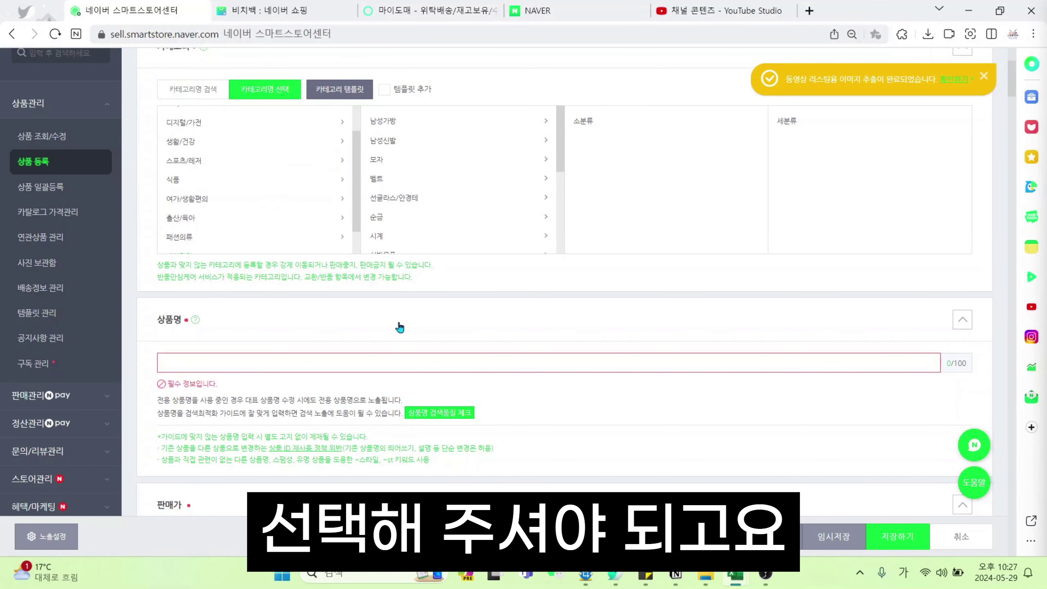
- Look over the beach bag's page on the 마이도매 wholesale site and the Naver Shopping search results for 비치백
{"action": "left_click", "coordinate": [413, 6]}
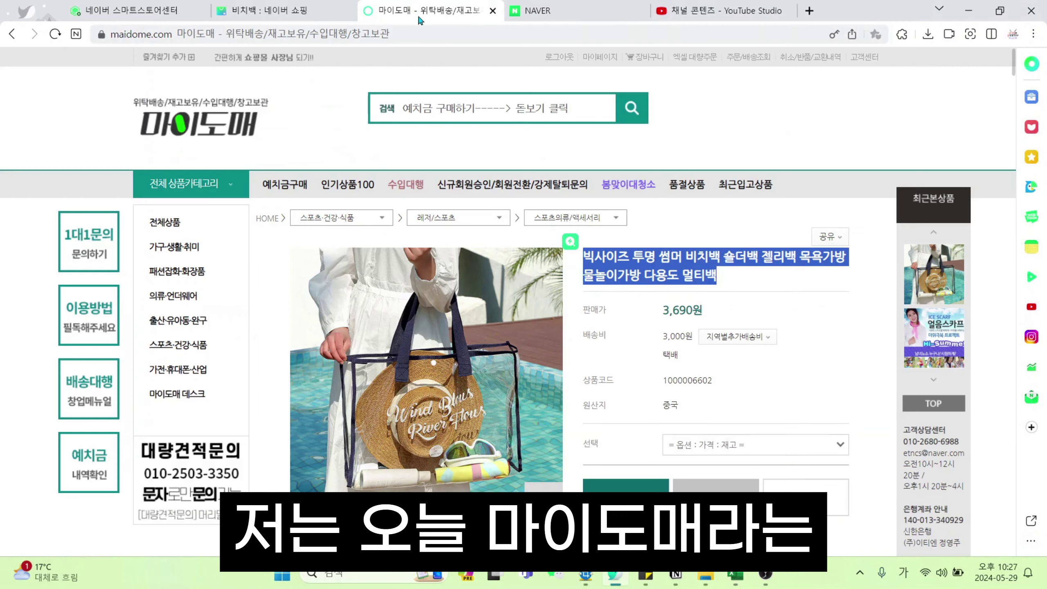
{"action": "left_click", "coordinate": [293, 6]}
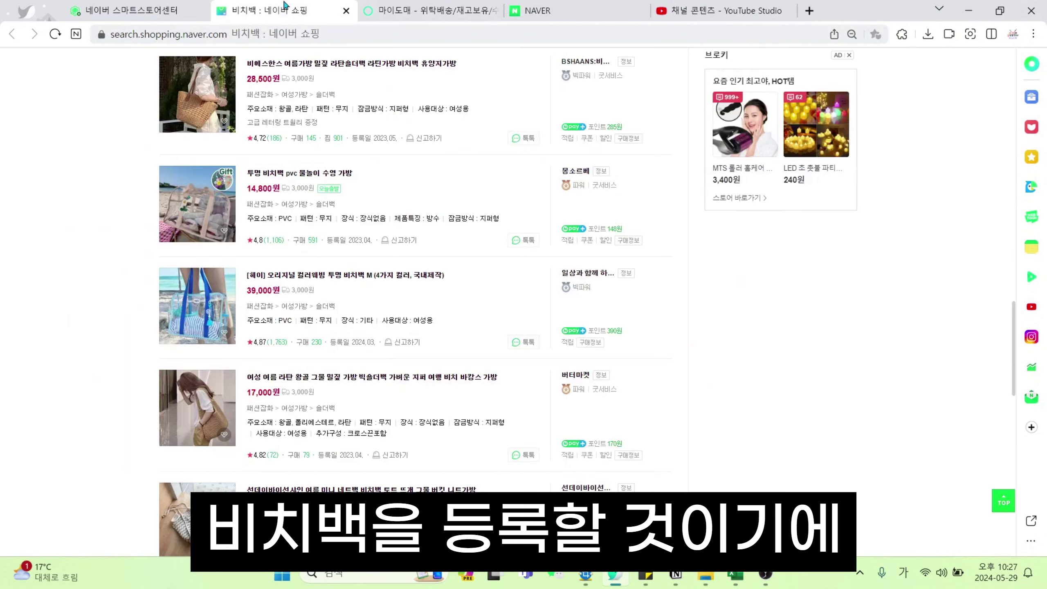
{"action": "scroll", "coordinate": [590, 378], "scroll_direction": "up", "scroll_amount": 5}
{"action": "scroll", "coordinate": [589, 379], "scroll_direction": "up", "scroll_amount": 5}
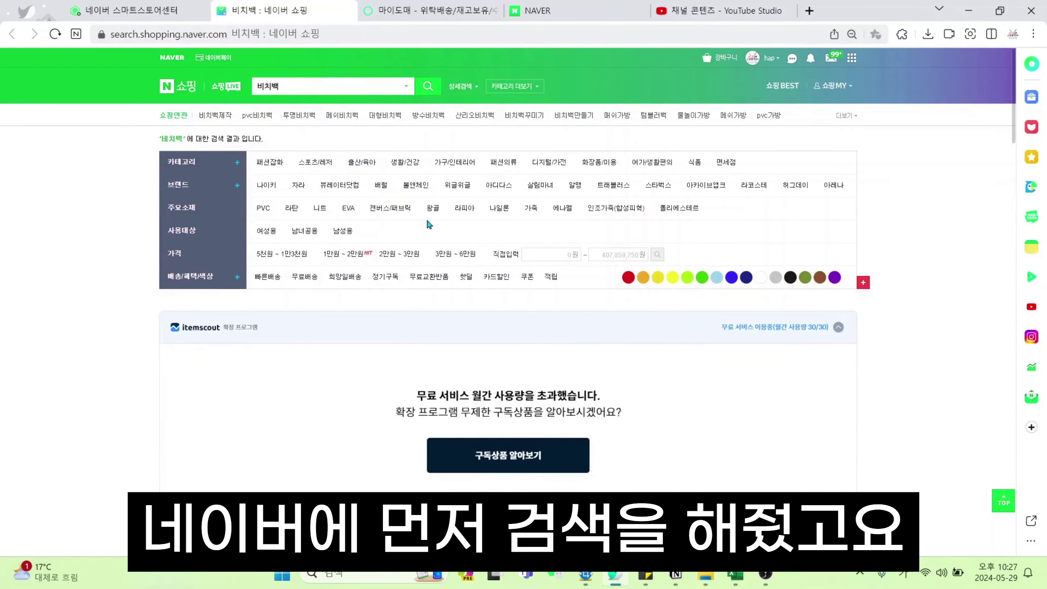
{"action": "left_click", "coordinate": [171, 5]}
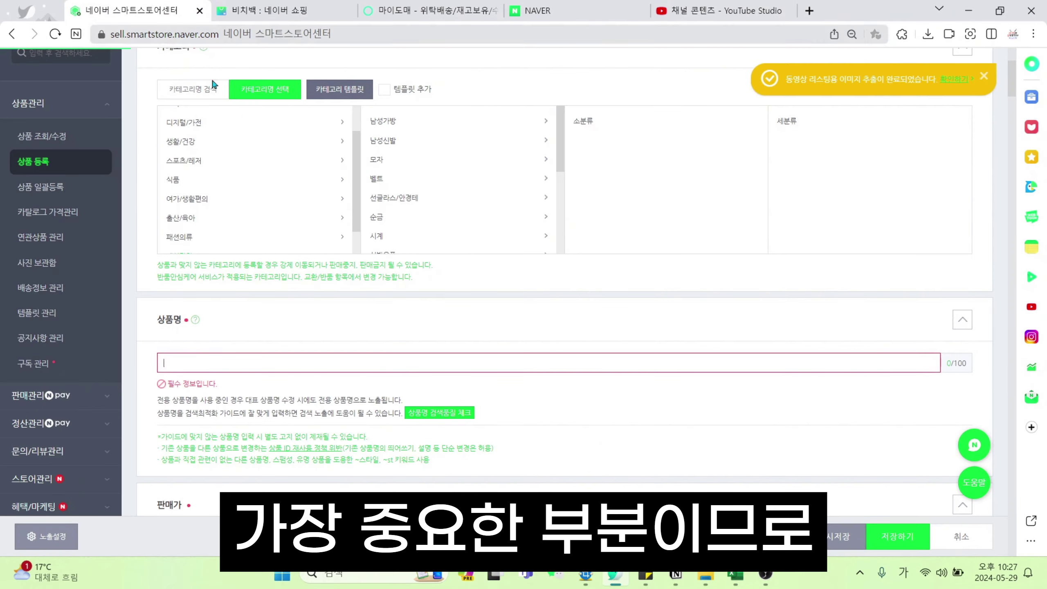
{"action": "left_click", "coordinate": [278, 150]}
{"action": "left_click", "coordinate": [286, 6]}
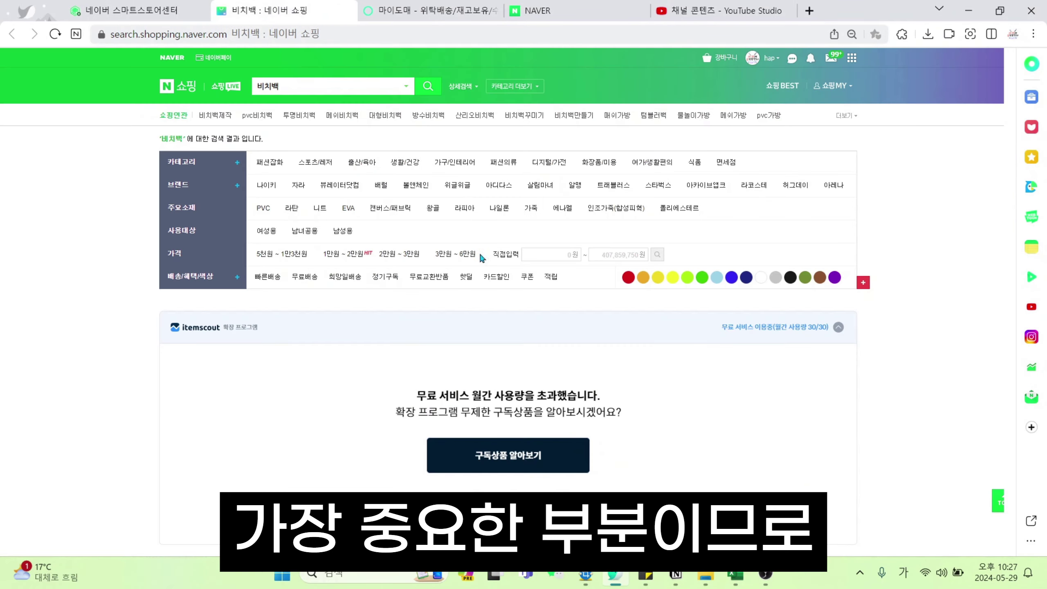
{"action": "scroll", "coordinate": [479, 252], "scroll_direction": "down", "scroll_amount": 10}
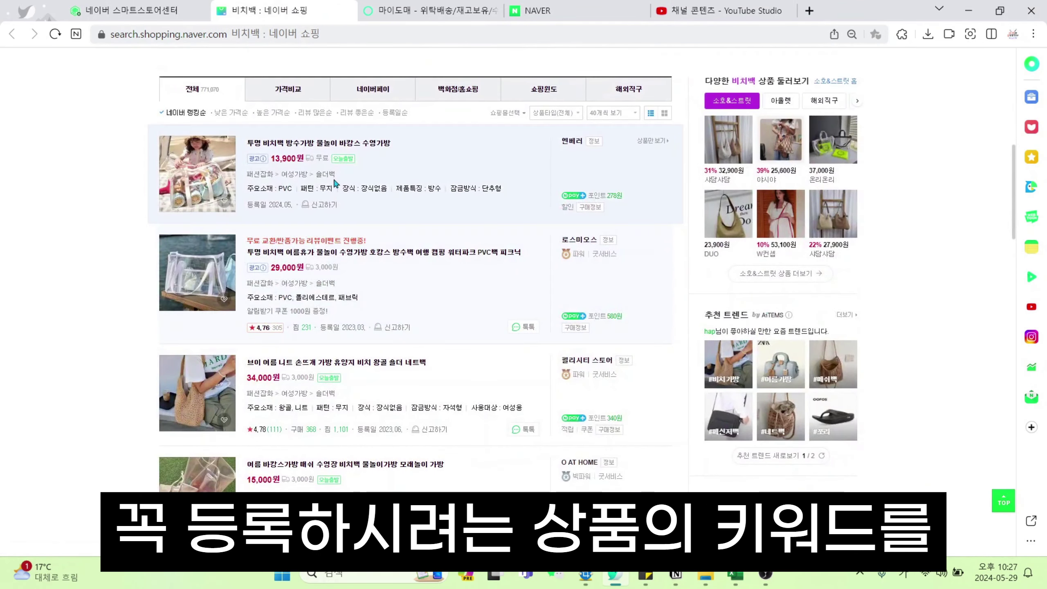
{"action": "scroll", "coordinate": [333, 177], "scroll_direction": "up", "scroll_amount": 8}
{"action": "scroll", "coordinate": [440, 288], "scroll_direction": "down", "scroll_amount": 5}
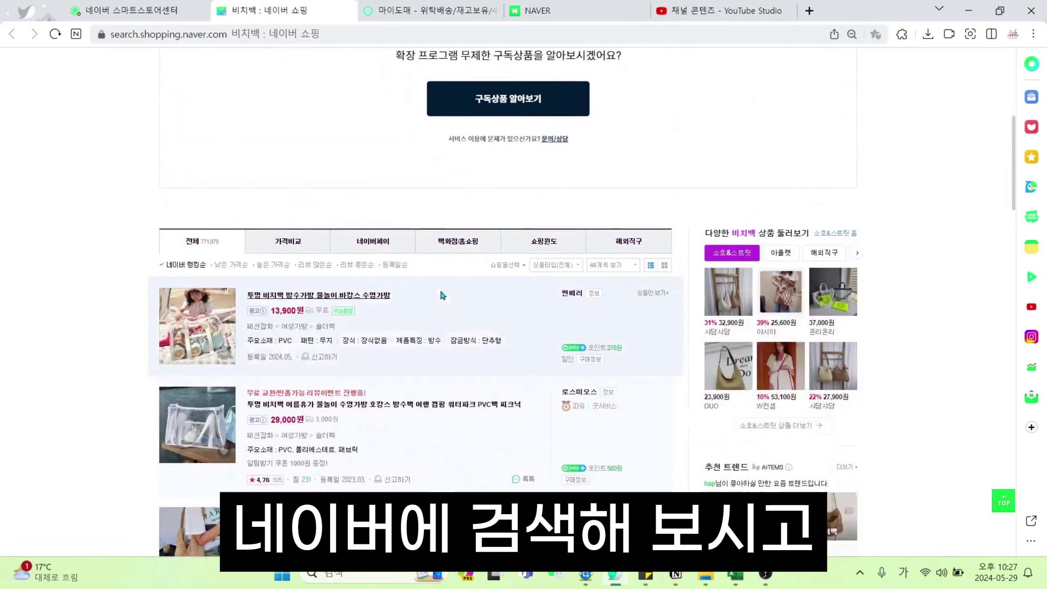
{"action": "scroll", "coordinate": [440, 294], "scroll_direction": "down", "scroll_amount": 1}
{"action": "scroll", "coordinate": [288, 319], "scroll_direction": "down", "scroll_amount": 6}
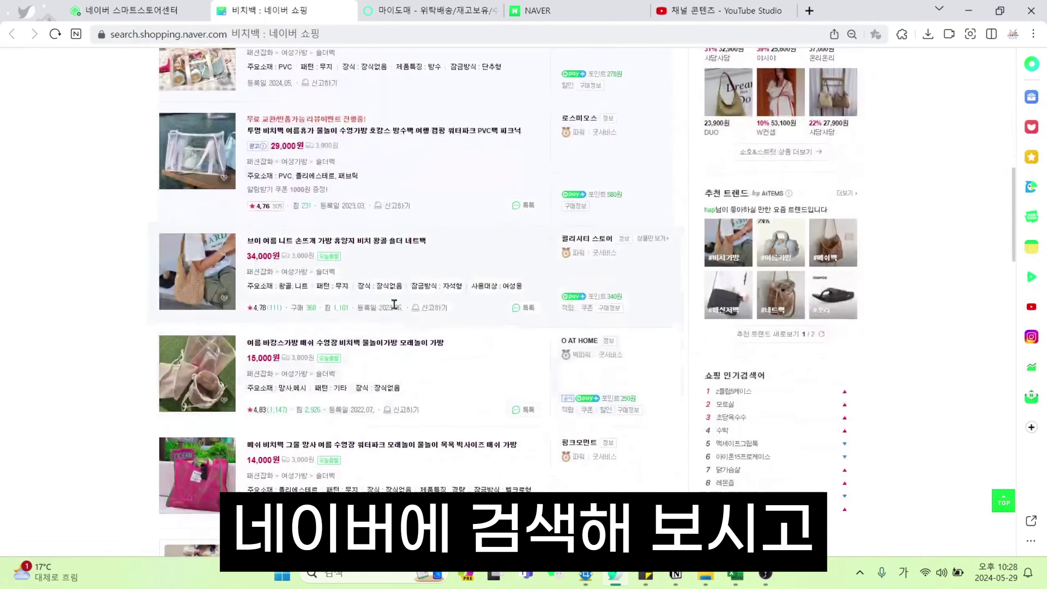
- Check the category path listed for the 브이 여름 니트 손뜨개 가방 product in the 비치백 search results
{"action": "left_click_drag", "start_coordinate": [248, 268], "coordinate": [344, 270]}
{"action": "left_click", "coordinate": [317, 266]}
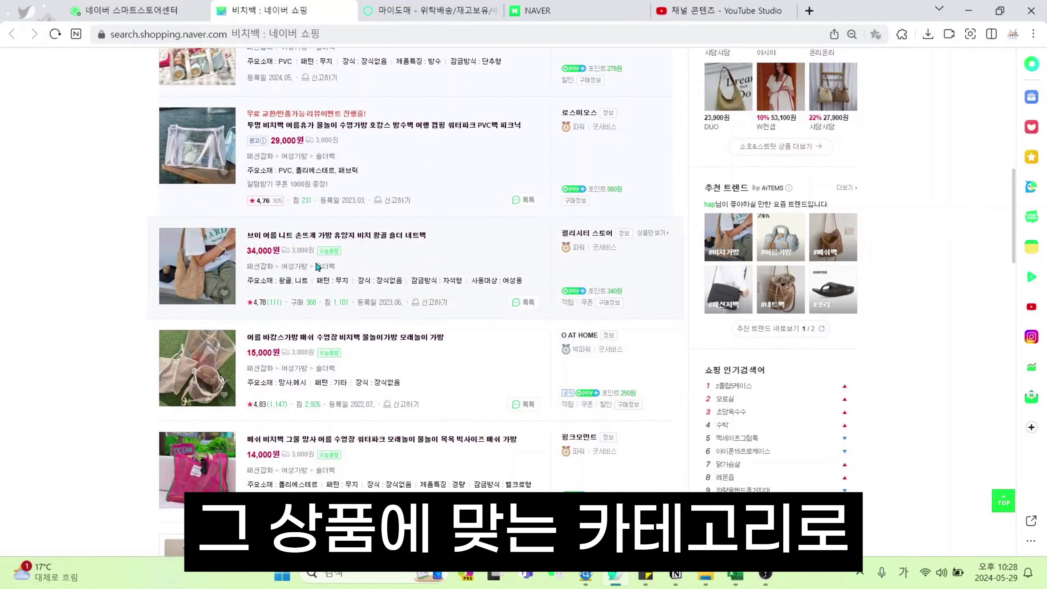
{"action": "left_click_drag", "start_coordinate": [248, 266], "coordinate": [343, 268]}
{"action": "left_click", "coordinate": [401, 268]}
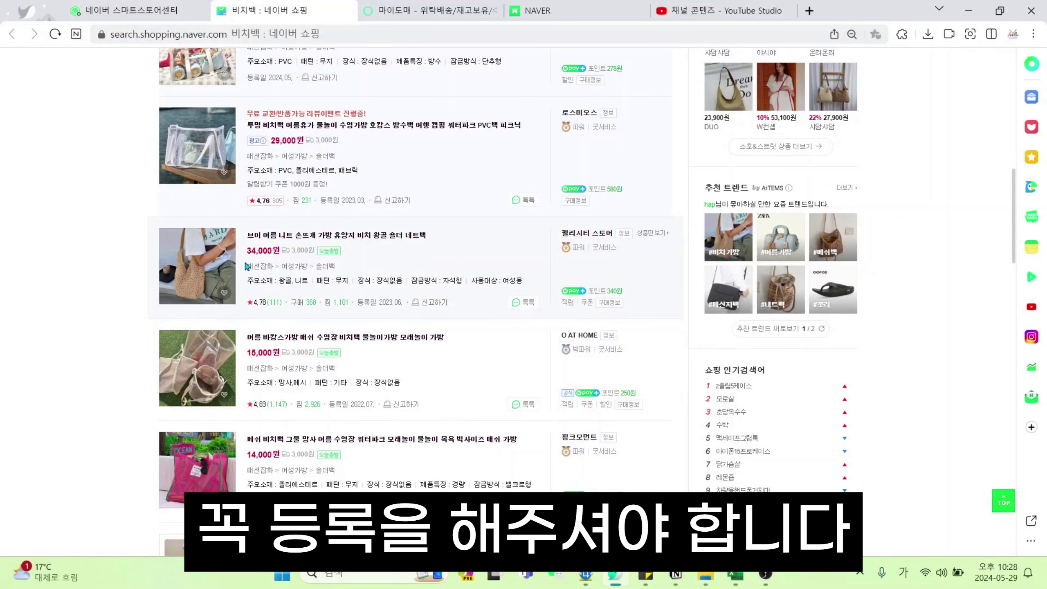
{"action": "left_click_drag", "start_coordinate": [246, 266], "coordinate": [363, 267]}
{"action": "left_click", "coordinate": [388, 267]}
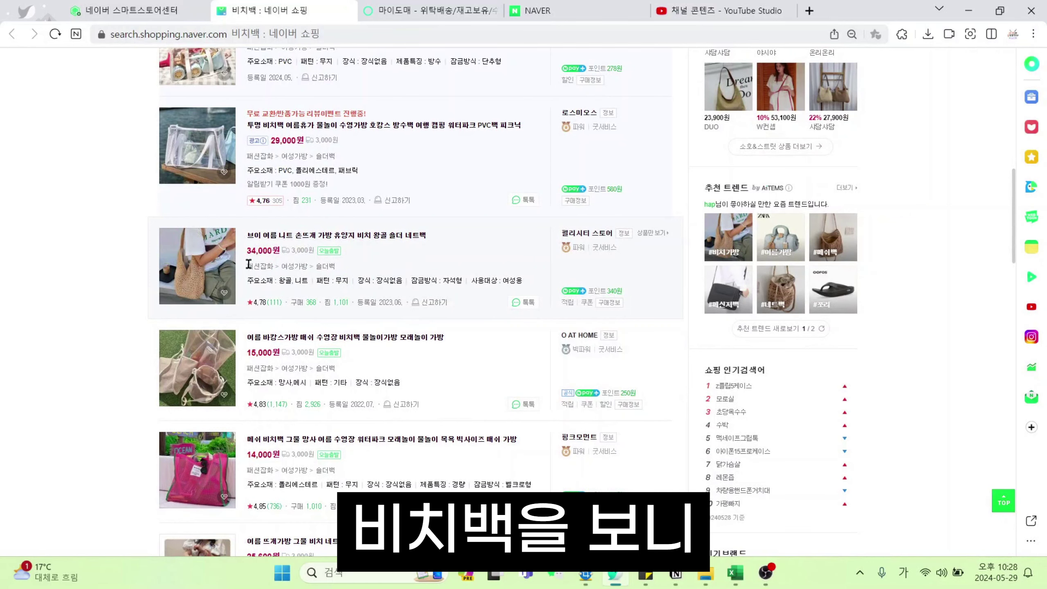
{"action": "left_click_drag", "start_coordinate": [249, 265], "coordinate": [357, 268]}
{"action": "left_click", "coordinate": [379, 263]}
{"action": "left_click_drag", "start_coordinate": [249, 266], "coordinate": [371, 270]}
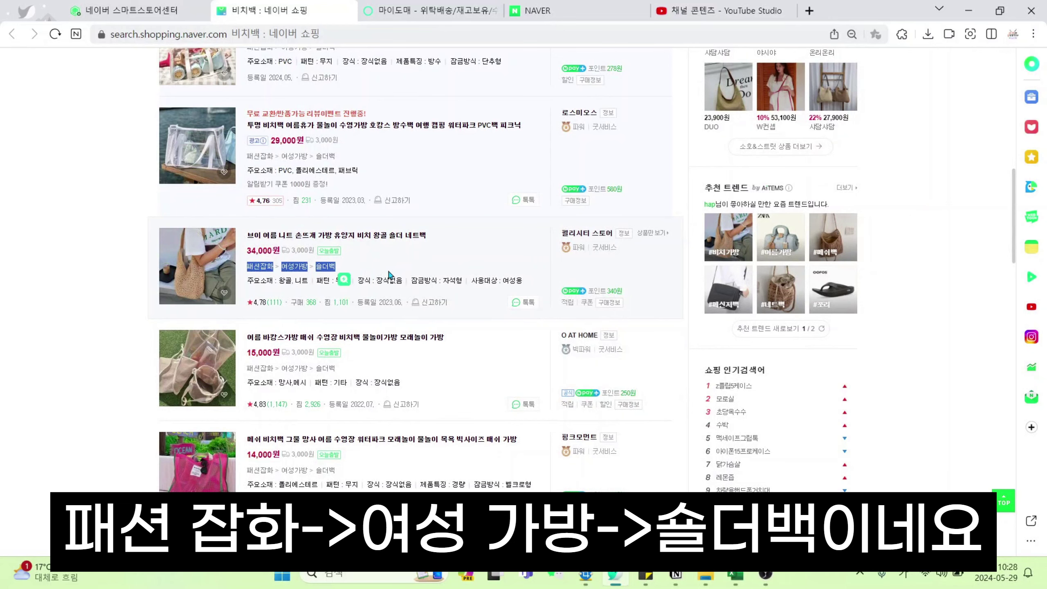
{"action": "left_click", "coordinate": [390, 275]}
- In the Smart Store product registration form, set the category to 패션잡화 > 여성가방 > 숄더백
{"action": "left_click", "coordinate": [152, 9]}
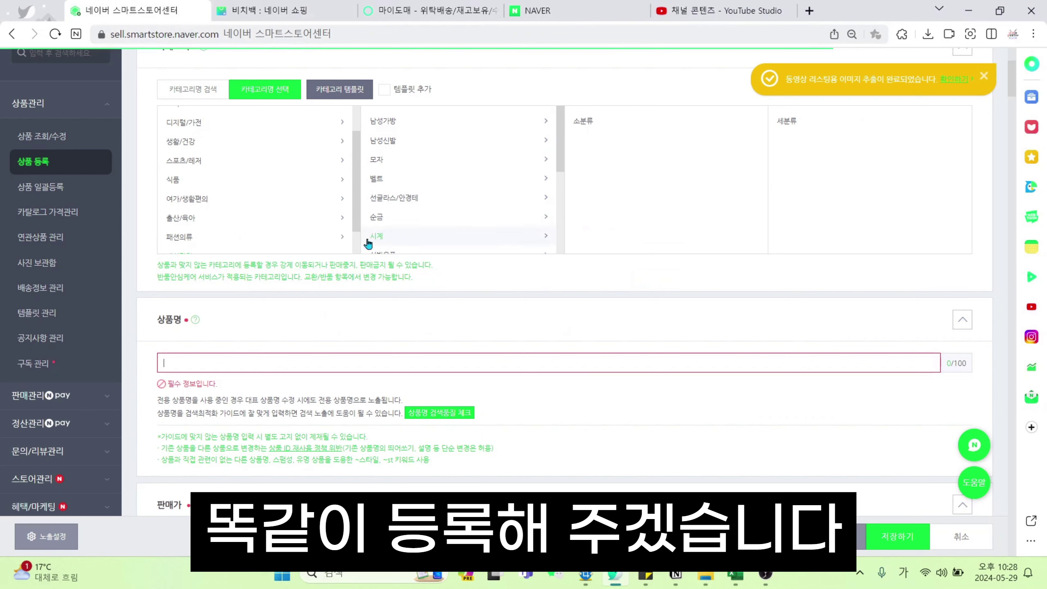
{"action": "scroll", "coordinate": [263, 206], "scroll_direction": "down", "scroll_amount": 1}
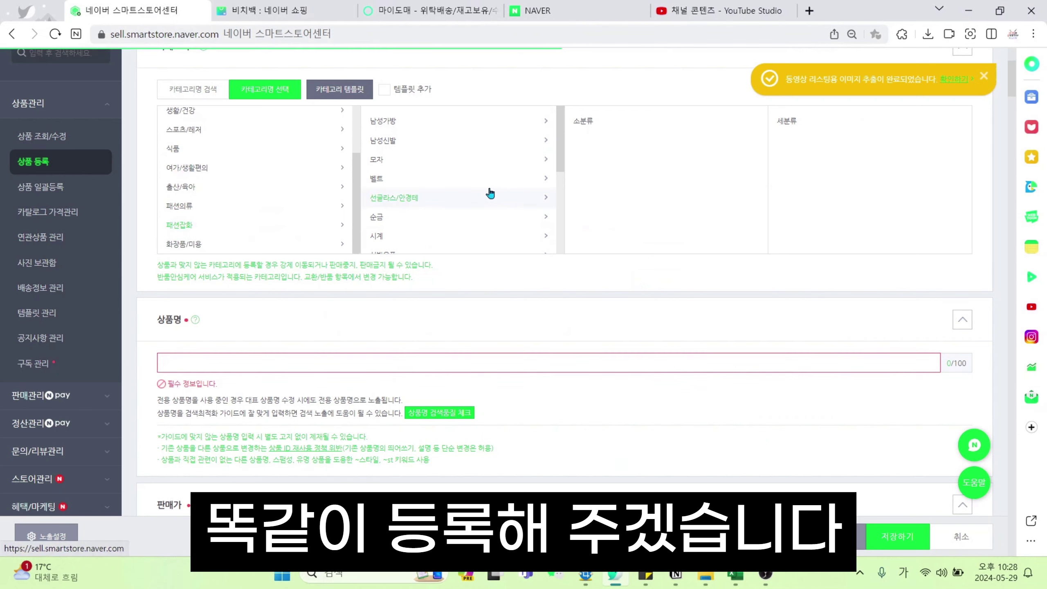
{"action": "scroll", "coordinate": [490, 193], "scroll_direction": "down", "scroll_amount": 3}
{"action": "left_click", "coordinate": [443, 184]}
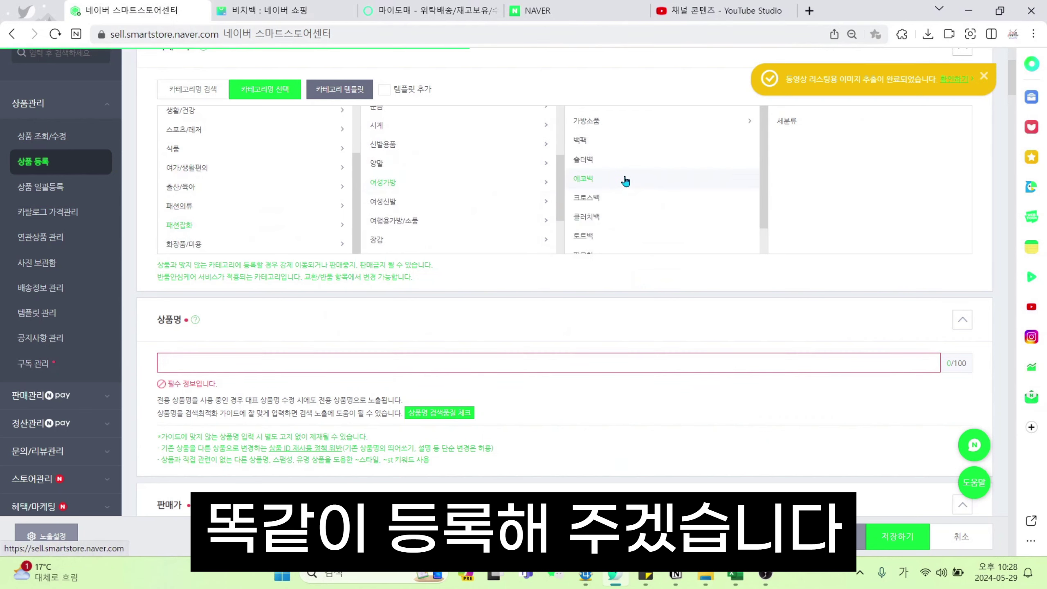
{"action": "left_click", "coordinate": [610, 162]}
- Copy the beach bag's full title from the 마이도매 product page into the 상품명 field of the Smart Store form
{"action": "scroll", "coordinate": [412, 326], "scroll_direction": "down", "scroll_amount": 3}
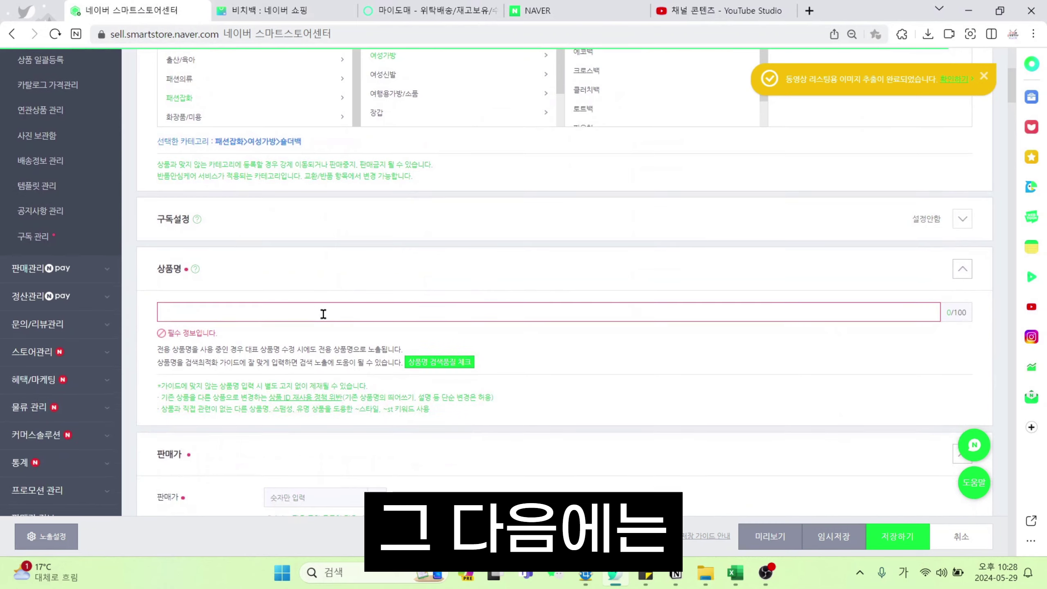
{"action": "left_click", "coordinate": [442, 17]}
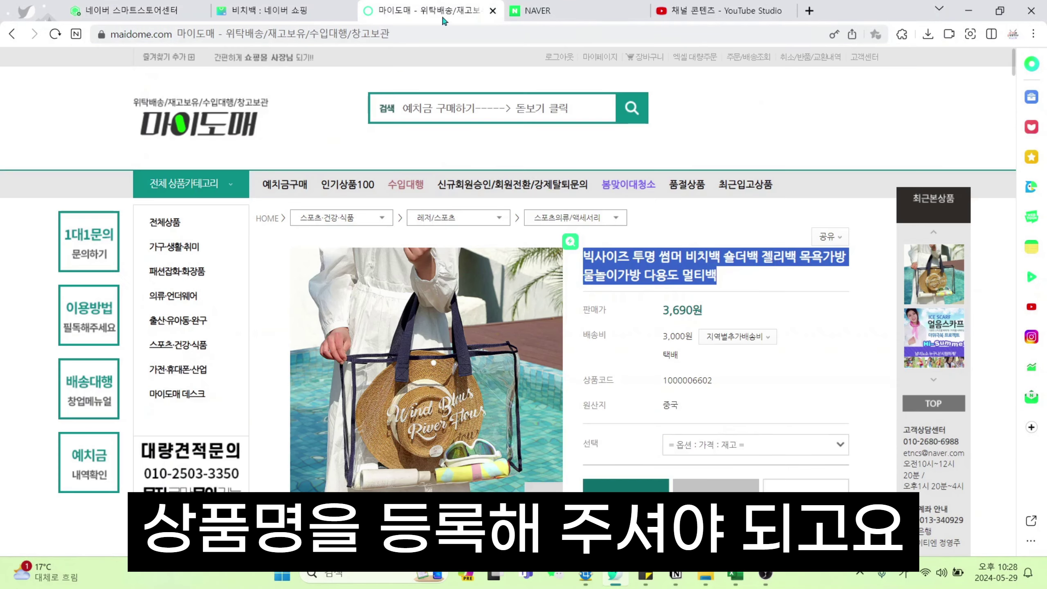
{"action": "left_click_drag", "start_coordinate": [718, 276], "coordinate": [584, 257]}
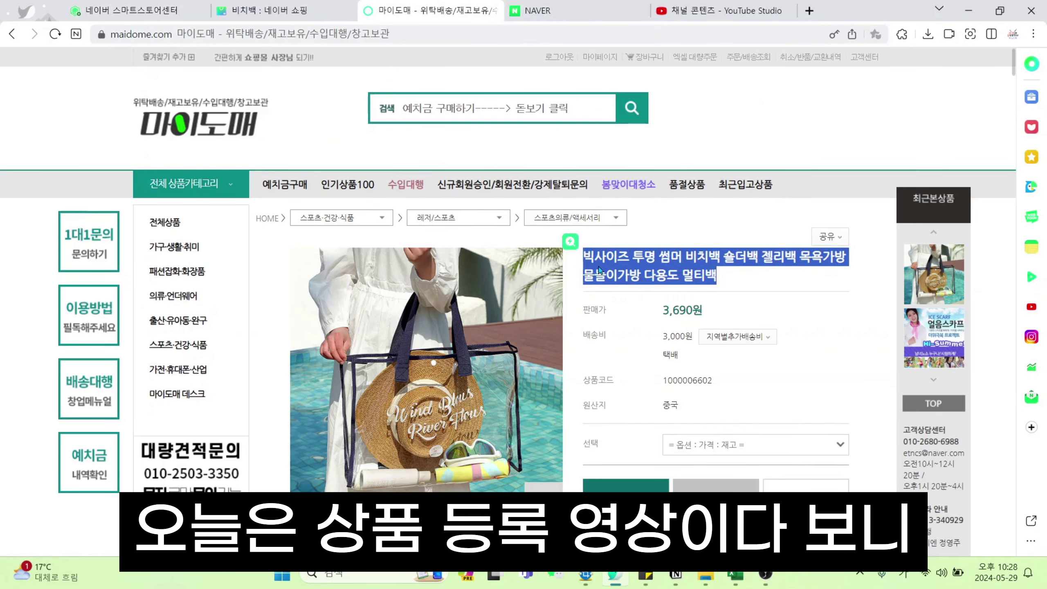
{"action": "key", "text": "ctrl+c"}
{"action": "left_click", "coordinate": [124, 10]}
{"action": "left_click", "coordinate": [257, 309]}
{"action": "key", "text": "ctrl+v"}
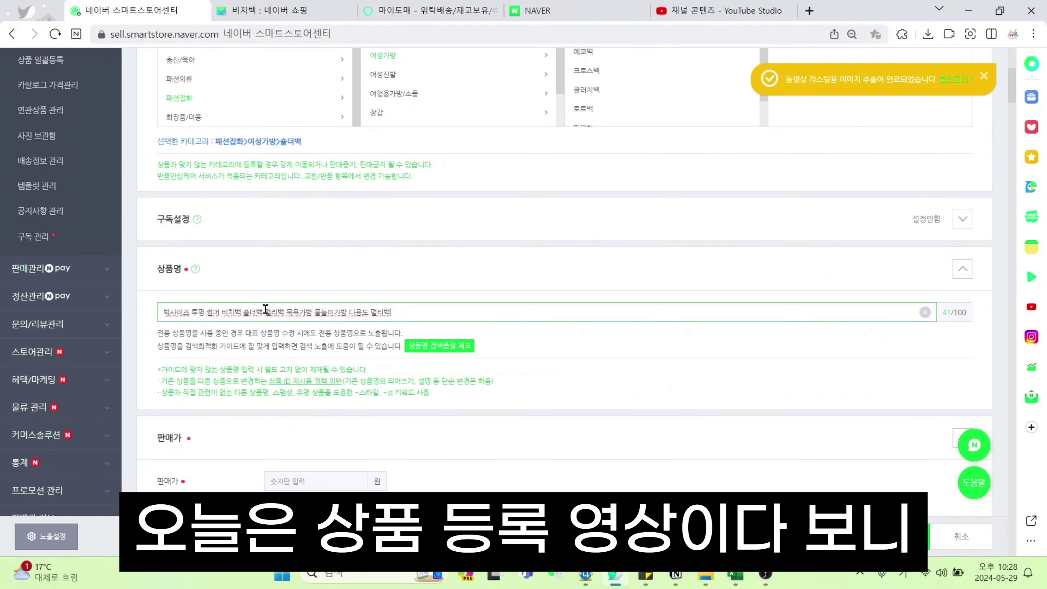
- Remove the word 멀티백 from the end of the product name
{"action": "left_click_drag", "start_coordinate": [370, 313], "coordinate": [456, 313]}
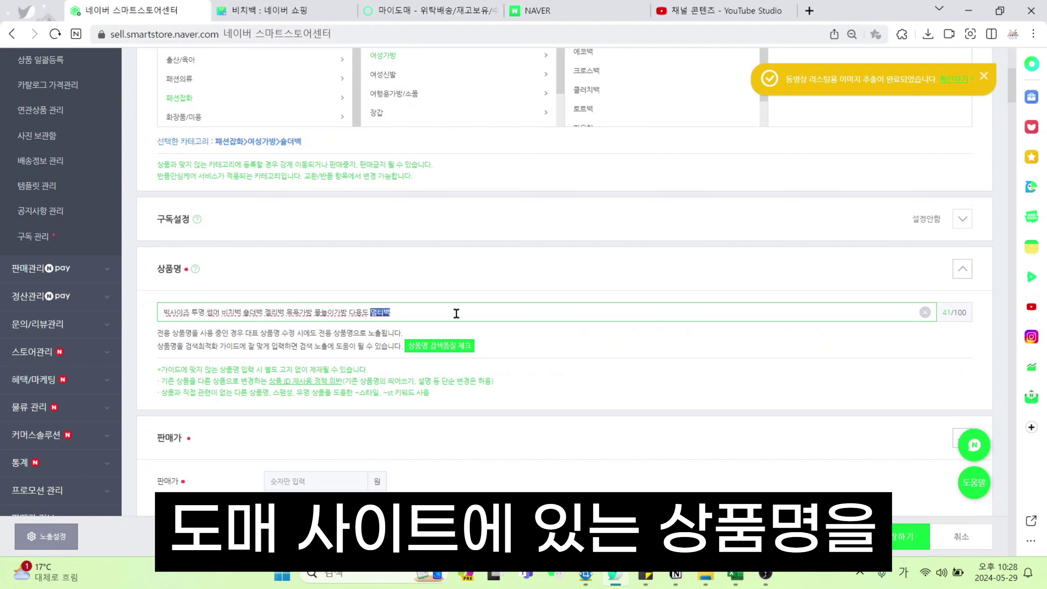
{"action": "key", "text": "BackSpace"}
{"action": "key", "text": "BackSpace"}
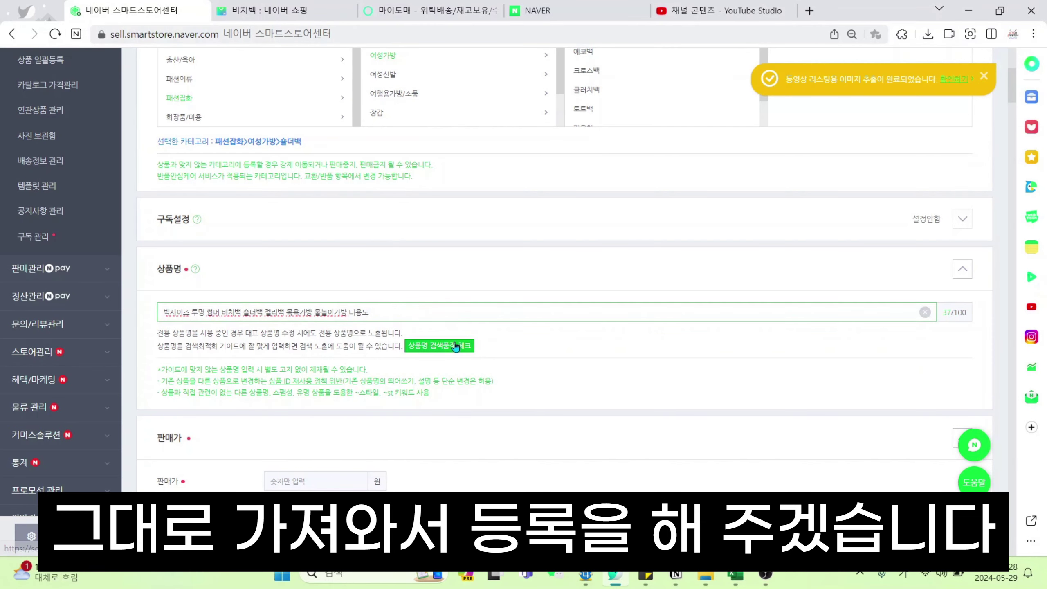
- Run the search quality check (상품명 검색품질 체크) on the product name and close its result
{"action": "left_click", "coordinate": [438, 346]}
{"action": "left_click", "coordinate": [530, 279]}
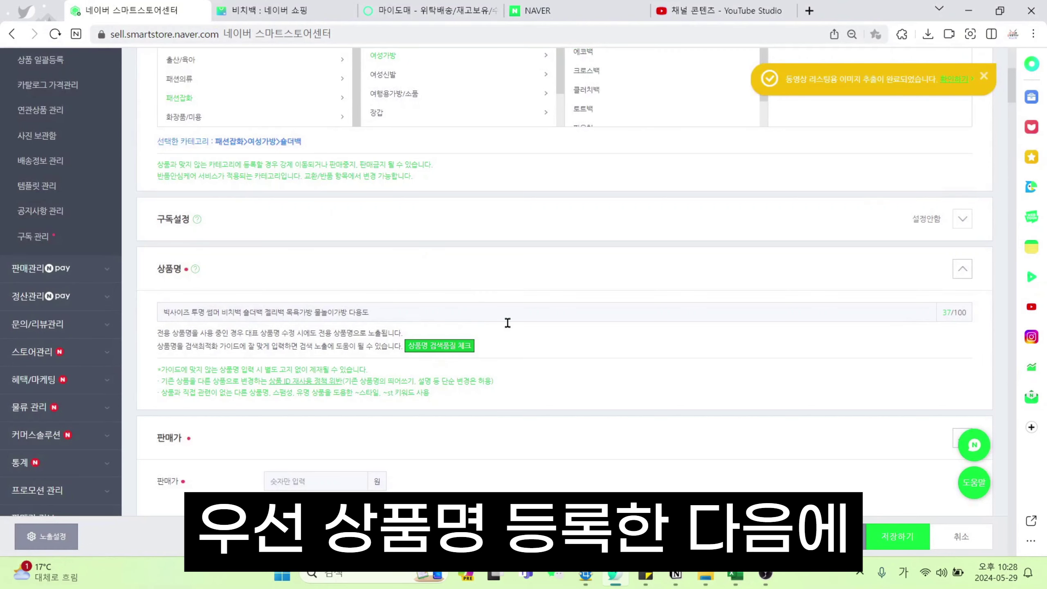
{"action": "left_click", "coordinate": [468, 349]}
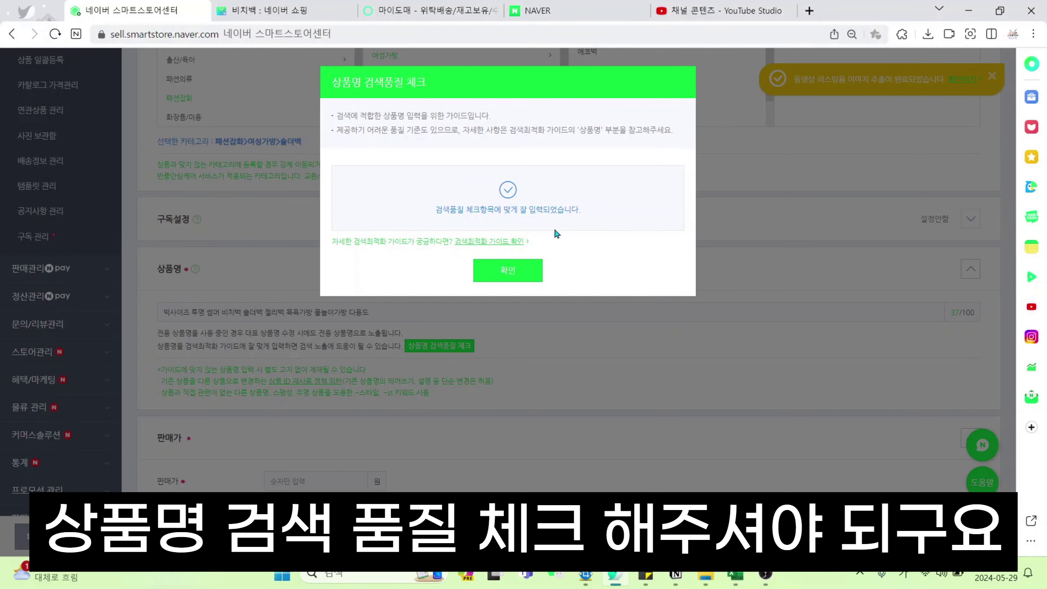
{"action": "left_click", "coordinate": [495, 282]}
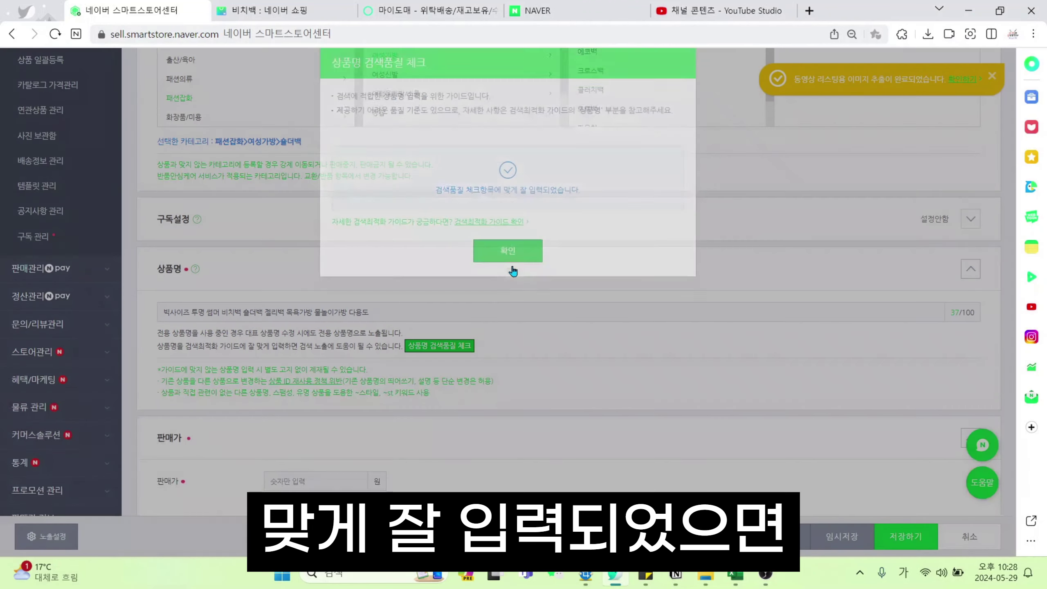
- Set the sale price (판매가) to 19,800 won
{"action": "scroll", "coordinate": [512, 305], "scroll_direction": "down", "scroll_amount": 5}
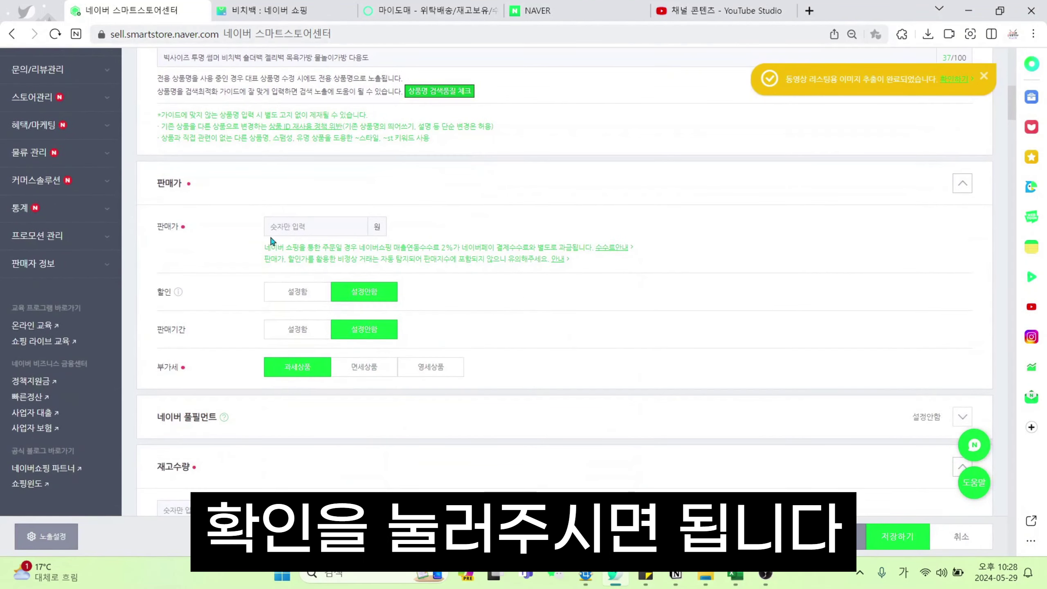
{"action": "left_click", "coordinate": [302, 226]}
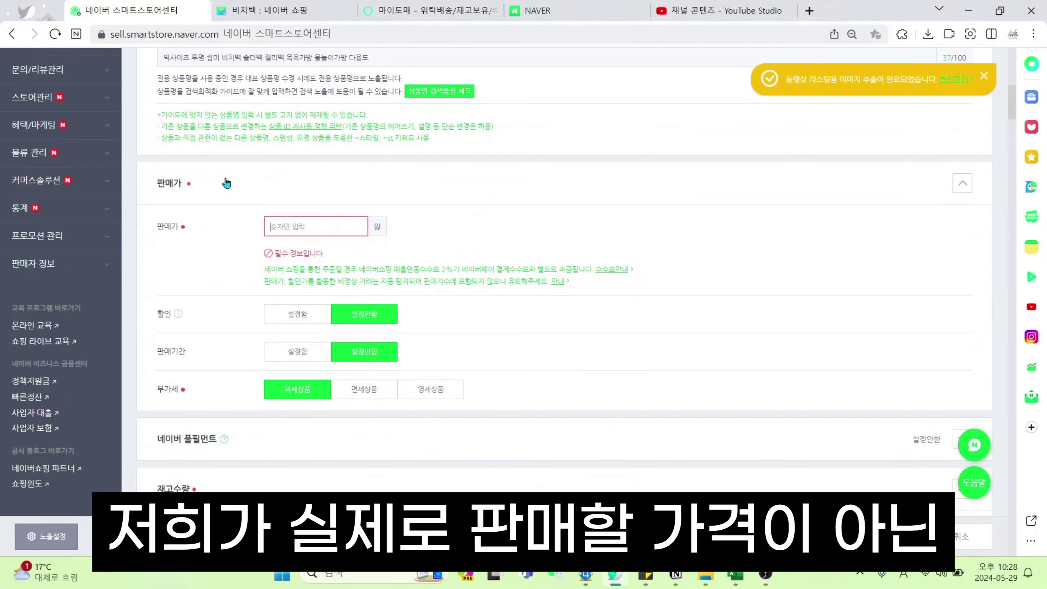
{"action": "type", "text": "1"}
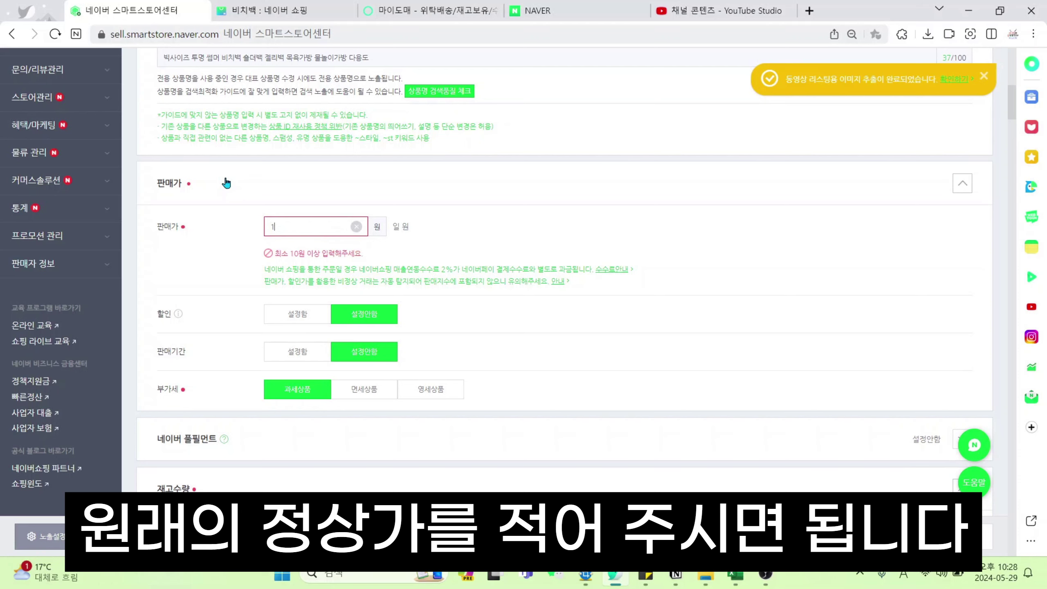
{"action": "type", "text": "9800"}
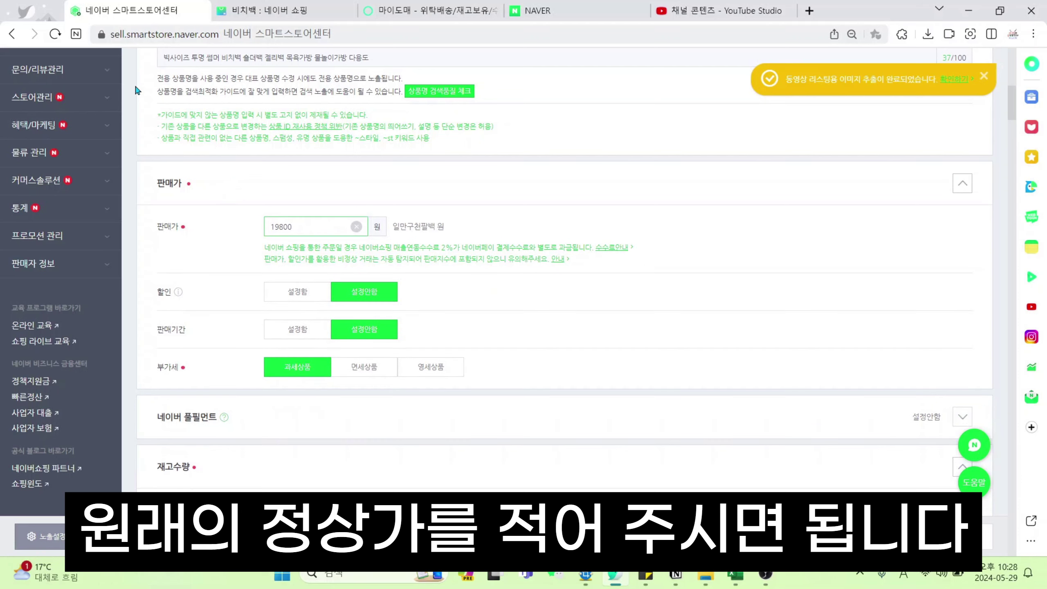
- Enable the discount setting (할인) and set the basic discount (기본할인) to 9,900 won
{"action": "left_click", "coordinate": [298, 291]}
{"action": "left_click", "coordinate": [315, 355]}
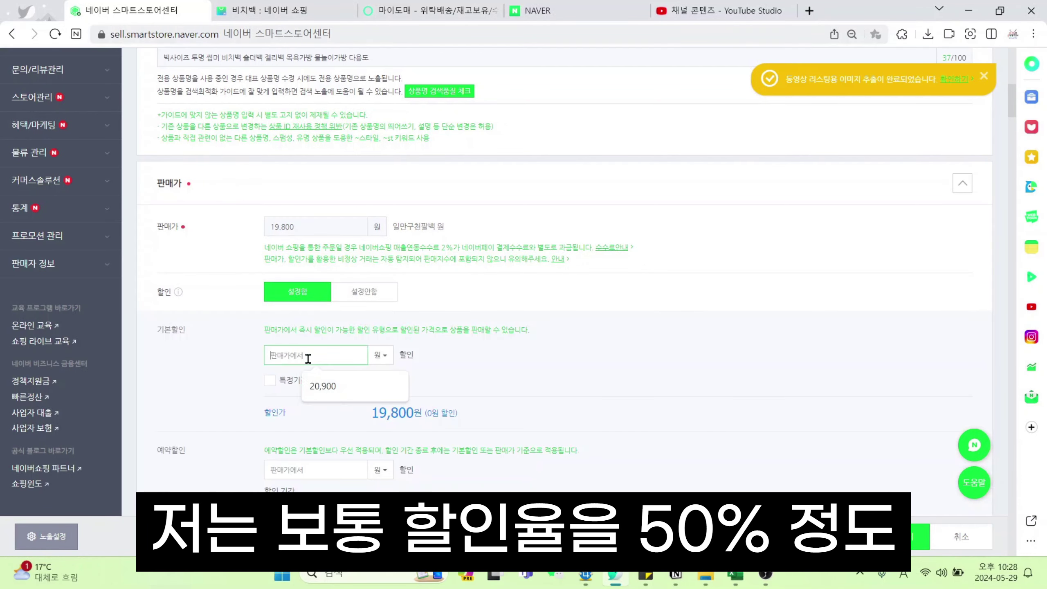
{"action": "left_click", "coordinate": [393, 386]}
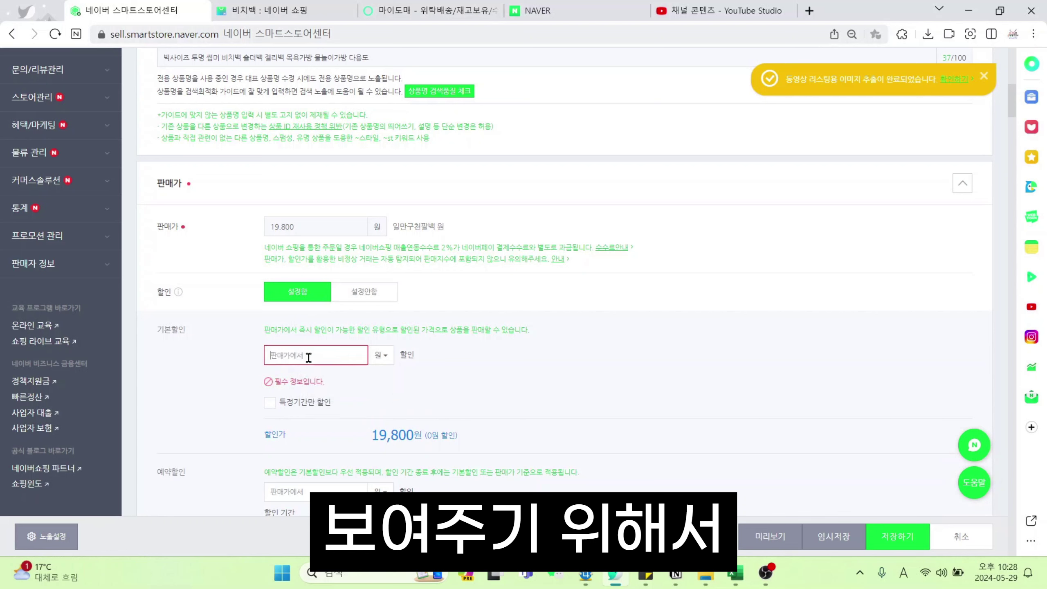
{"action": "type", "text": "9900"}
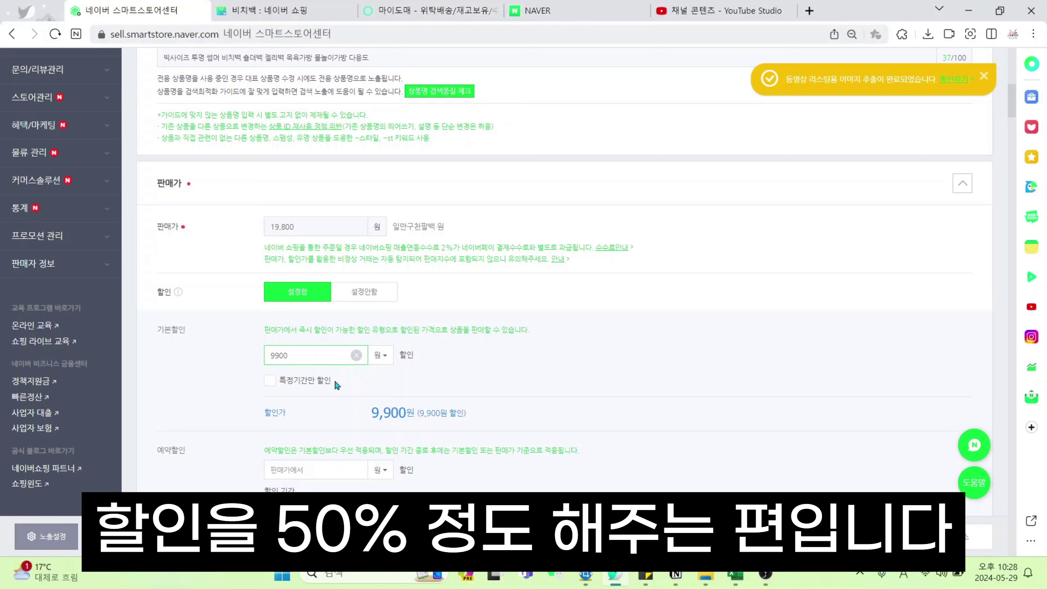
{"action": "left_click", "coordinate": [480, 390]}
- Set the stock quantity (재고수량) to 999
{"action": "scroll", "coordinate": [337, 352], "scroll_direction": "down", "scroll_amount": 3}
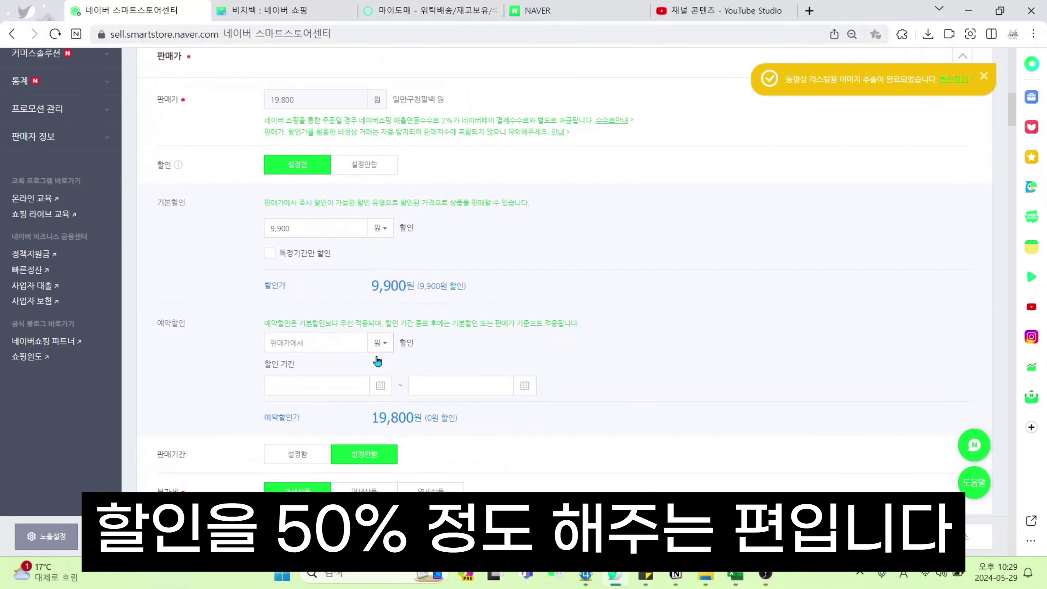
{"action": "scroll", "coordinate": [497, 311], "scroll_direction": "down", "scroll_amount": 4}
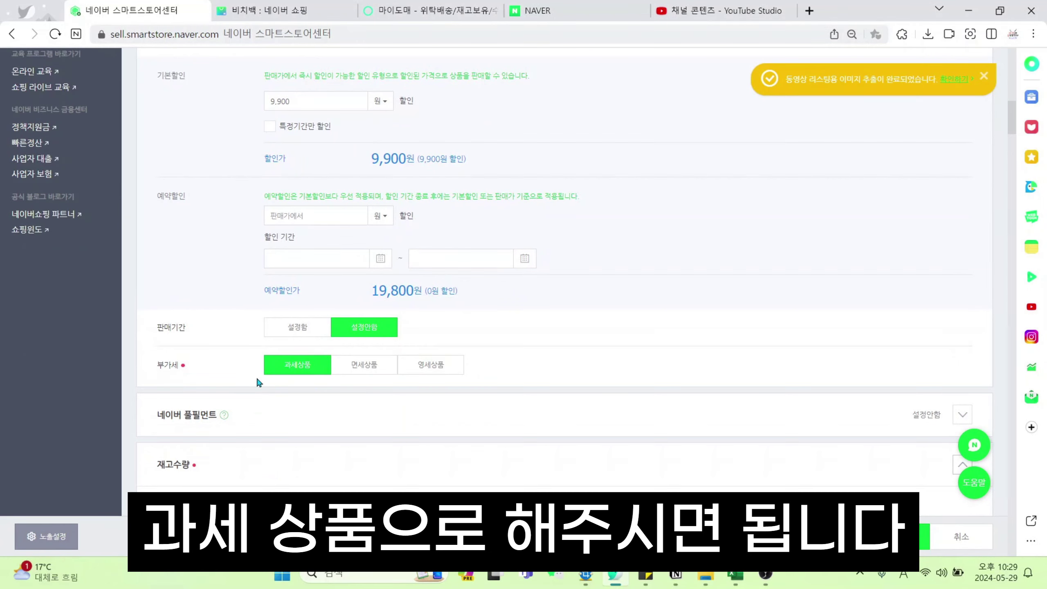
{"action": "scroll", "coordinate": [357, 427], "scroll_direction": "down", "scroll_amount": 5}
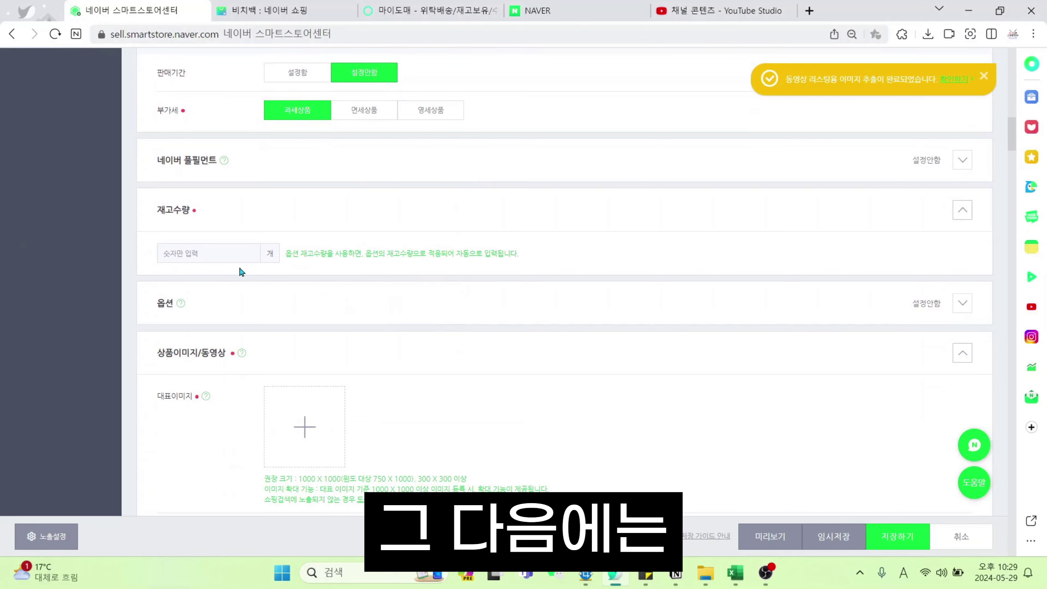
{"action": "left_click", "coordinate": [221, 253]}
{"action": "type", "text": "999"}
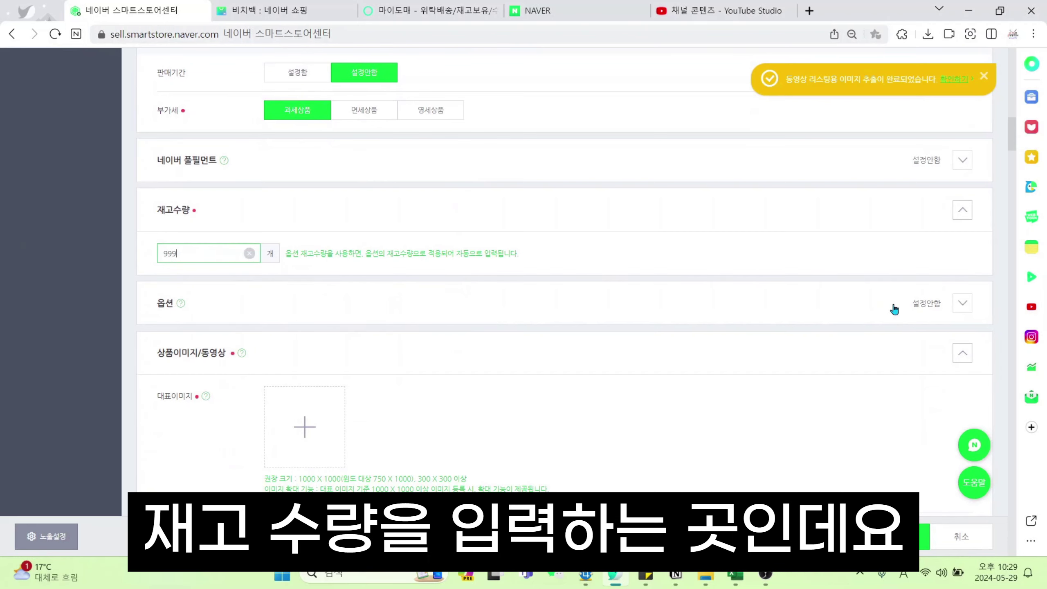
- Enable the selection-type option (선택형) for the product and check the bag's color choices in the 마이도매 option list
{"action": "left_click", "coordinate": [398, 308]}
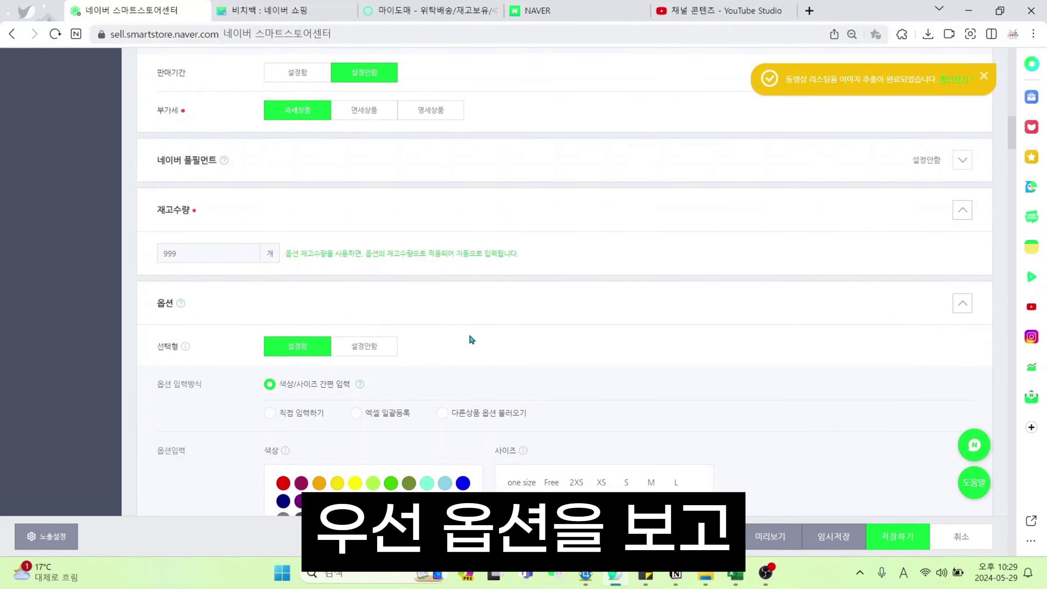
{"action": "scroll", "coordinate": [472, 339], "scroll_direction": "down", "scroll_amount": 3}
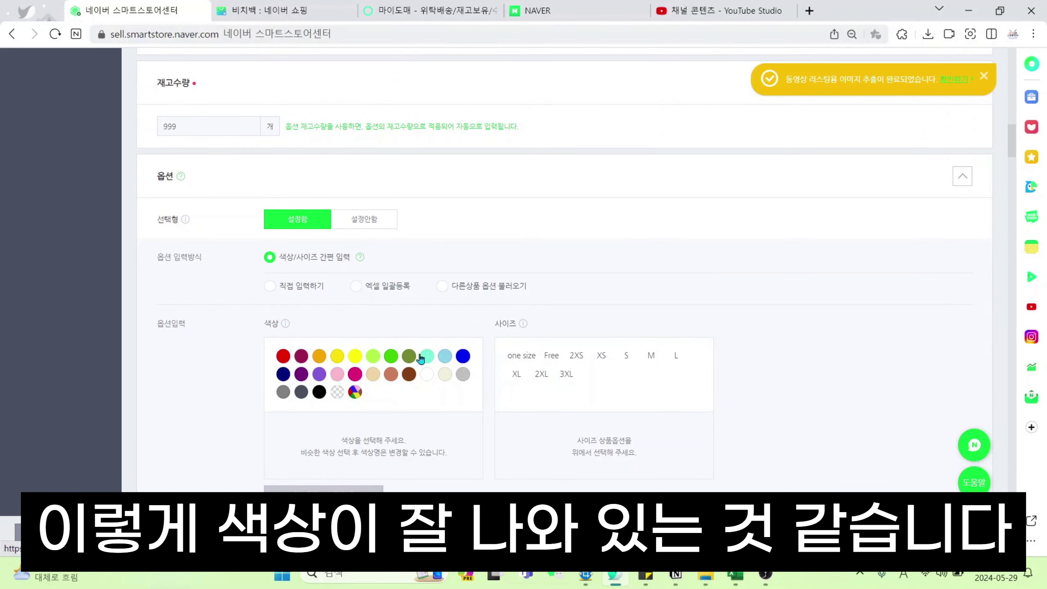
{"action": "left_click", "coordinate": [430, 10]}
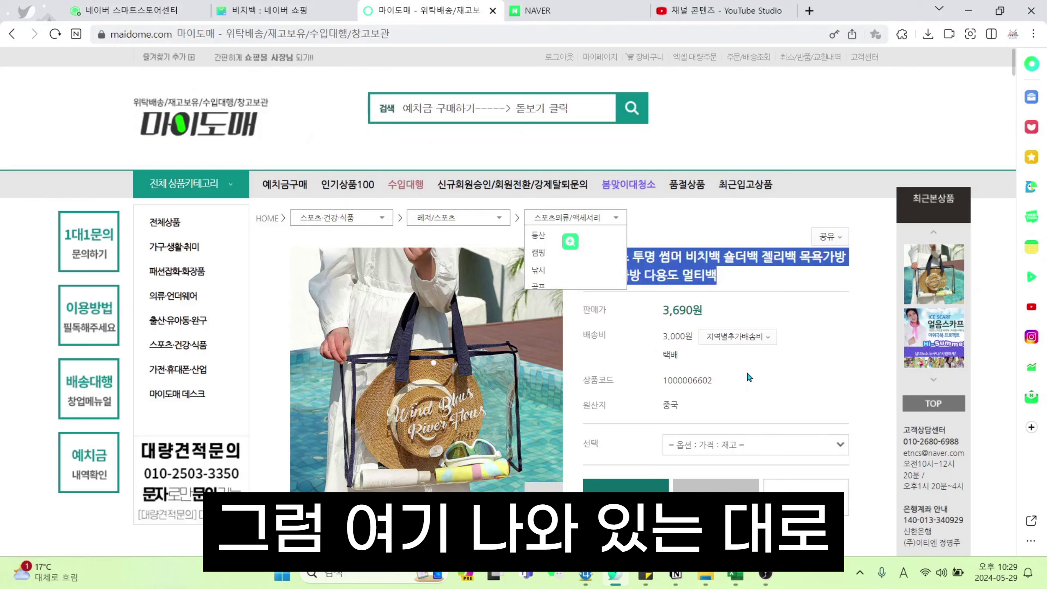
{"action": "scroll", "coordinate": [785, 396], "scroll_direction": "down", "scroll_amount": 4}
{"action": "left_click", "coordinate": [787, 290]}
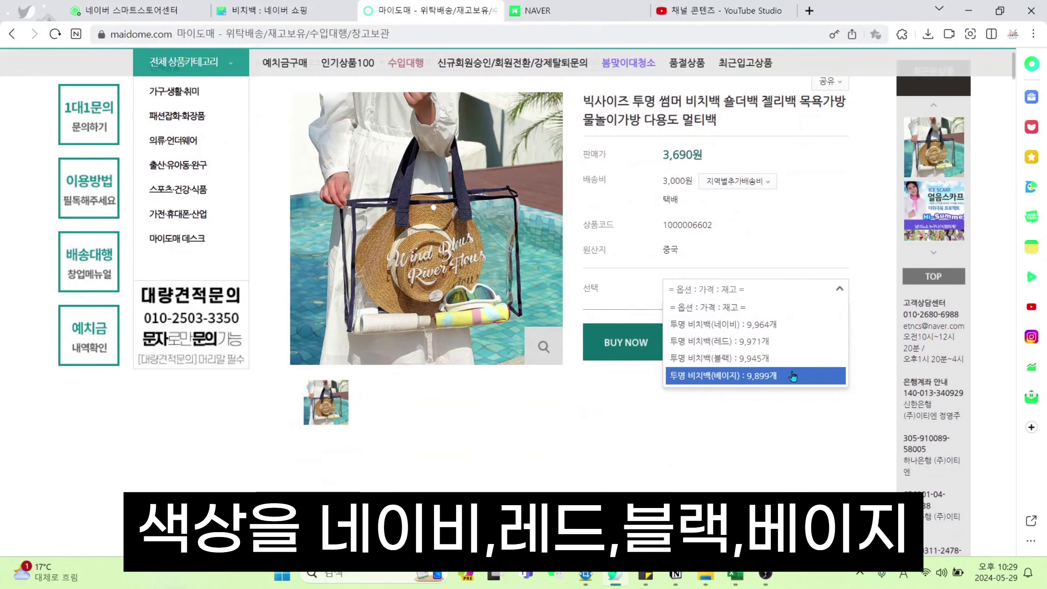
{"action": "left_click", "coordinate": [810, 406]}
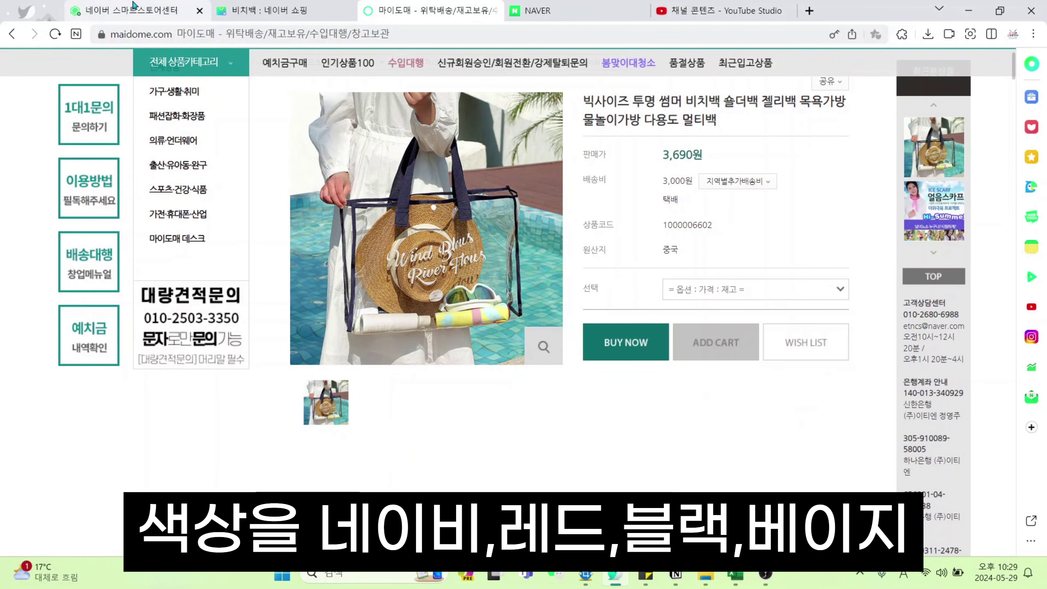
- Back in 스마트스토어센터, select the option colors 레드, 블랙, 네이비 and 베이지 in the color/size quick entry
{"action": "left_click", "coordinate": [145, 6]}
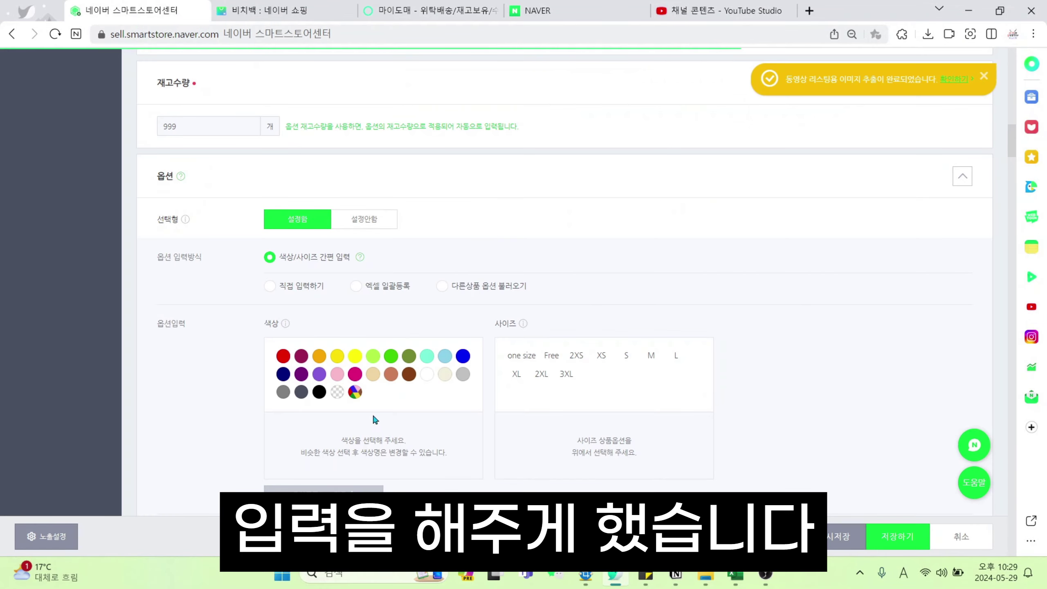
{"action": "left_click", "coordinate": [283, 357]}
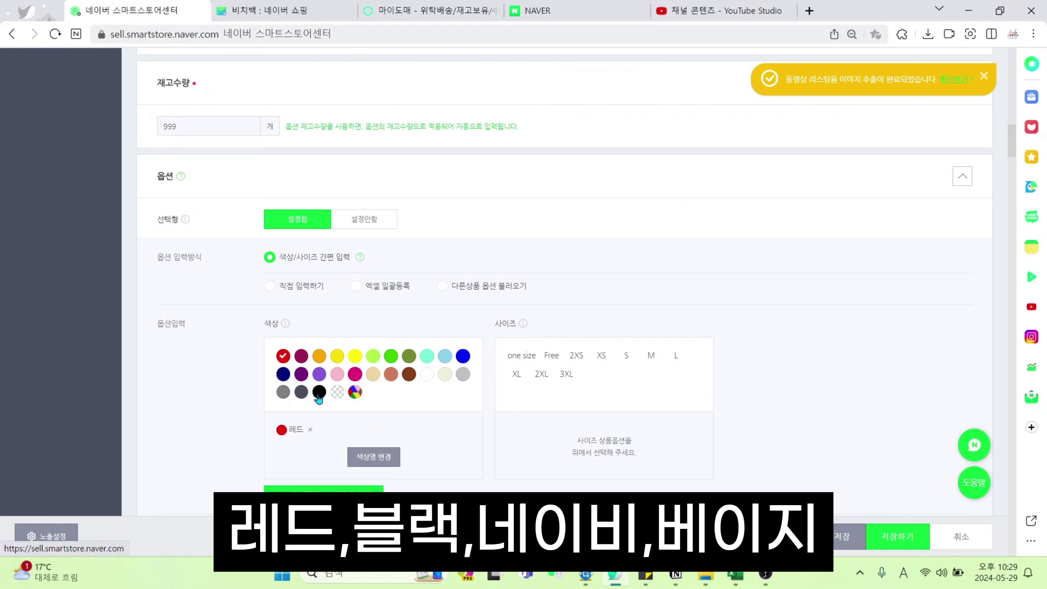
{"action": "left_click", "coordinate": [319, 394]}
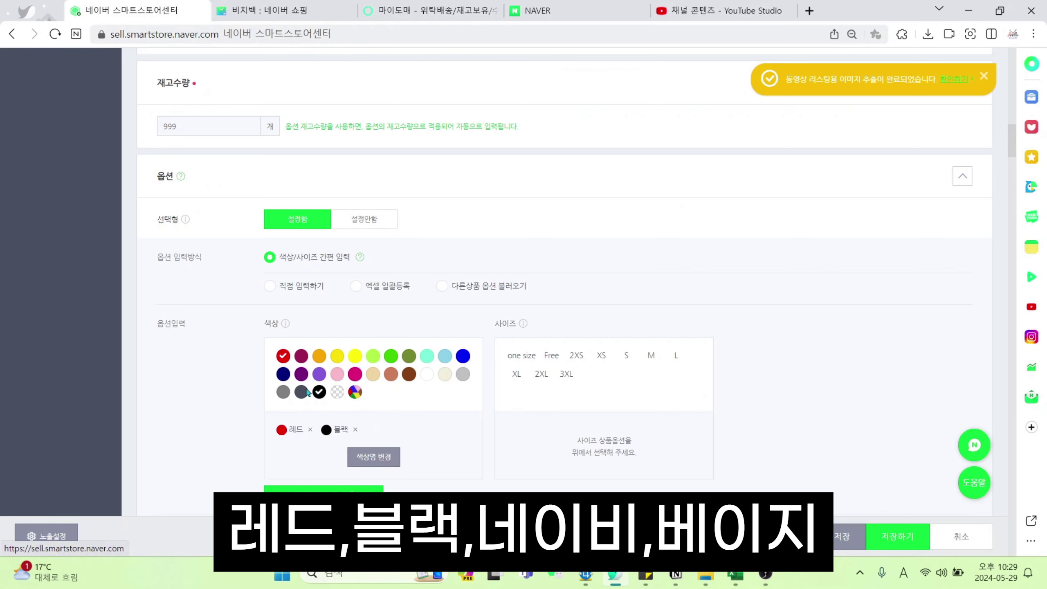
{"action": "left_click", "coordinate": [283, 375]}
{"action": "left_click", "coordinate": [373, 378]}
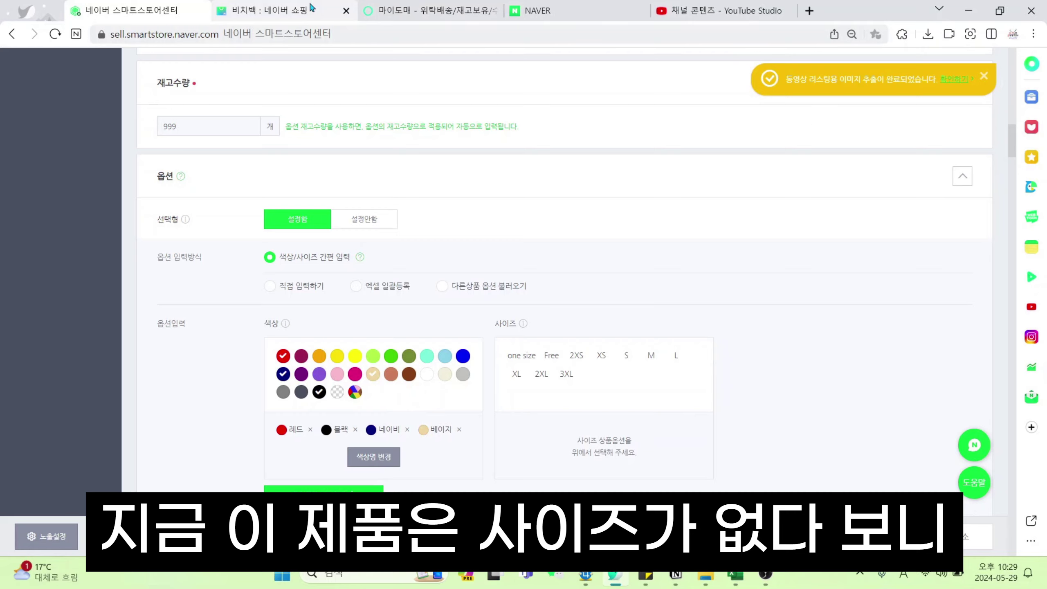
- Check the 마이도매 product page for size choices and select Free as the option size in 스마트스토어센터
{"action": "left_click", "coordinate": [270, 10]}
{"action": "left_click", "coordinate": [465, 6]}
{"action": "scroll", "coordinate": [746, 245], "scroll_direction": "up", "scroll_amount": 4}
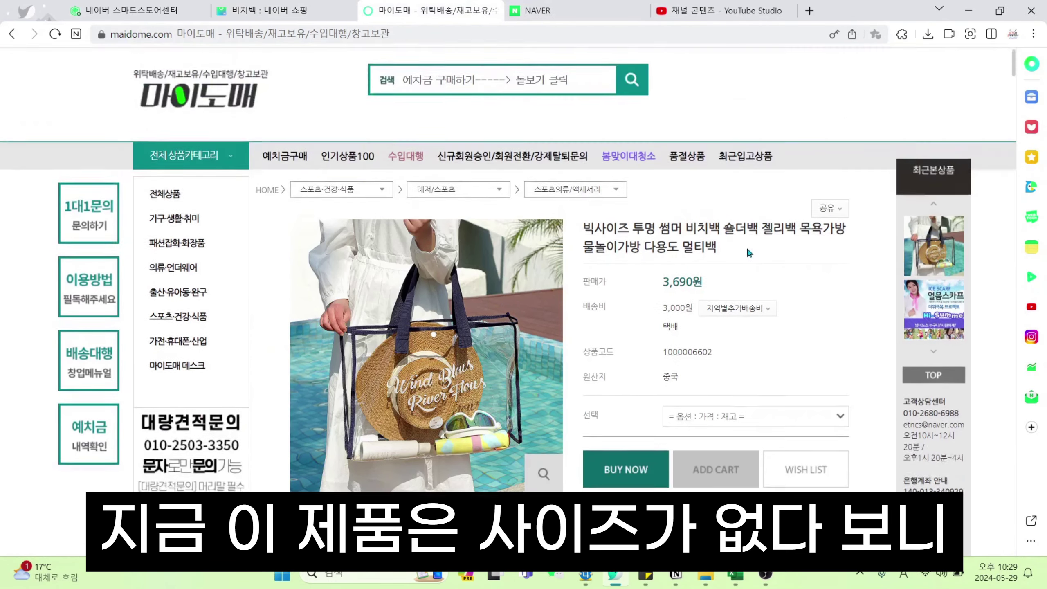
{"action": "left_click", "coordinate": [757, 443]}
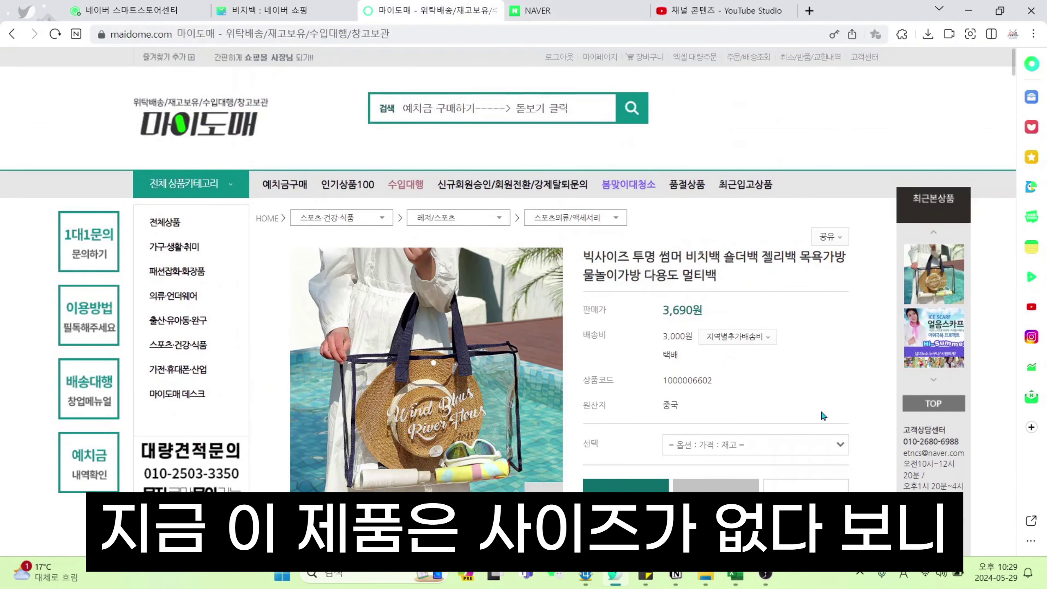
{"action": "left_click", "coordinate": [132, 10]}
{"action": "left_click", "coordinate": [552, 355]}
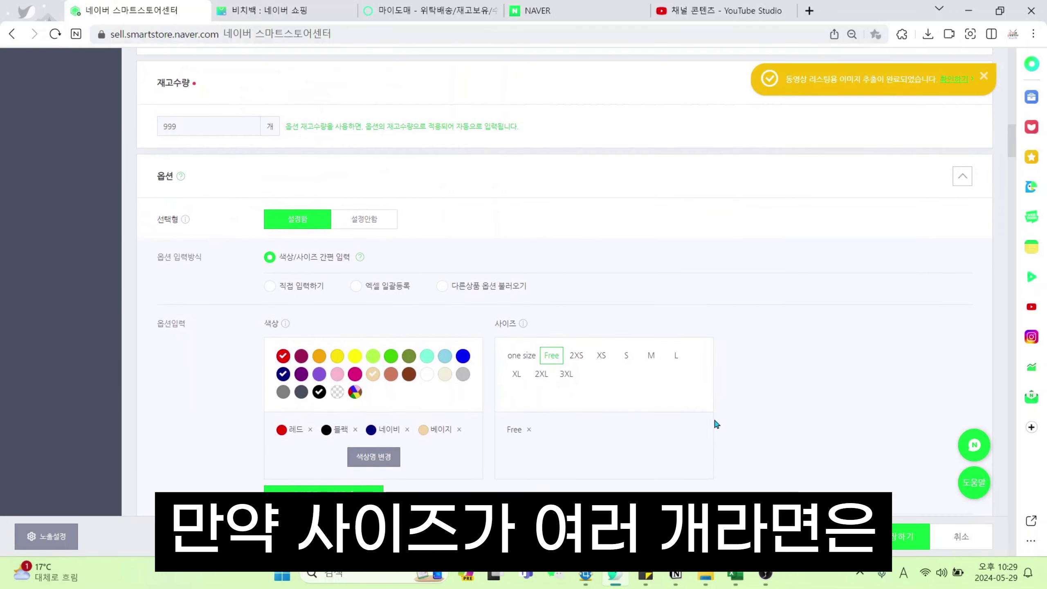
- Replace the Free size with S, M and L in the size options
{"action": "scroll", "coordinate": [692, 384], "scroll_direction": "down", "scroll_amount": 3}
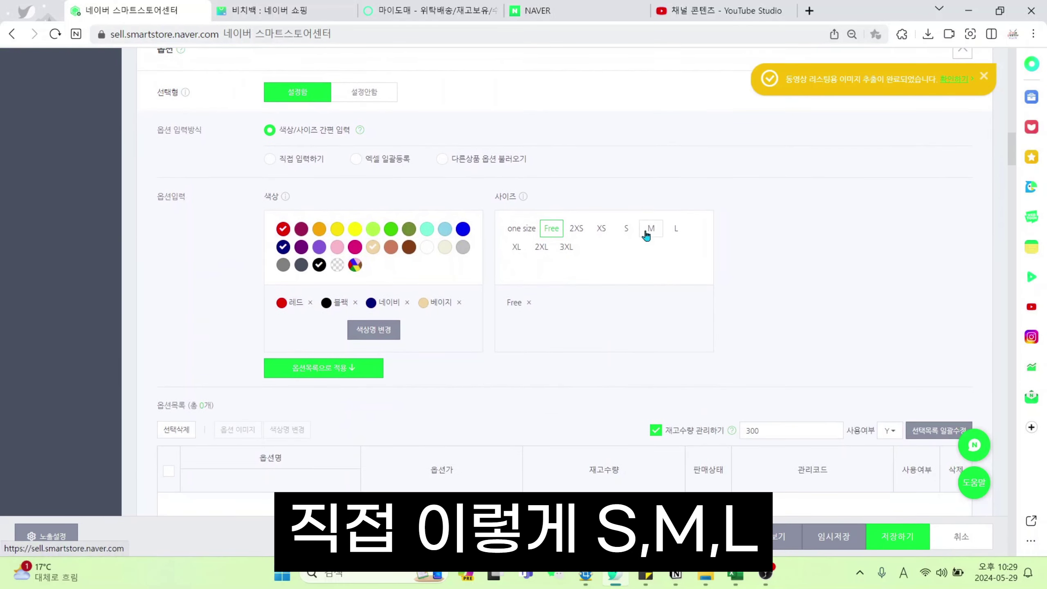
{"action": "left_click", "coordinate": [626, 232]}
{"action": "left_click", "coordinate": [651, 230]}
{"action": "left_click", "coordinate": [676, 229]}
{"action": "left_click", "coordinate": [551, 230]}
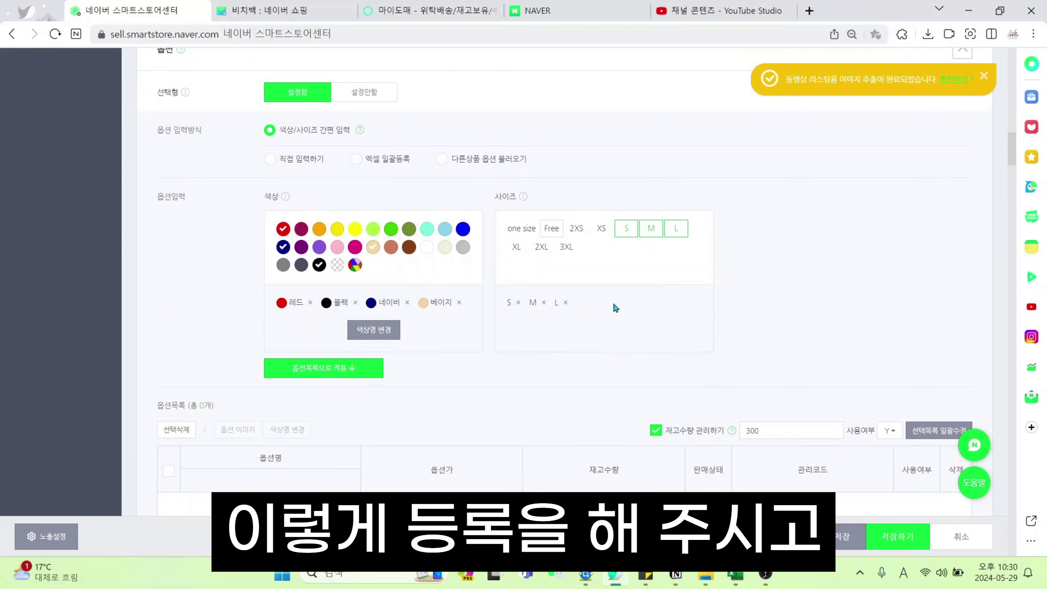
- Apply the selected colors and sizes to the option list and review the generated combinations
{"action": "left_click", "coordinate": [351, 377]}
{"action": "scroll", "coordinate": [636, 333], "scroll_direction": "down", "scroll_amount": 6}
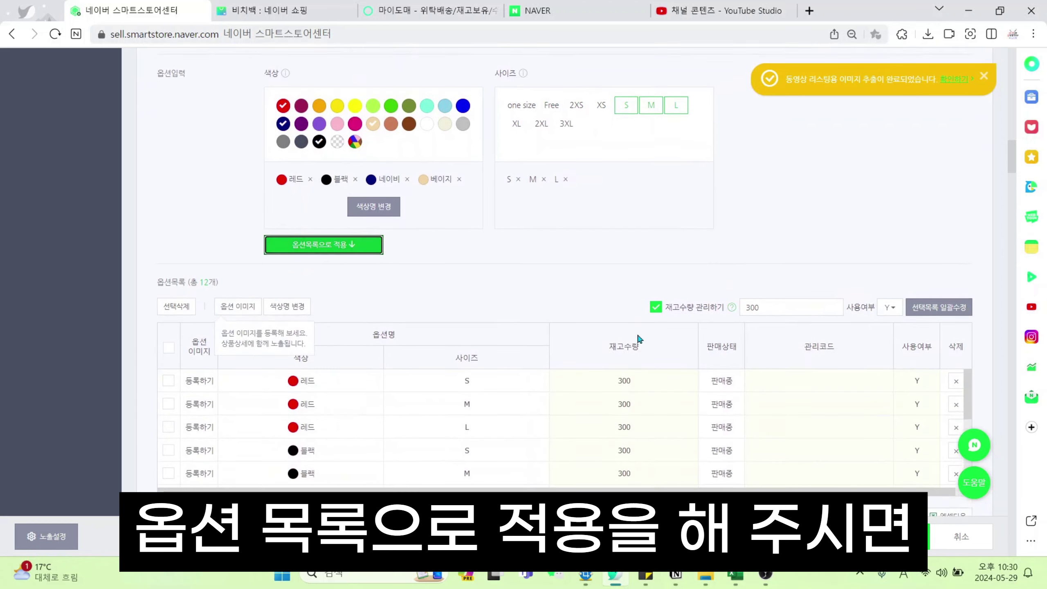
{"action": "scroll", "coordinate": [581, 292], "scroll_direction": "down", "scroll_amount": 3}
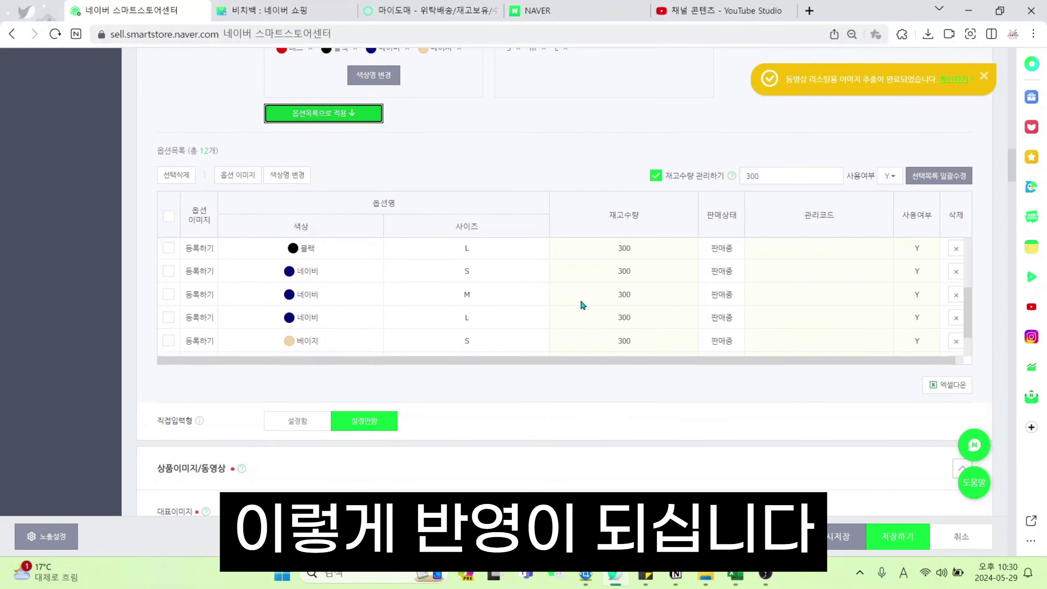
{"action": "scroll", "coordinate": [573, 328], "scroll_direction": "down", "scroll_amount": 1}
{"action": "scroll", "coordinate": [533, 468], "scroll_direction": "up", "scroll_amount": 3}
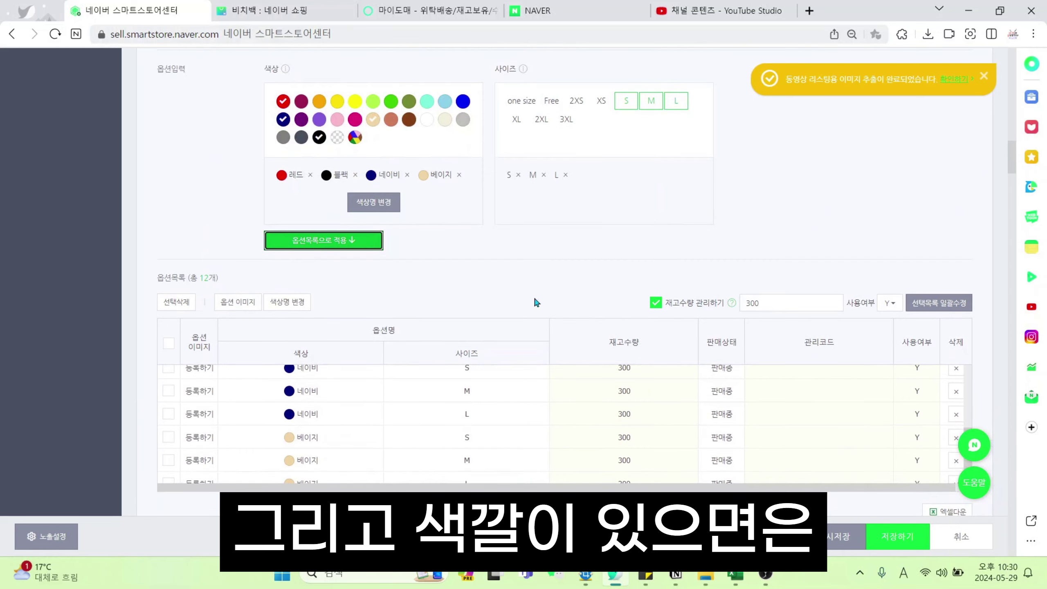
{"action": "scroll", "coordinate": [383, 430], "scroll_direction": "up", "scroll_amount": 1}
{"action": "scroll", "coordinate": [378, 454], "scroll_direction": "up", "scroll_amount": 4}
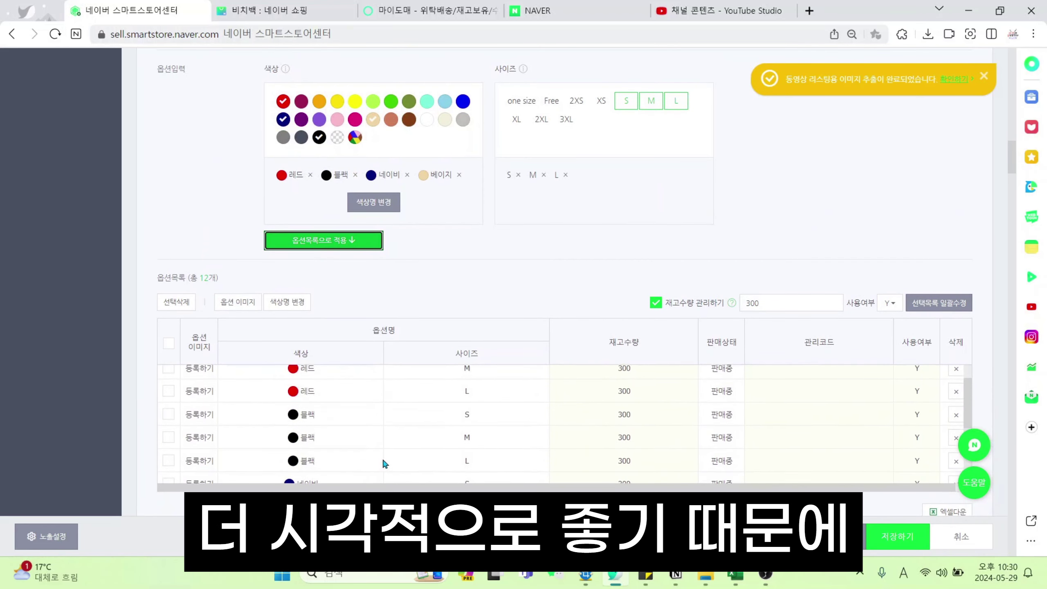
{"action": "scroll", "coordinate": [354, 442], "scroll_direction": "up", "scroll_amount": 1}
{"action": "scroll", "coordinate": [418, 439], "scroll_direction": "up", "scroll_amount": 3}
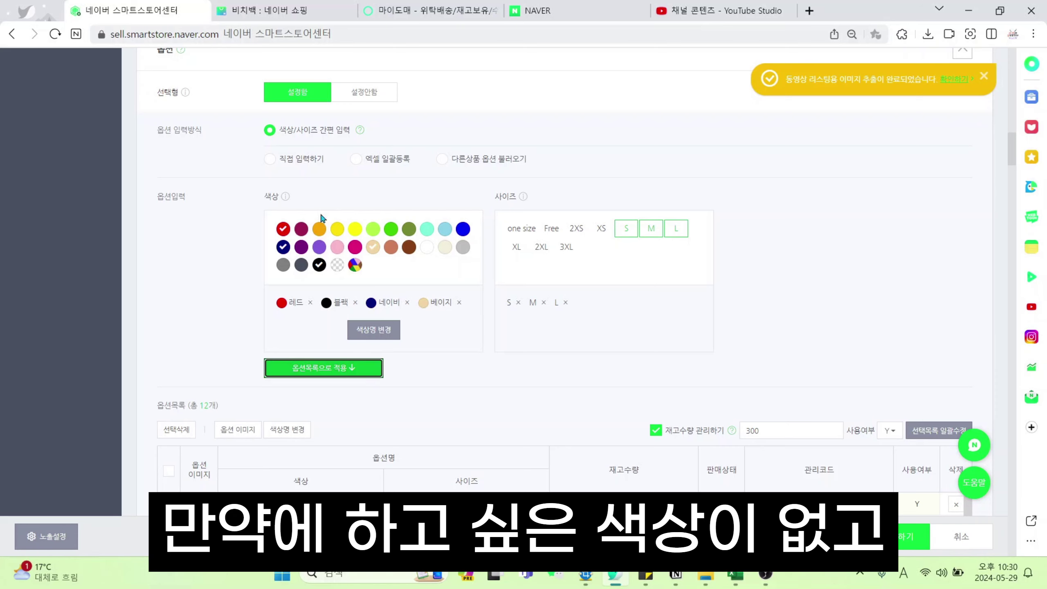
- Switch the option entry method to 직접 입력하기 and enter option name 컬러 with values 블랙,레드,베이지,네이비
{"action": "left_click", "coordinate": [271, 162]}
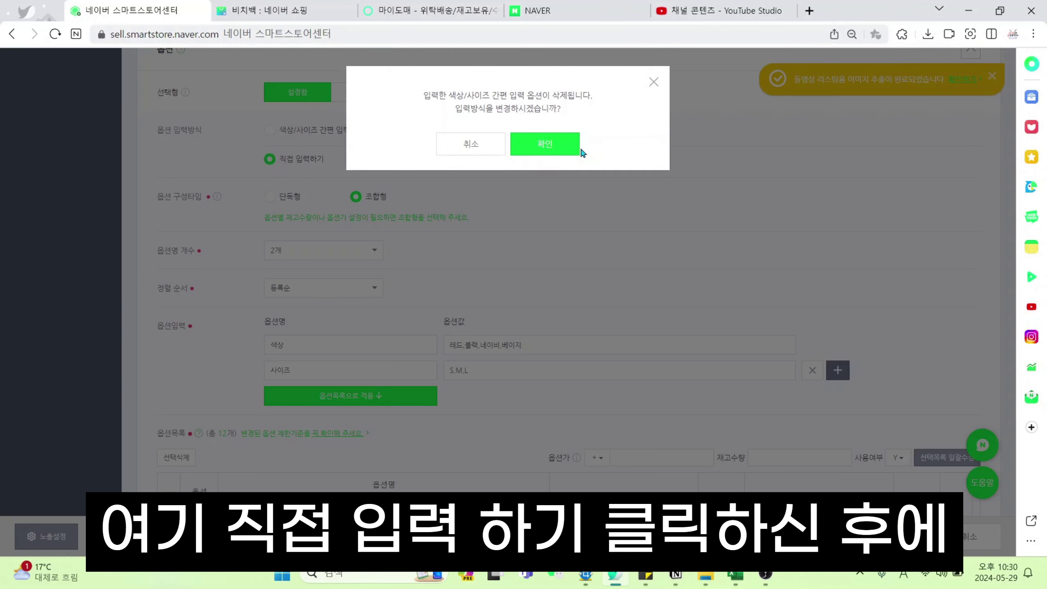
{"action": "left_click", "coordinate": [544, 150]}
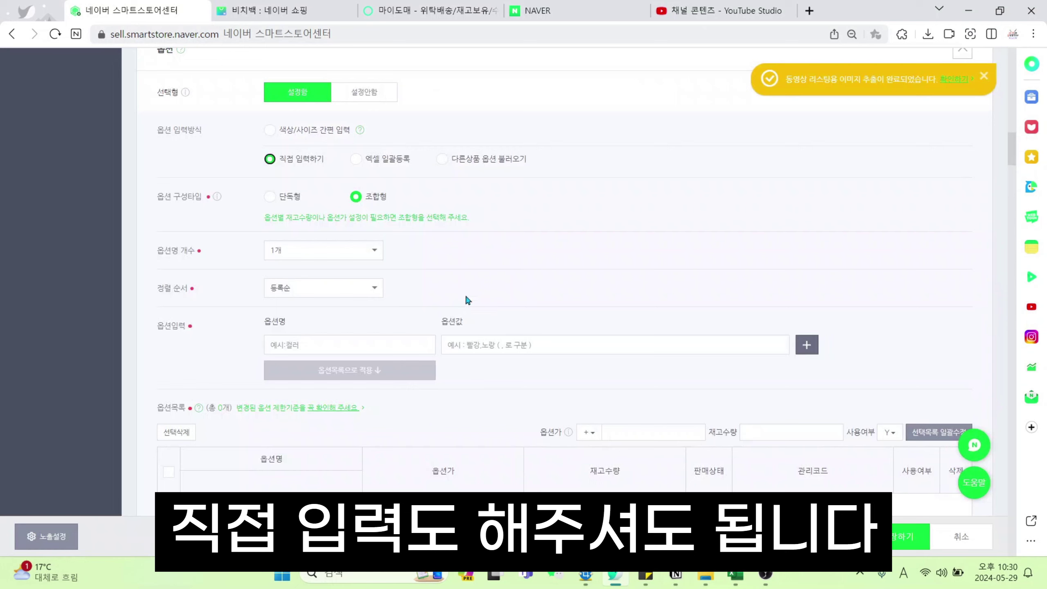
{"action": "left_click", "coordinate": [372, 345]}
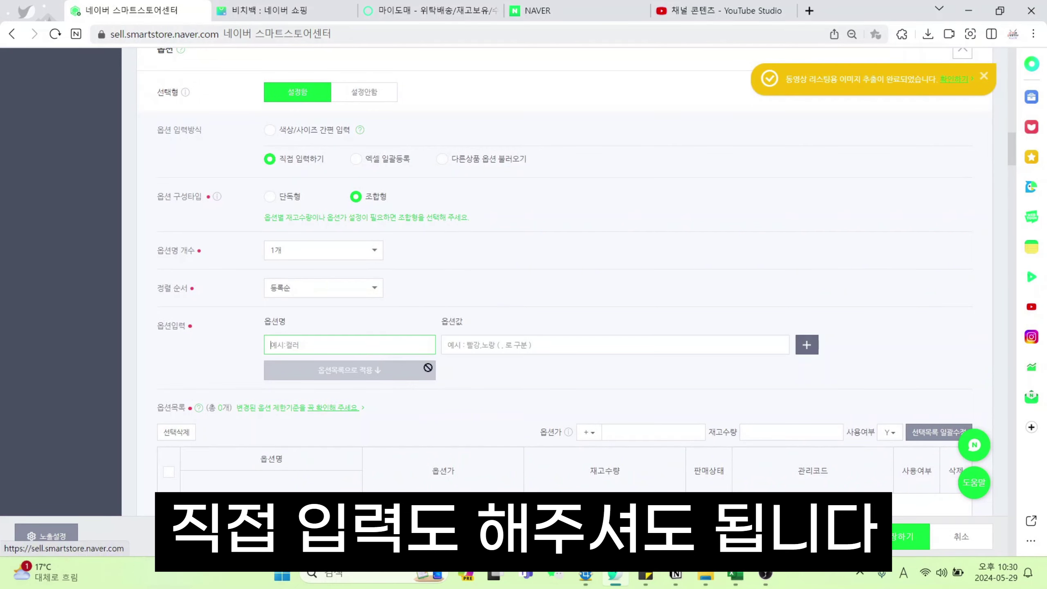
{"action": "type", "text": "컬러"}
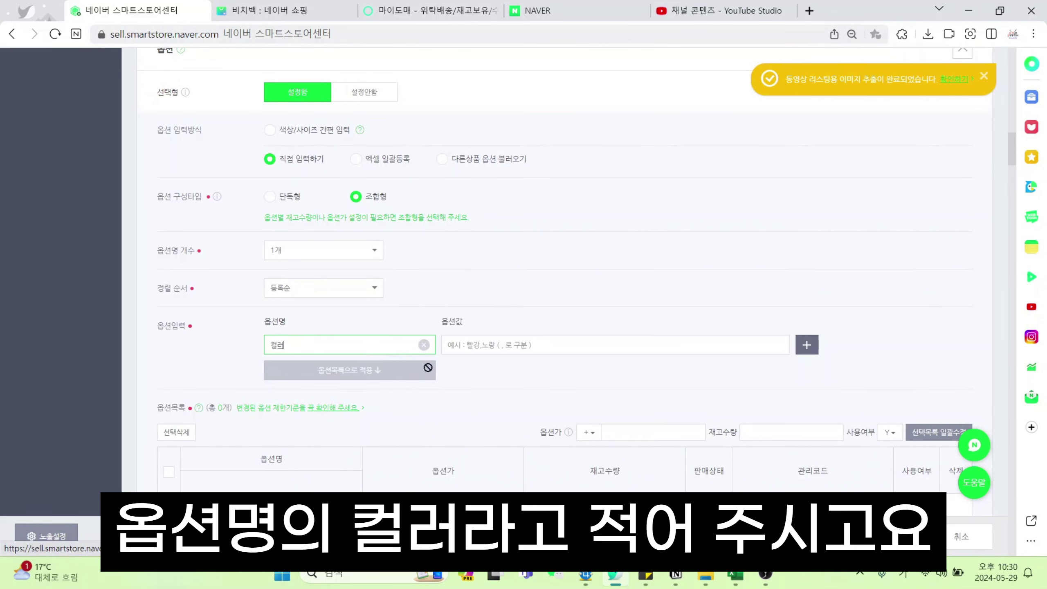
{"action": "key", "text": "Tab"}
{"action": "type", "text": "ㅂ"}
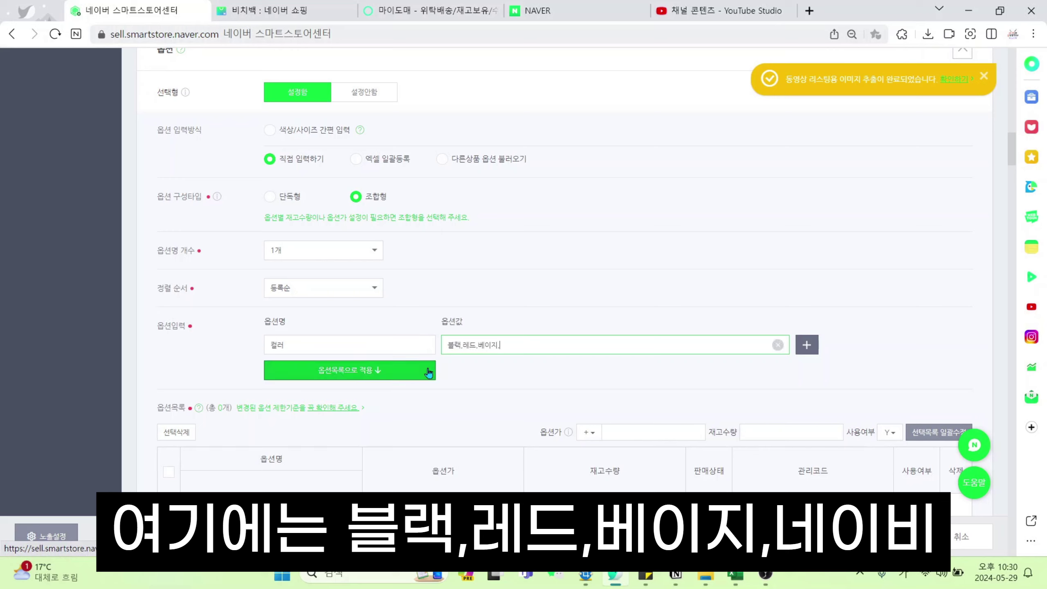
{"action": "left_click", "coordinate": [503, 373]}
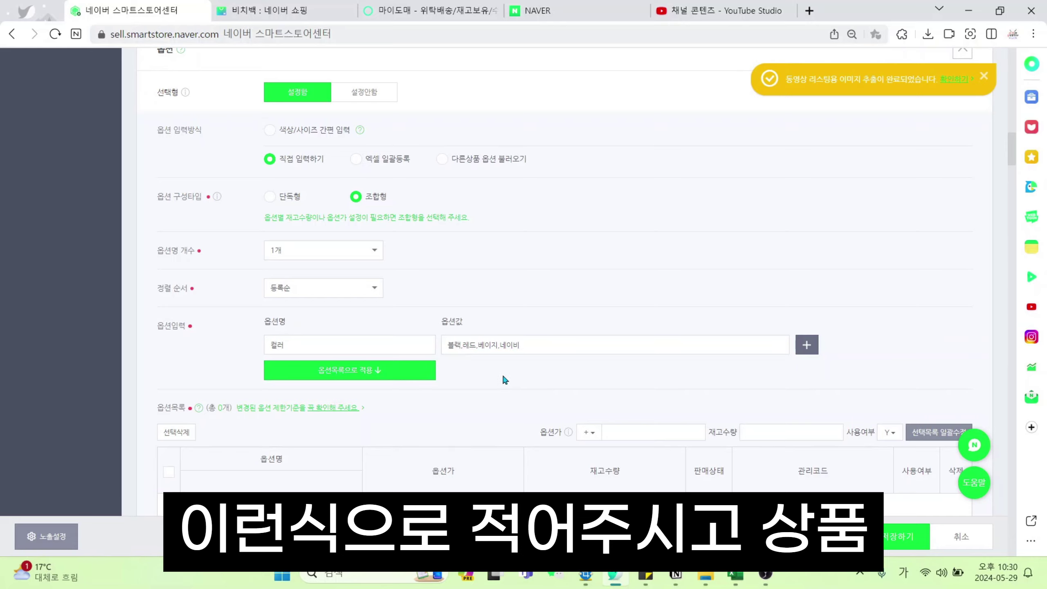
- Apply the 컬러 option values to the option list and look over the resulting rows
{"action": "scroll", "coordinate": [506, 371], "scroll_direction": "down", "scroll_amount": 3}
{"action": "left_click", "coordinate": [368, 247]}
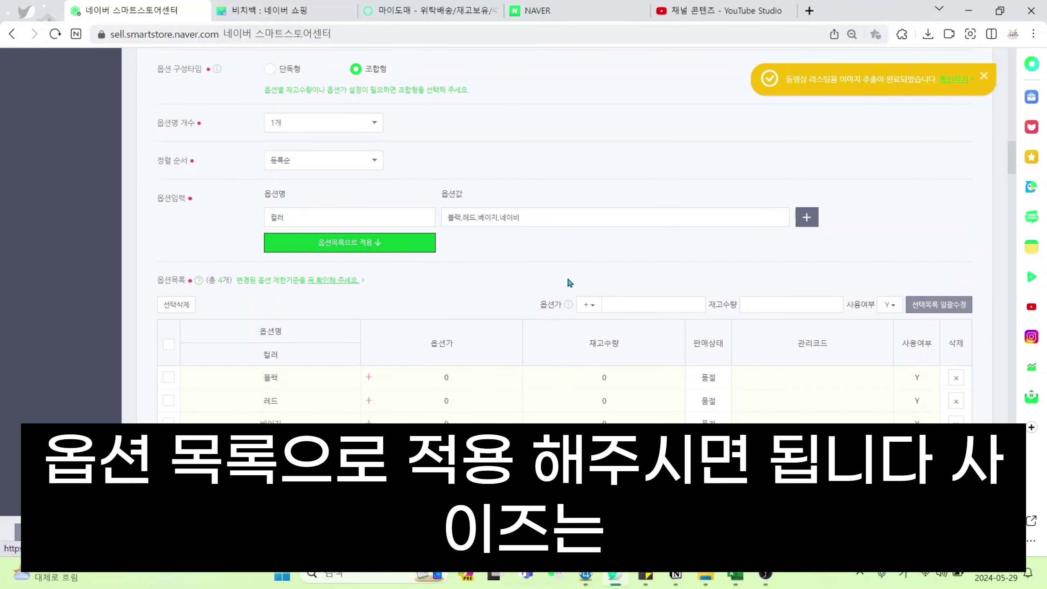
{"action": "scroll", "coordinate": [521, 313], "scroll_direction": "down", "scroll_amount": 2}
{"action": "scroll", "coordinate": [543, 330], "scroll_direction": "up", "scroll_amount": 2}
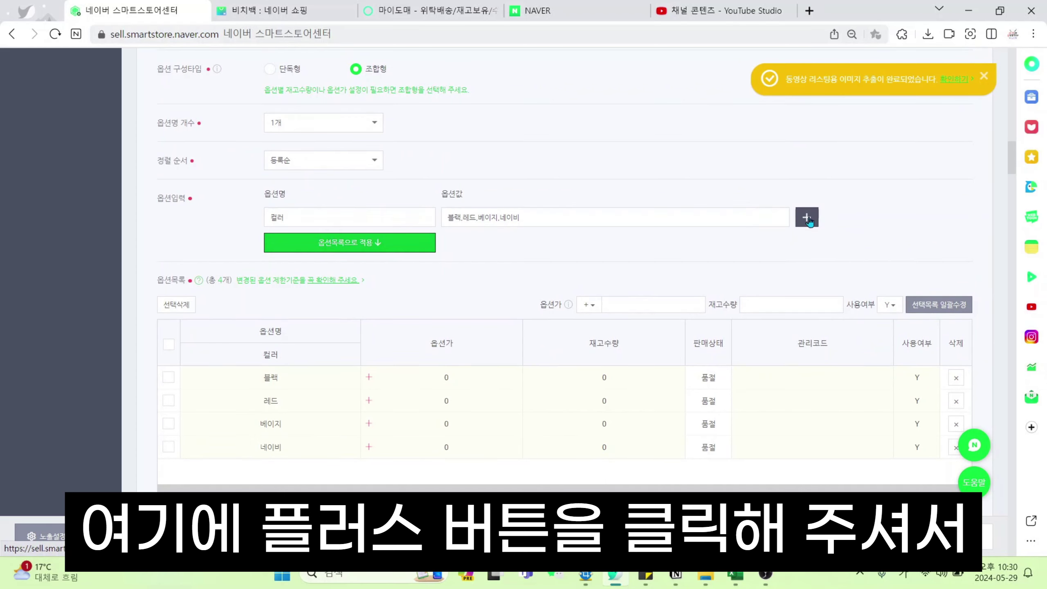
- Add a second option named 사이즈 with the values S,M,L
{"action": "left_click", "coordinate": [806, 217]}
{"action": "left_click", "coordinate": [339, 242]}
{"action": "type", "text": "사"}
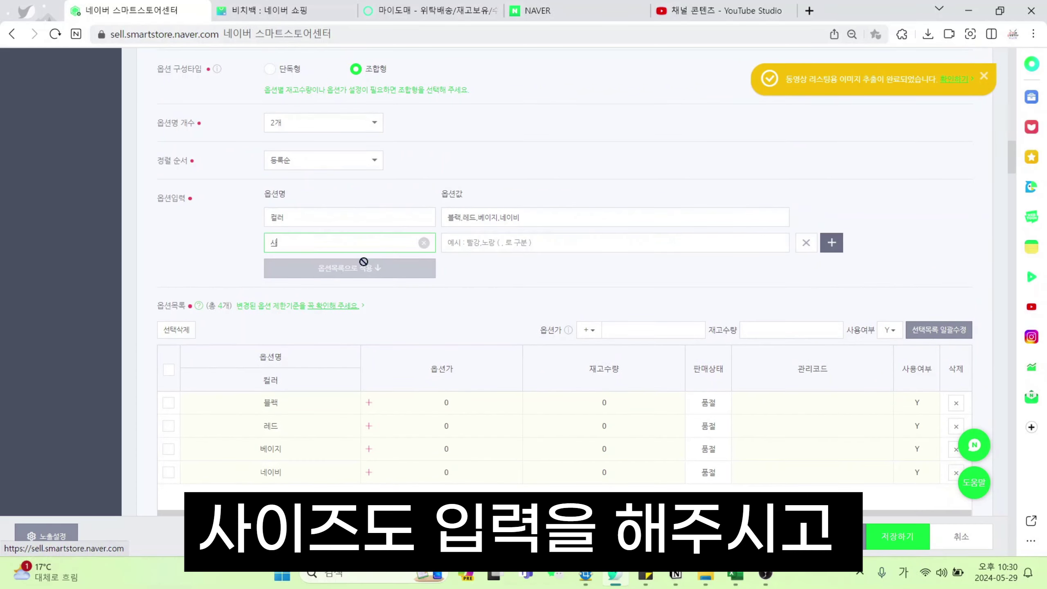
{"action": "type", "text": "이즈"}
{"action": "key", "text": "Tab"}
{"action": "key", "text": "Hangul"}
{"action": "type", "text": "S,M,L"}
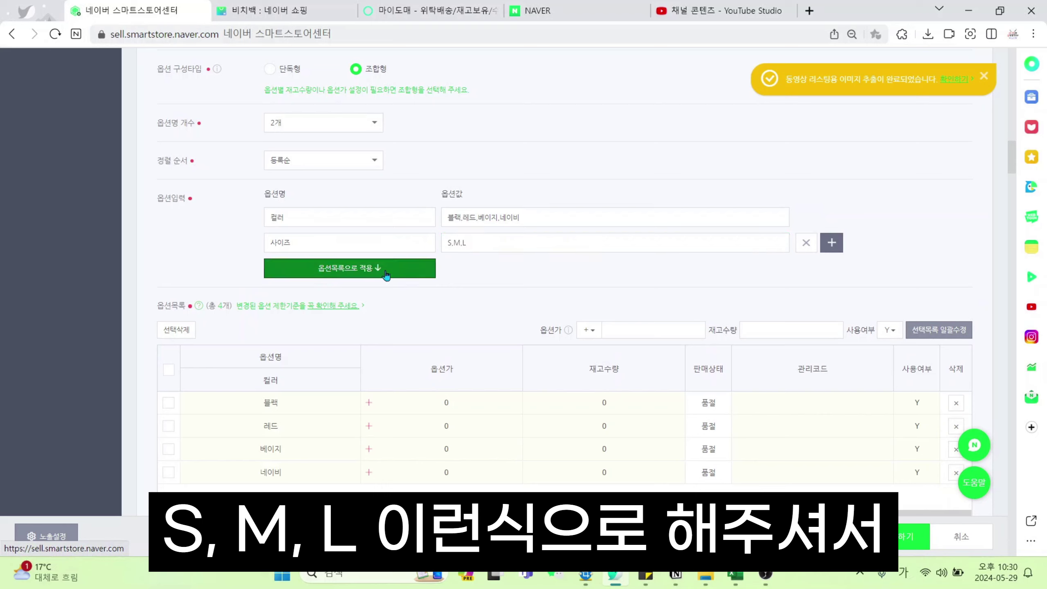
- Apply the 컬러 and 사이즈 options to the option list and review the combinations
{"action": "left_click", "coordinate": [386, 273]}
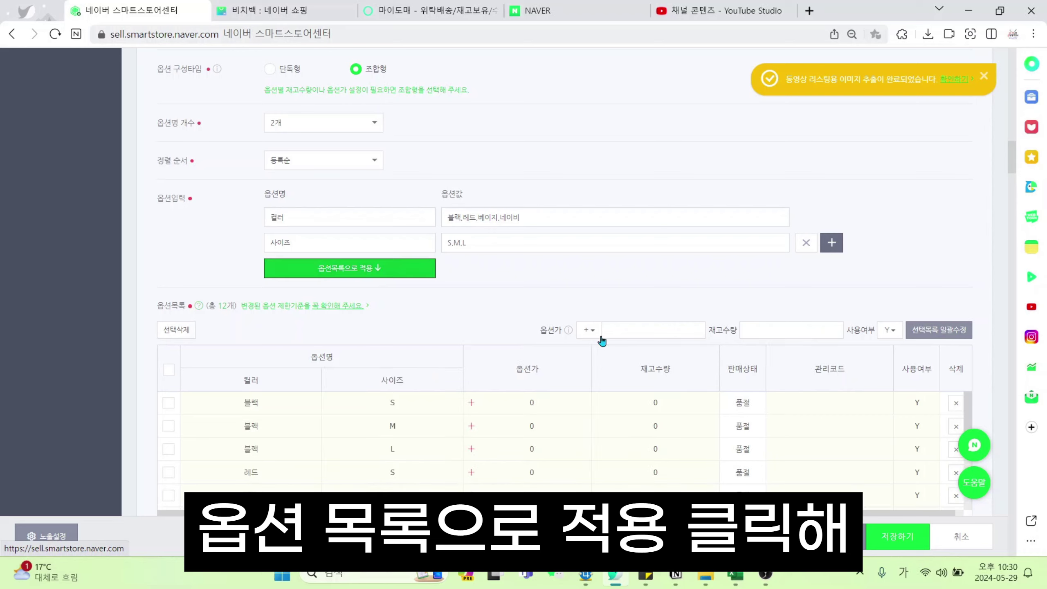
{"action": "scroll", "coordinate": [437, 434], "scroll_direction": "down", "scroll_amount": 1}
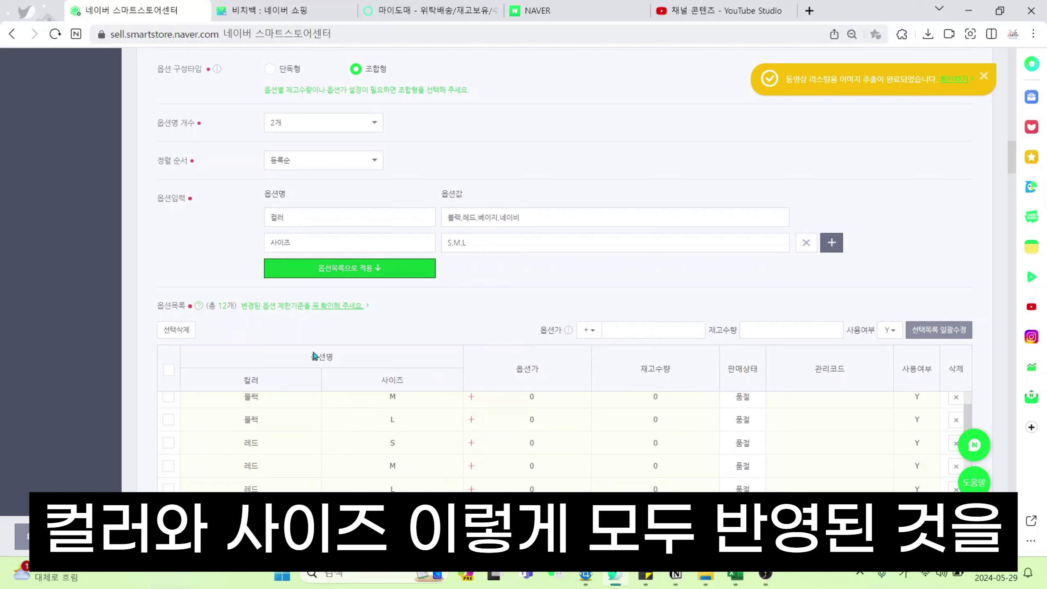
{"action": "scroll", "coordinate": [411, 415], "scroll_direction": "down", "scroll_amount": 2}
{"action": "scroll", "coordinate": [379, 453], "scroll_direction": "down", "scroll_amount": 1}
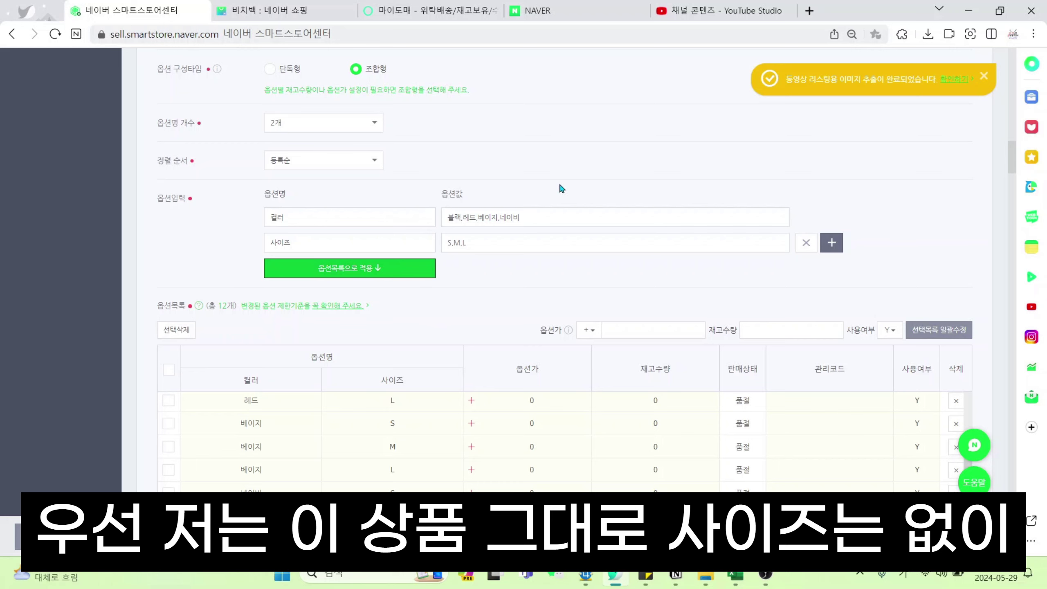
- Remove the 사이즈 option and reapply only the 컬러 option to the option list
{"action": "left_click", "coordinate": [806, 242]}
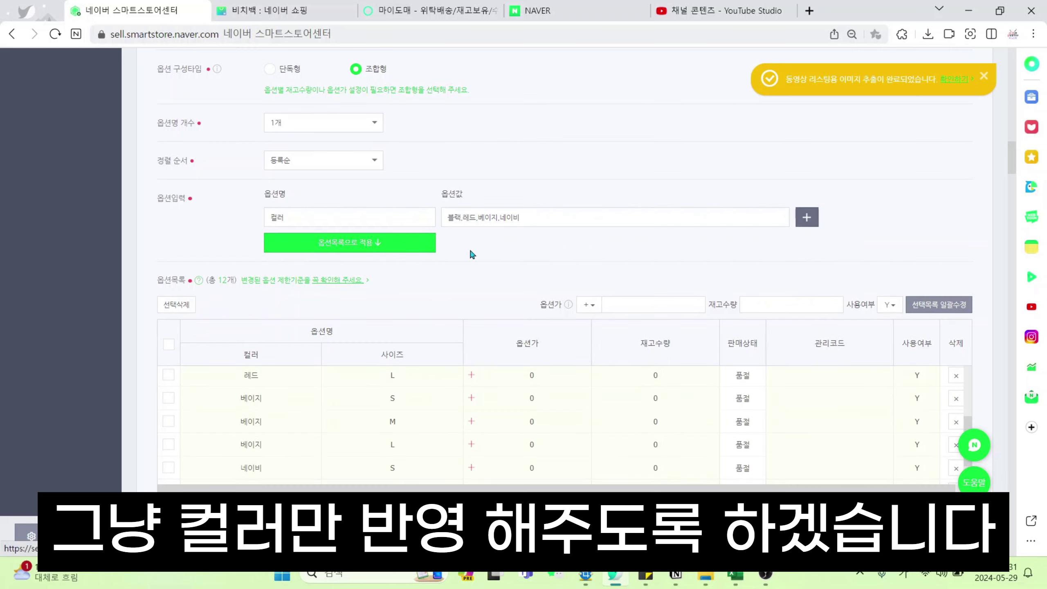
{"action": "left_click", "coordinate": [393, 245]}
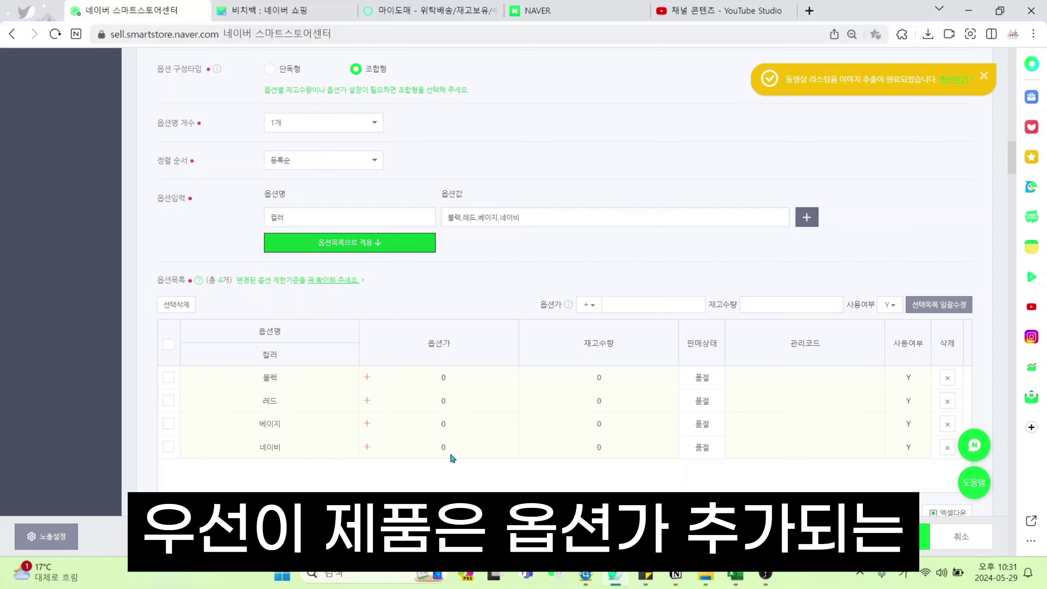
- Bulk-set the stock quantity of all four 컬러 options to 9999 and correct it to 999
{"action": "left_click", "coordinate": [169, 343]}
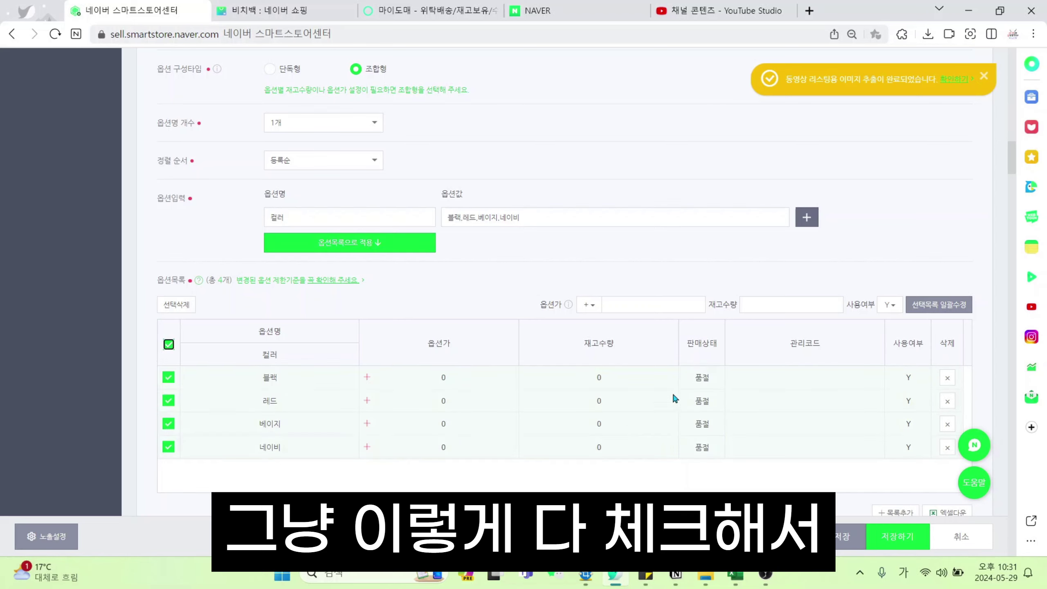
{"action": "left_click", "coordinate": [786, 304]}
{"action": "type", "text": "9999"}
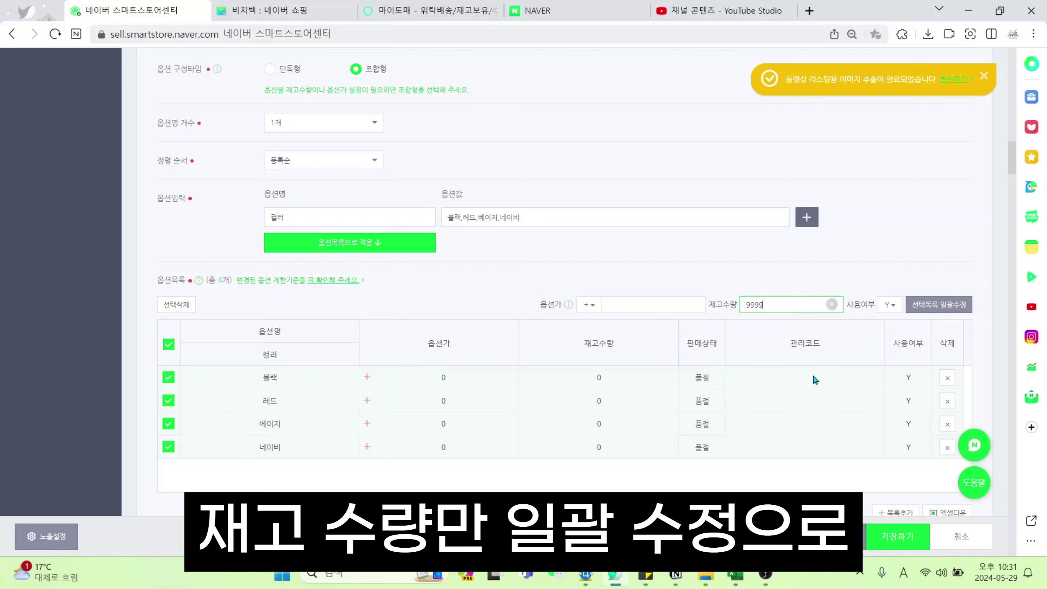
{"action": "left_click", "coordinate": [944, 304]}
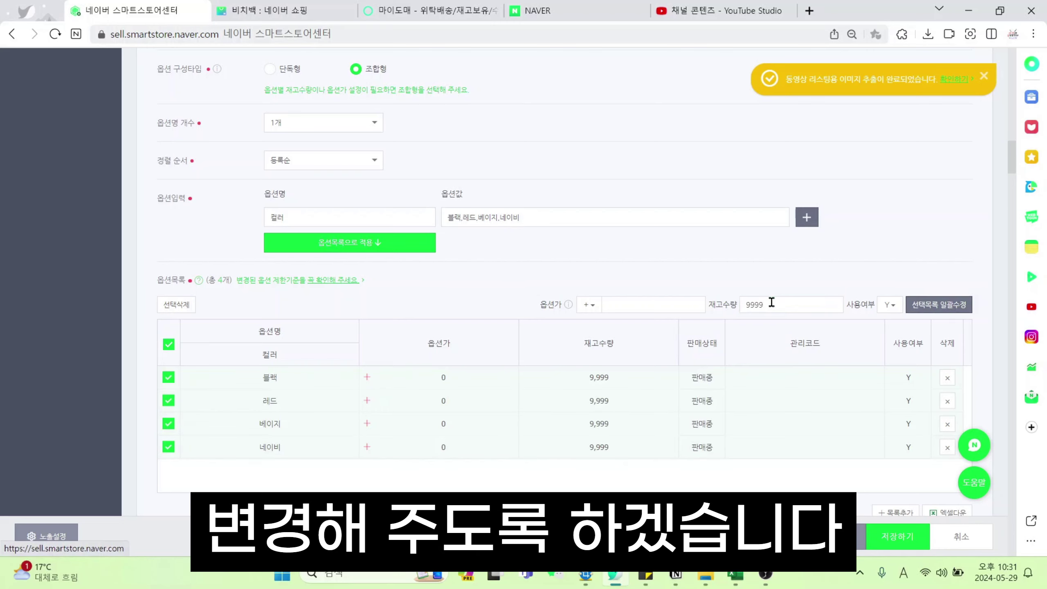
{"action": "key", "text": "BackSpace"}
{"action": "left_click", "coordinate": [957, 309]}
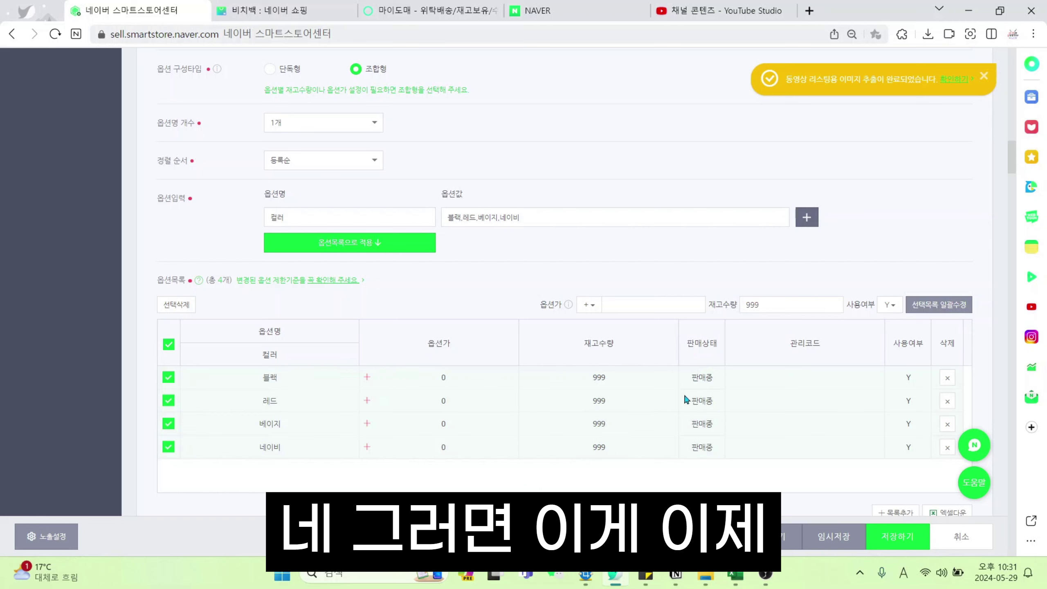
{"action": "left_click", "coordinate": [169, 344]}
- Check the wholesale product page on 마이도매 and upload 비치백 썸넬.jpg as the representative image of the Smart Store product
{"action": "scroll", "coordinate": [659, 363], "scroll_direction": "down", "scroll_amount": 6}
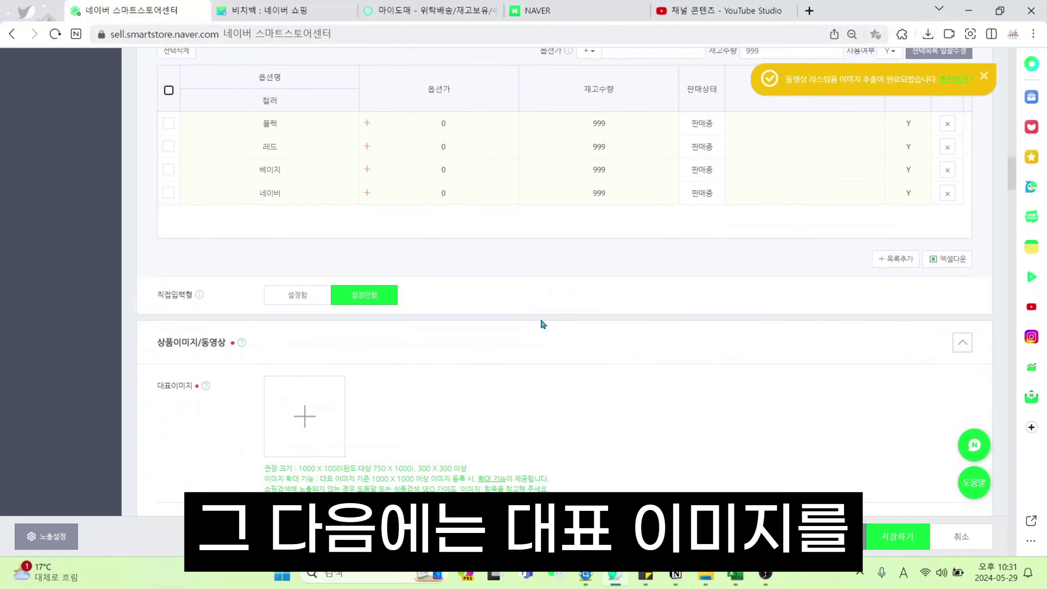
{"action": "scroll", "coordinate": [541, 321], "scroll_direction": "down", "scroll_amount": 3}
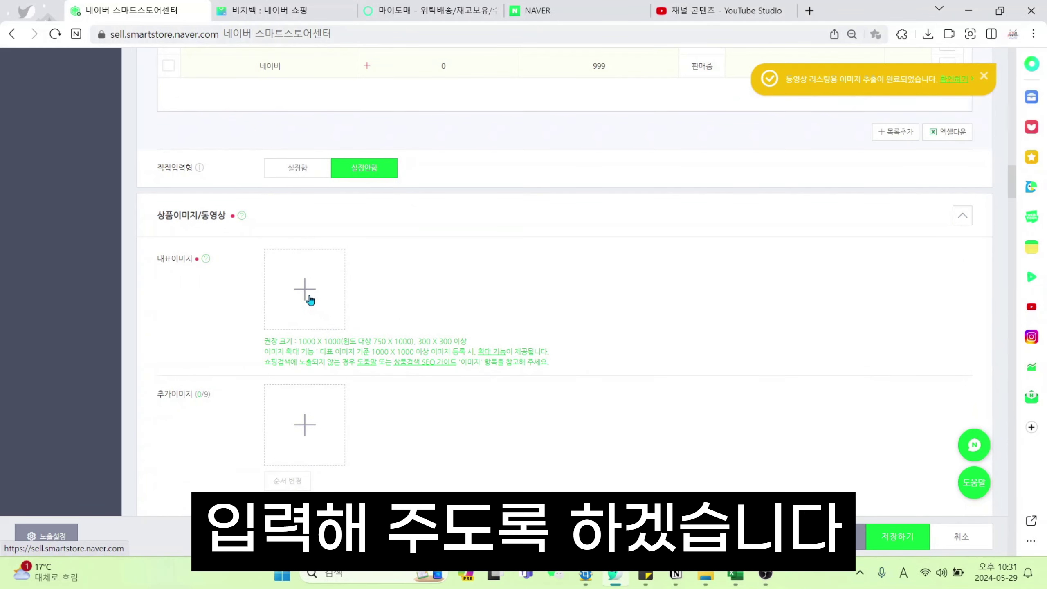
{"action": "left_click", "coordinate": [445, 8]}
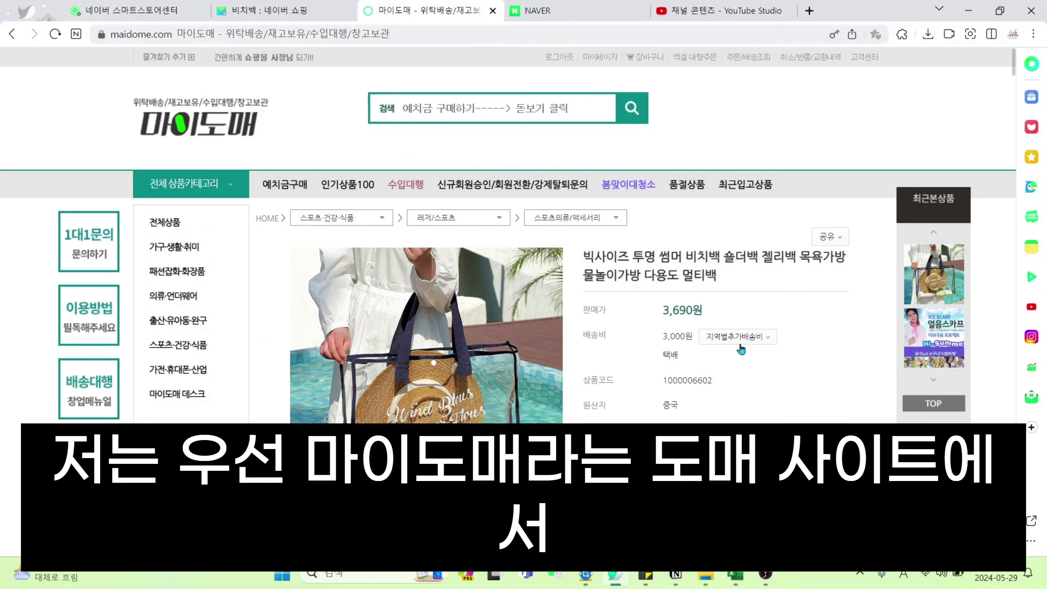
{"action": "scroll", "coordinate": [741, 350], "scroll_direction": "down", "scroll_amount": 3}
{"action": "left_click", "coordinate": [136, 10]}
{"action": "left_click", "coordinate": [306, 305]}
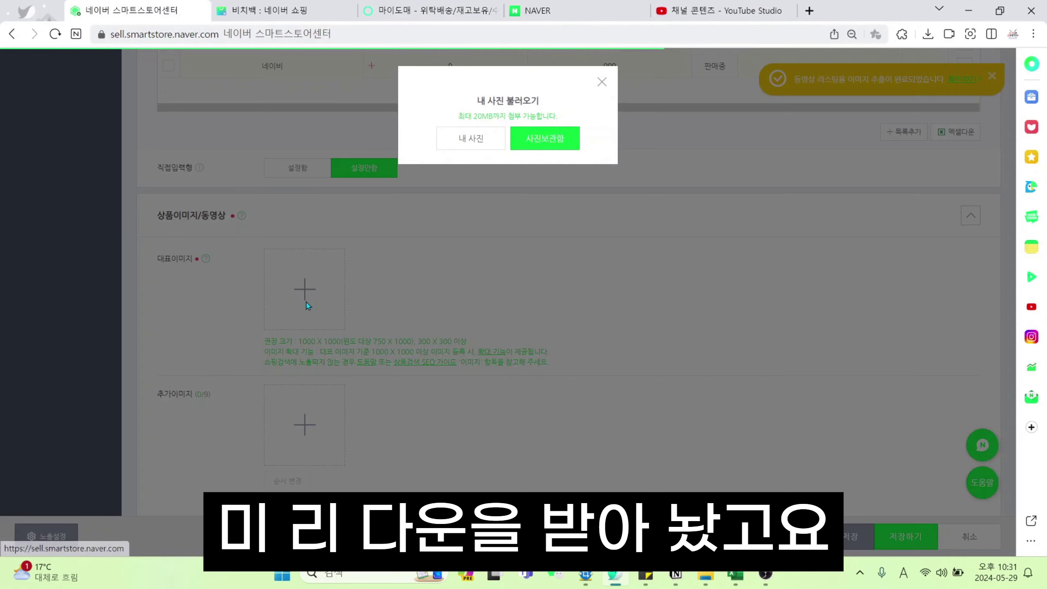
{"action": "left_click", "coordinate": [474, 140]}
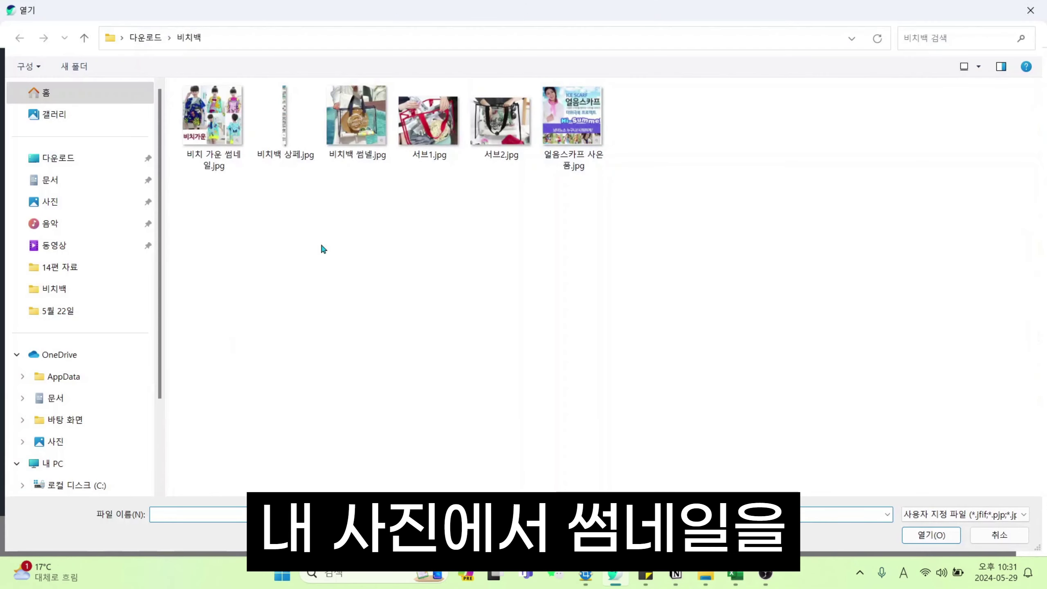
{"action": "double_click", "coordinate": [355, 124]}
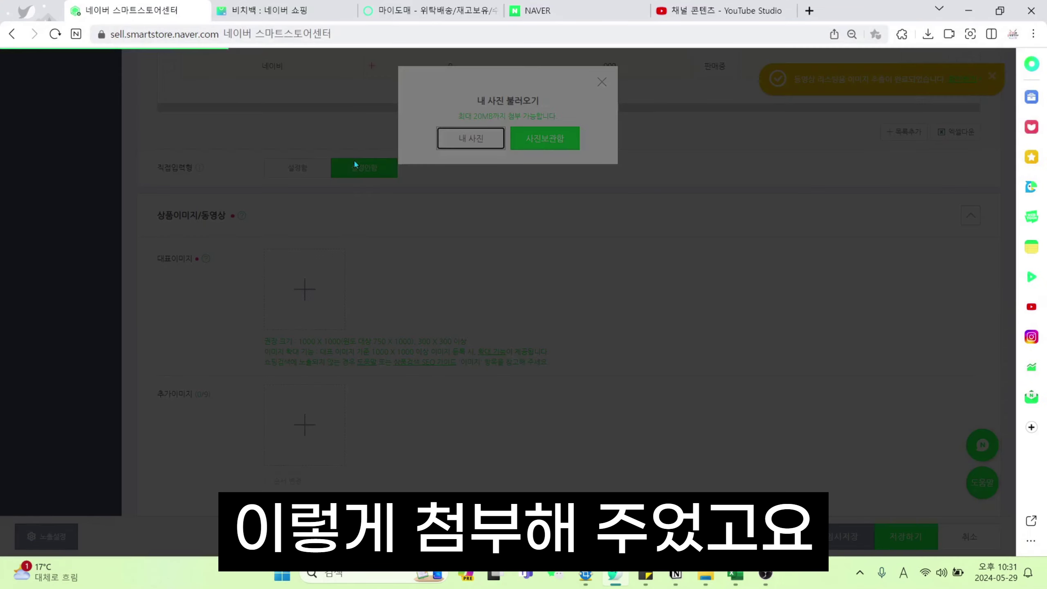
- Remove the existing product video and add 서브1.jpg and 서브2.jpg as additional images
{"action": "scroll", "coordinate": [453, 328], "scroll_direction": "down", "scroll_amount": 3}
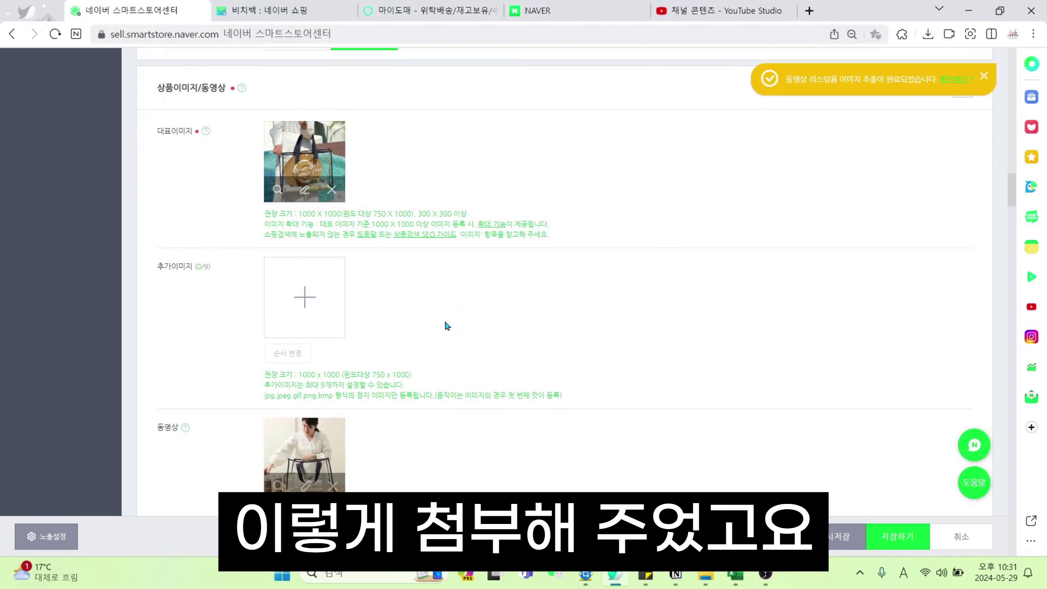
{"action": "left_click", "coordinate": [332, 486]}
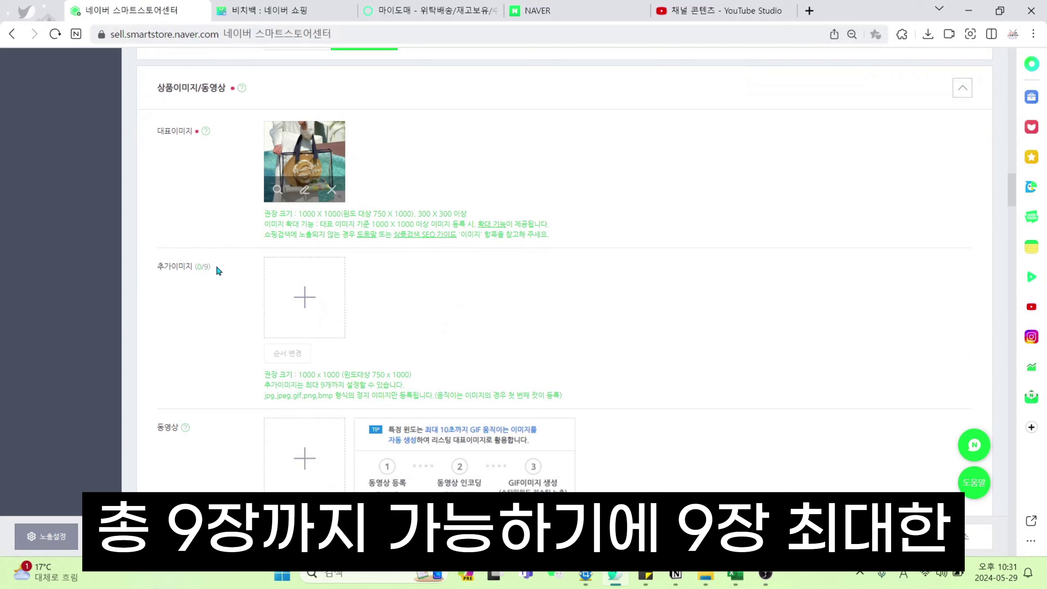
{"action": "left_click", "coordinate": [304, 302]}
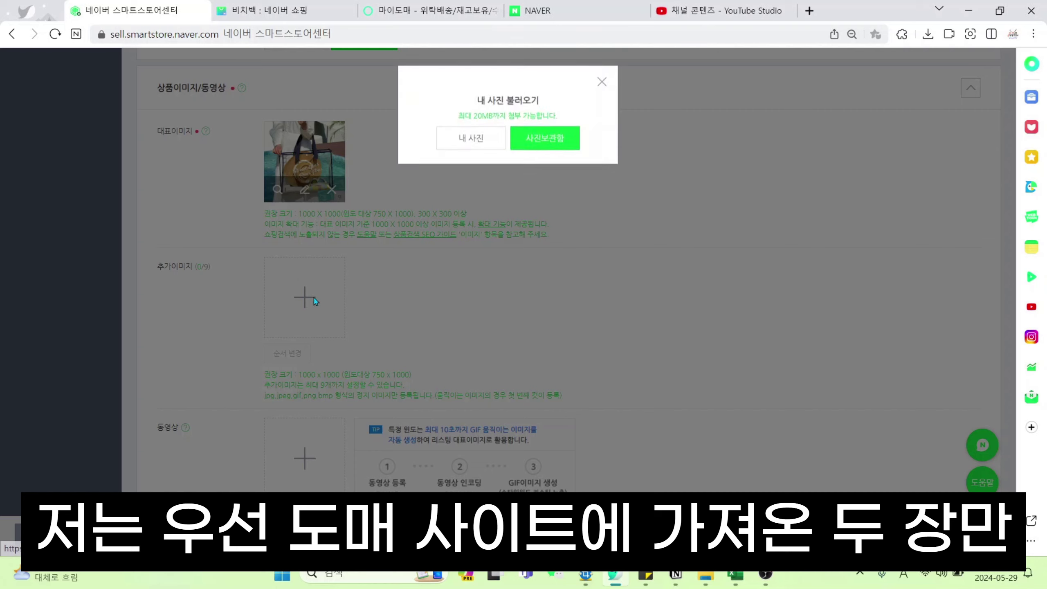
{"action": "left_click", "coordinate": [463, 141]}
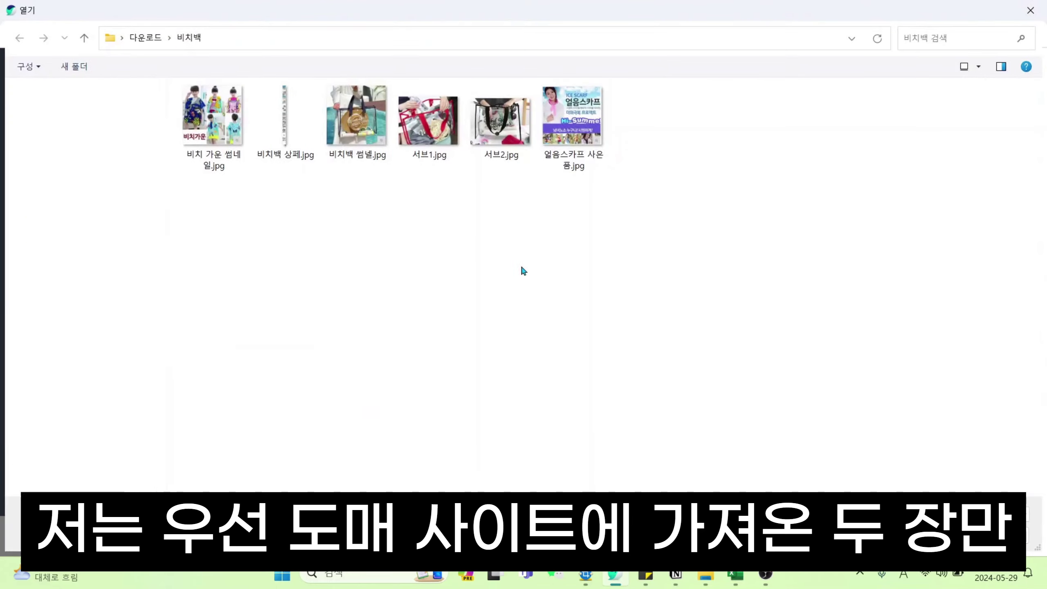
{"action": "left_click", "coordinate": [422, 138]}
{"action": "left_click", "coordinate": [495, 141], "text": "ctrl"}
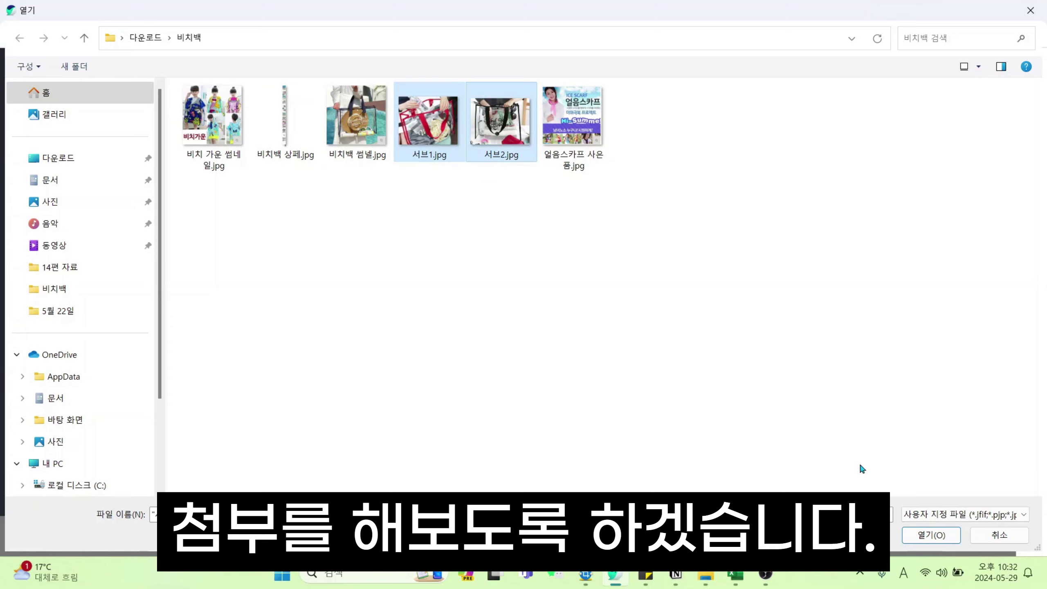
{"action": "left_click", "coordinate": [906, 534]}
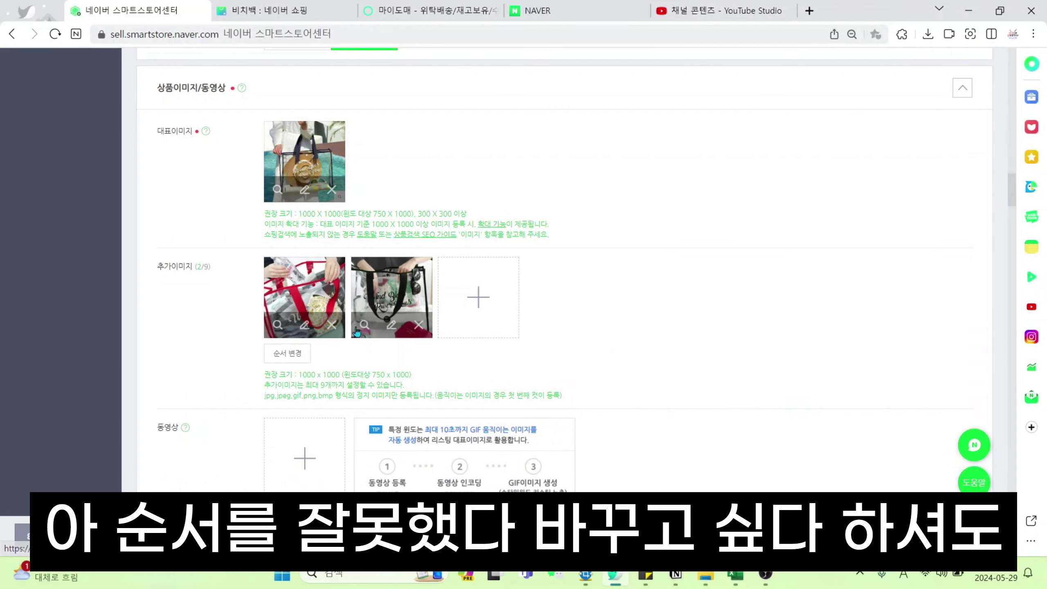
- Open the order settings of the additional images, try moving the second image, and save the order
{"action": "left_click", "coordinate": [293, 364]}
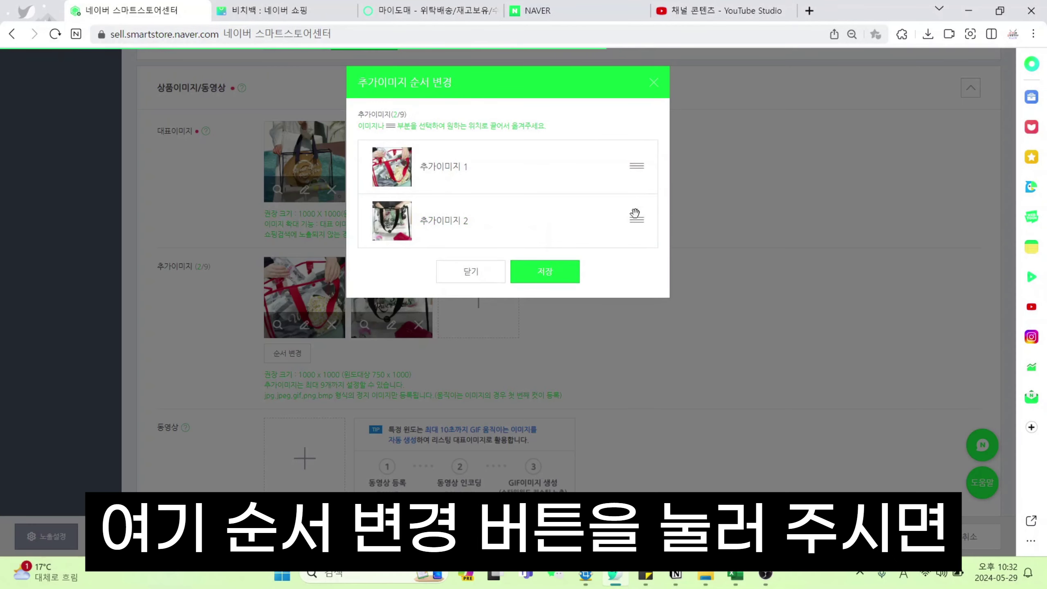
{"action": "mouse_move", "coordinate": [634, 218]}
{"action": "left_mouse_down"}
{"action": "mouse_move", "coordinate": [648, 144]}
{"action": "mouse_move", "coordinate": [638, 214]}
{"action": "left_mouse_up"}
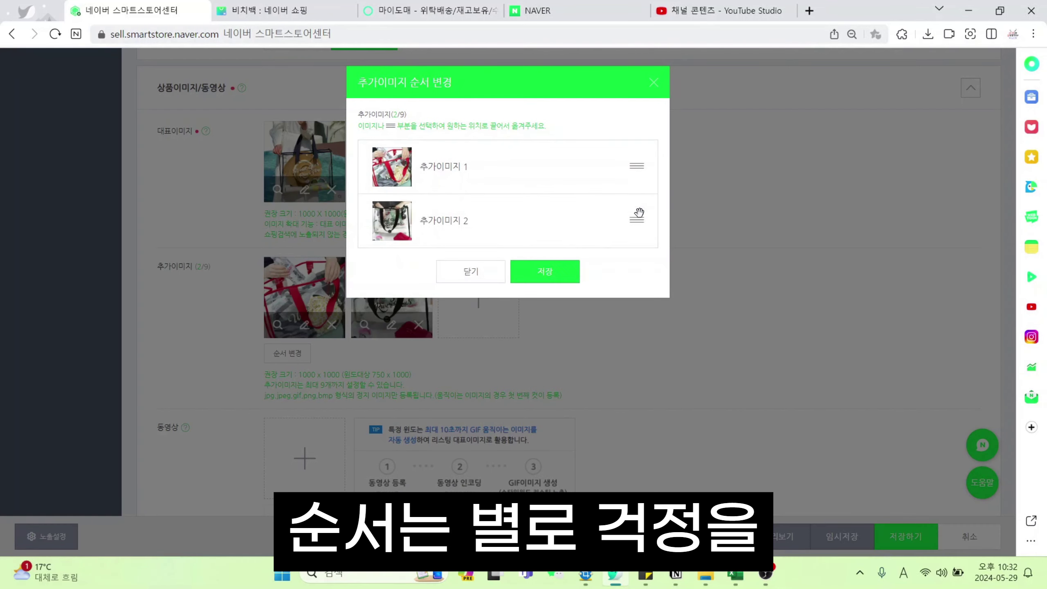
{"action": "left_click", "coordinate": [563, 283]}
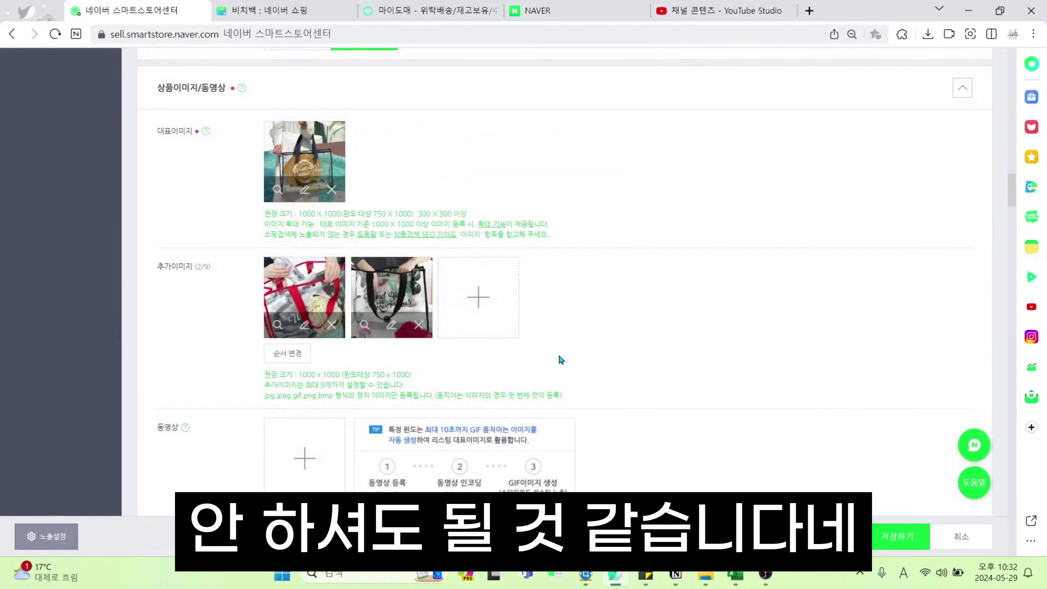
- Upload 비치백 영상.mp4 from the 비치백 folder as the product video
{"action": "scroll", "coordinate": [604, 321], "scroll_direction": "down", "scroll_amount": 3}
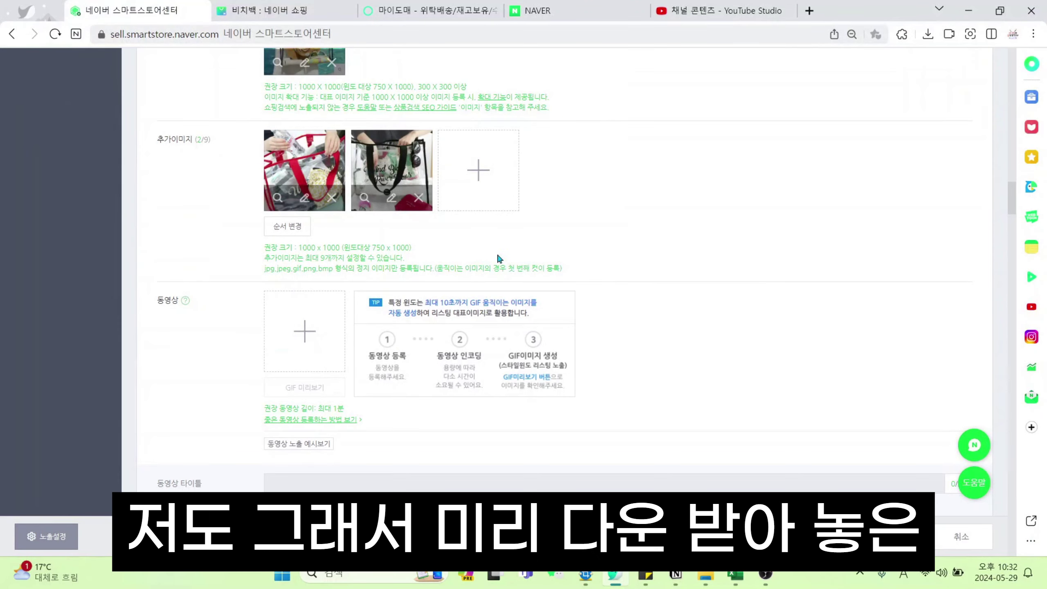
{"action": "left_click", "coordinate": [305, 331]}
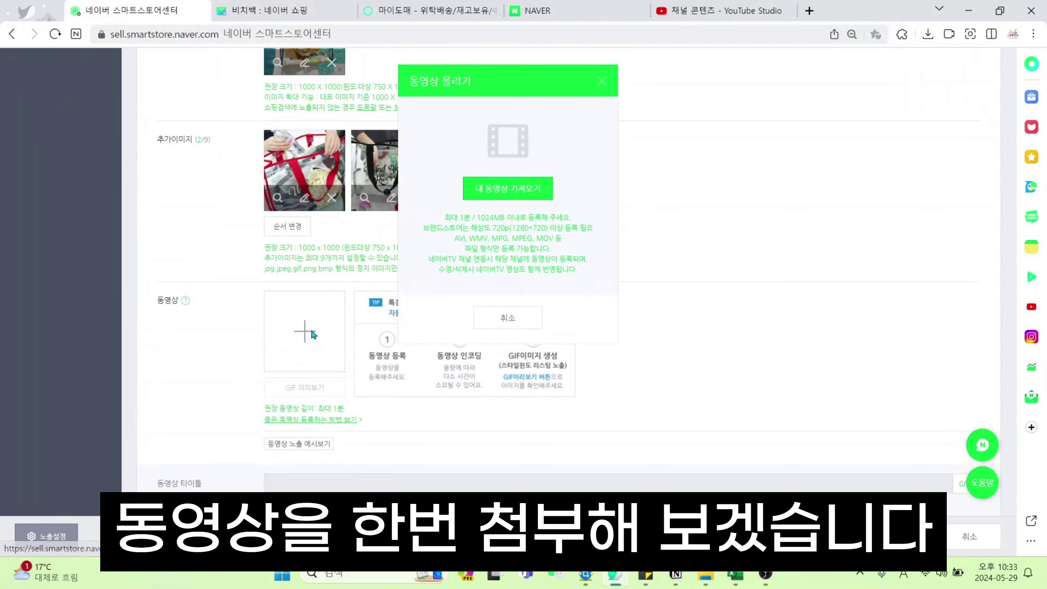
{"action": "left_click", "coordinate": [531, 195]}
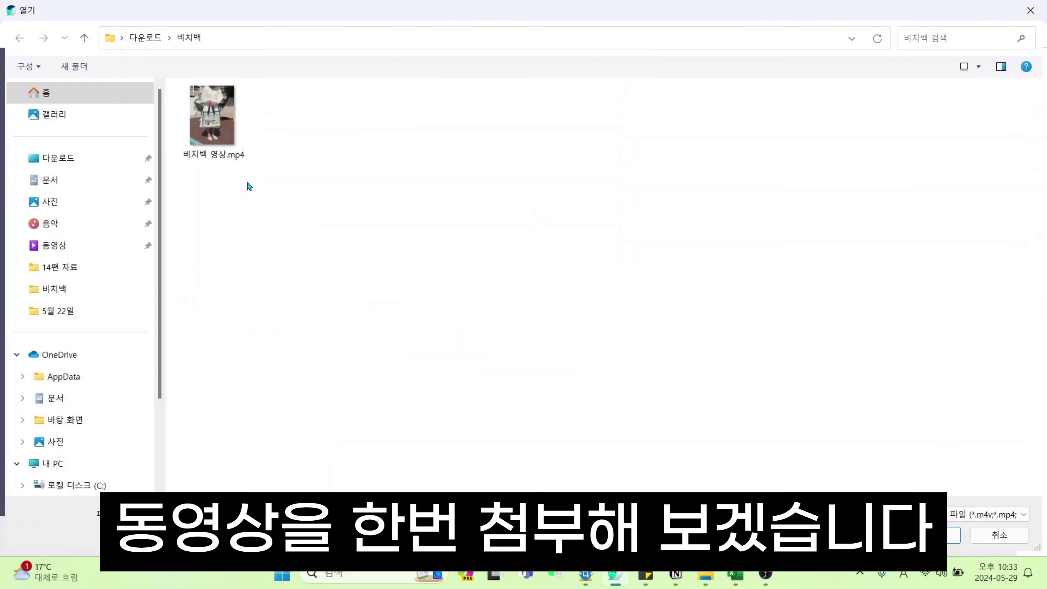
{"action": "double_click", "coordinate": [211, 115]}
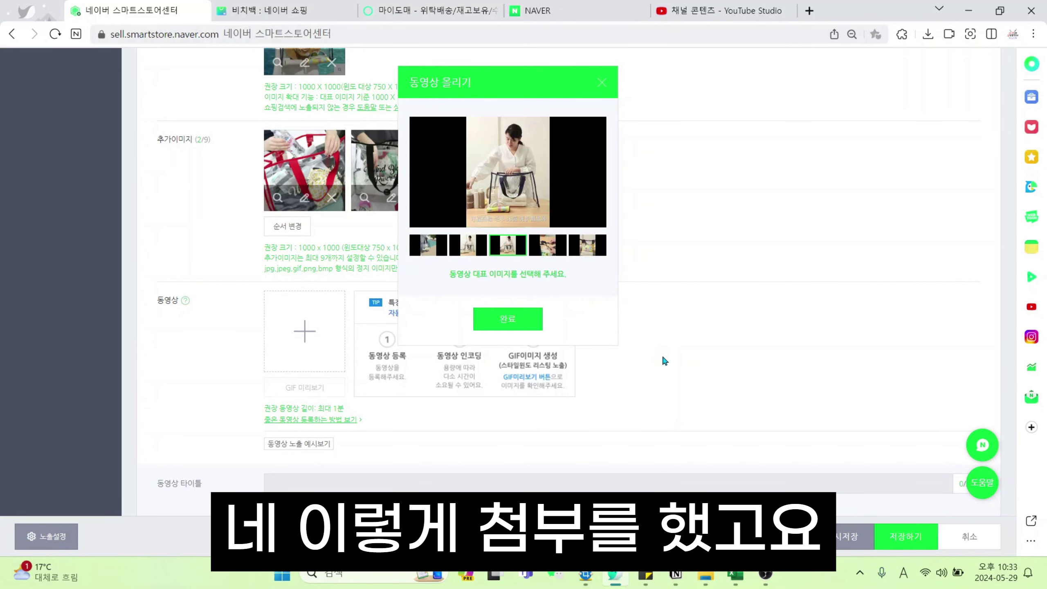
- Compare the suggested video cover images, choose the first one showing the bag beside the pool, and complete the video attachment
{"action": "left_click", "coordinate": [429, 254]}
{"action": "left_click", "coordinate": [460, 251]}
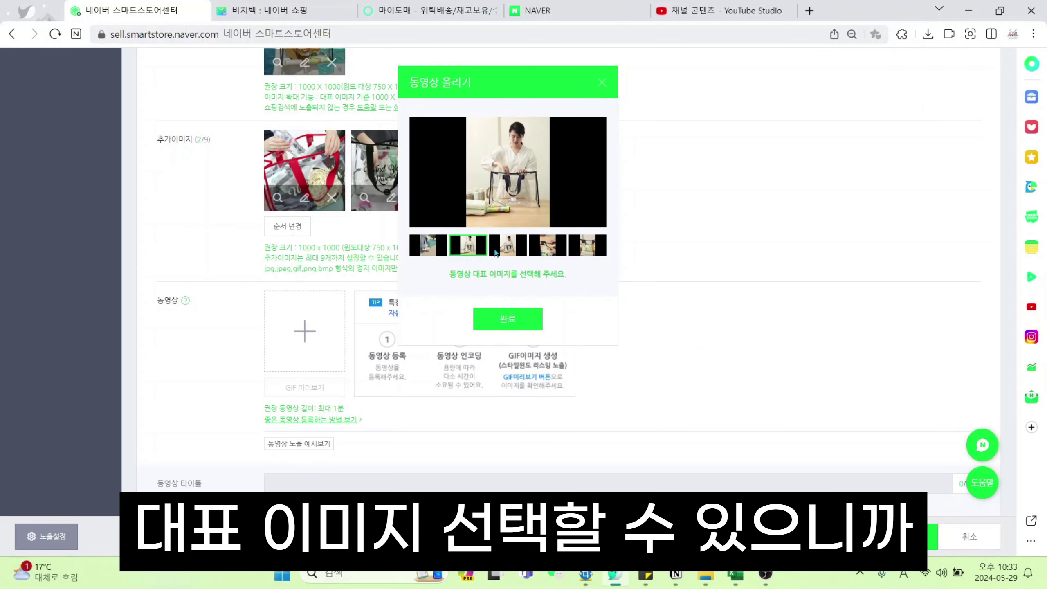
{"action": "left_click", "coordinate": [501, 252]}
{"action": "left_click", "coordinate": [548, 251]}
{"action": "left_click", "coordinate": [582, 251]}
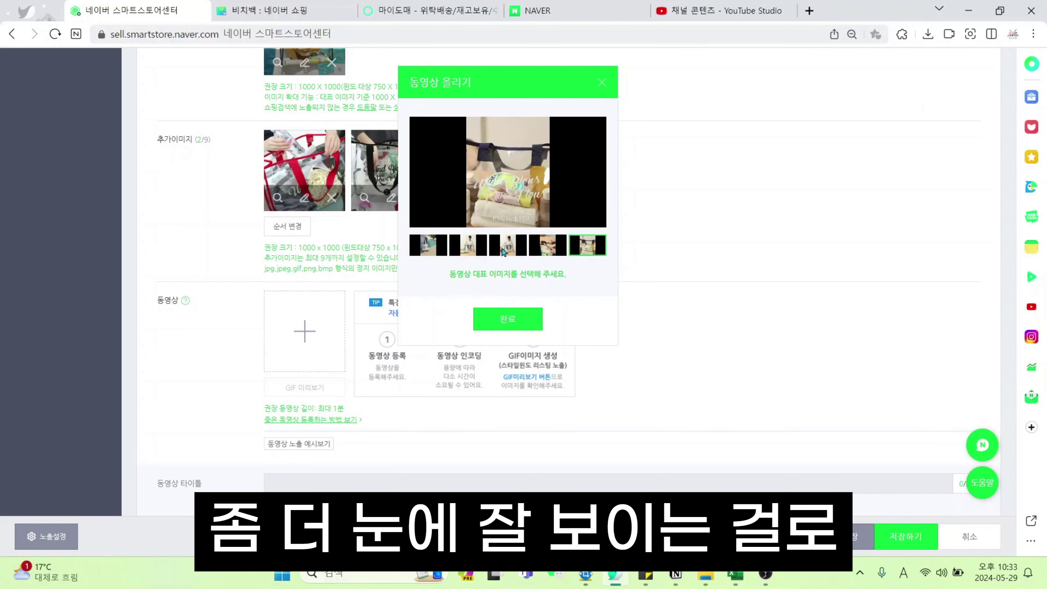
{"action": "left_click", "coordinate": [440, 250]}
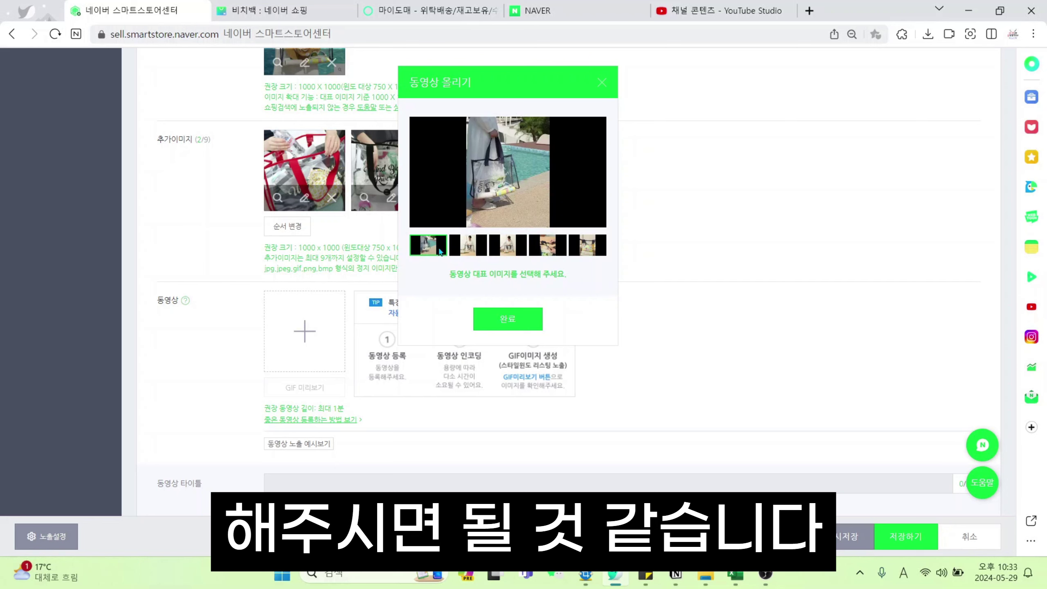
{"action": "left_click", "coordinate": [590, 252]}
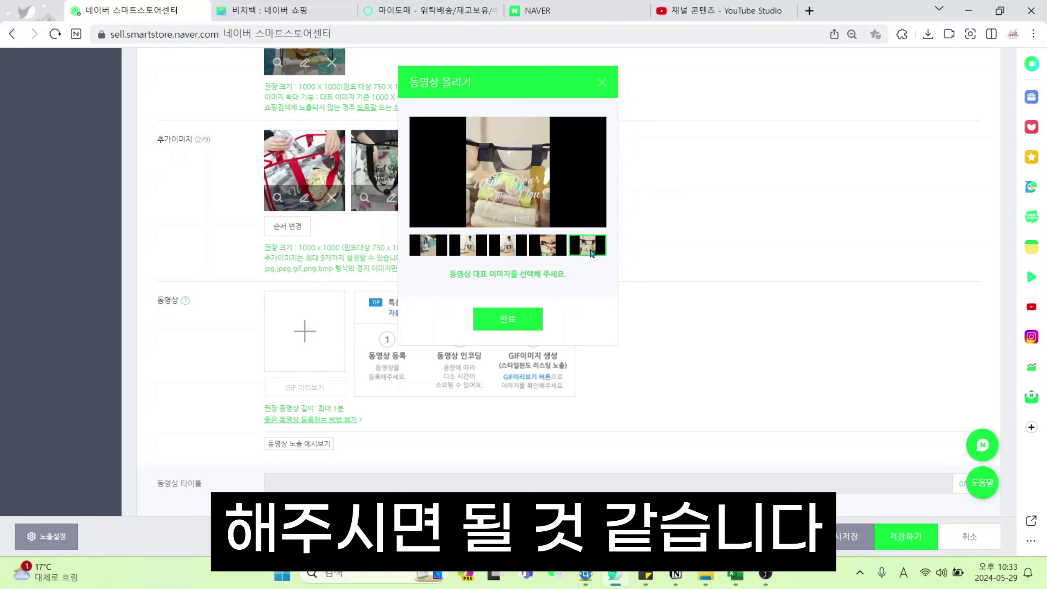
{"action": "left_click", "coordinate": [551, 253]}
{"action": "left_click", "coordinate": [427, 247]}
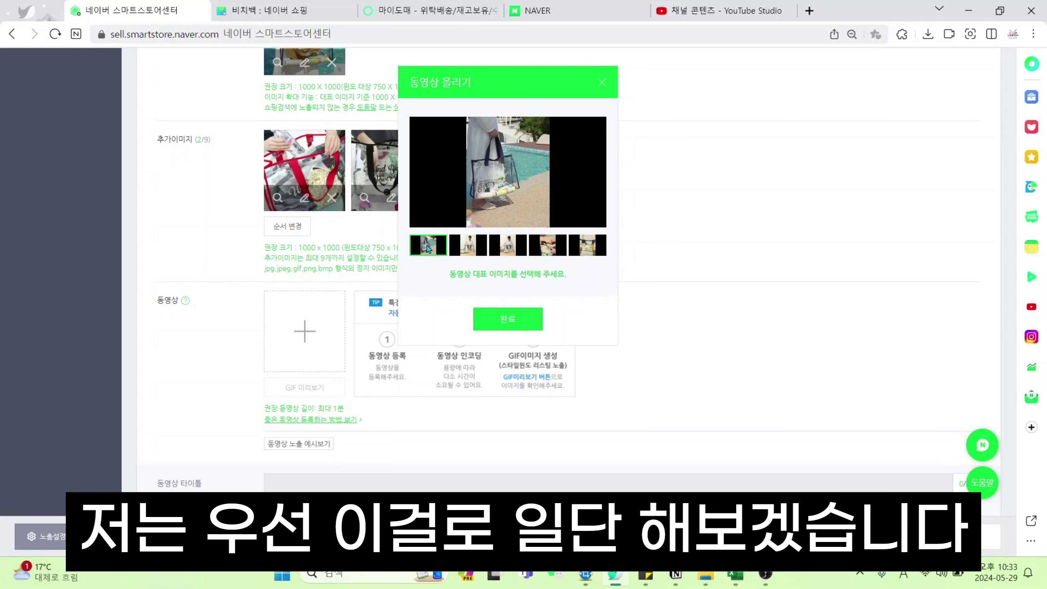
{"action": "left_click", "coordinate": [522, 326]}
- Enter the video title "바캉스 필수템 투명 비치백" and add the two-hearts emoji 💕 at its end
{"action": "scroll", "coordinate": [575, 316], "scroll_direction": "down", "scroll_amount": 3}
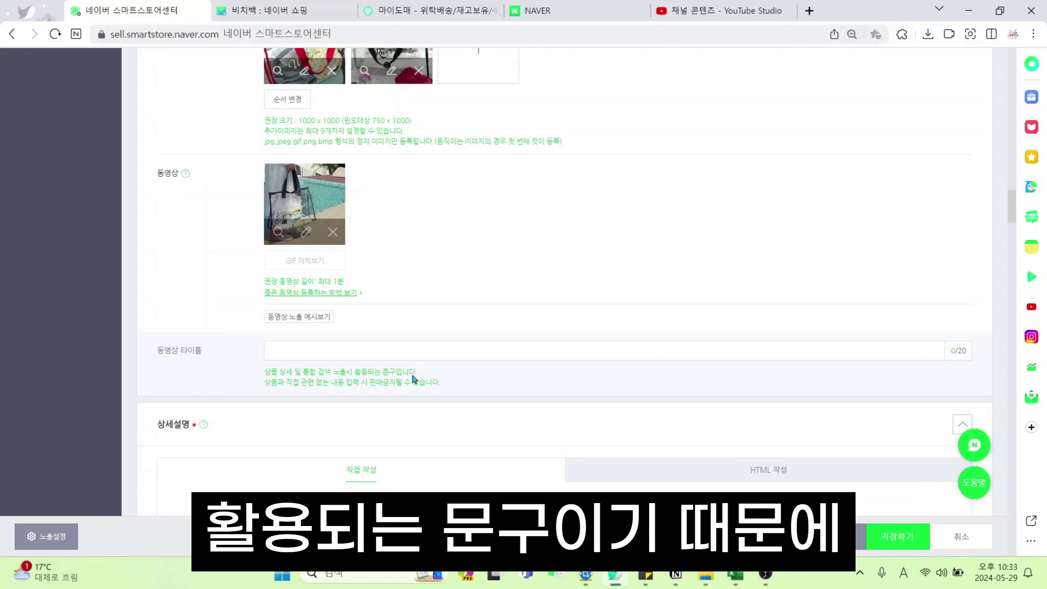
{"action": "left_click", "coordinate": [366, 355]}
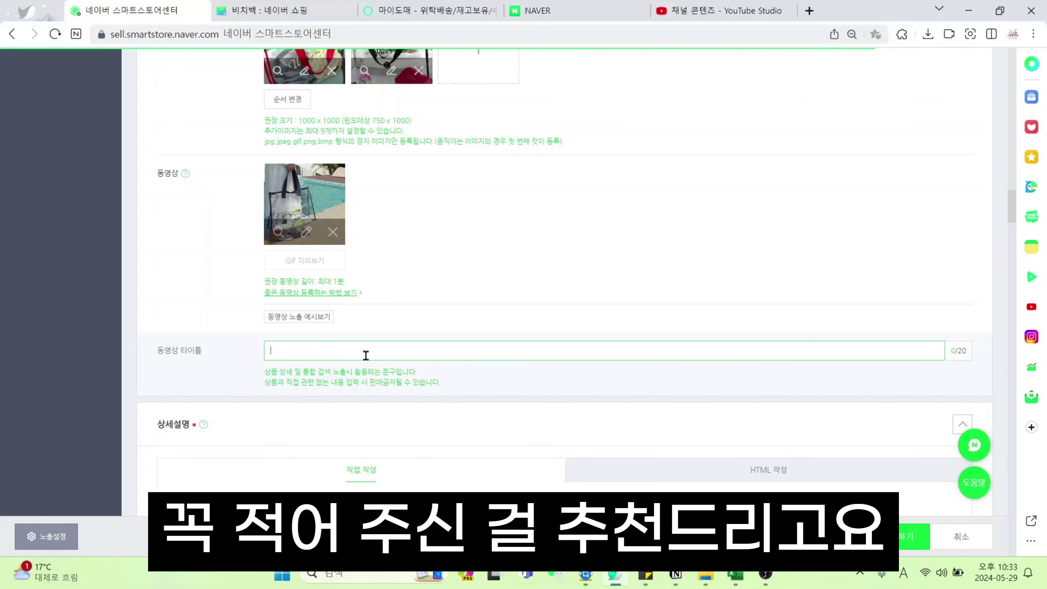
{"action": "type", "text": "바캉"}
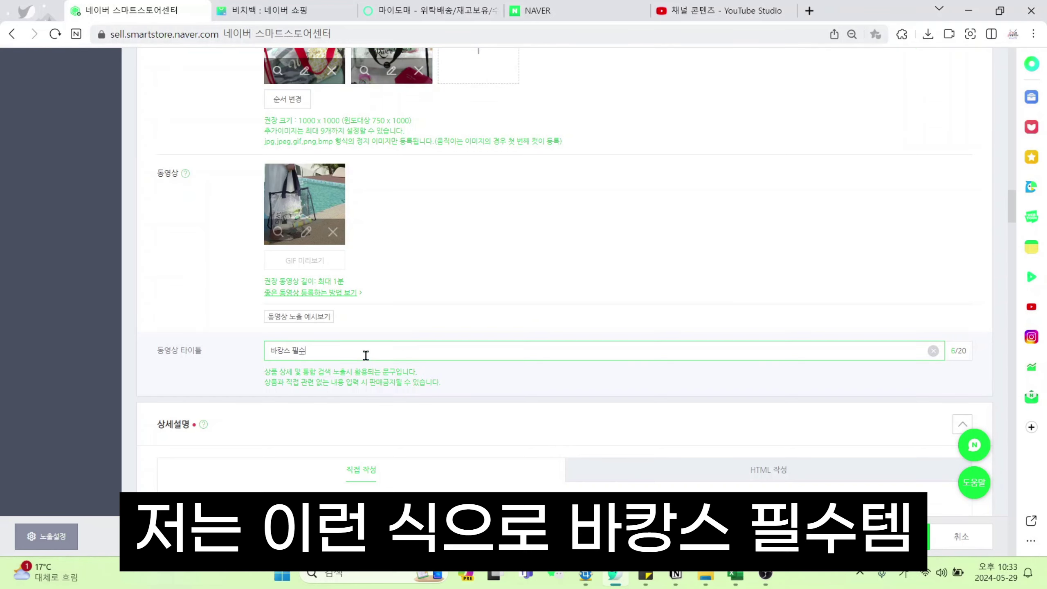
{"action": "type", "text": "스 필수템 투명 비치백"}
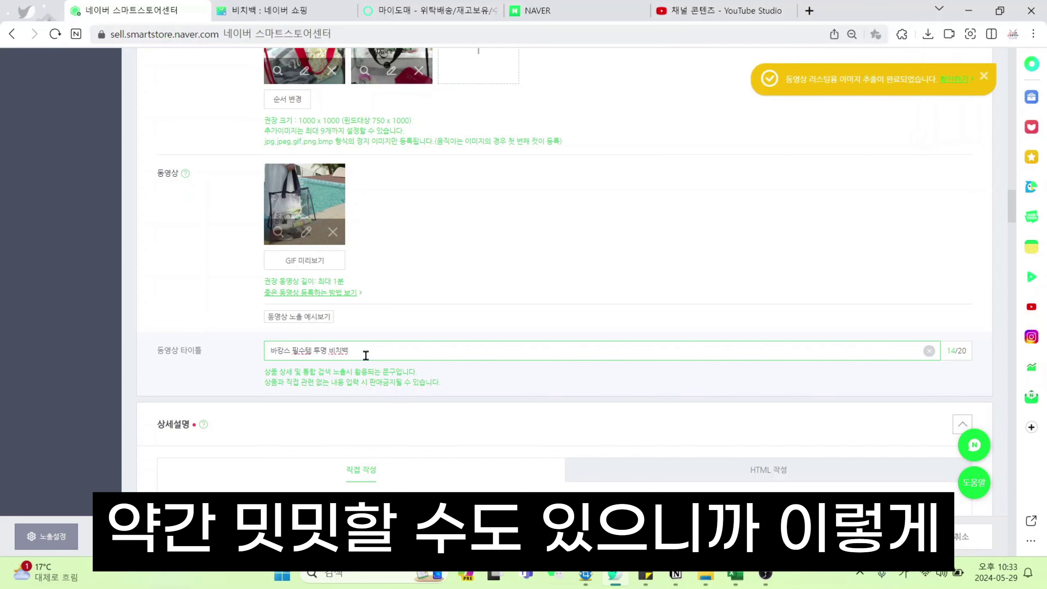
{"action": "key", "text": "super+period"}
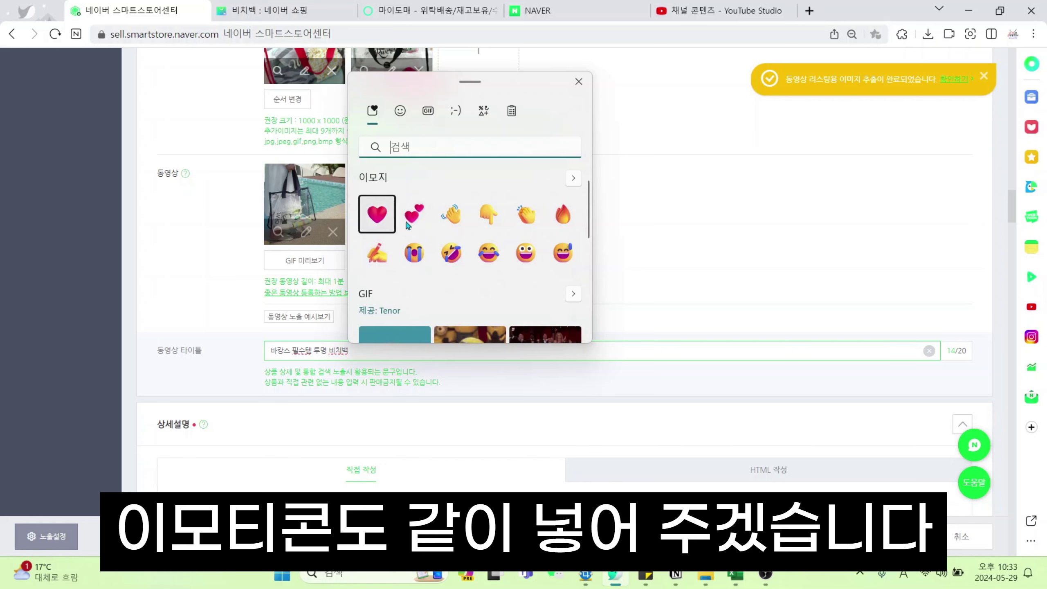
{"action": "left_click", "coordinate": [419, 228]}
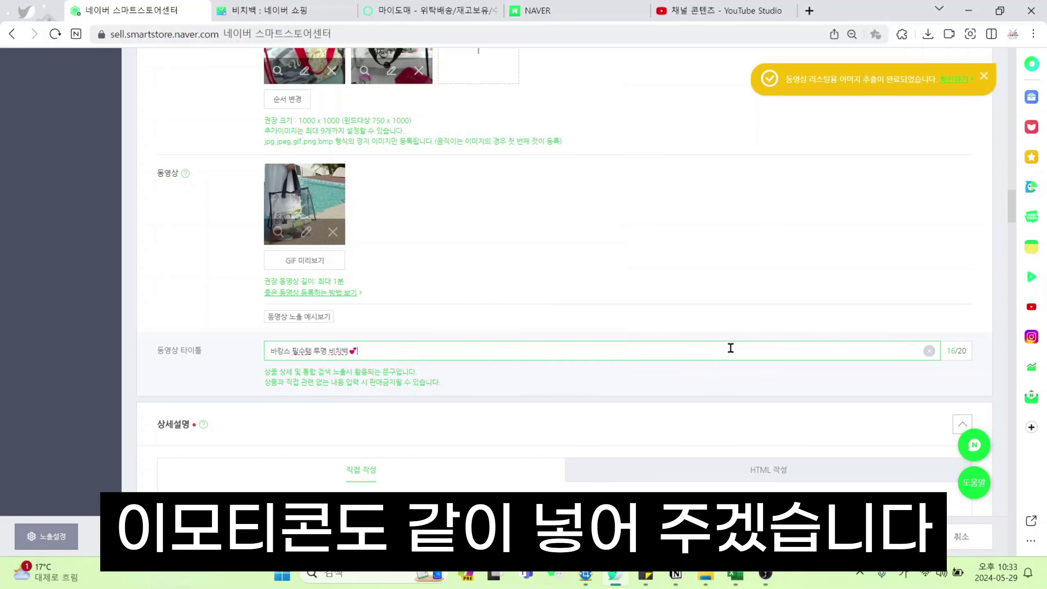
{"action": "scroll", "coordinate": [645, 395], "scroll_direction": "down", "scroll_amount": 5}
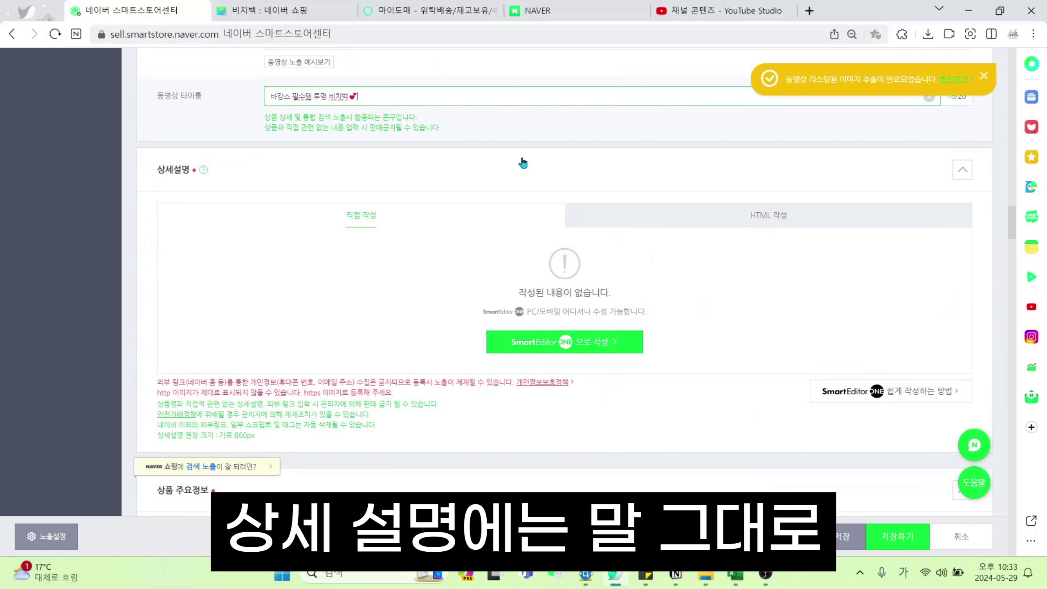
- View the save options for the clear bag image on the maidome.com product page, and return to the product form
{"action": "left_click", "coordinate": [615, 342]}
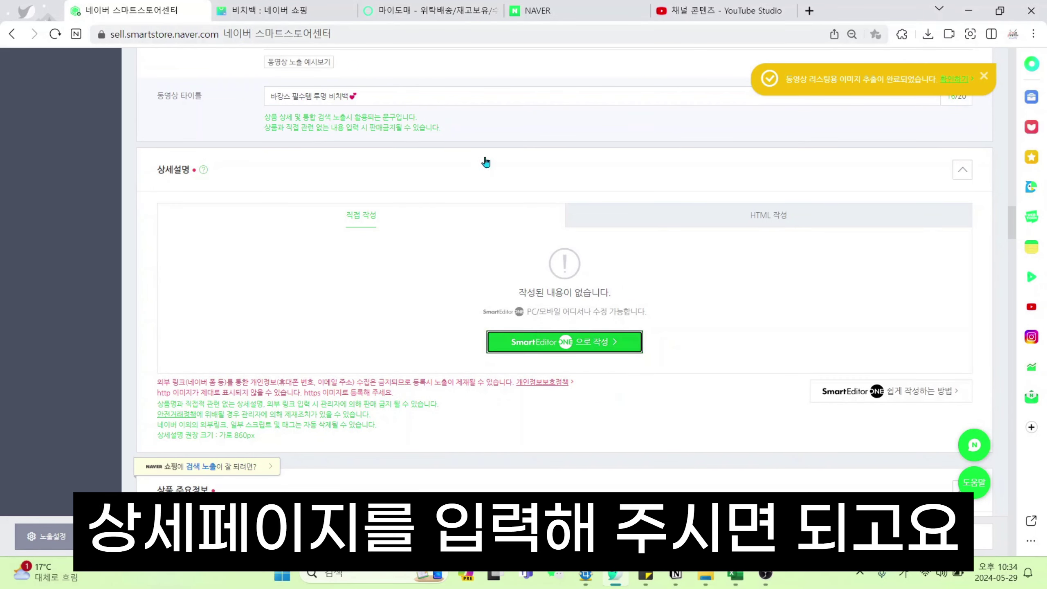
{"action": "left_click", "coordinate": [458, 9]}
{"action": "right_click", "coordinate": [577, 315]}
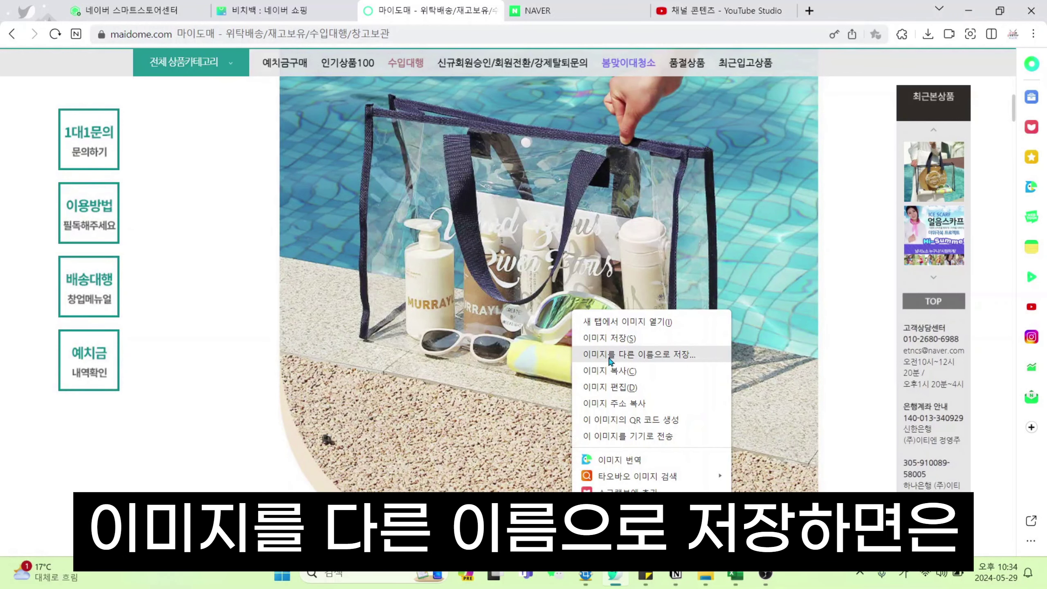
{"action": "left_click", "coordinate": [589, 241]}
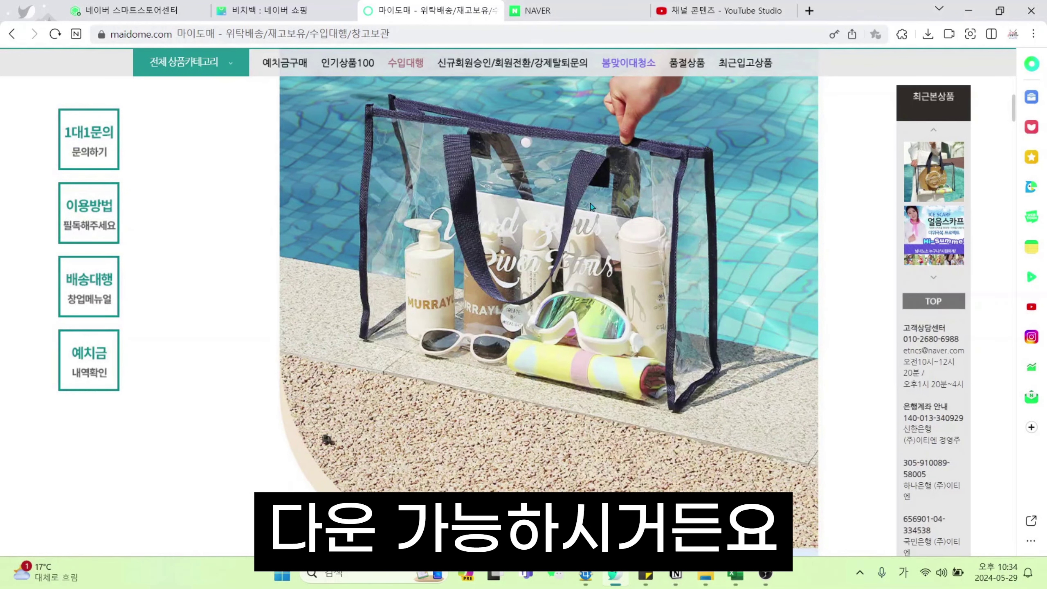
{"action": "left_click", "coordinate": [136, 10]}
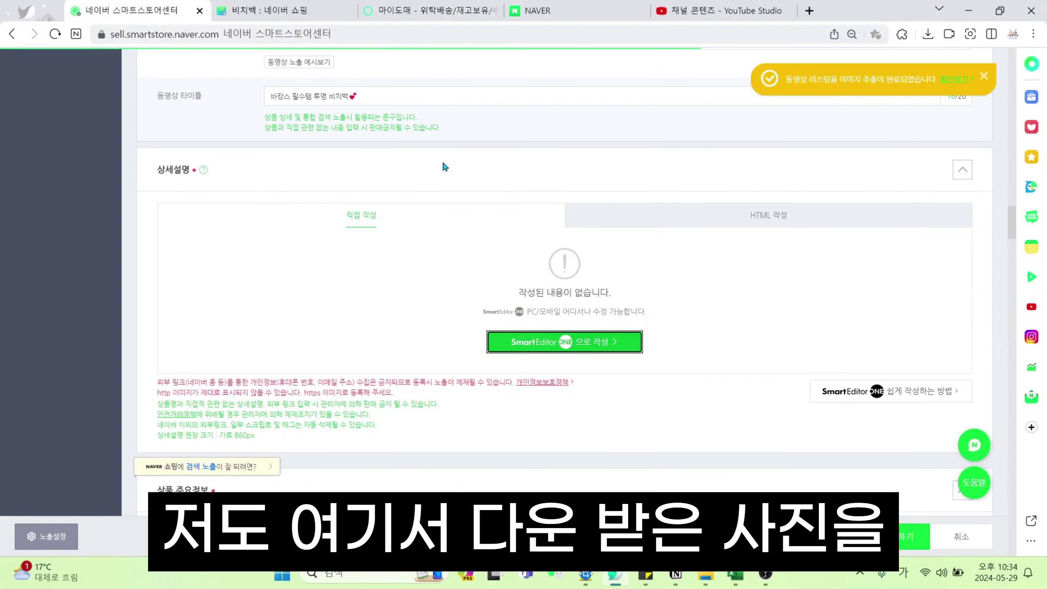
- Insert the downloaded beach bag detail image in SmartEditor ONE, check it up to its heading, and register it as the detailed description
{"action": "left_click", "coordinate": [598, 342]}
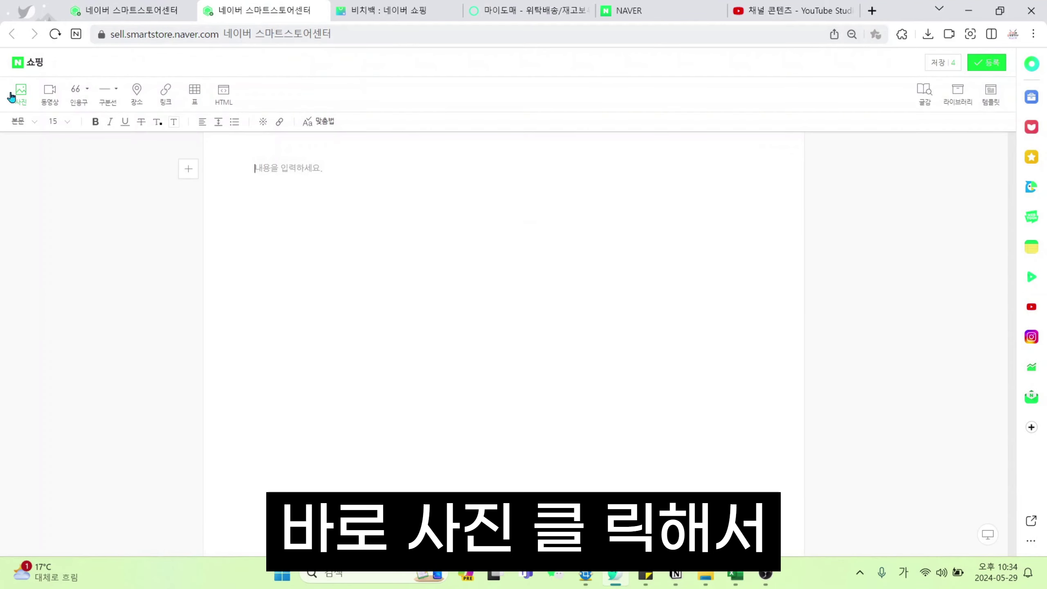
{"action": "left_click", "coordinate": [21, 99]}
{"action": "left_click", "coordinate": [467, 137]}
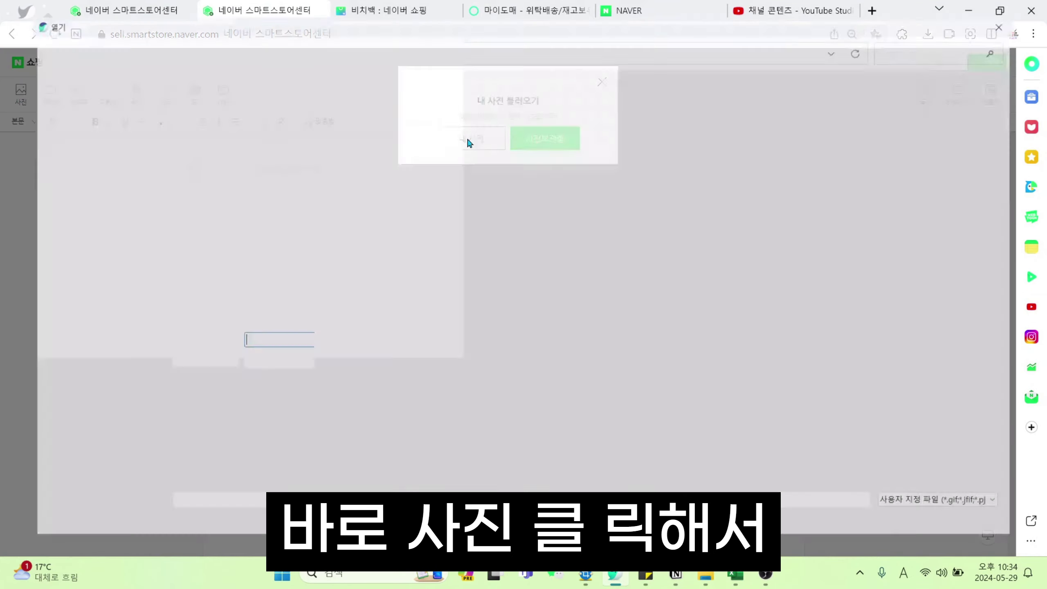
{"action": "double_click", "coordinate": [284, 117]}
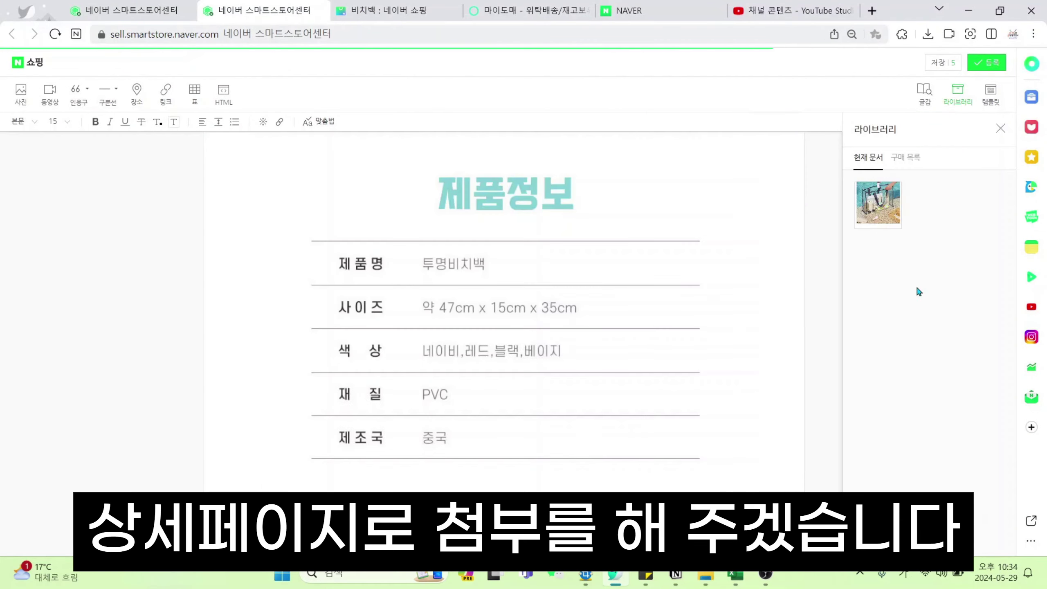
{"action": "scroll", "coordinate": [656, 326], "scroll_direction": "up", "scroll_amount": 10}
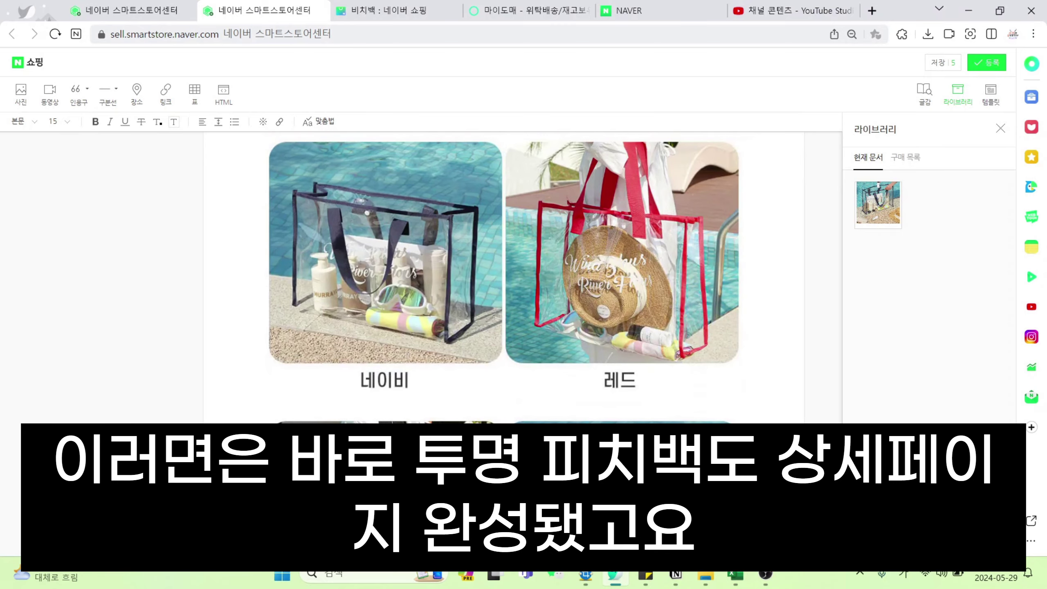
{"action": "scroll", "coordinate": [683, 301], "scroll_direction": "up", "scroll_amount": 15}
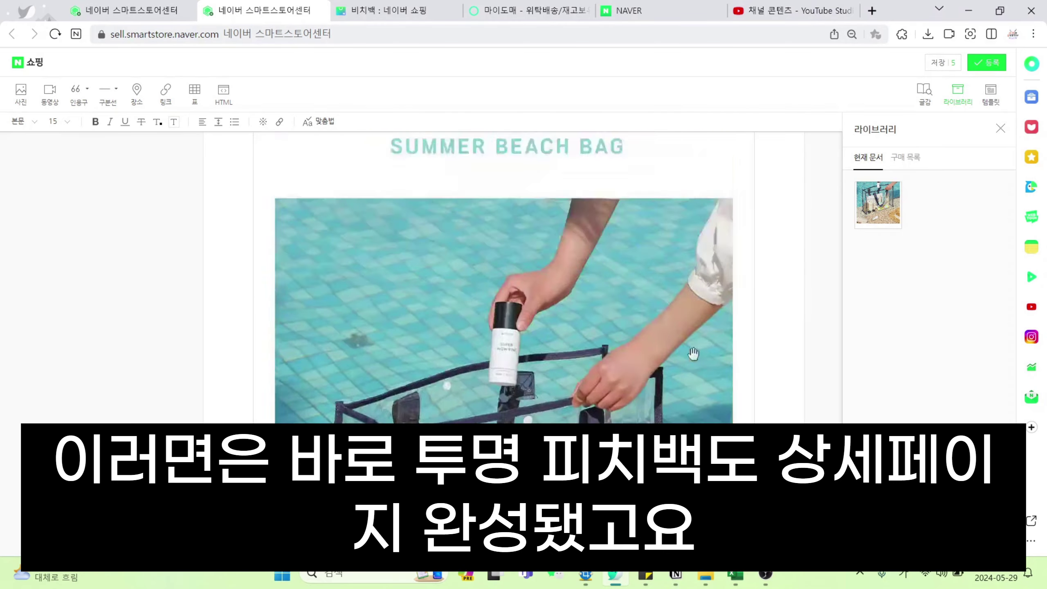
{"action": "scroll", "coordinate": [700, 371], "scroll_direction": "up", "scroll_amount": 15}
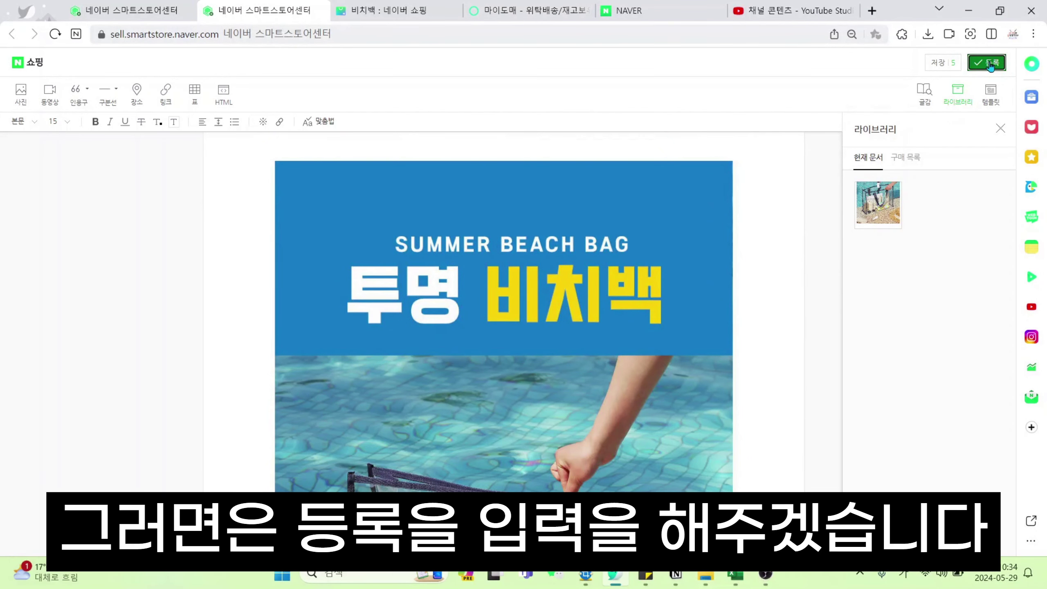
{"action": "left_click", "coordinate": [991, 63]}
- Set the product's brand to the direct entry 이맛쇼 in the main product information
{"action": "scroll", "coordinate": [639, 407], "scroll_direction": "down", "scroll_amount": 5}
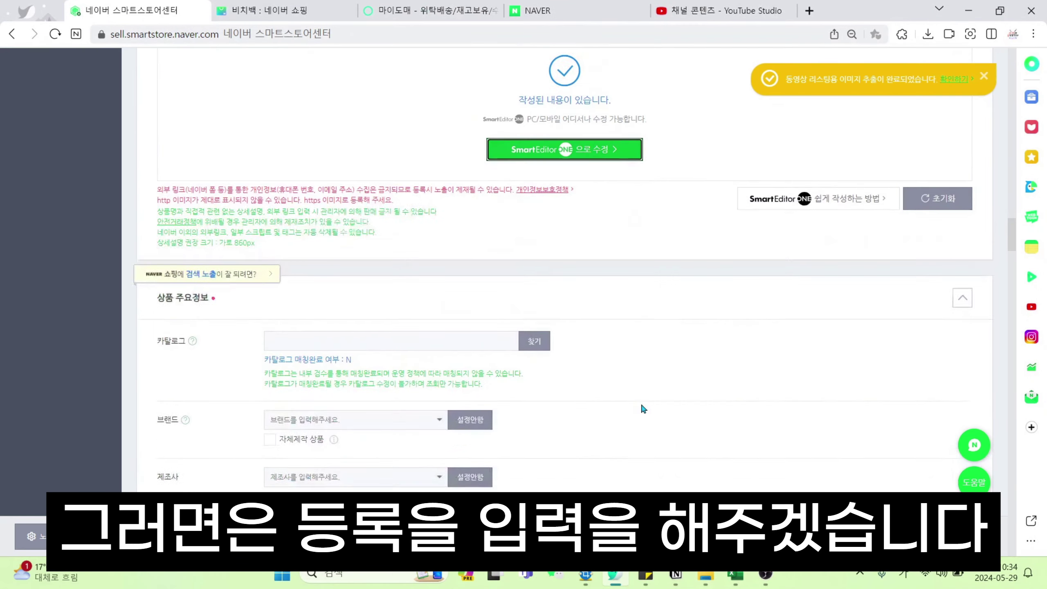
{"action": "scroll", "coordinate": [642, 406], "scroll_direction": "down", "scroll_amount": 1}
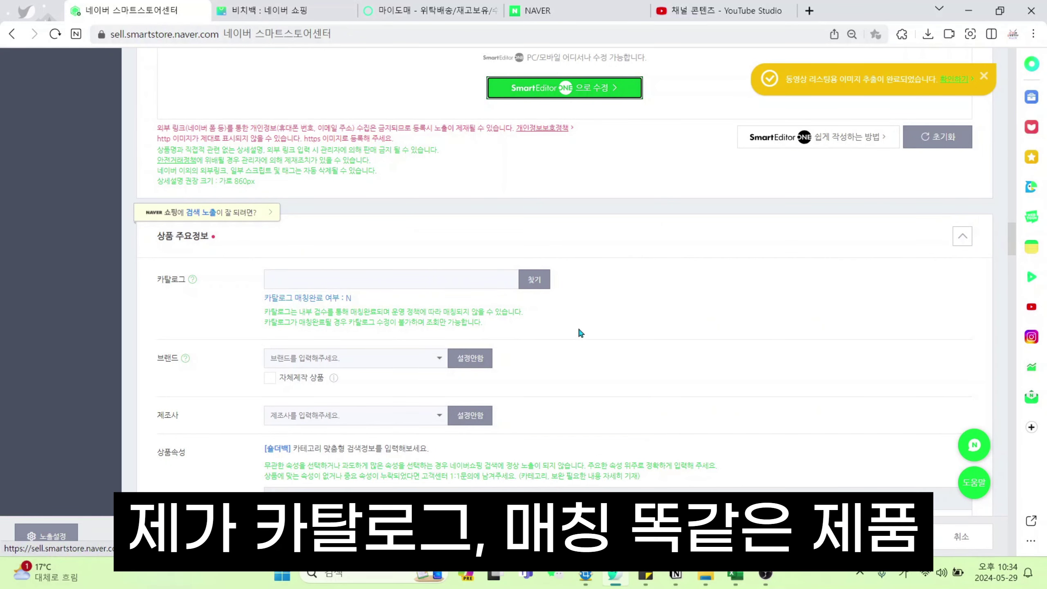
{"action": "left_click_drag", "start_coordinate": [264, 312], "coordinate": [387, 312]}
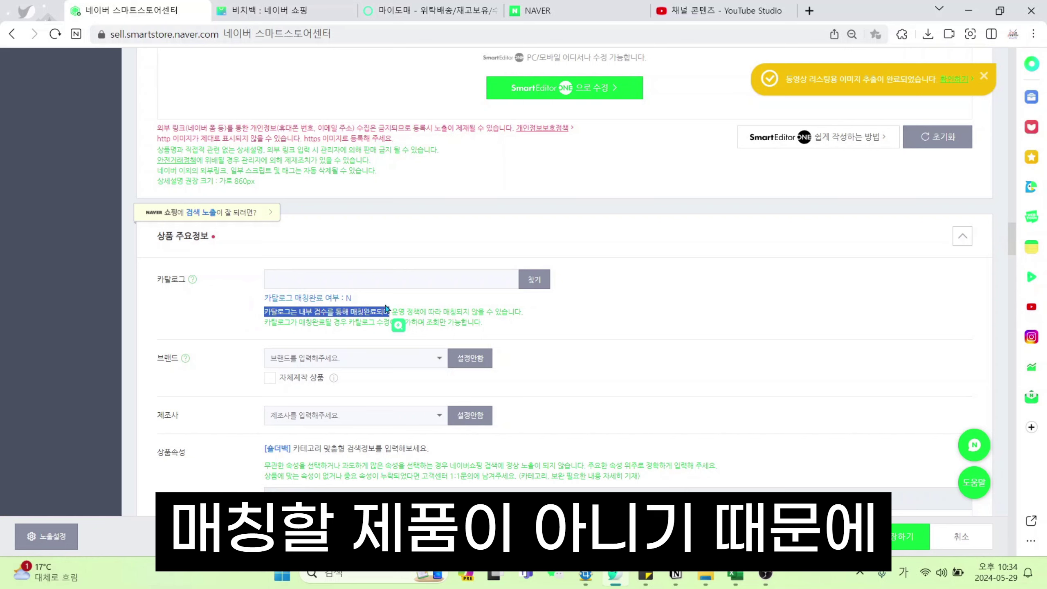
{"action": "left_click", "coordinate": [553, 322]}
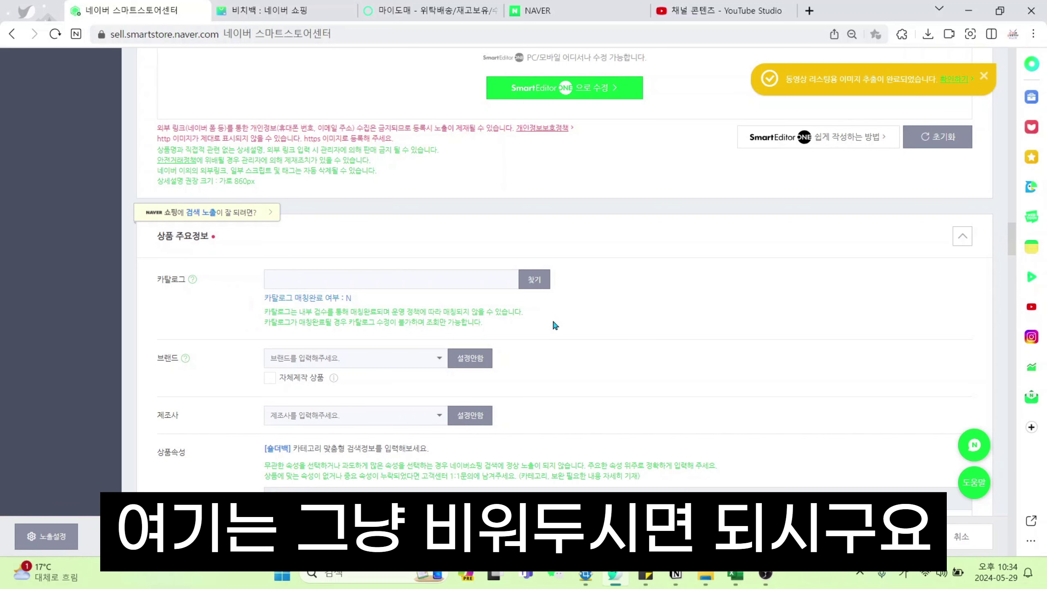
{"action": "scroll", "coordinate": [421, 330], "scroll_direction": "down", "scroll_amount": 3}
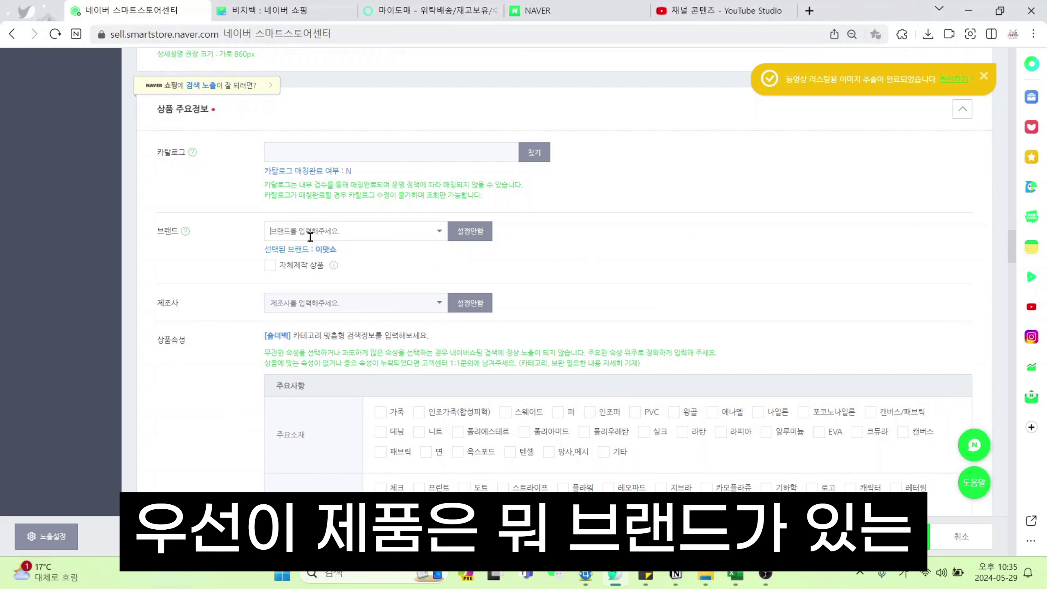
{"action": "left_click", "coordinate": [349, 238]}
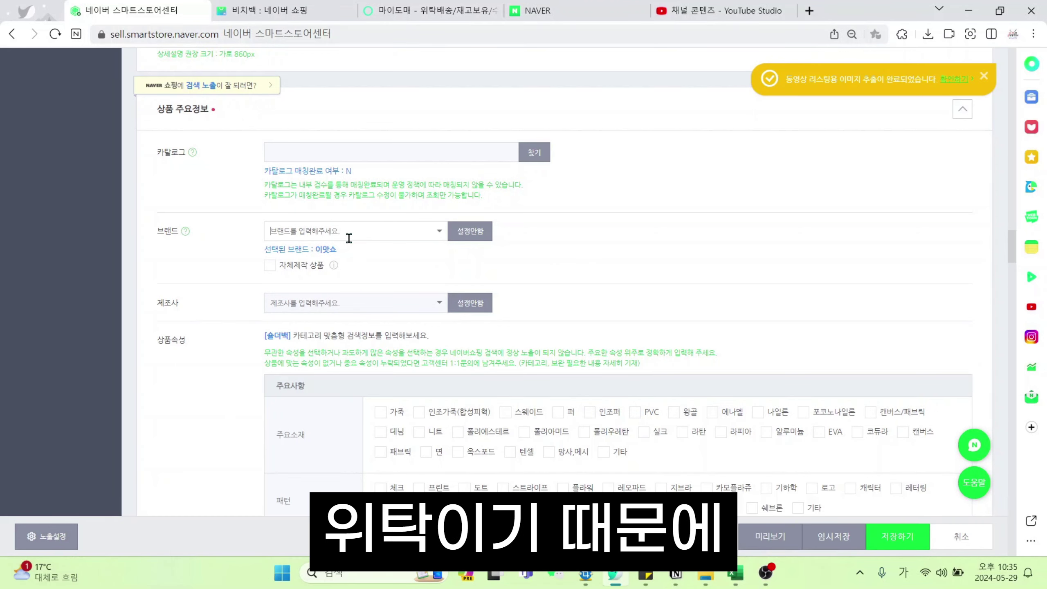
{"action": "type", "text": "이맛쇼"}
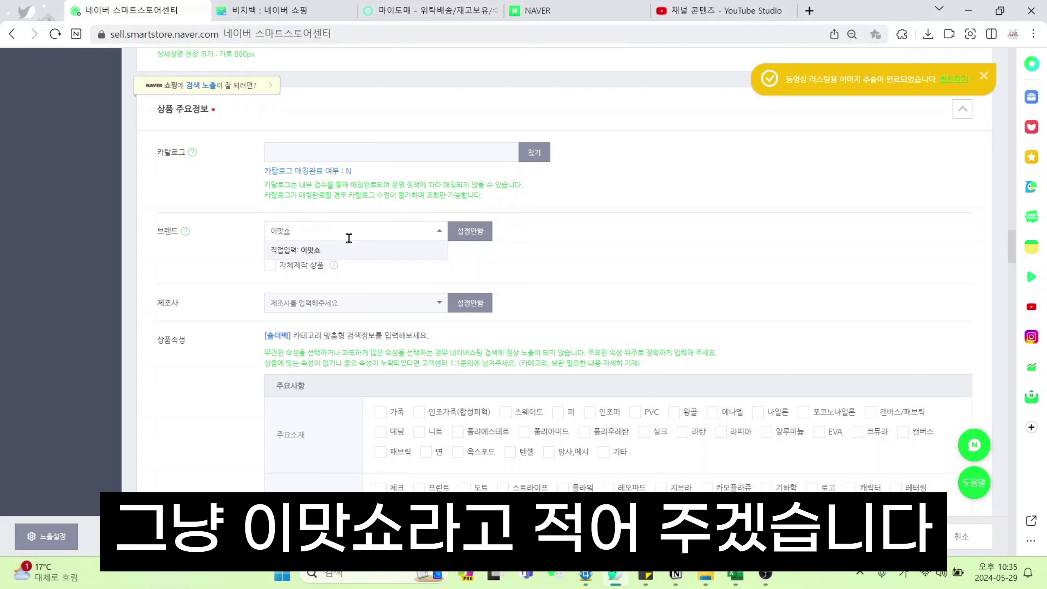
{"action": "left_click", "coordinate": [313, 251]}
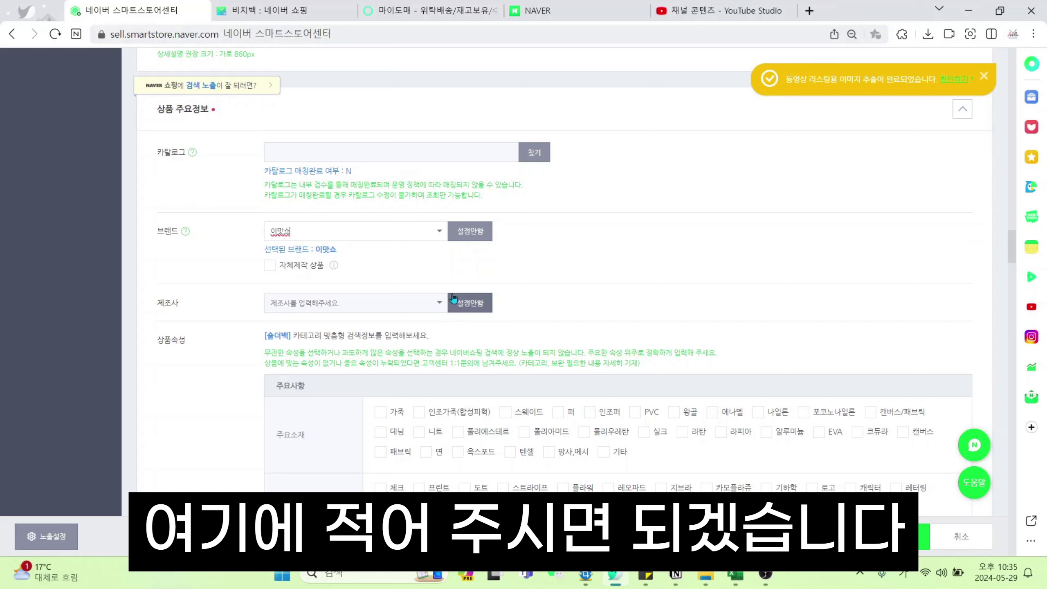
- Set the manufacturer to the direct entry 이맛쇼 협력사
{"action": "left_click", "coordinate": [362, 304]}
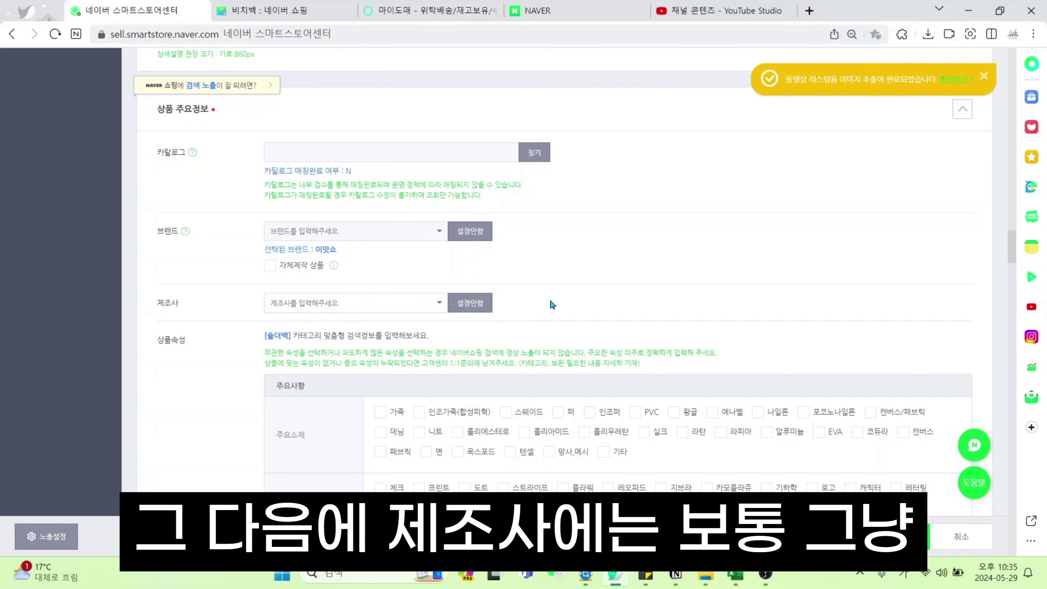
{"action": "type", "text": "이맛쇼 협려"}
{"action": "type", "text": "ㄱ사"}
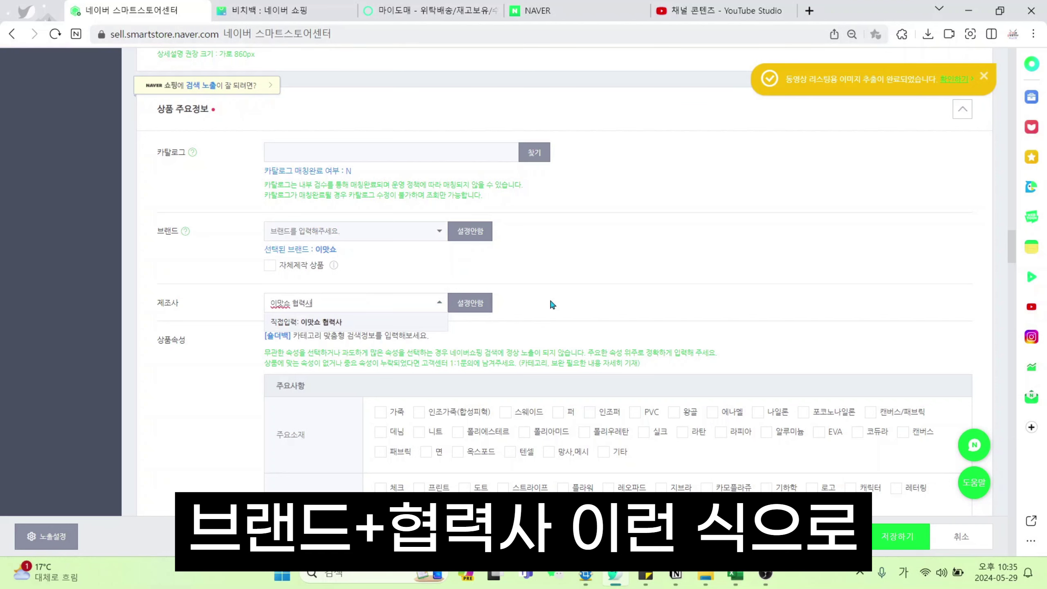
{"action": "left_click", "coordinate": [328, 321]}
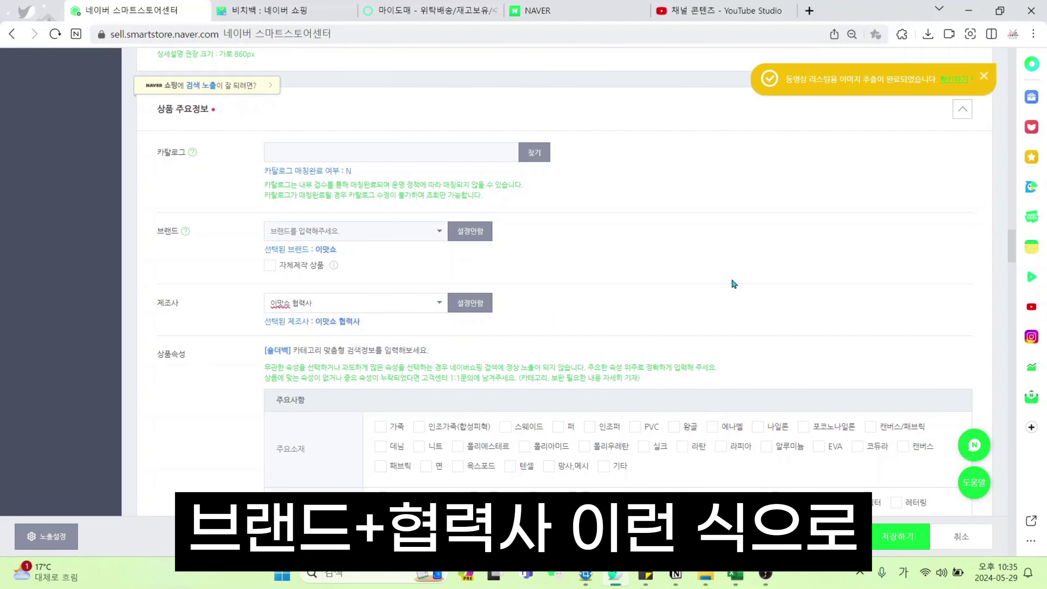
{"action": "left_click", "coordinate": [747, 275]}
- Check the bag's material on the maidome.com product page and select PVC, 폴리에스테르 and 패브릭 as the main materials
{"action": "scroll", "coordinate": [747, 281], "scroll_direction": "down", "scroll_amount": 2}
{"action": "scroll", "coordinate": [744, 285], "scroll_direction": "down", "scroll_amount": 1}
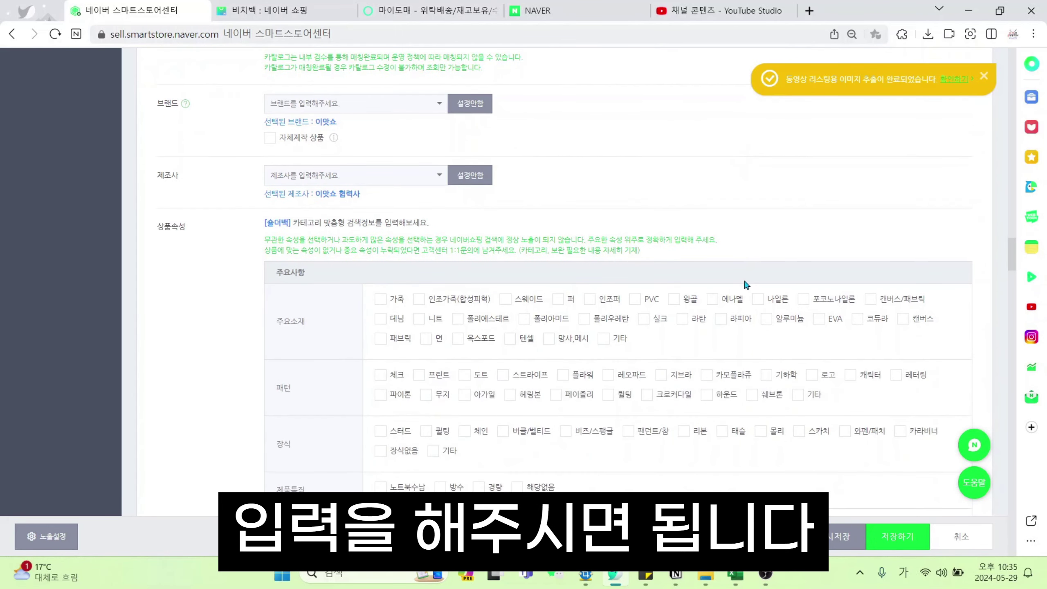
{"action": "scroll", "coordinate": [742, 286], "scroll_direction": "down", "scroll_amount": 3}
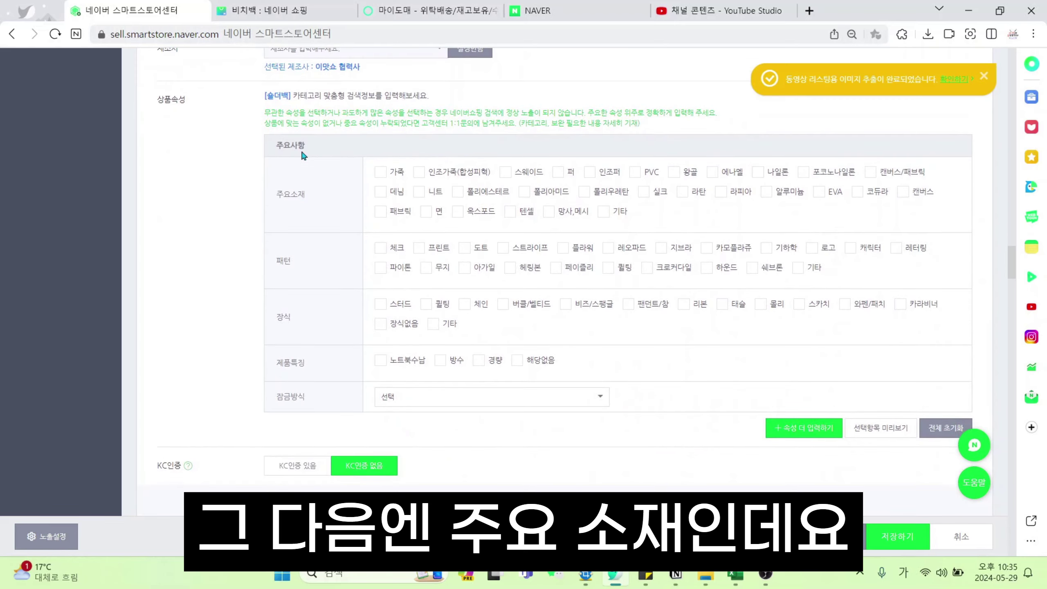
{"action": "left_click", "coordinate": [478, 12]}
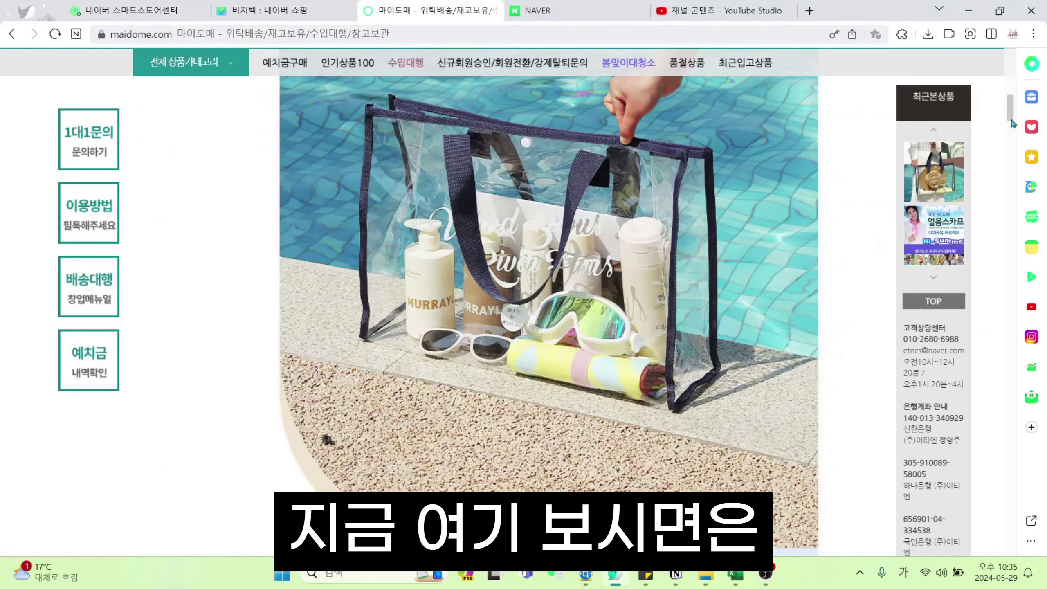
{"action": "left_click_drag", "start_coordinate": [1011, 119], "coordinate": [1011, 430]}
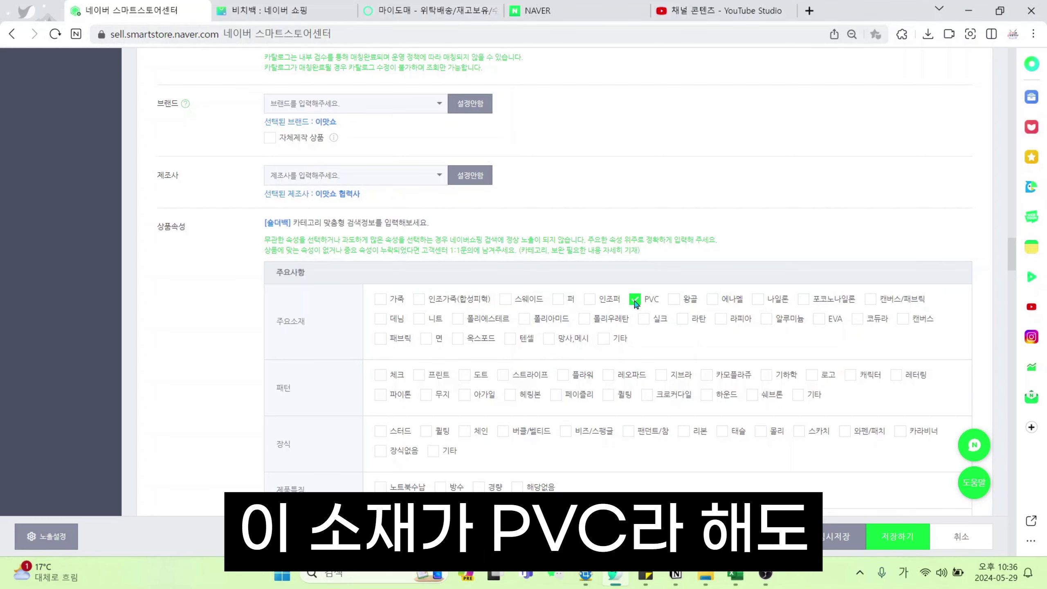
{"action": "left_click", "coordinate": [467, 321]}
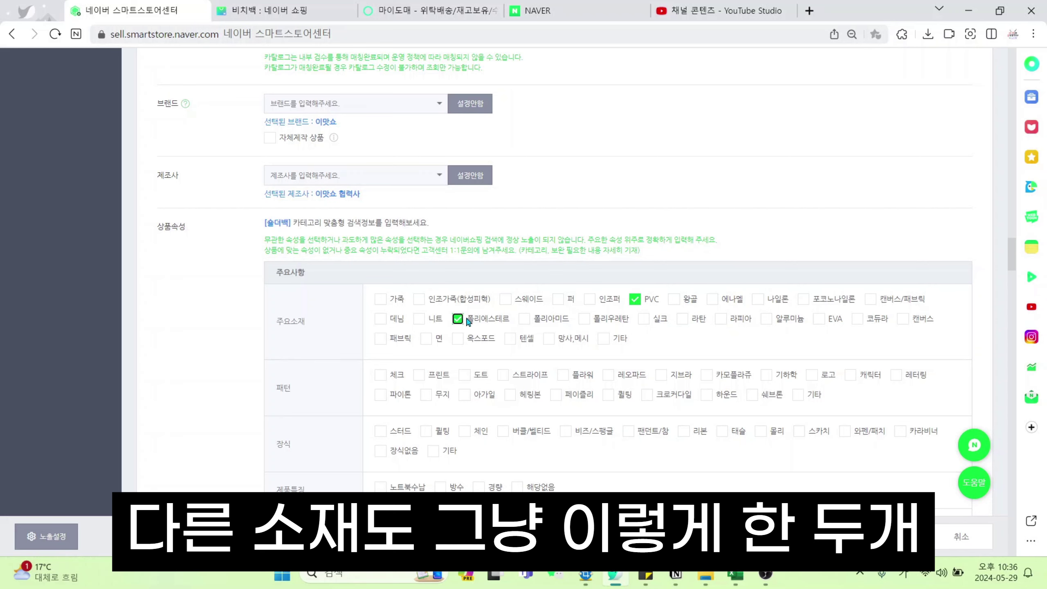
{"action": "left_click", "coordinate": [394, 298]}
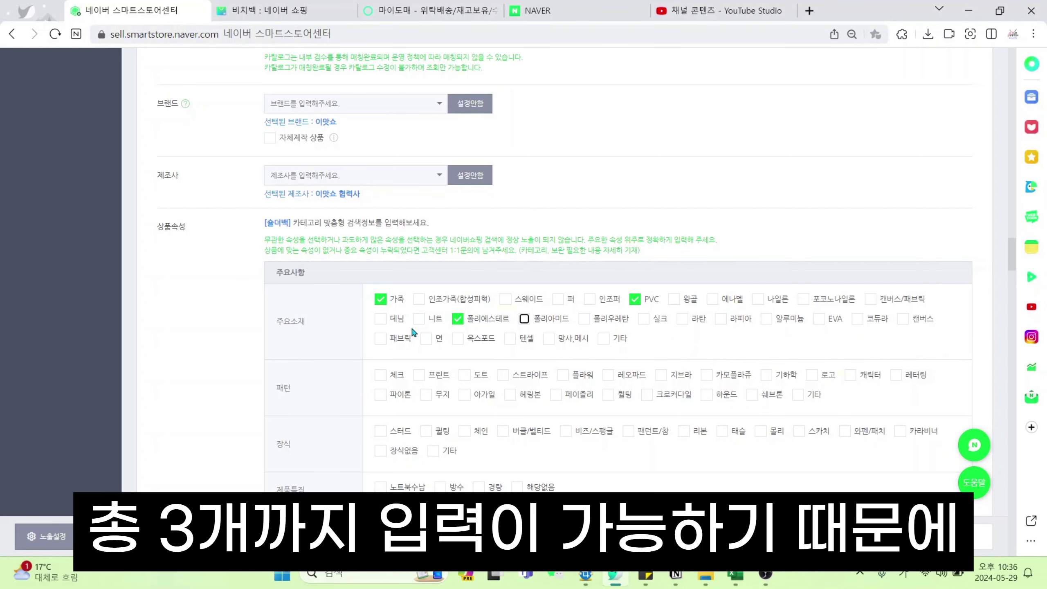
{"action": "left_click", "coordinate": [380, 336]}
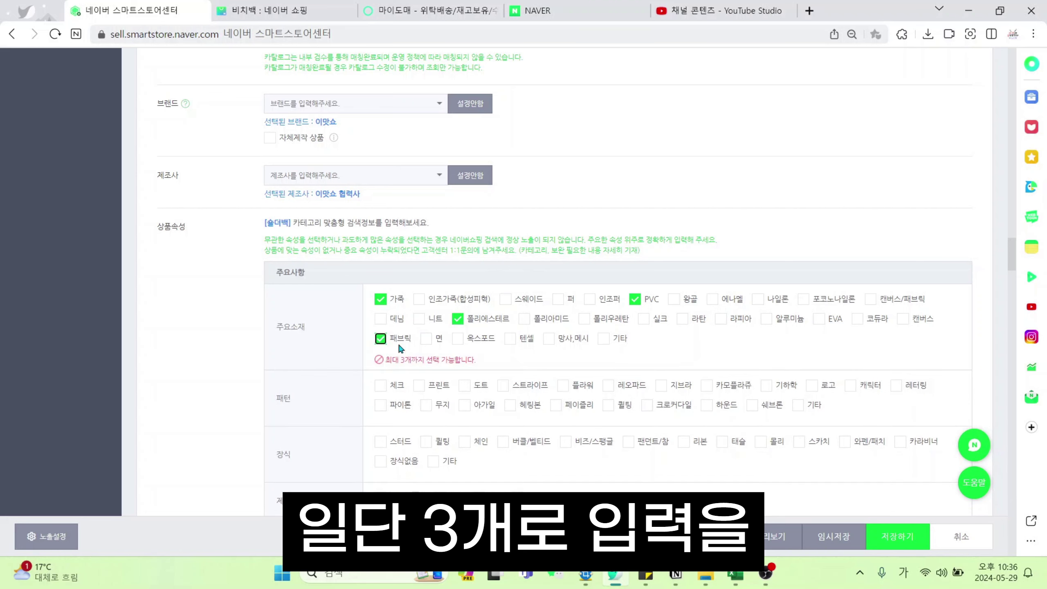
{"action": "left_click", "coordinate": [384, 300]}
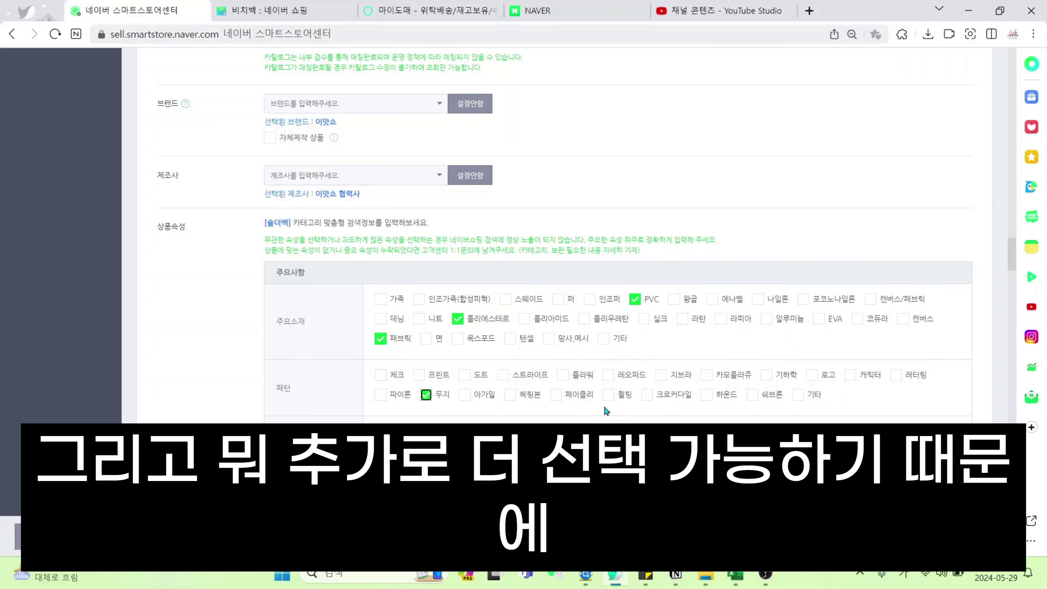
- Select 프린트 and 무지 as the pattern and only 장식없음 as the decoration
{"action": "left_click", "coordinate": [433, 378]}
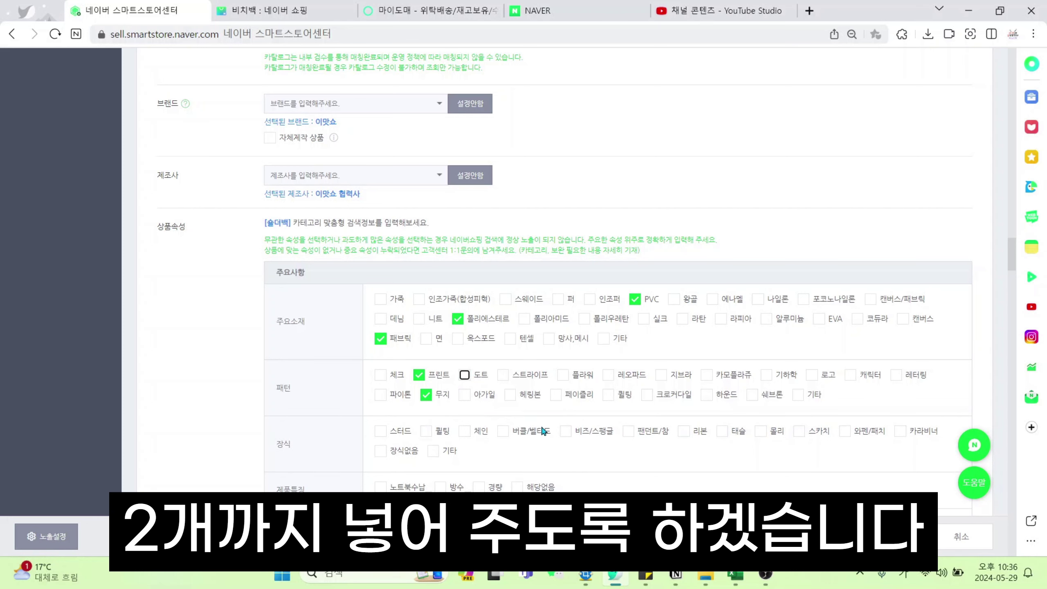
{"action": "scroll", "coordinate": [542, 430], "scroll_direction": "down", "scroll_amount": 3}
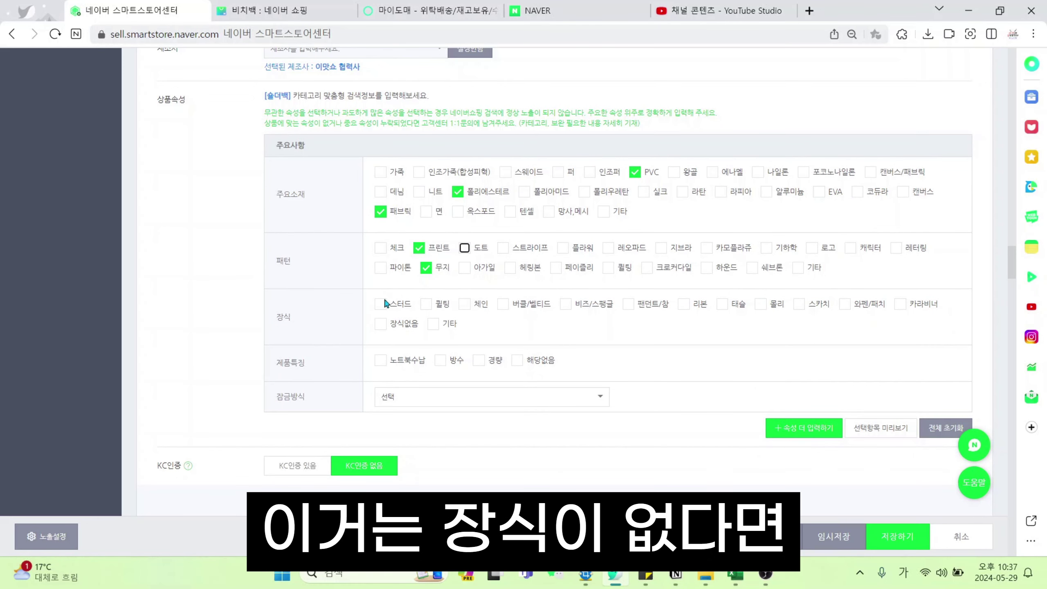
{"action": "left_click", "coordinate": [398, 326]}
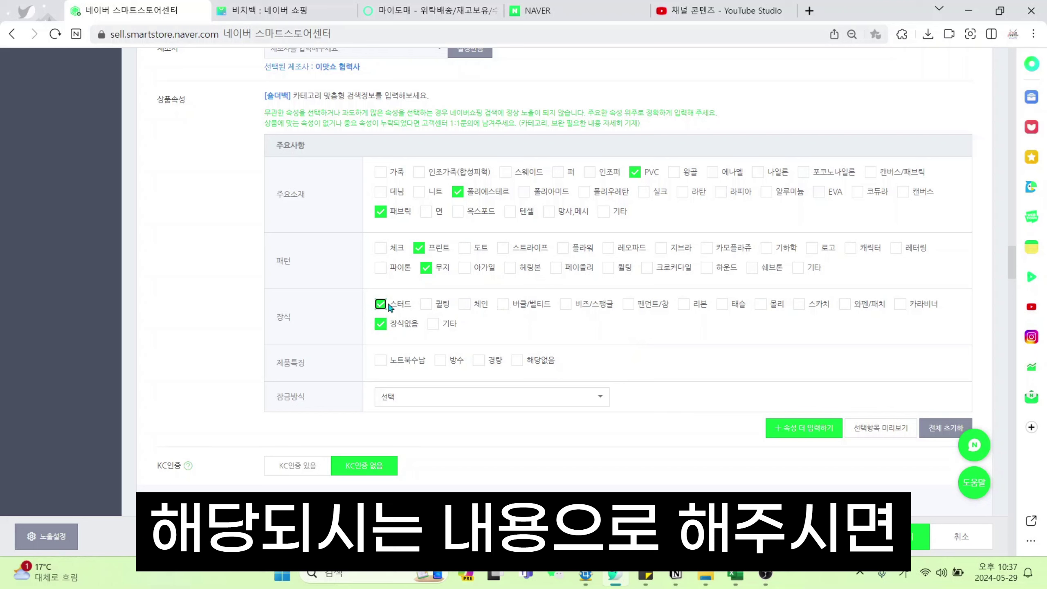
{"action": "left_click", "coordinate": [425, 304]}
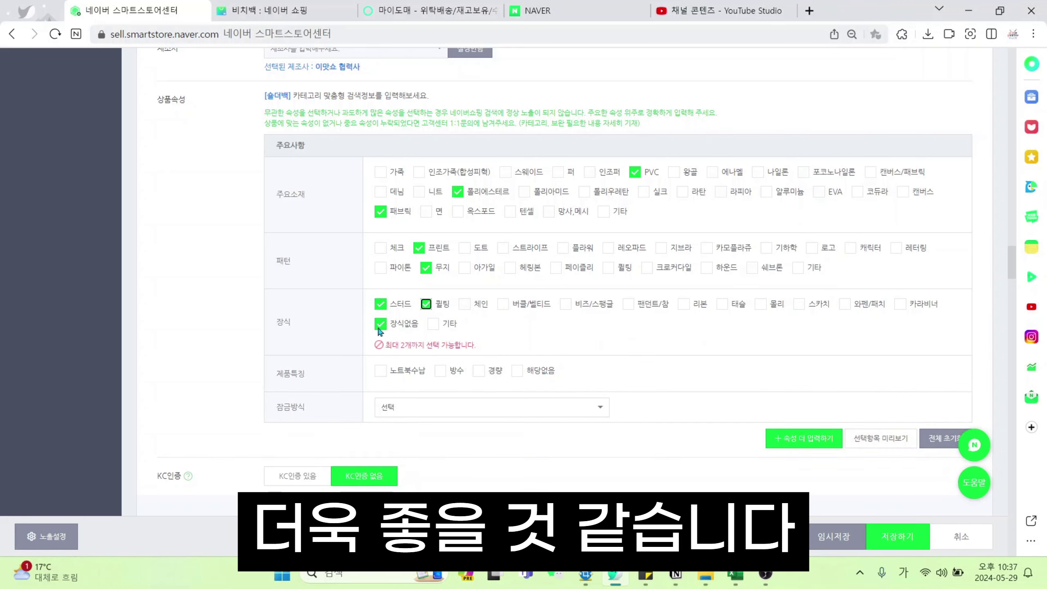
{"action": "left_click", "coordinate": [383, 309]}
{"action": "left_click", "coordinate": [431, 306]}
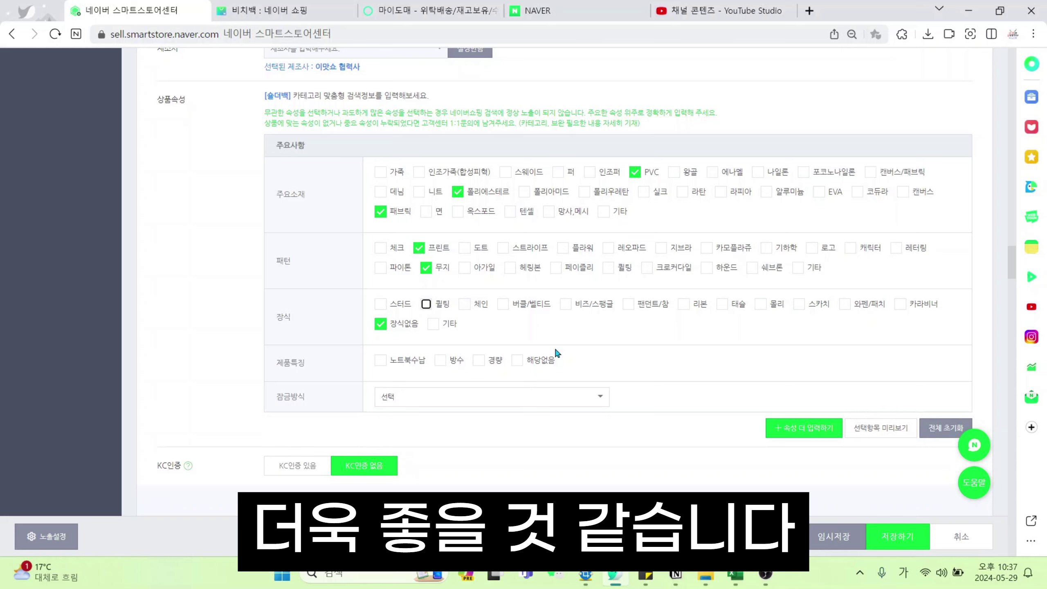
- Mark the product features 방수 and 경량 for the bag
{"action": "left_click", "coordinate": [440, 360]}
{"action": "left_click", "coordinate": [477, 359]}
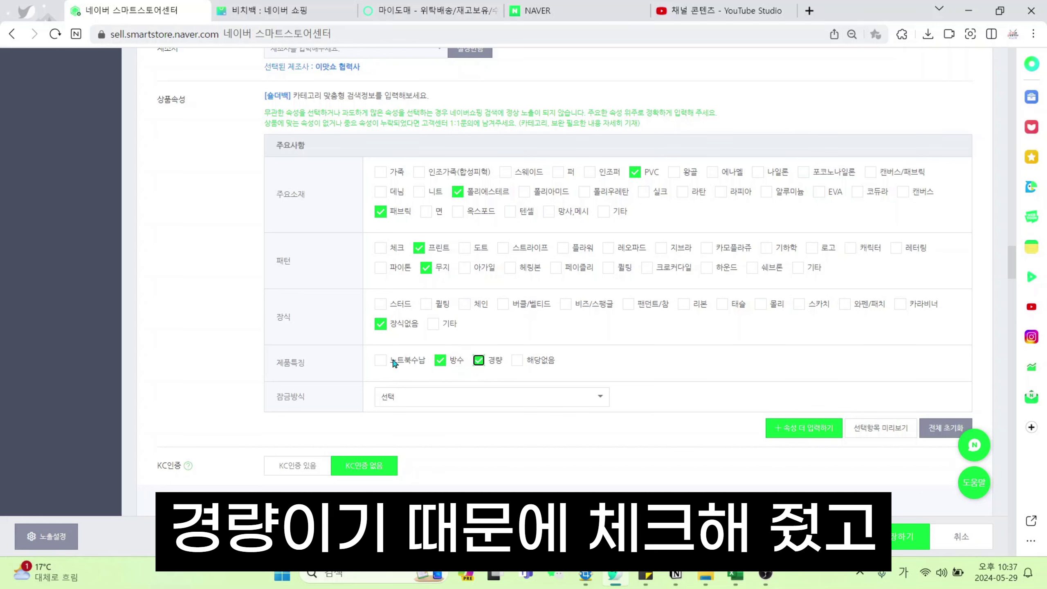
- Check the bag's photos on the maidome.com product page and add 노트북수납 to the product features in Smart Store
{"action": "left_click", "coordinate": [429, 10]}
{"action": "scroll", "coordinate": [638, 337], "scroll_direction": "up", "scroll_amount": 5}
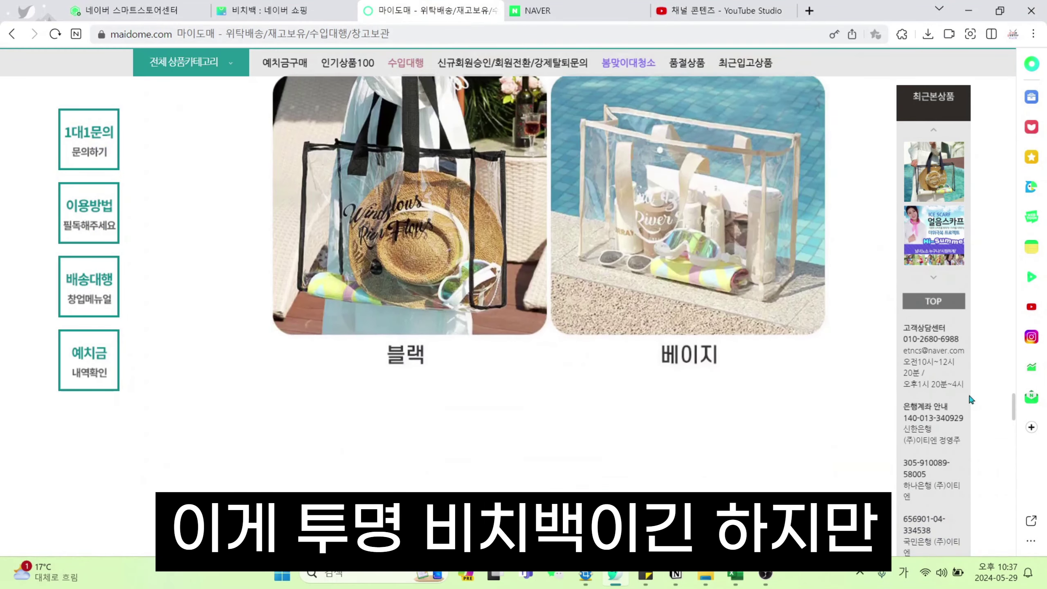
{"action": "left_click_drag", "start_coordinate": [1011, 414], "coordinate": [1011, 359]}
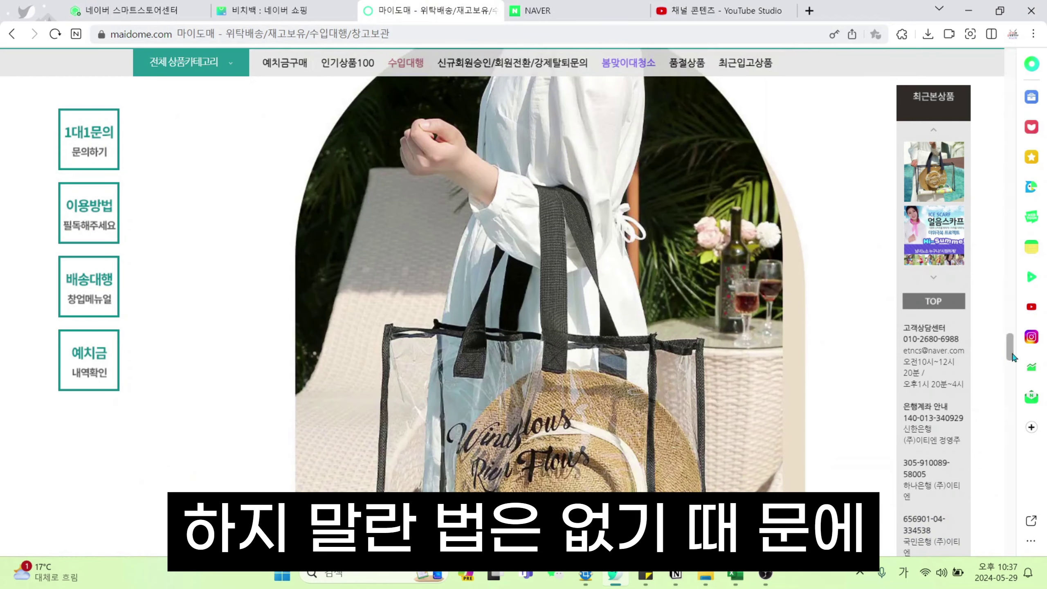
{"action": "left_click", "coordinate": [136, 10]}
{"action": "left_click", "coordinate": [406, 362]}
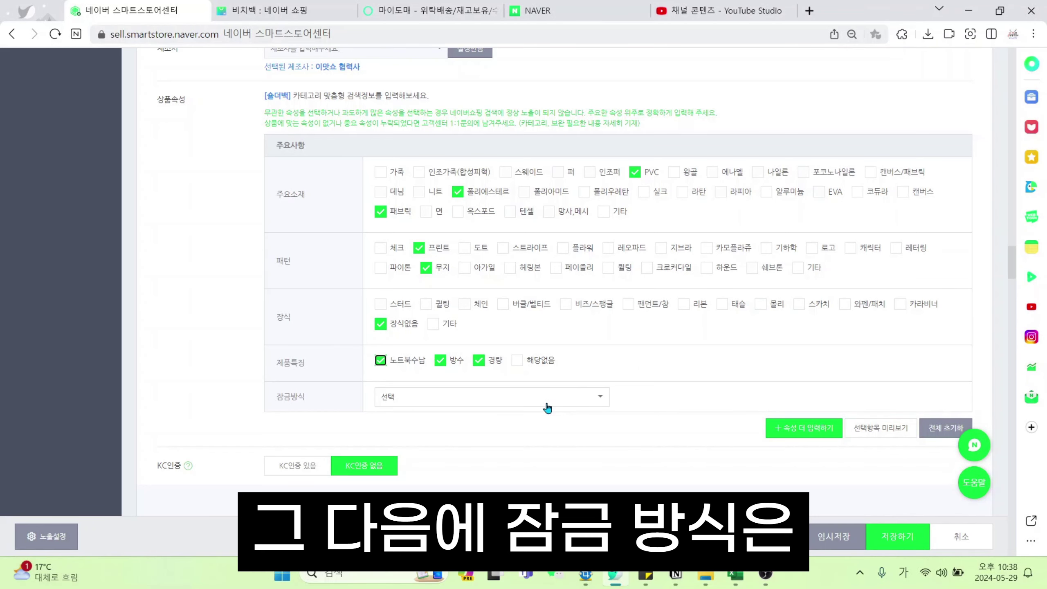
- Check the bag's closure on the maidome.com product page and set the 잠금방식 attribute to 버튼형
{"action": "left_click", "coordinate": [429, 10]}
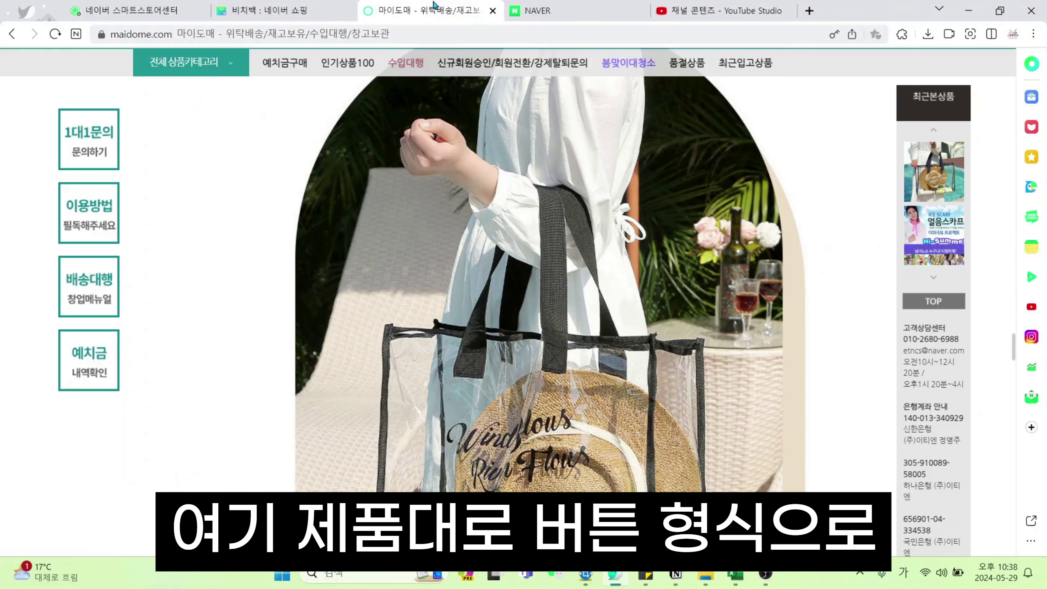
{"action": "left_click", "coordinate": [136, 8]}
{"action": "left_click", "coordinate": [440, 396]}
{"action": "left_click", "coordinate": [529, 428]}
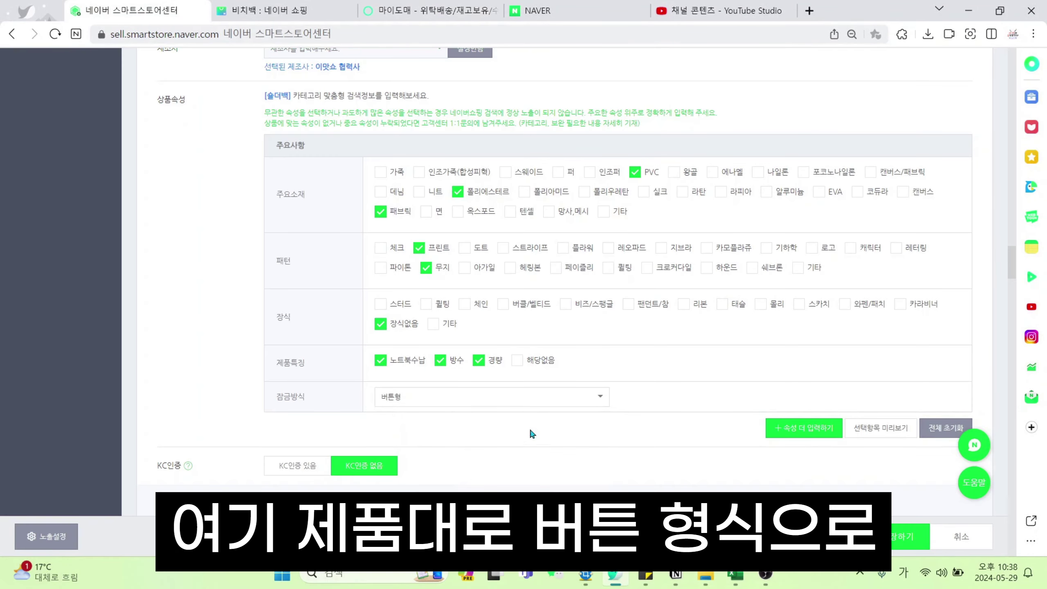
- Add the extra attributes 사용대상 남녀공용 and 추가구성 숄더스트랩포함 for the bag and apply them
{"action": "scroll", "coordinate": [529, 428], "scroll_direction": "down", "scroll_amount": 3}
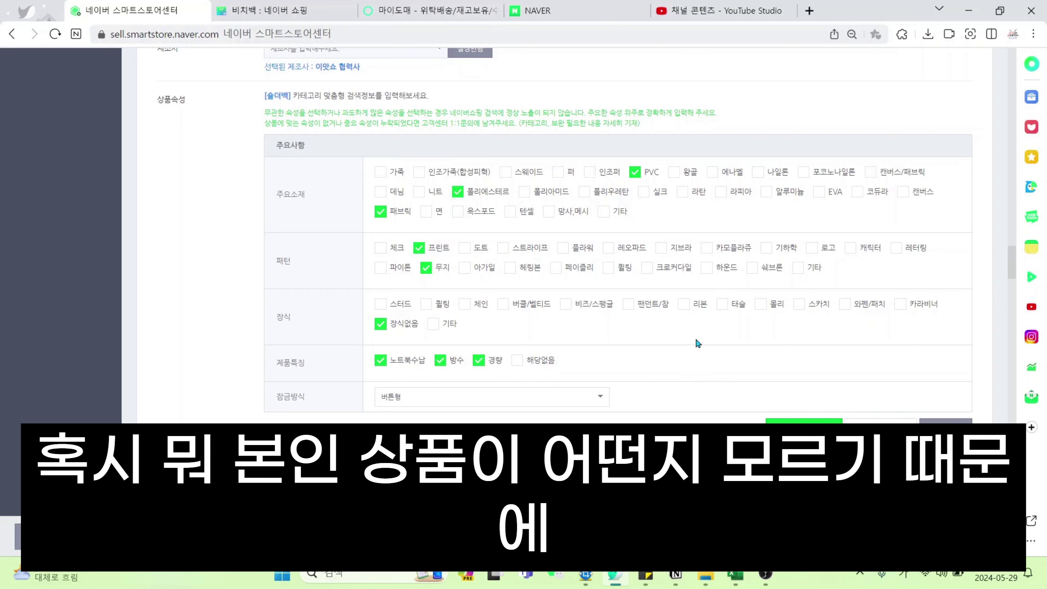
{"action": "left_click", "coordinate": [811, 428]}
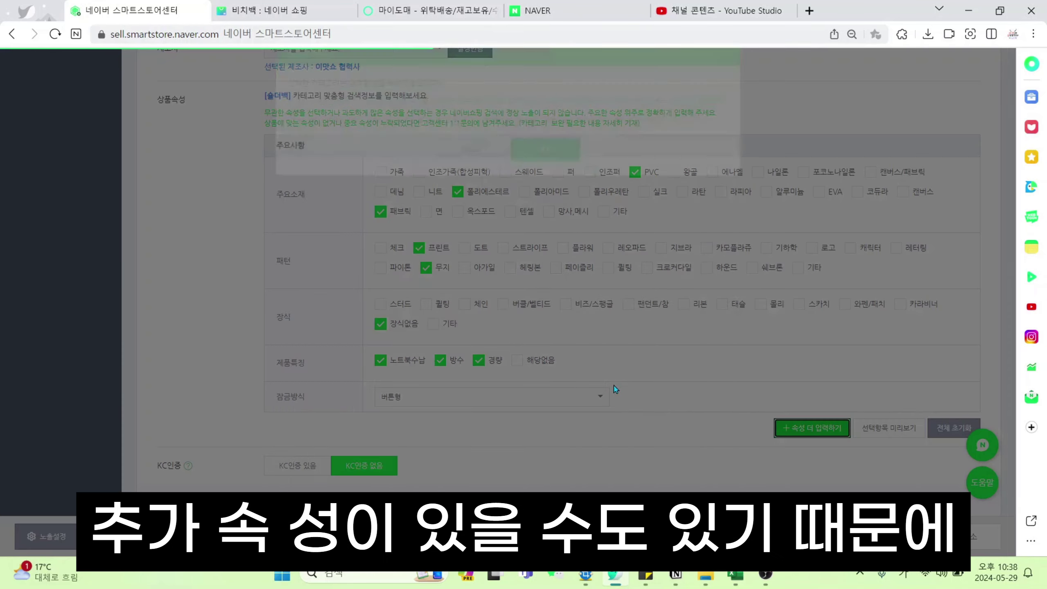
{"action": "scroll", "coordinate": [615, 388], "scroll_direction": "down", "scroll_amount": 3}
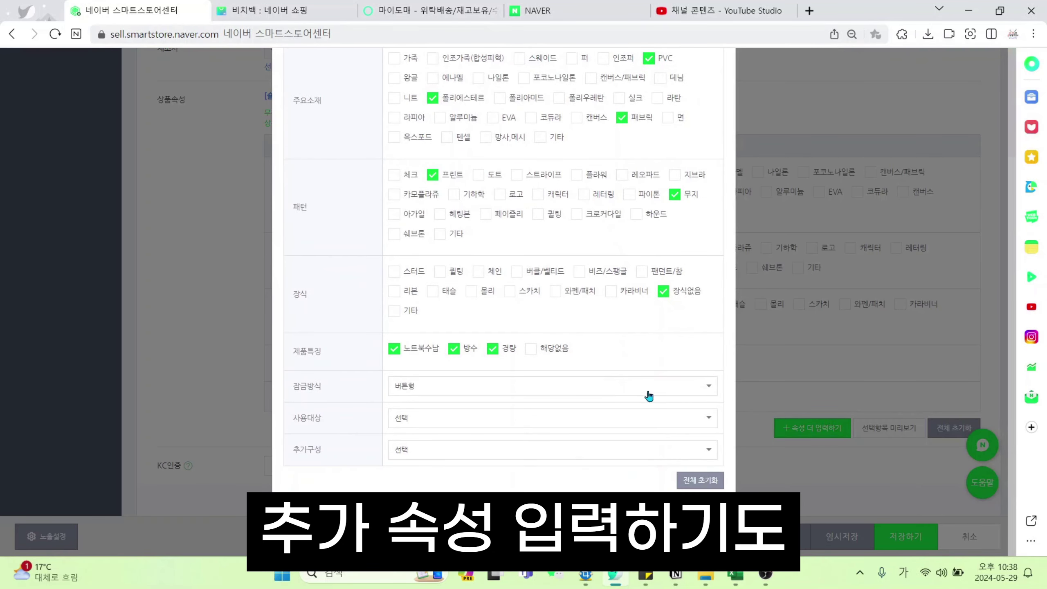
{"action": "left_click", "coordinate": [591, 419]}
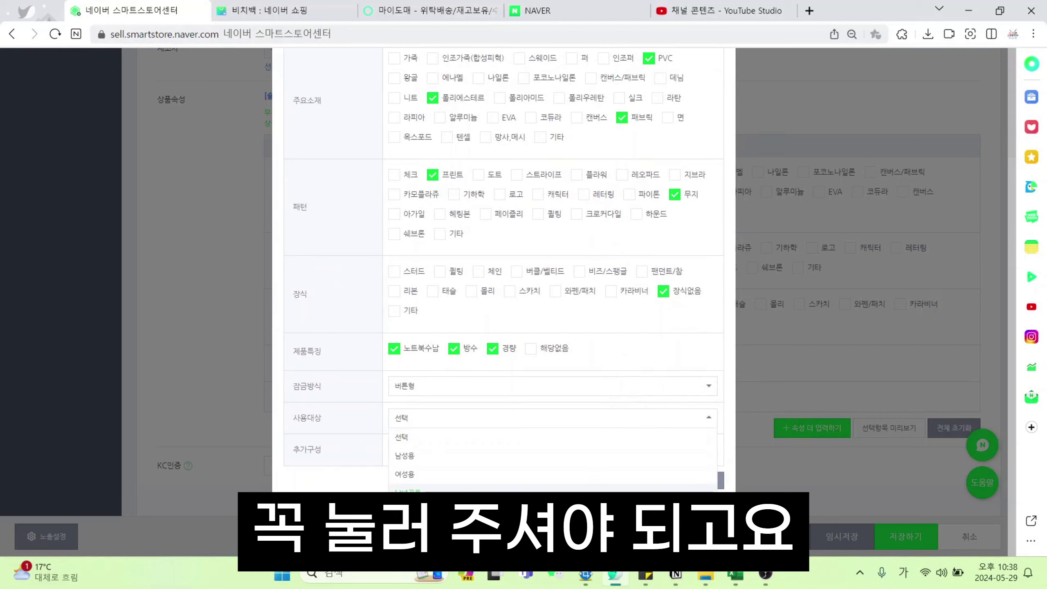
{"action": "left_click", "coordinate": [435, 491]}
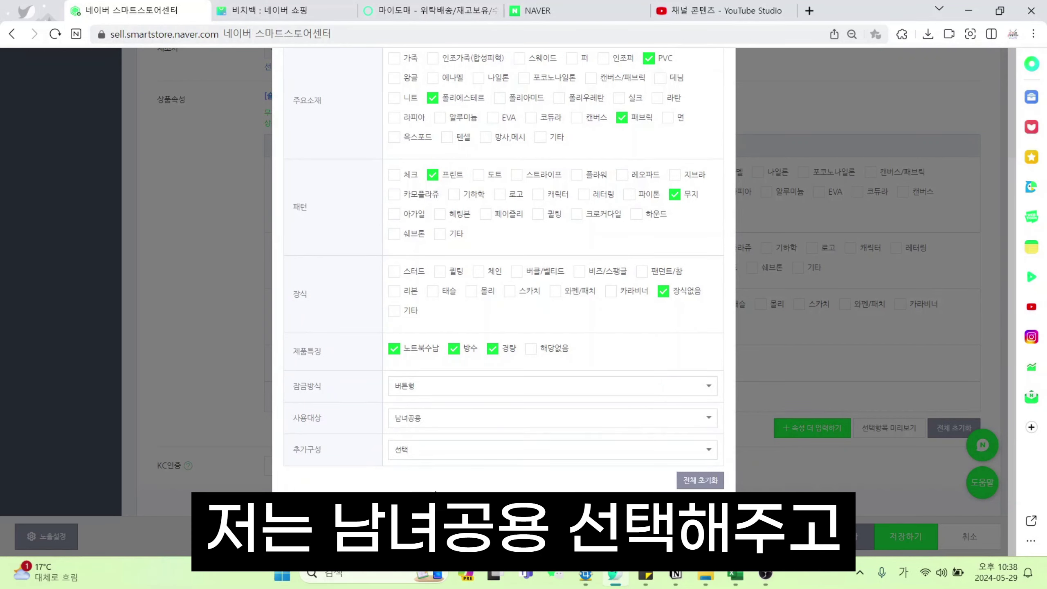
{"action": "left_click", "coordinate": [451, 446]}
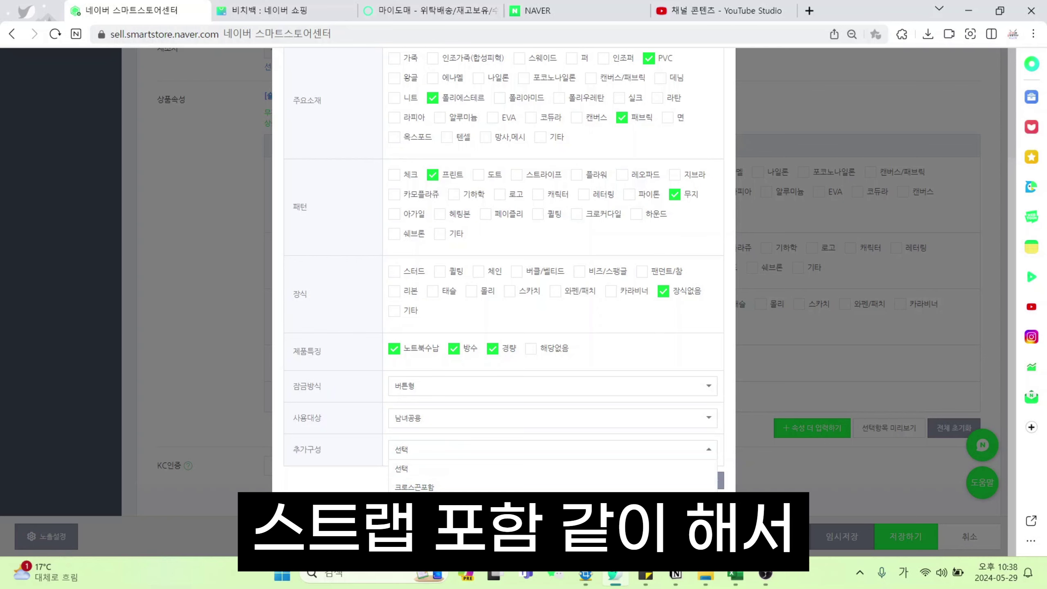
{"action": "left_click", "coordinate": [453, 506]}
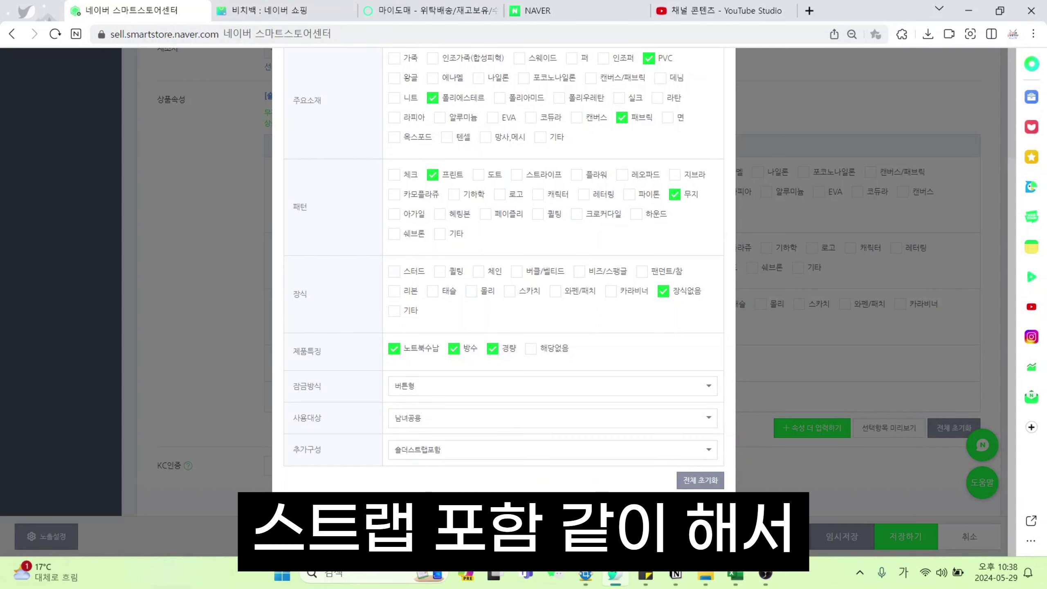
{"action": "left_click", "coordinate": [539, 512]}
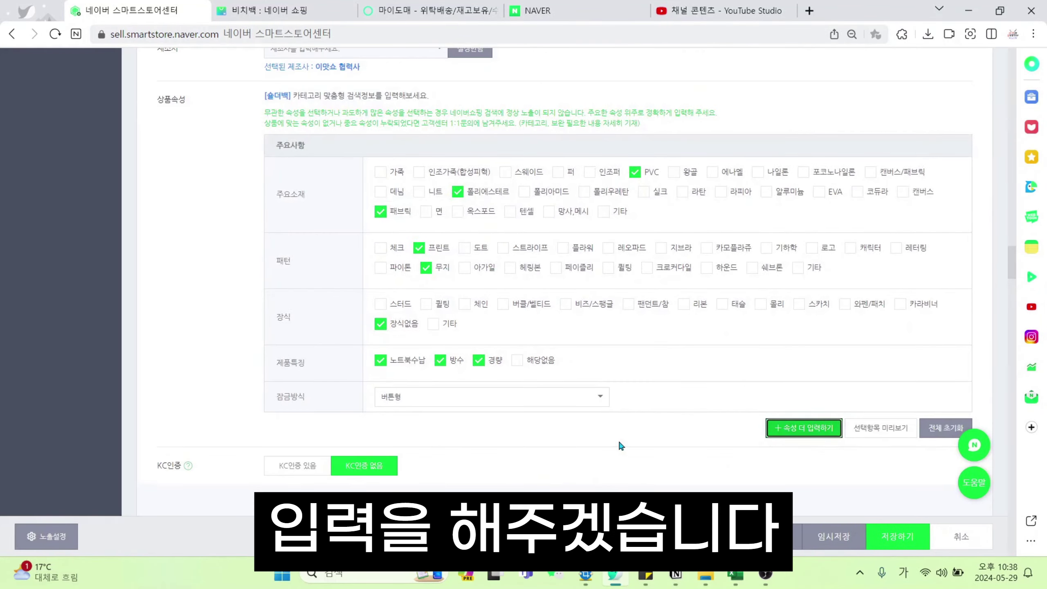
{"action": "scroll", "coordinate": [618, 439], "scroll_direction": "down", "scroll_amount": 6}
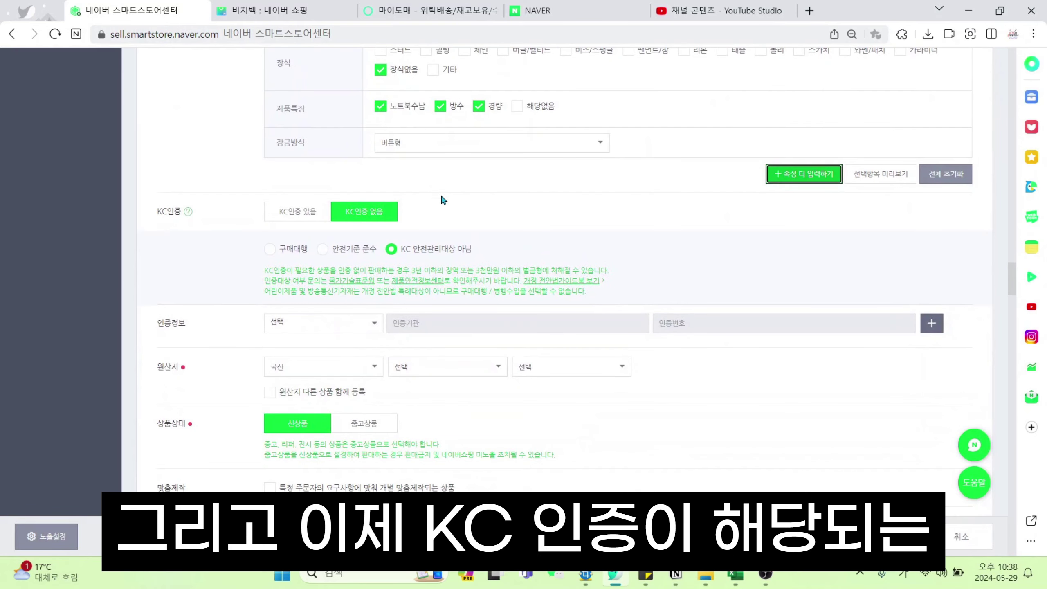
{"action": "left_click", "coordinate": [301, 215]}
{"action": "left_click", "coordinate": [441, 11]}
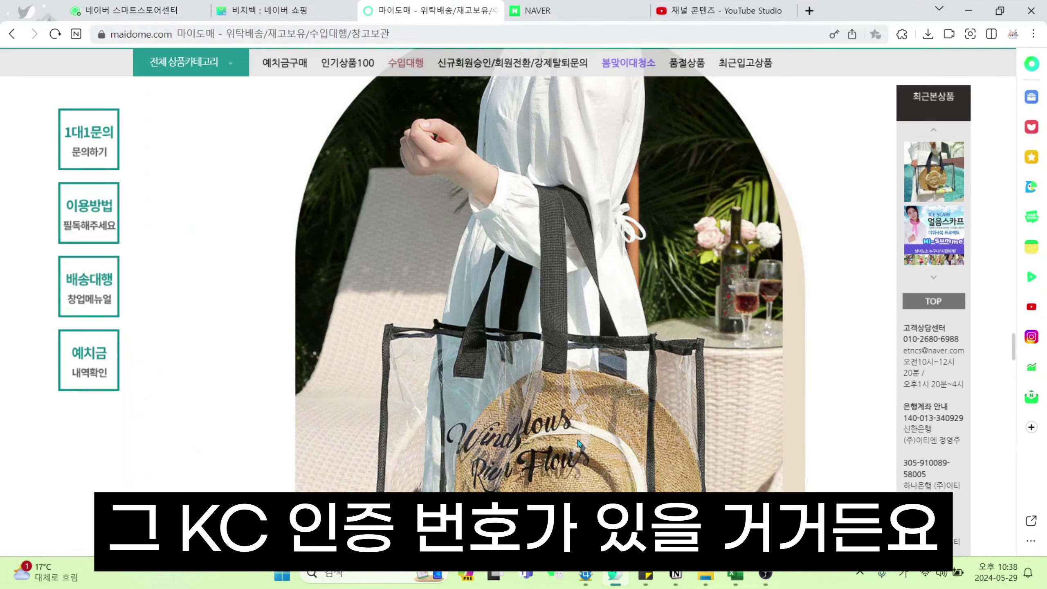
{"action": "left_click", "coordinate": [136, 10]}
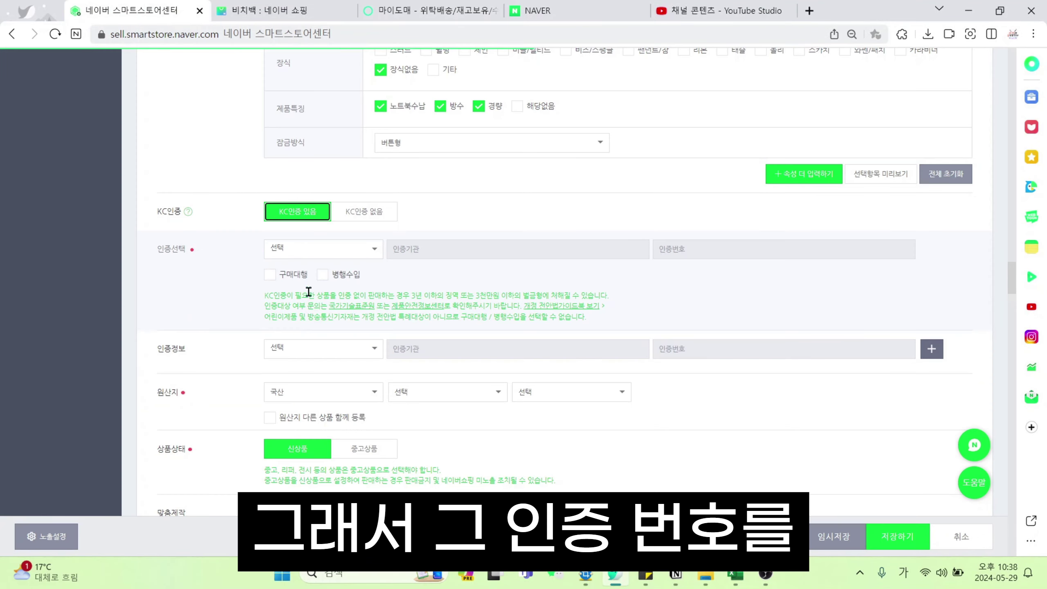
{"action": "left_click", "coordinate": [339, 248]}
{"action": "scroll", "coordinate": [350, 330], "scroll_direction": "down", "scroll_amount": 5}
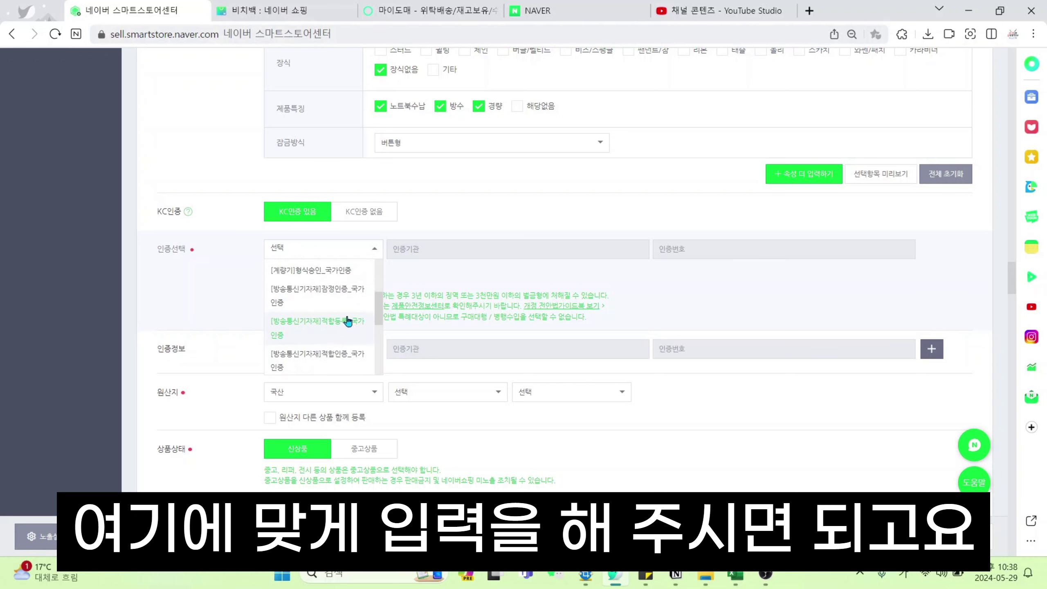
{"action": "left_click", "coordinate": [351, 307]}
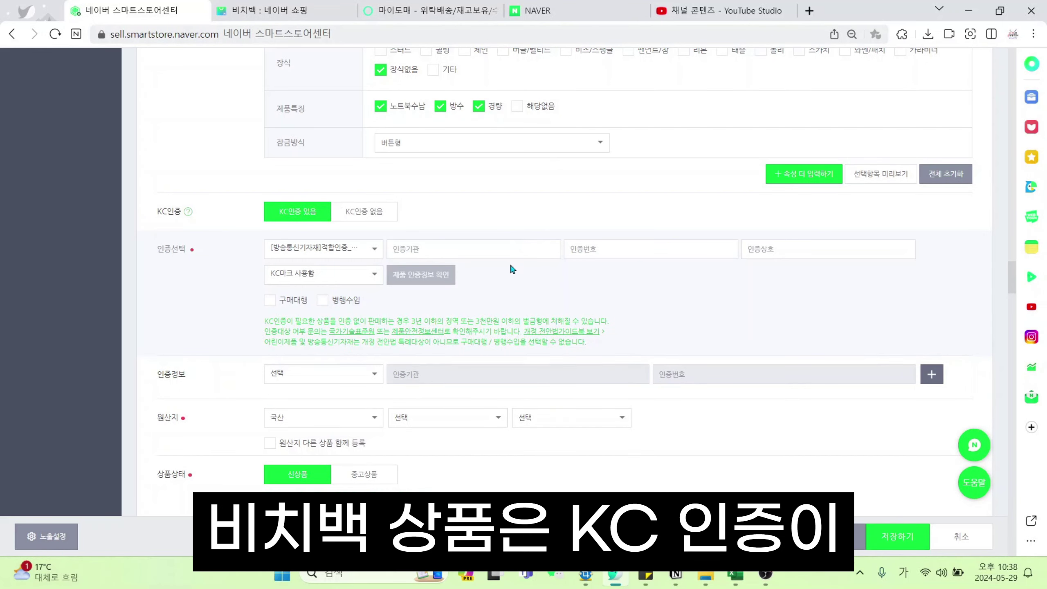
{"action": "left_click", "coordinate": [389, 214]}
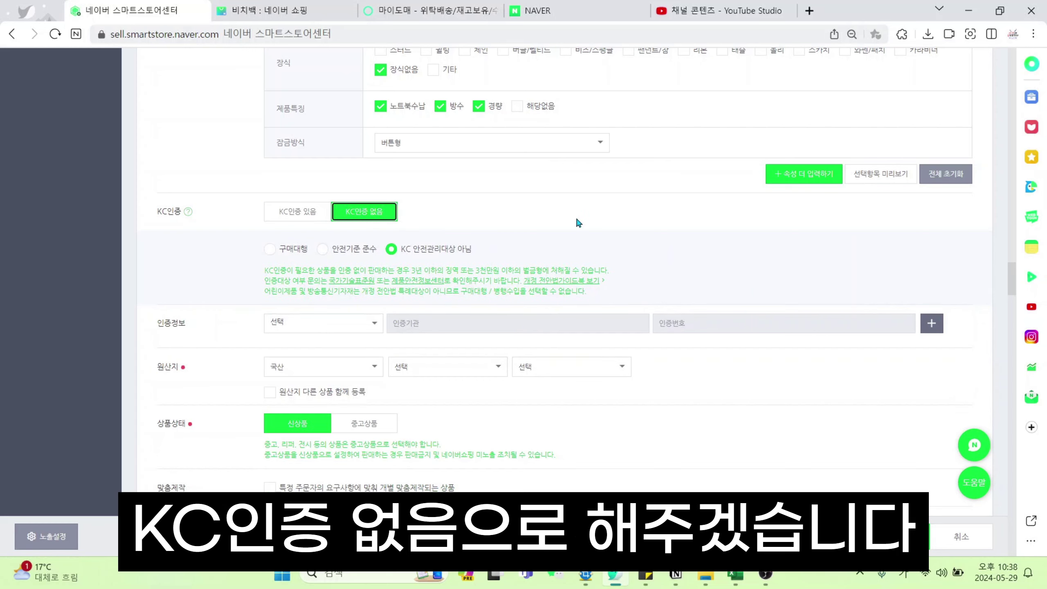
- Set the origin to 수입산, 아시아, 중국 and check it against the product information on the maidome.com page
{"action": "left_click", "coordinate": [297, 367]}
{"action": "left_click", "coordinate": [332, 423]}
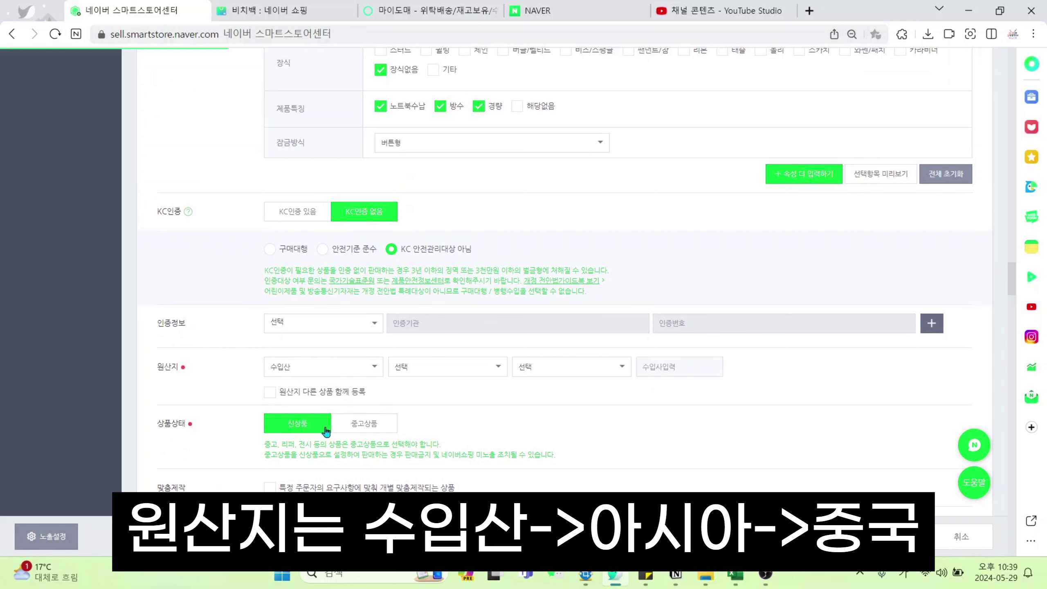
{"action": "left_click", "coordinate": [458, 359]}
{"action": "left_click", "coordinate": [449, 451]}
{"action": "left_click", "coordinate": [571, 367]}
{"action": "scroll", "coordinate": [564, 433], "scroll_direction": "down", "scroll_amount": 3}
{"action": "scroll", "coordinate": [567, 435], "scroll_direction": "down", "scroll_amount": 5}
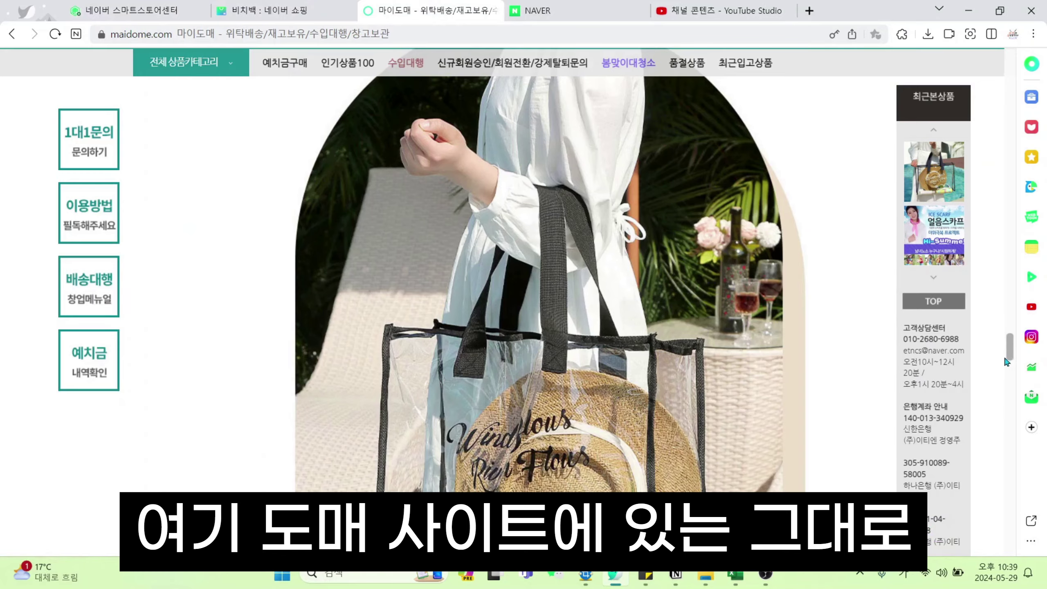
{"action": "left_click_drag", "start_coordinate": [1010, 350], "coordinate": [1009, 425]}
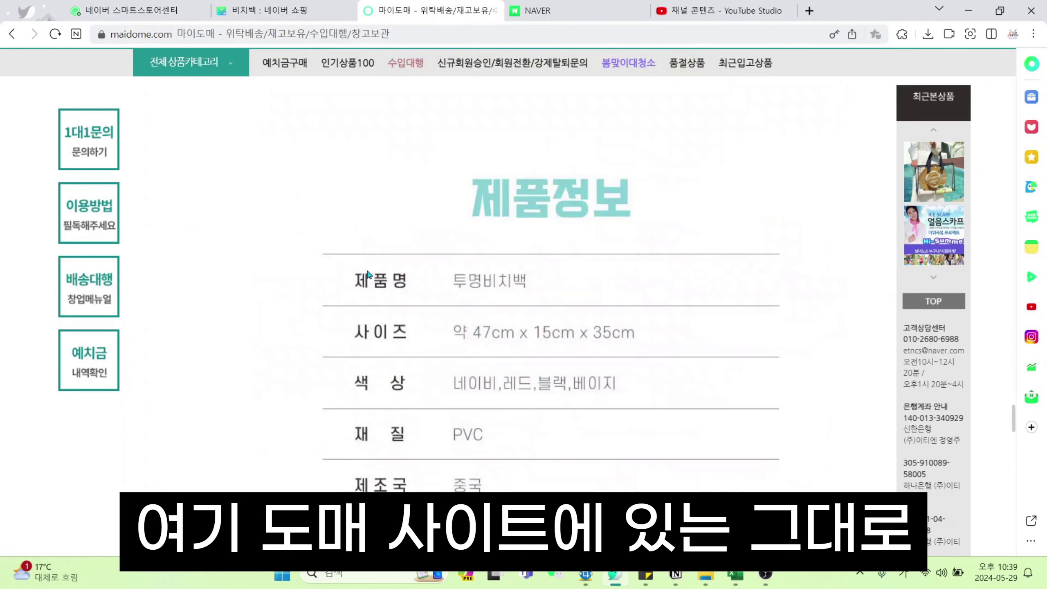
{"action": "left_click", "coordinate": [165, 10]}
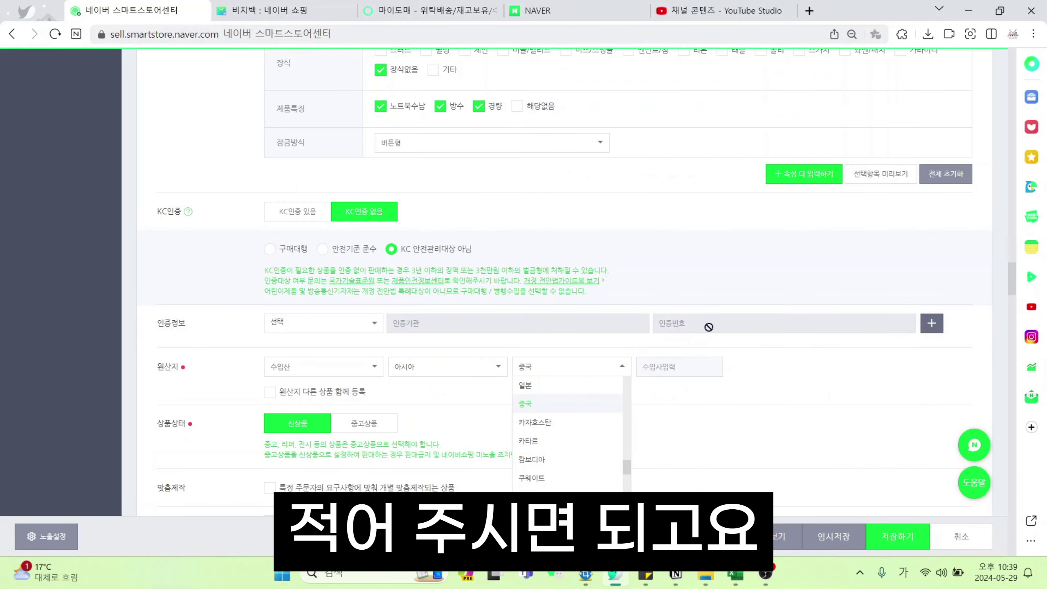
- Enter 이맛쇼 협력사 as the importer of the product
{"action": "left_click", "coordinate": [711, 375]}
{"action": "type", "text": "ㅇ이맛쇼 협력사"}
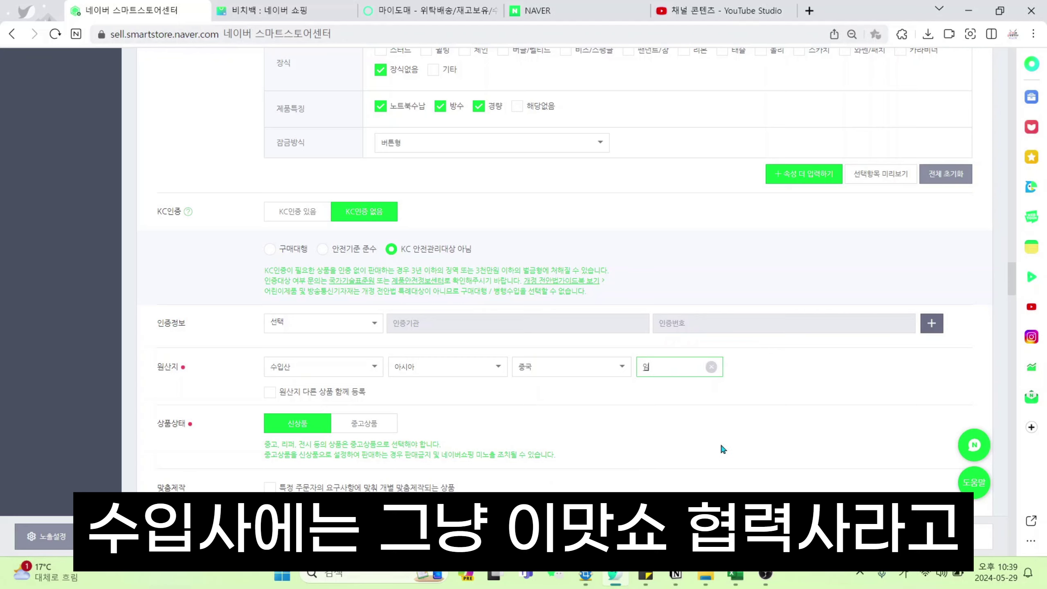
{"action": "left_click", "coordinate": [717, 390]}
- Check the maidome.com product page for a manufacturing date and set 제조일자 to 2024.05.01
{"action": "scroll", "coordinate": [468, 386], "scroll_direction": "down", "scroll_amount": 3}
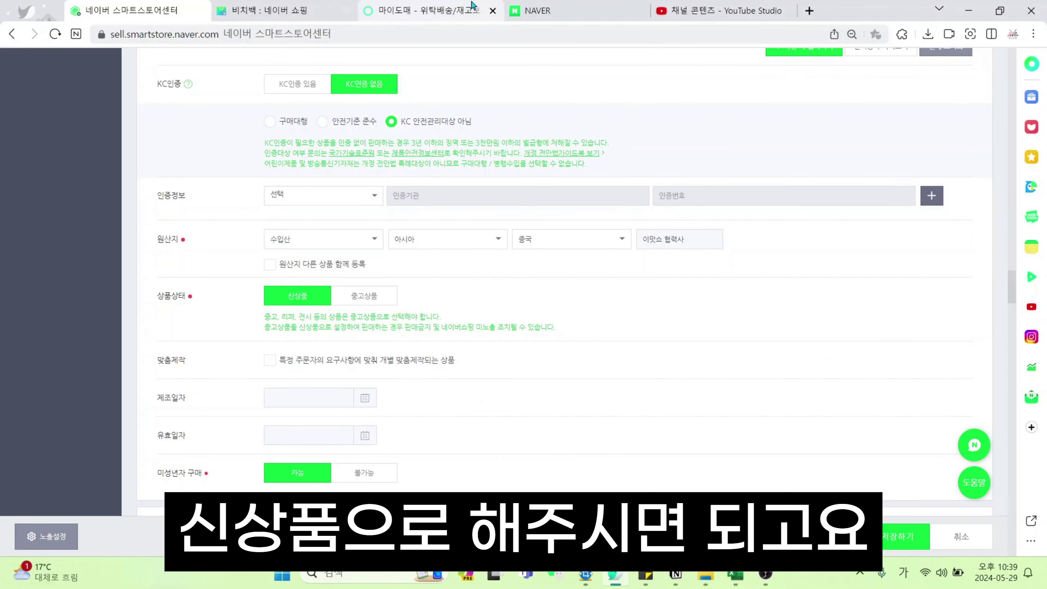
{"action": "left_click", "coordinate": [429, 10]}
{"action": "scroll", "coordinate": [601, 410], "scroll_direction": "down", "scroll_amount": 5}
{"action": "left_click", "coordinate": [132, 10]}
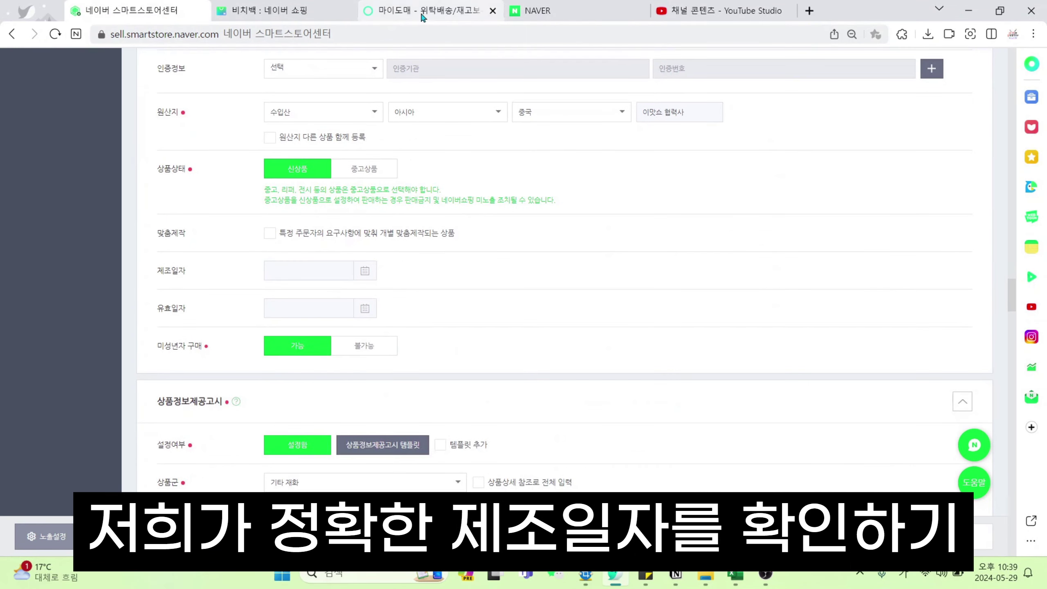
{"action": "left_click", "coordinate": [421, 12]}
{"action": "left_click", "coordinate": [132, 10]}
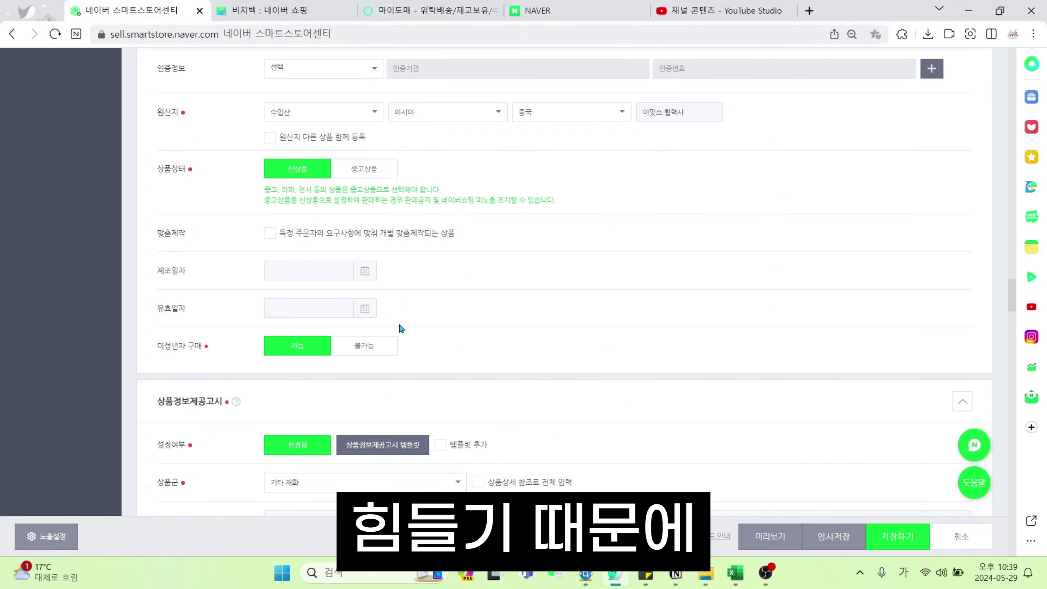
{"action": "left_click", "coordinate": [365, 271]}
{"action": "left_click", "coordinate": [351, 340]}
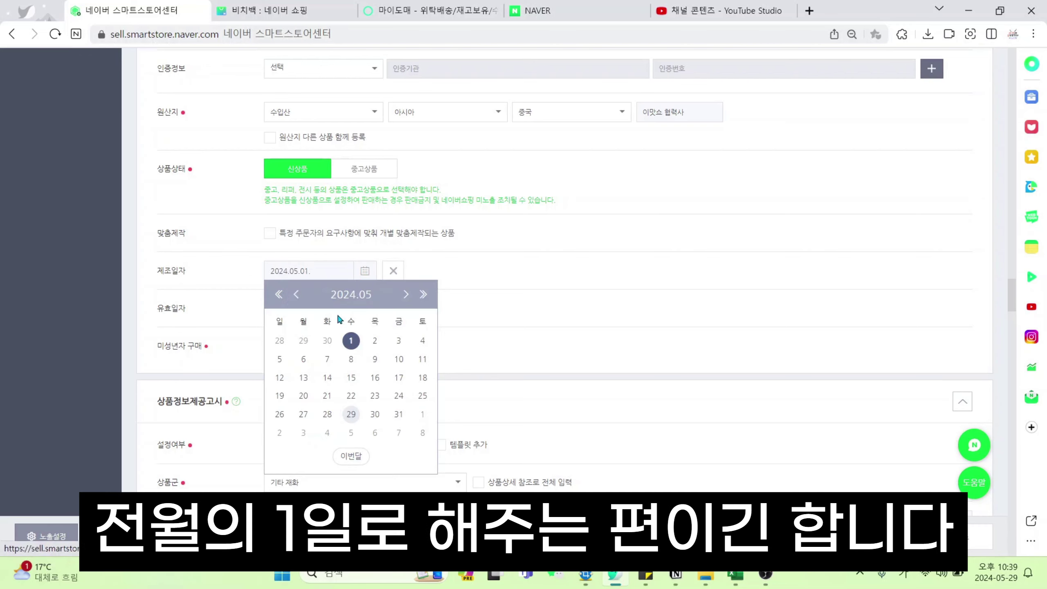
{"action": "left_click", "coordinate": [296, 296]}
{"action": "left_click", "coordinate": [303, 341]}
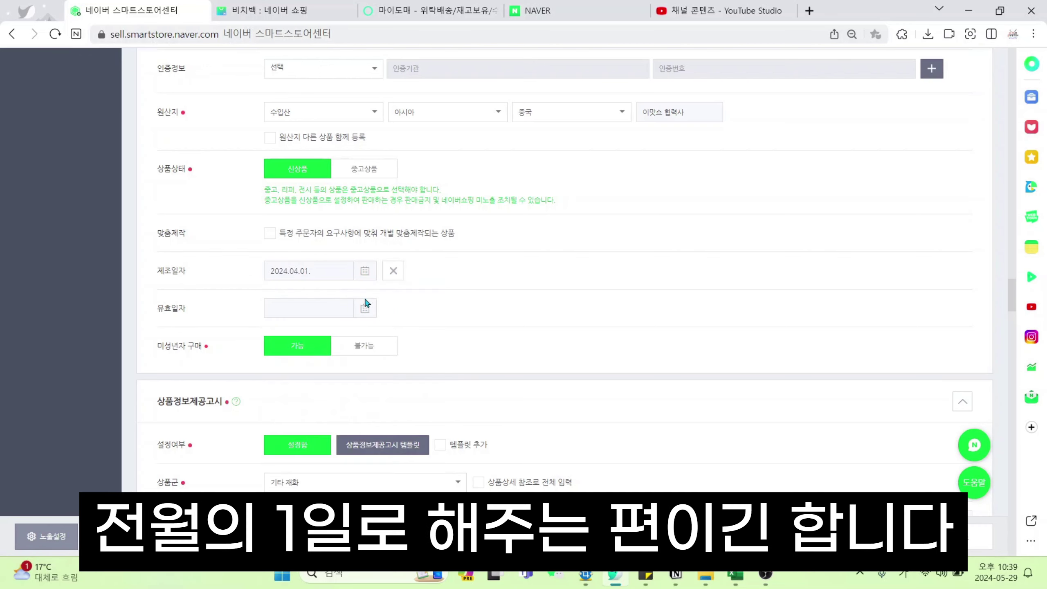
{"action": "left_click", "coordinate": [365, 271]}
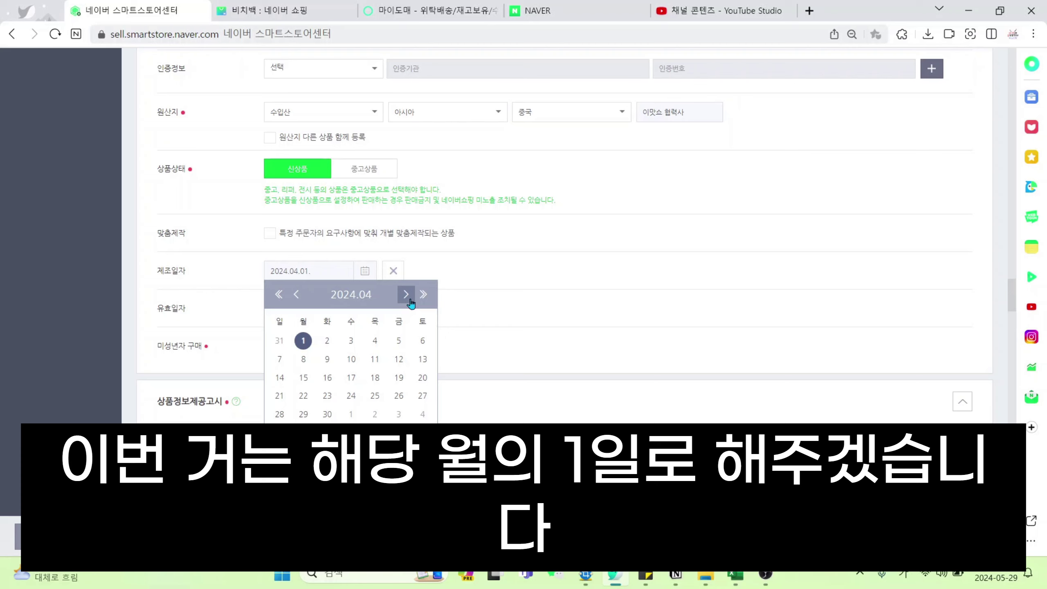
{"action": "left_click", "coordinate": [406, 294]}
{"action": "left_click", "coordinate": [351, 340]}
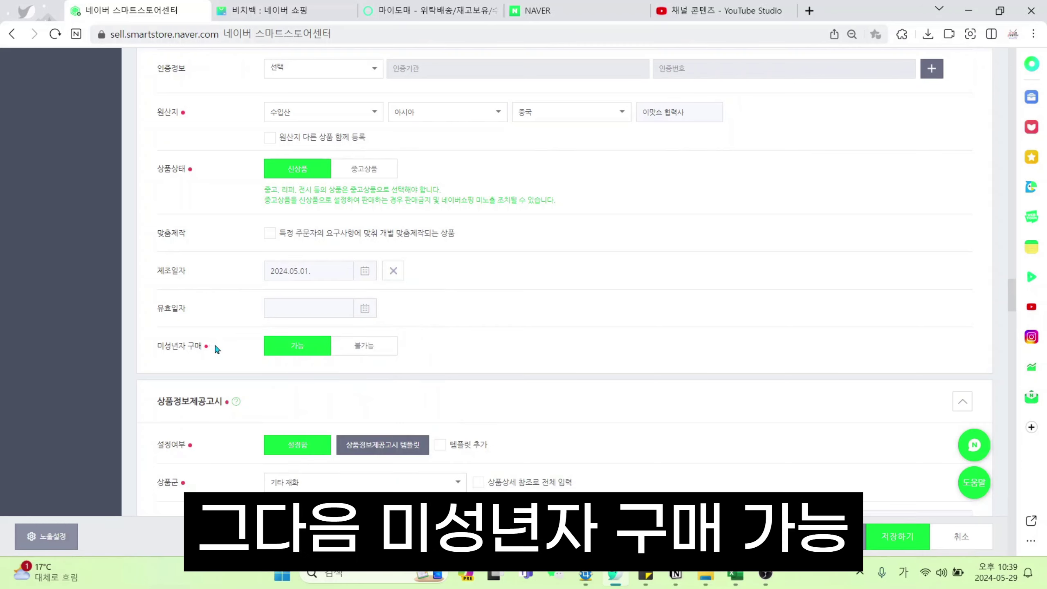
{"action": "left_click_drag", "start_coordinate": [215, 345], "coordinate": [171, 347]}
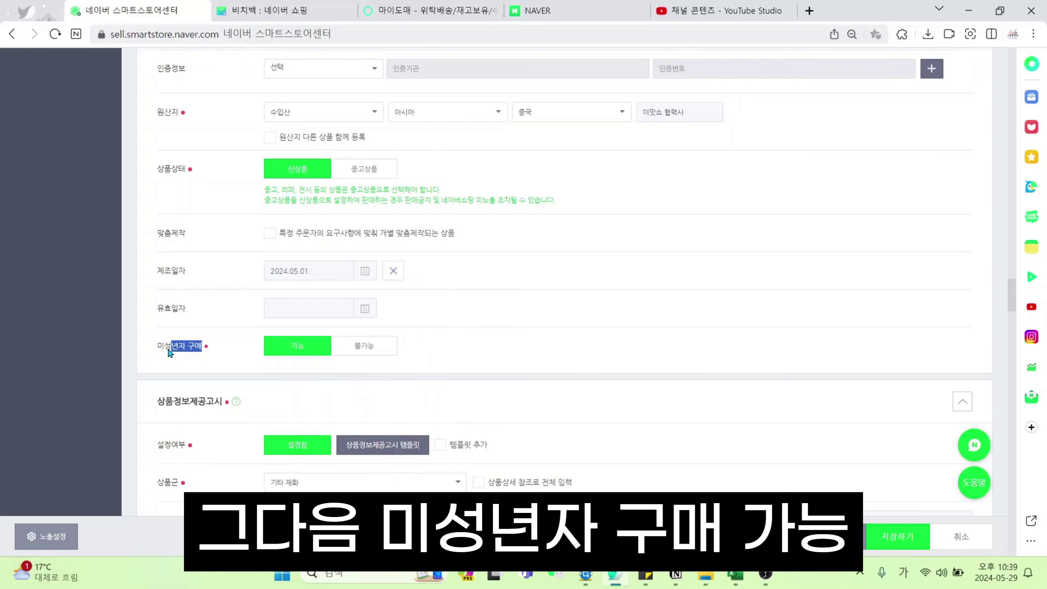
{"action": "left_click", "coordinate": [486, 347]}
- Set the 상품군 in the 상품정보제공고시 section to 기타 재화
{"action": "scroll", "coordinate": [568, 348], "scroll_direction": "down", "scroll_amount": 3}
{"action": "scroll", "coordinate": [581, 338], "scroll_direction": "down", "scroll_amount": 3}
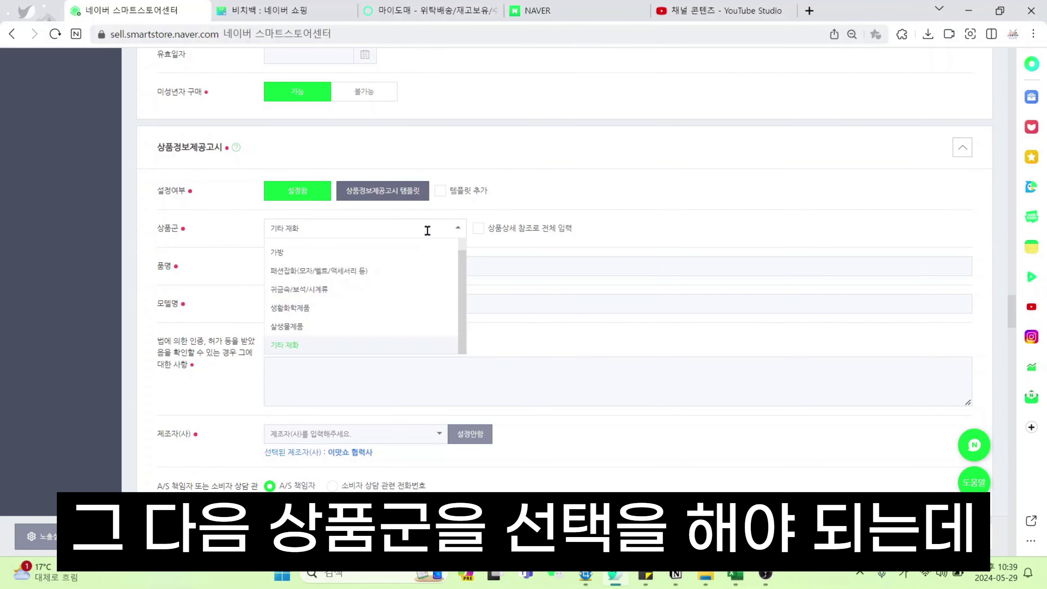
{"action": "scroll", "coordinate": [363, 276], "scroll_direction": "up", "scroll_amount": 5}
{"action": "scroll", "coordinate": [439, 367], "scroll_direction": "down", "scroll_amount": 3}
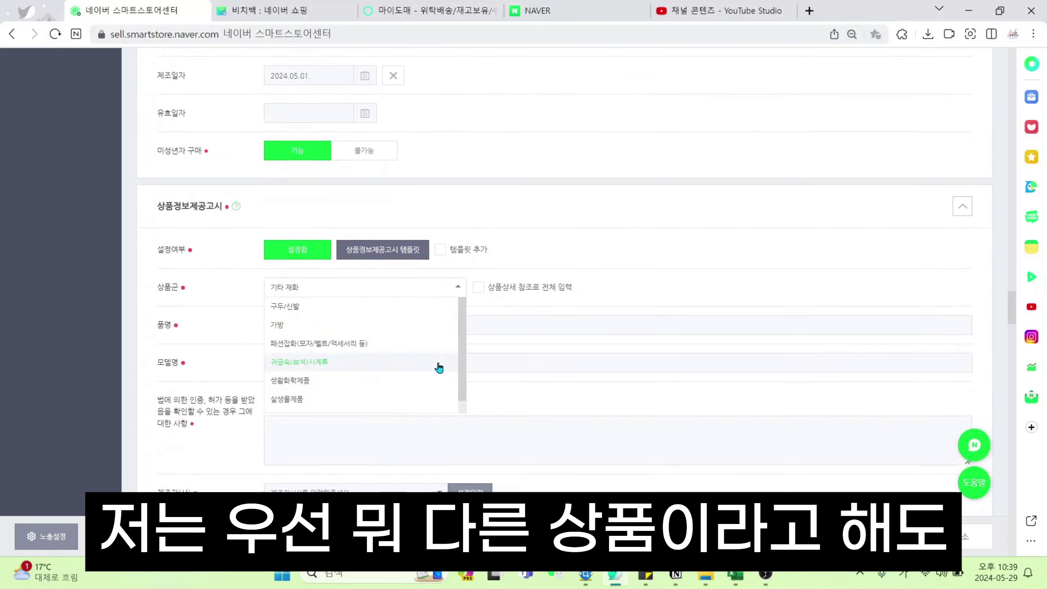
{"action": "scroll", "coordinate": [439, 367], "scroll_direction": "down", "scroll_amount": 1}
{"action": "scroll", "coordinate": [381, 328], "scroll_direction": "down", "scroll_amount": 2}
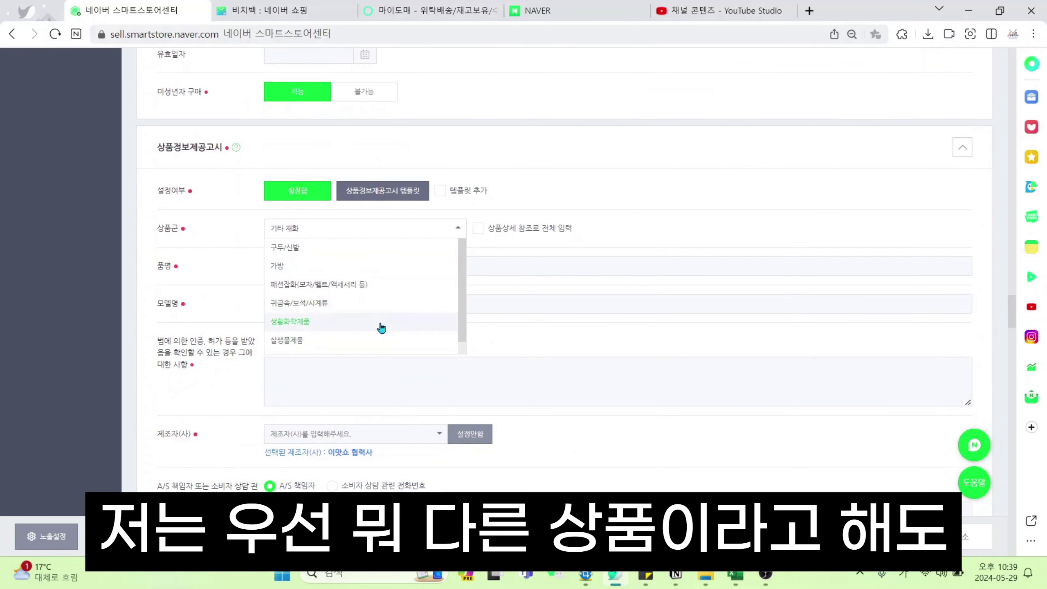
{"action": "left_click", "coordinate": [401, 342]}
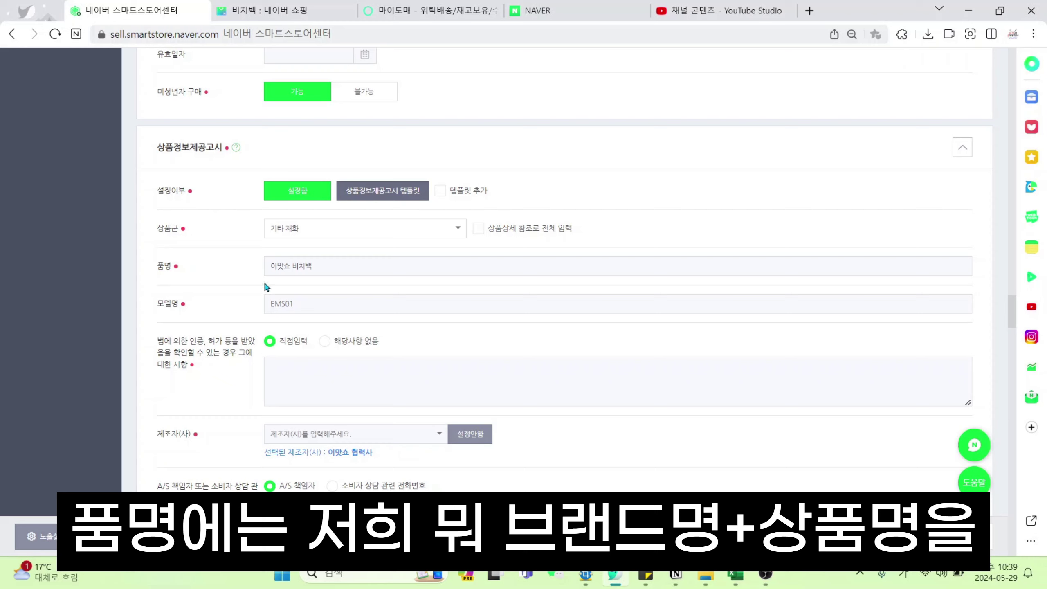
- Fill in 이맛쇼 비치백 as the 품명 and EMS01 as the 모델명 in the product information notice
{"action": "left_click_drag", "start_coordinate": [327, 266], "coordinate": [249, 268]}
{"action": "left_click", "coordinate": [361, 269]}
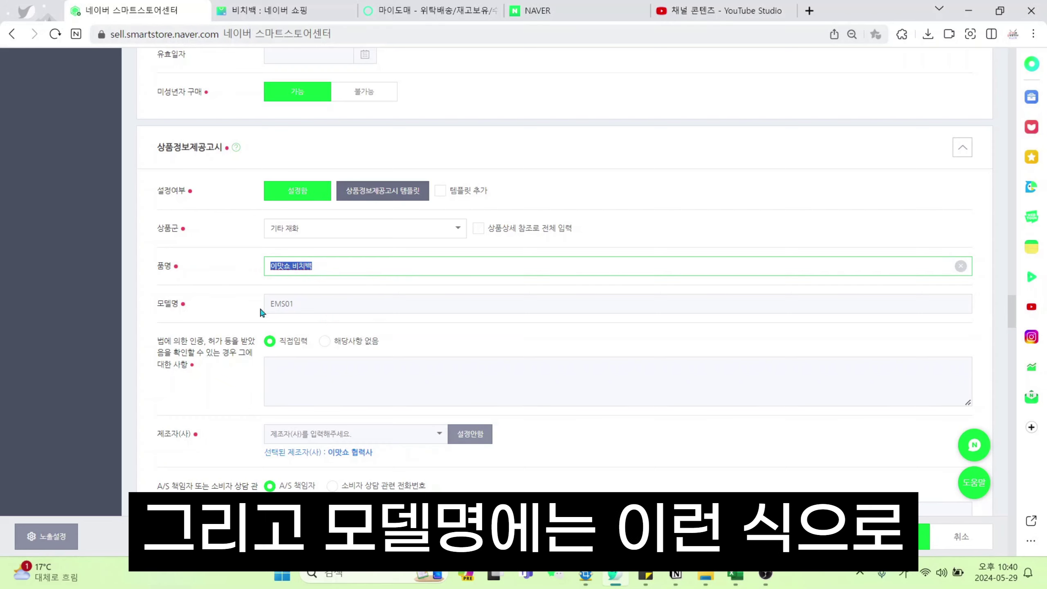
{"action": "left_click_drag", "start_coordinate": [324, 307], "coordinate": [272, 304]}
{"action": "left_click", "coordinate": [339, 307]}
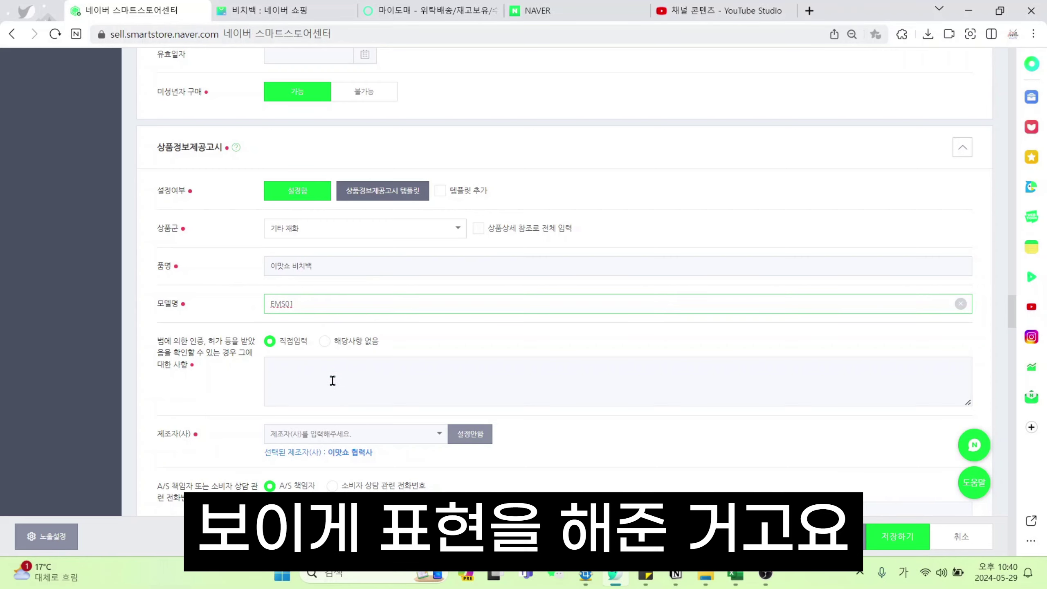
- Mark the legal certification item as 해당사항 없음 and enter 이맛쇼 협력사 as the 제조자(사)
{"action": "left_click", "coordinate": [208, 365]}
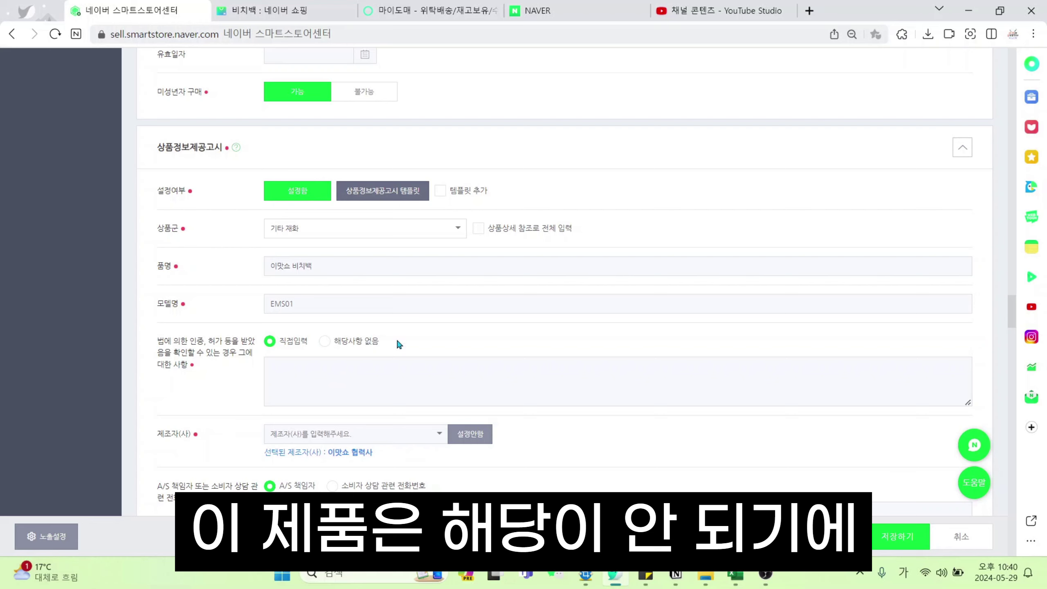
{"action": "left_click", "coordinate": [369, 344]}
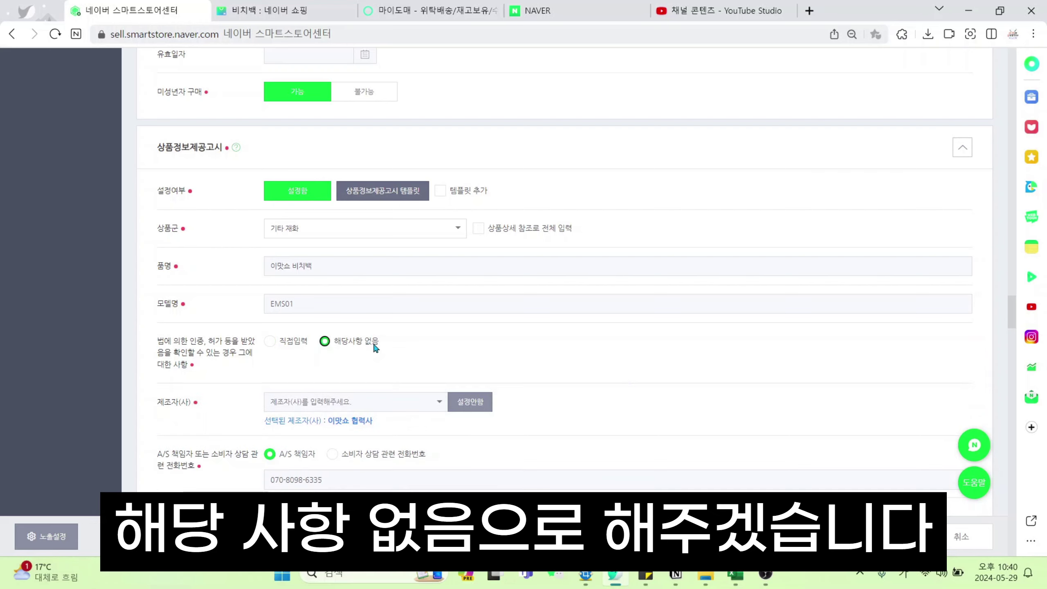
{"action": "scroll", "coordinate": [343, 280], "scroll_direction": "down", "scroll_amount": 3}
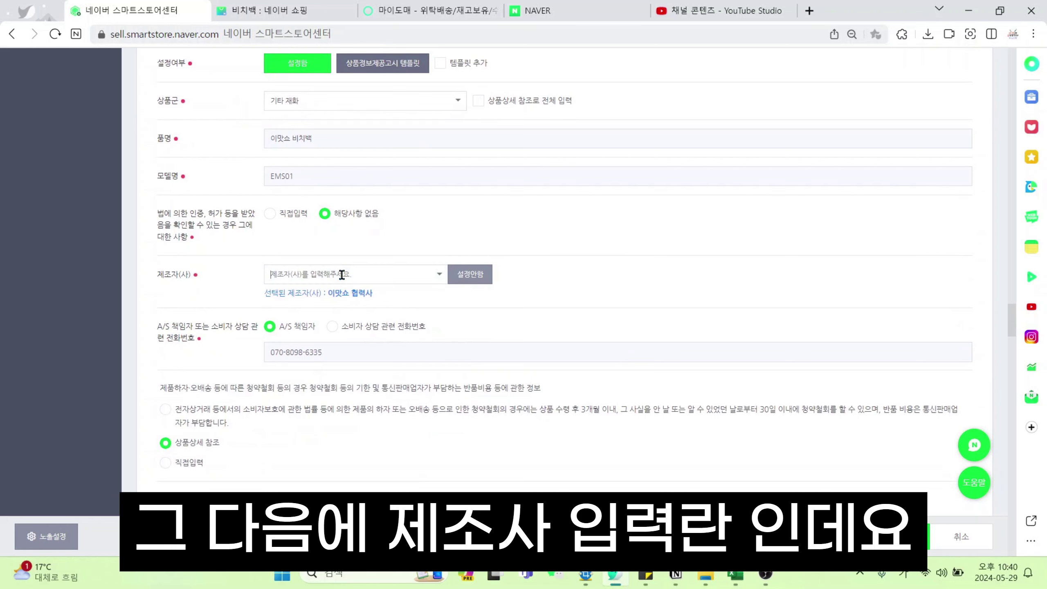
{"action": "left_click", "coordinate": [366, 268]}
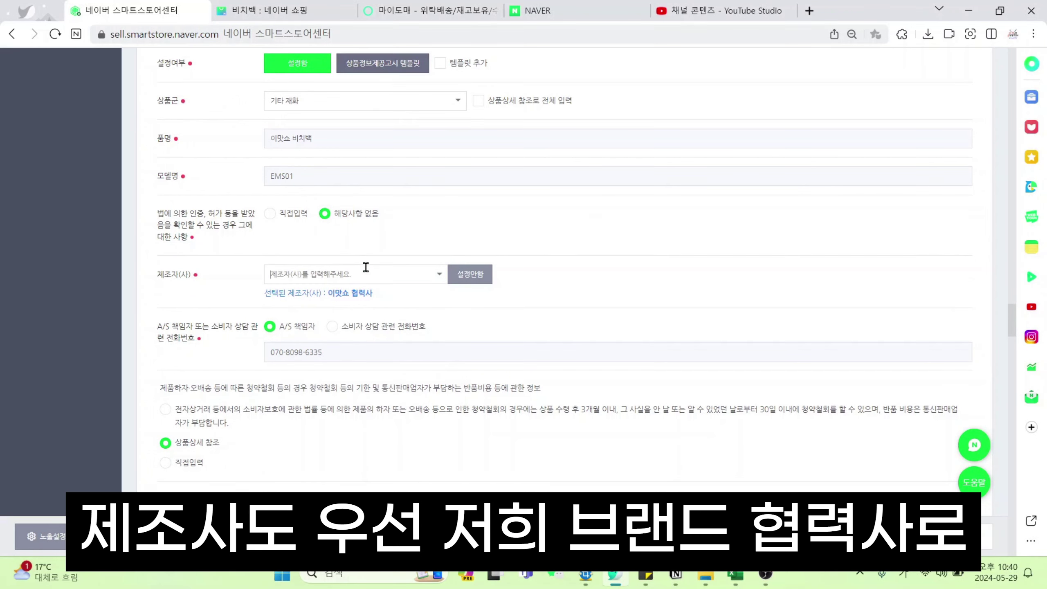
{"action": "type", "text": "이맛쇼 협력사"}
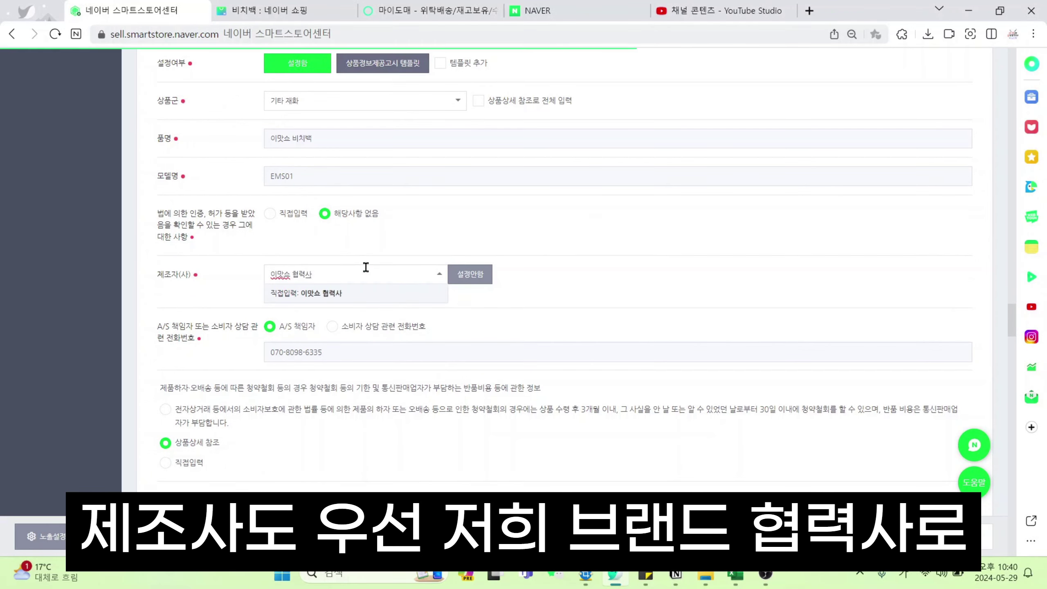
{"action": "left_click", "coordinate": [342, 294]}
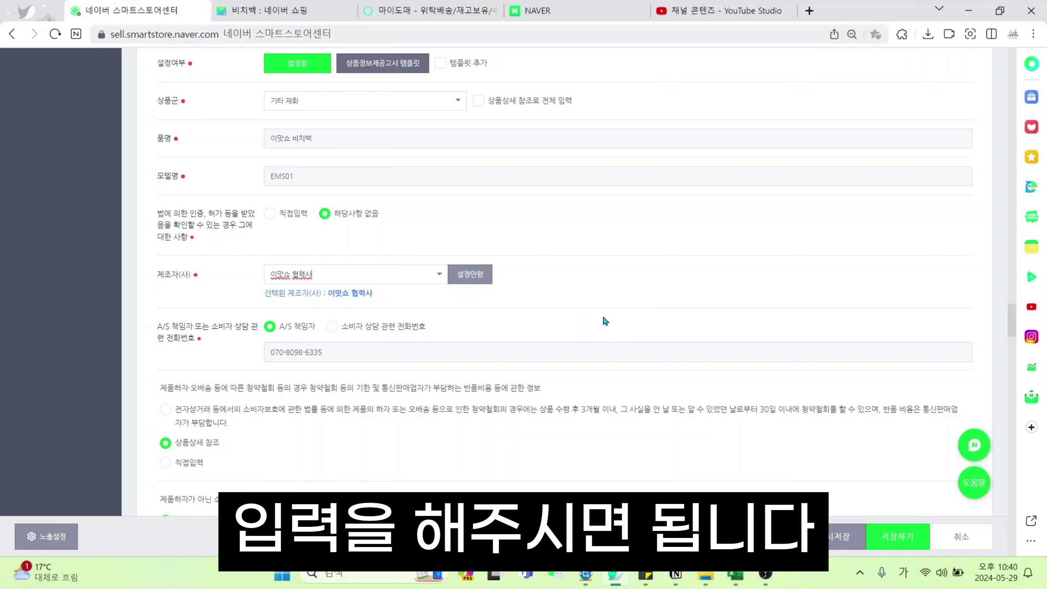
- Select 상품상세 참조 for the withdrawal and return cost terms covering product defects and misdelivery
{"action": "scroll", "coordinate": [600, 312], "scroll_direction": "down", "scroll_amount": 5}
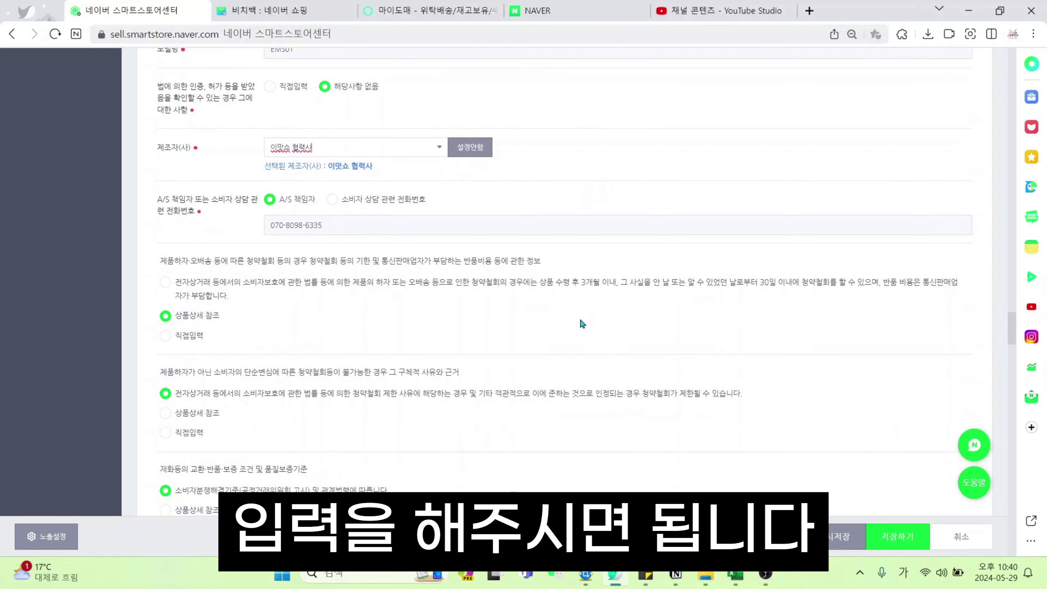
{"action": "scroll", "coordinate": [547, 313], "scroll_direction": "down", "scroll_amount": 4}
{"action": "scroll", "coordinate": [553, 317], "scroll_direction": "up", "scroll_amount": 5}
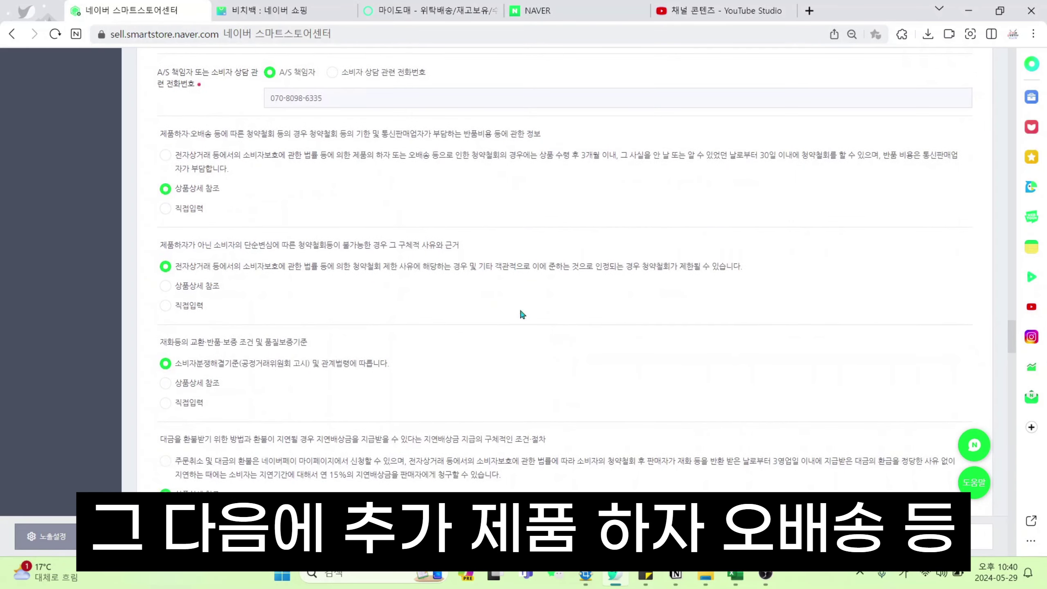
{"action": "scroll", "coordinate": [429, 363], "scroll_direction": "up", "scroll_amount": 1}
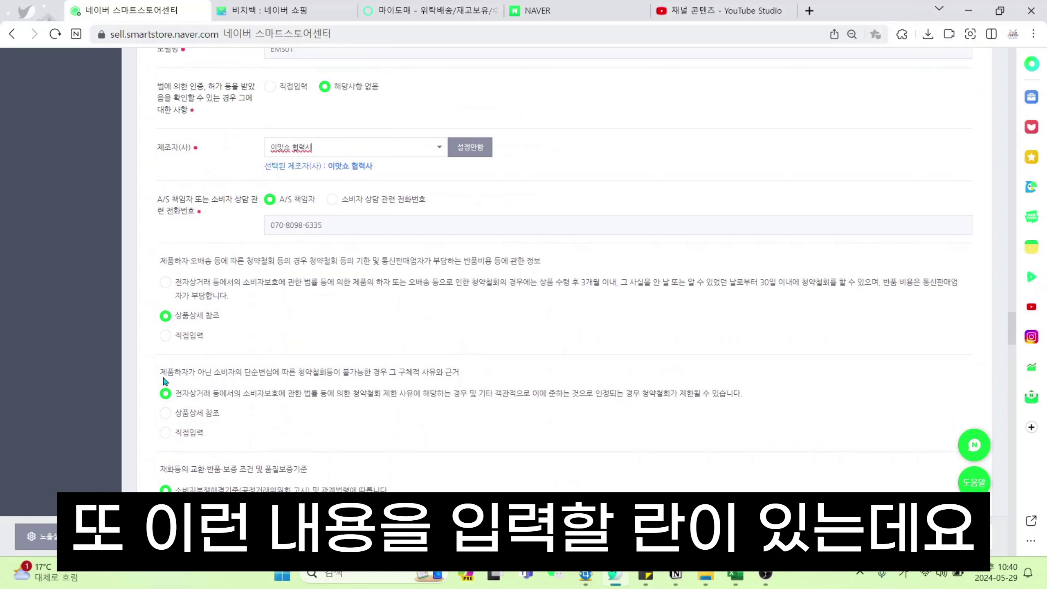
{"action": "left_click_drag", "start_coordinate": [160, 373], "coordinate": [557, 375]}
{"action": "left_click", "coordinate": [558, 375]}
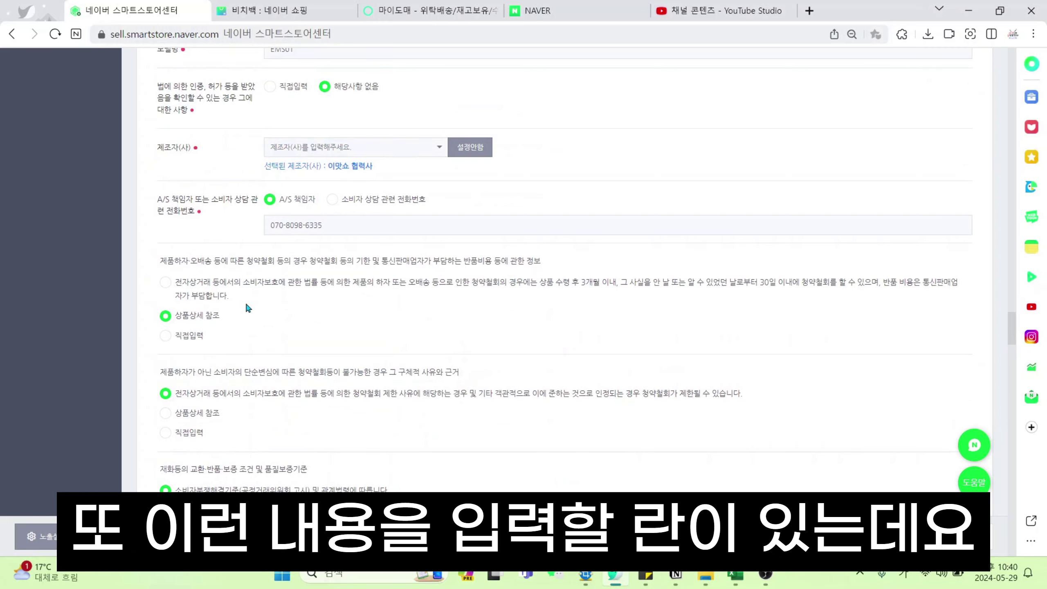
{"action": "left_click_drag", "start_coordinate": [150, 256], "coordinate": [211, 276]}
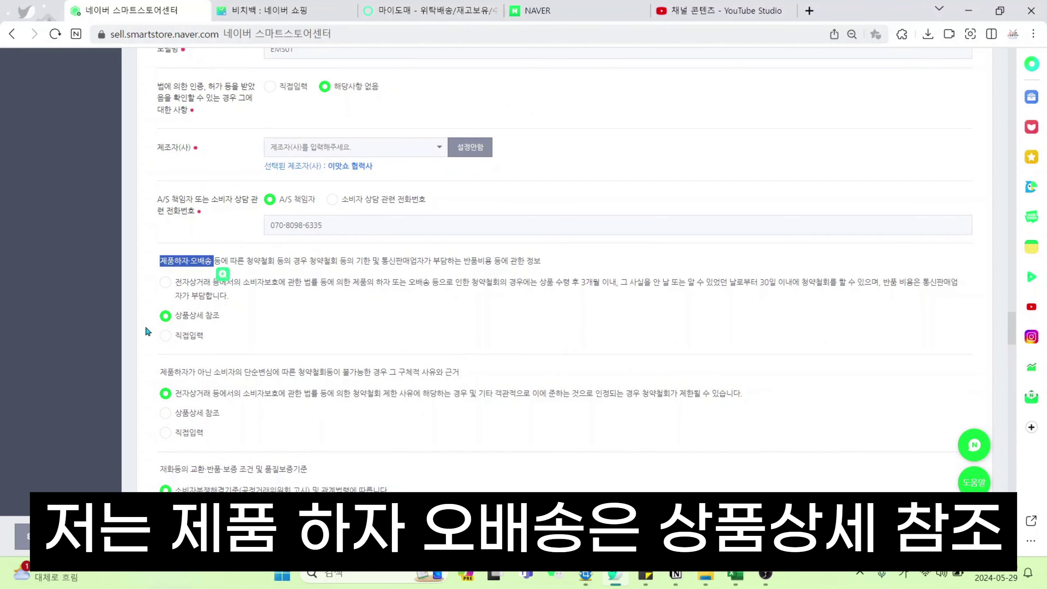
{"action": "left_click", "coordinate": [200, 321]}
- Select the 전자상거래 등에서의 소비자보호에 관한 법률 option for the limits on change-of-mind withdrawals
{"action": "scroll", "coordinate": [276, 316], "scroll_direction": "down", "scroll_amount": 3}
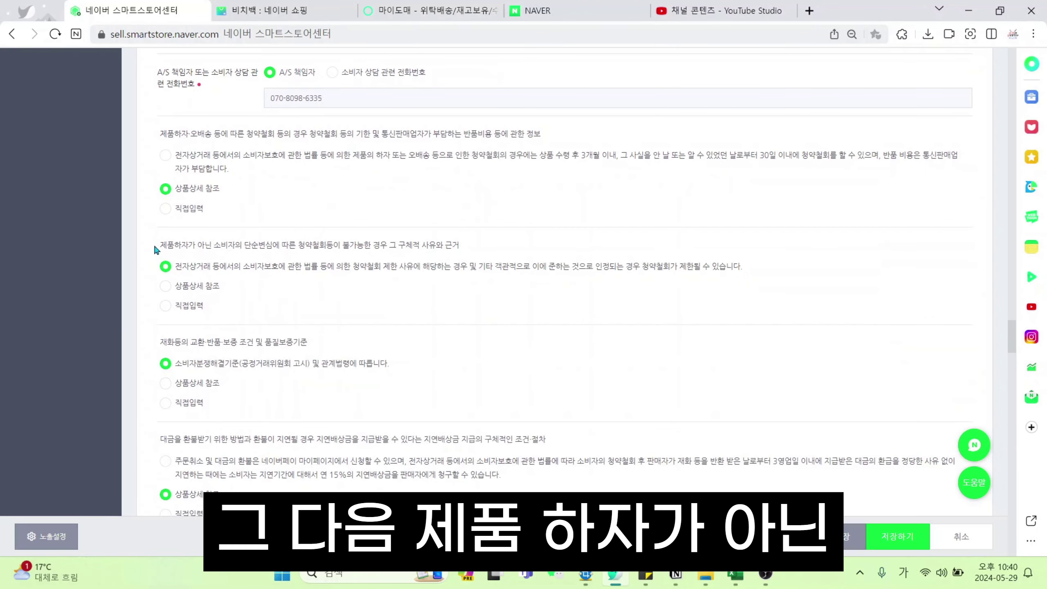
{"action": "left_click_drag", "start_coordinate": [154, 244], "coordinate": [273, 247]}
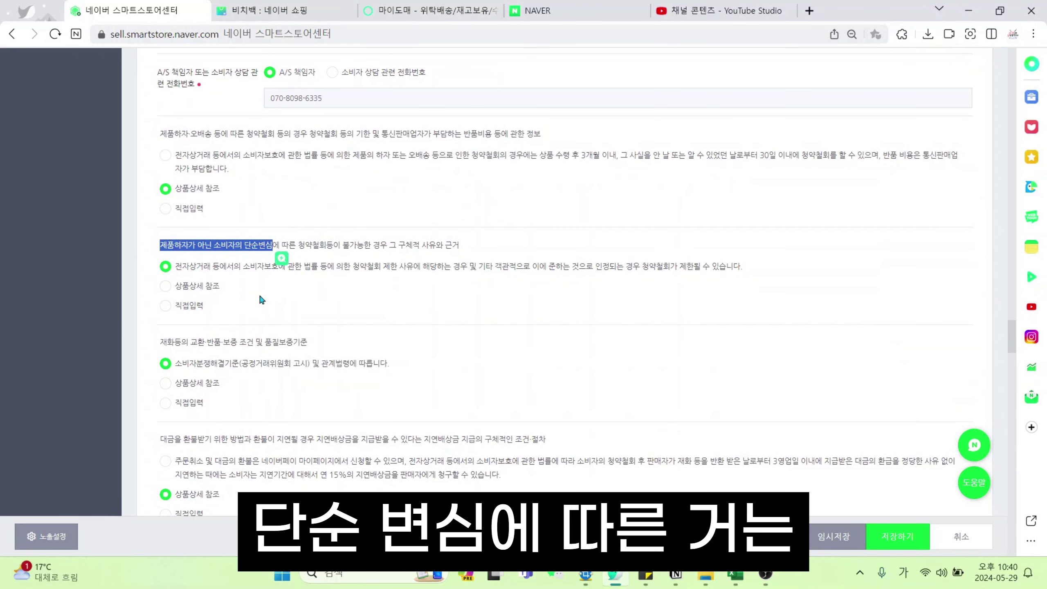
{"action": "left_click", "coordinate": [258, 294]}
{"action": "left_click_drag", "start_coordinate": [176, 267], "coordinate": [302, 269]}
{"action": "left_click", "coordinate": [186, 270]}
{"action": "left_click", "coordinate": [227, 270]}
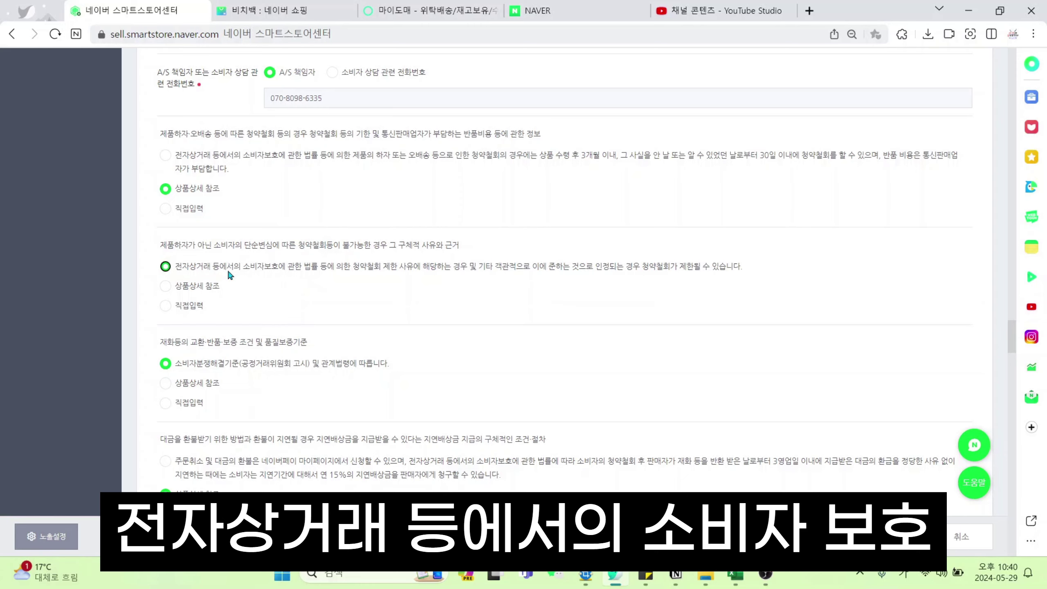
{"action": "left_click_drag", "start_coordinate": [181, 269], "coordinate": [284, 270]}
{"action": "left_click", "coordinate": [348, 298]}
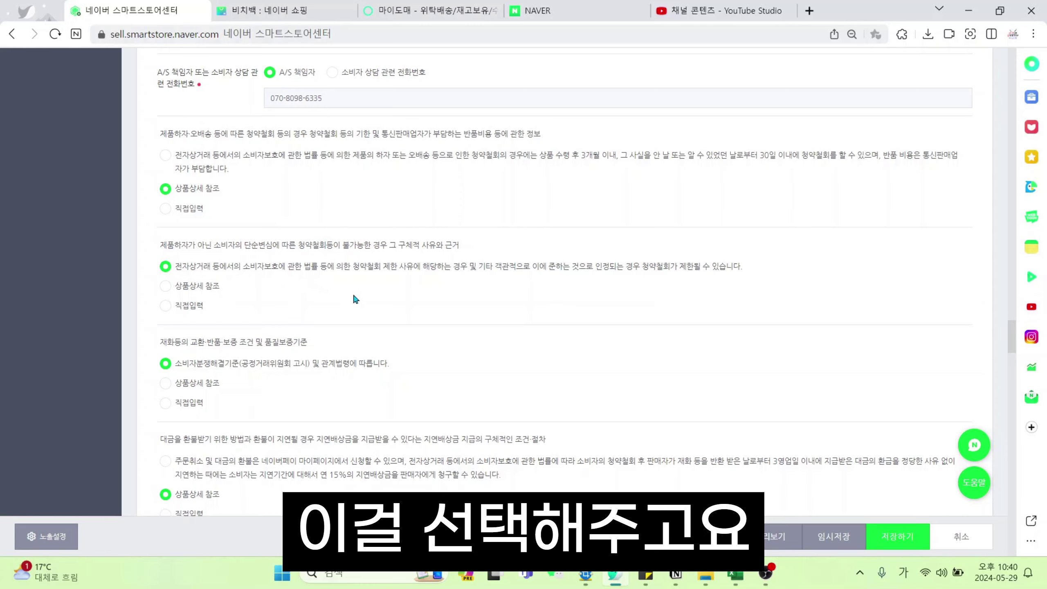
- Check that the exchange, return and warranty terms use 소비자분쟁해결기준 and the refund method uses 상품상세 참조
{"action": "scroll", "coordinate": [353, 291], "scroll_direction": "down", "scroll_amount": 3}
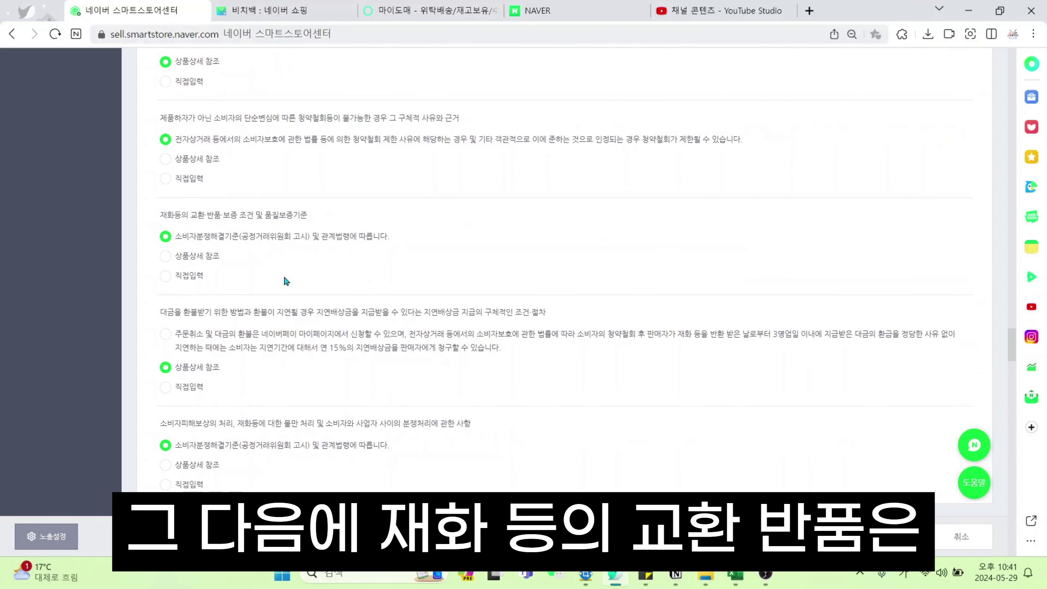
{"action": "left_click_drag", "start_coordinate": [152, 215], "coordinate": [235, 226]}
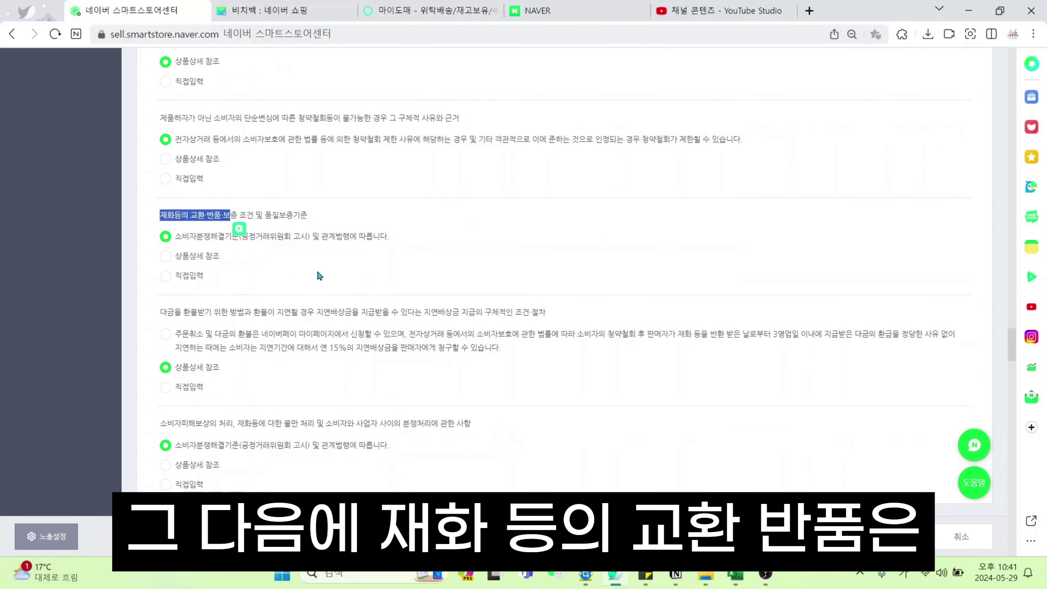
{"action": "left_click_drag", "start_coordinate": [175, 237], "coordinate": [238, 244]}
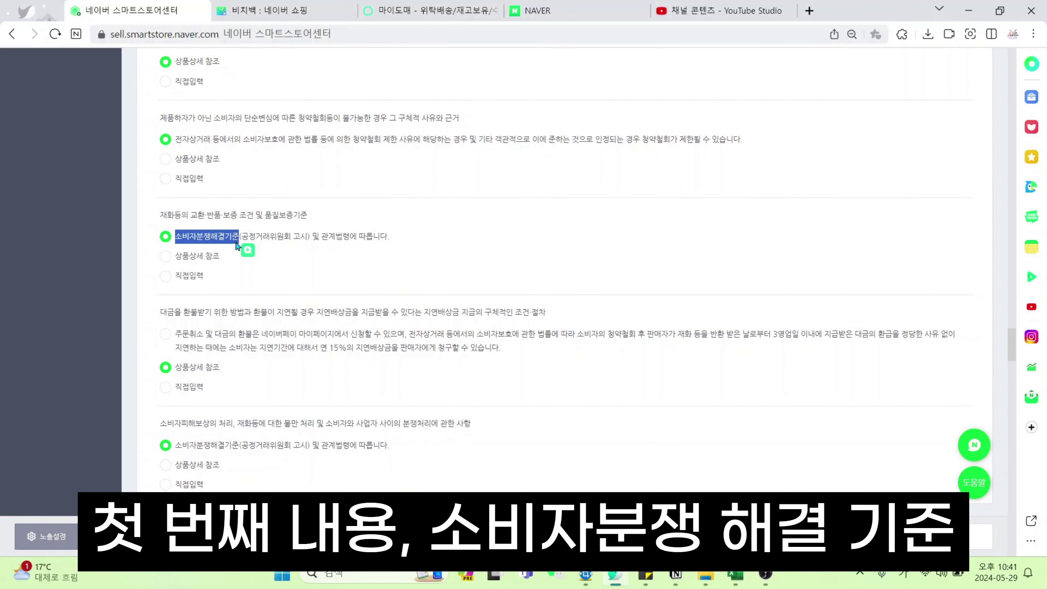
{"action": "left_click", "coordinate": [497, 245]}
{"action": "scroll", "coordinate": [497, 245], "scroll_direction": "down", "scroll_amount": 3}
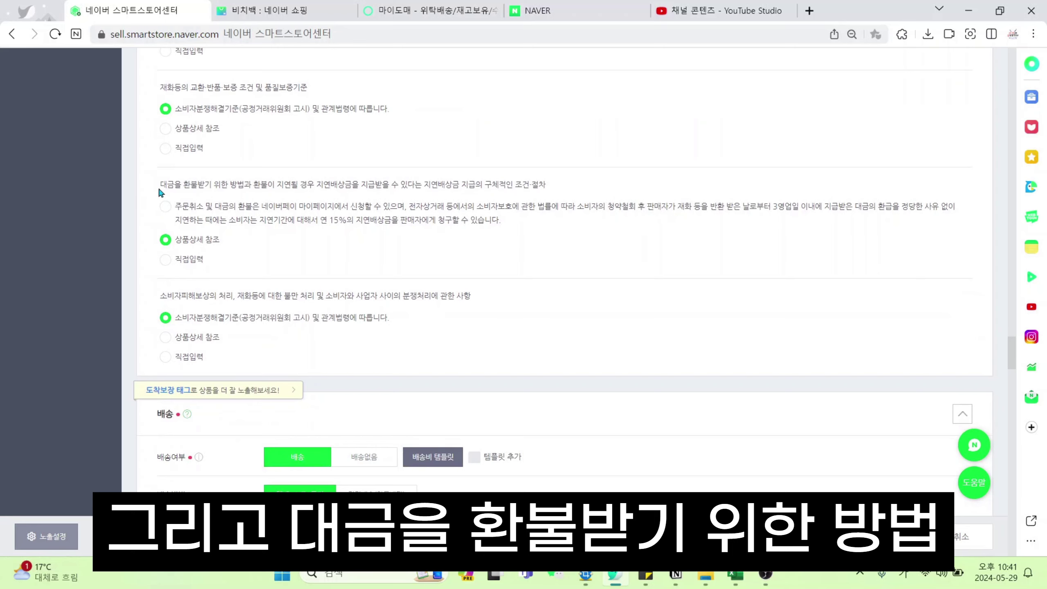
{"action": "left_click_drag", "start_coordinate": [159, 186], "coordinate": [253, 196]}
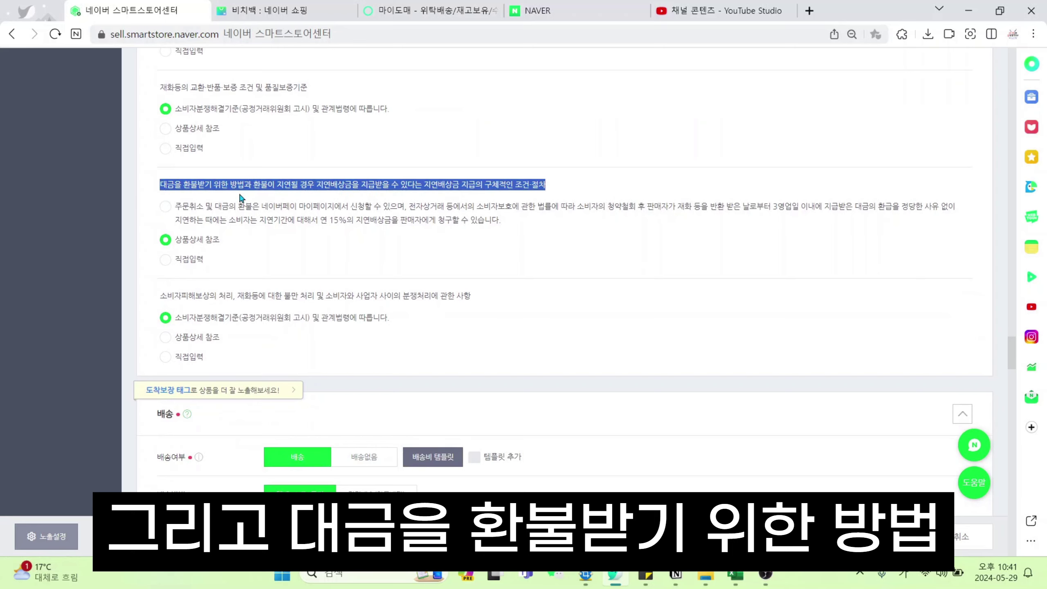
{"action": "left_click_drag", "start_coordinate": [175, 239], "coordinate": [221, 240]}
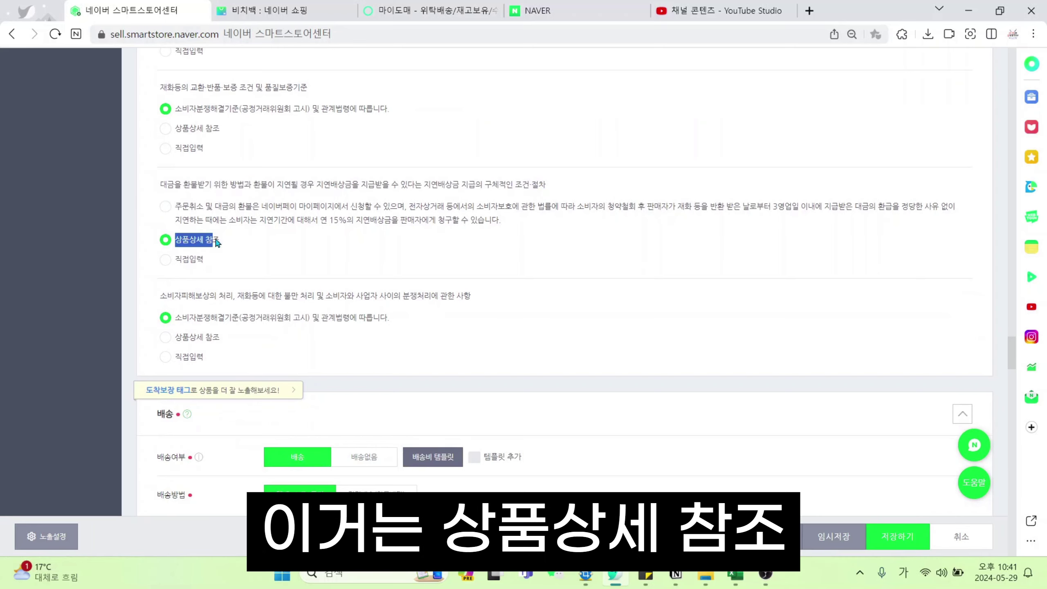
{"action": "left_click", "coordinate": [298, 250]}
- Check that the consumer compensation and dispute handling item uses 소비자분쟁해결기준(공정거래위원회 고시)
{"action": "scroll", "coordinate": [298, 249], "scroll_direction": "down", "scroll_amount": 3}
{"action": "left_click_drag", "start_coordinate": [160, 169], "coordinate": [233, 170]}
{"action": "left_click", "coordinate": [220, 200]}
{"action": "left_click_drag", "start_coordinate": [177, 193], "coordinate": [234, 196]}
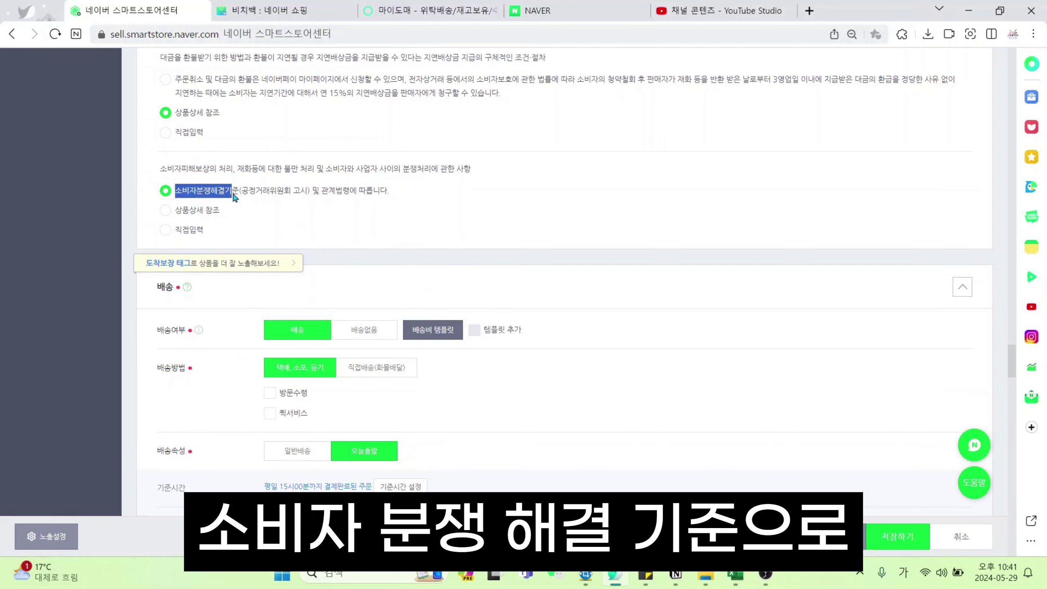
{"action": "left_click", "coordinate": [517, 199]}
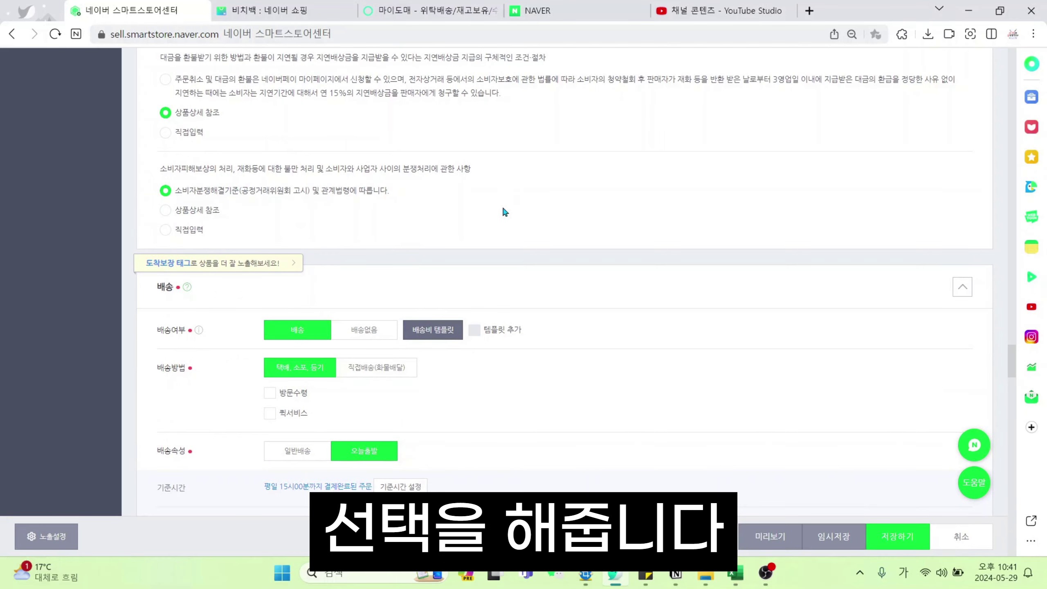
- Set the 배송속성 in the delivery section to 오늘출발
{"action": "scroll", "coordinate": [477, 293], "scroll_direction": "down", "scroll_amount": 3}
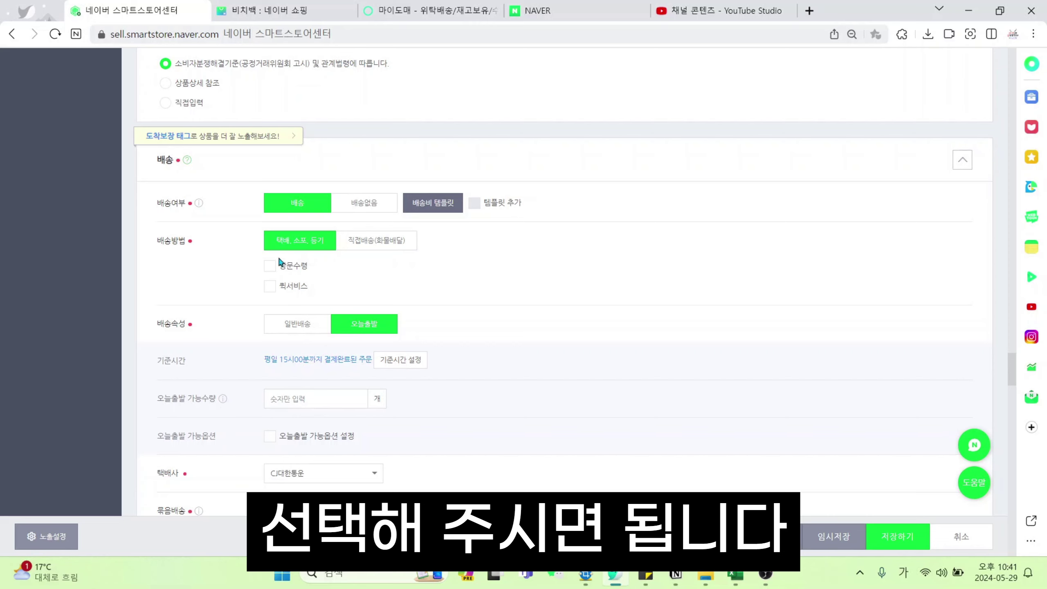
{"action": "left_click", "coordinate": [296, 333]}
{"action": "left_click", "coordinate": [370, 333]}
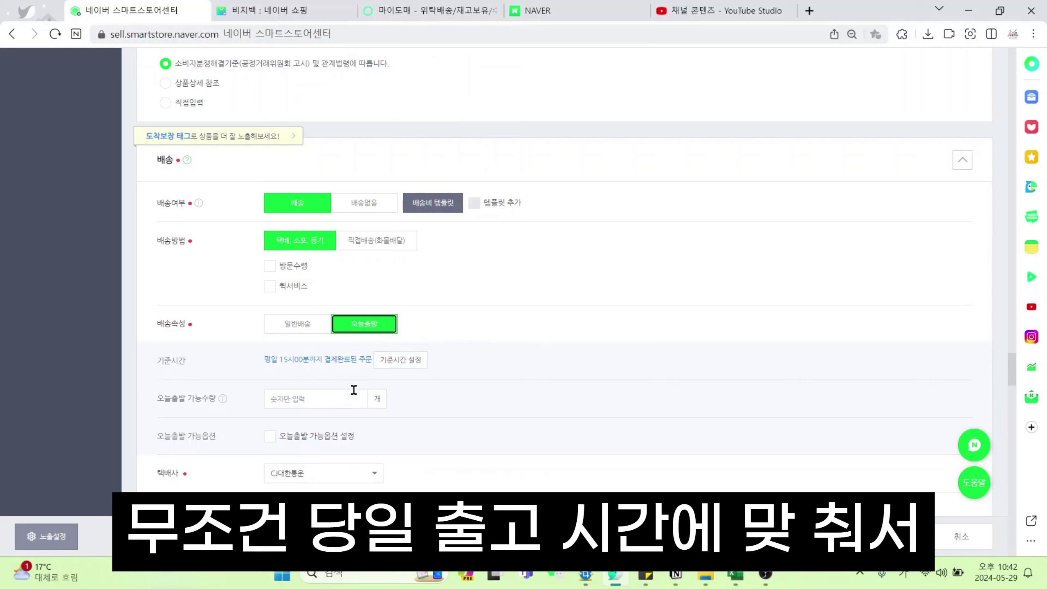
- Set the 오늘출발 기준시간 to 11:00 on weekdays, save it and accept the change for all same-day dispatch products
{"action": "left_click", "coordinate": [401, 364]}
{"action": "left_click", "coordinate": [470, 149]}
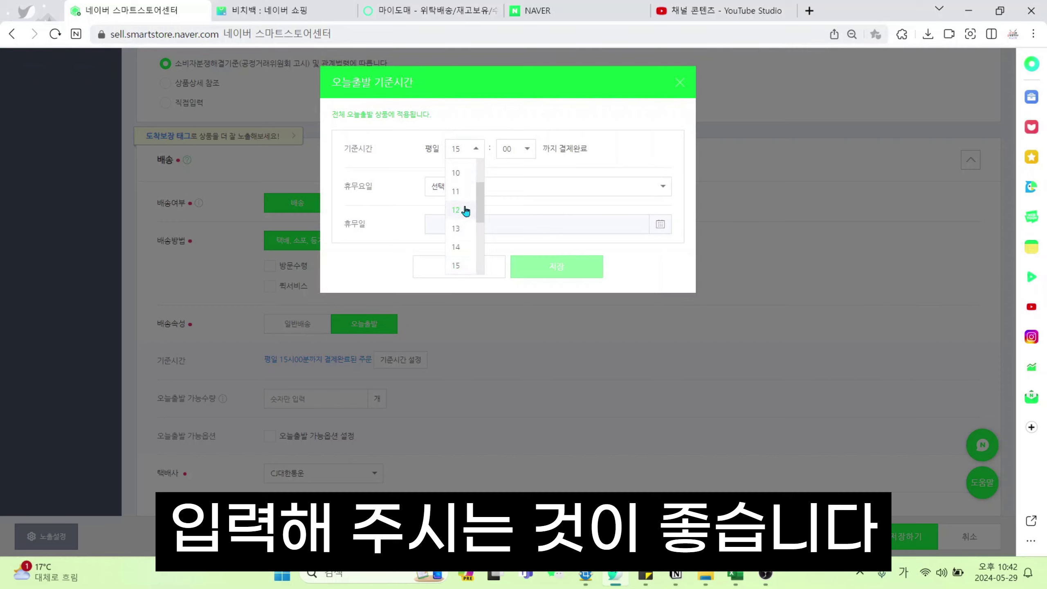
{"action": "left_click", "coordinate": [465, 201]}
{"action": "left_click", "coordinate": [464, 149]}
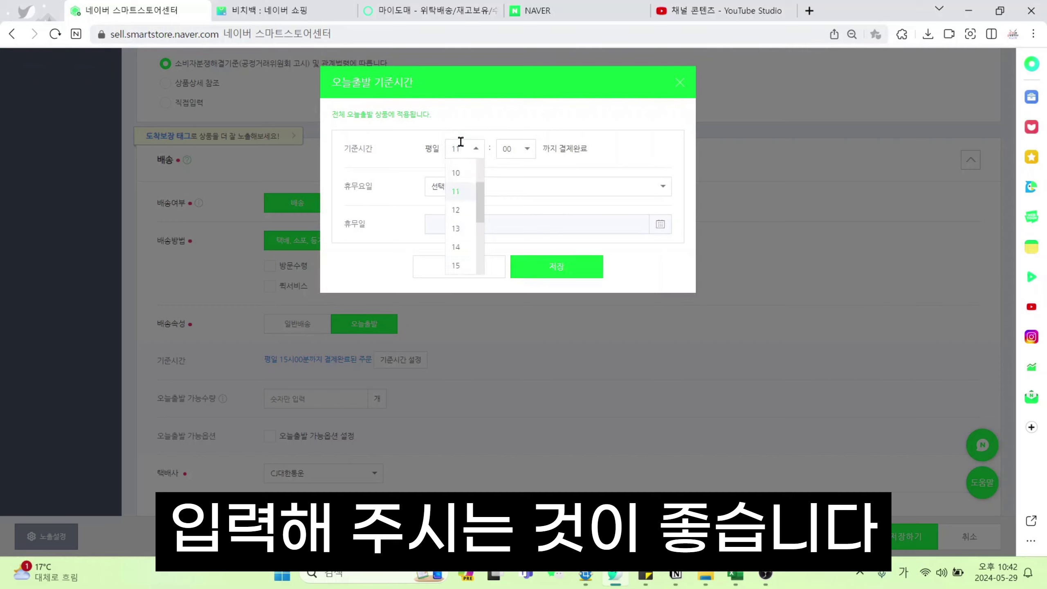
{"action": "scroll", "coordinate": [478, 217], "scroll_direction": "up", "scroll_amount": 3}
{"action": "scroll", "coordinate": [460, 263], "scroll_direction": "down", "scroll_amount": 2}
{"action": "left_click", "coordinate": [459, 267]}
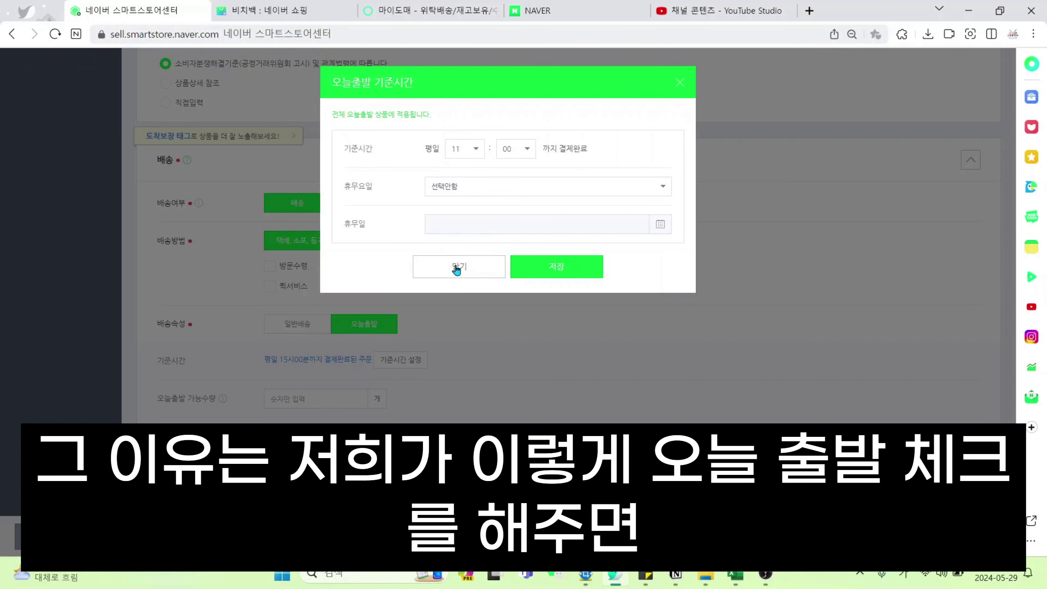
{"action": "left_click", "coordinate": [578, 274]}
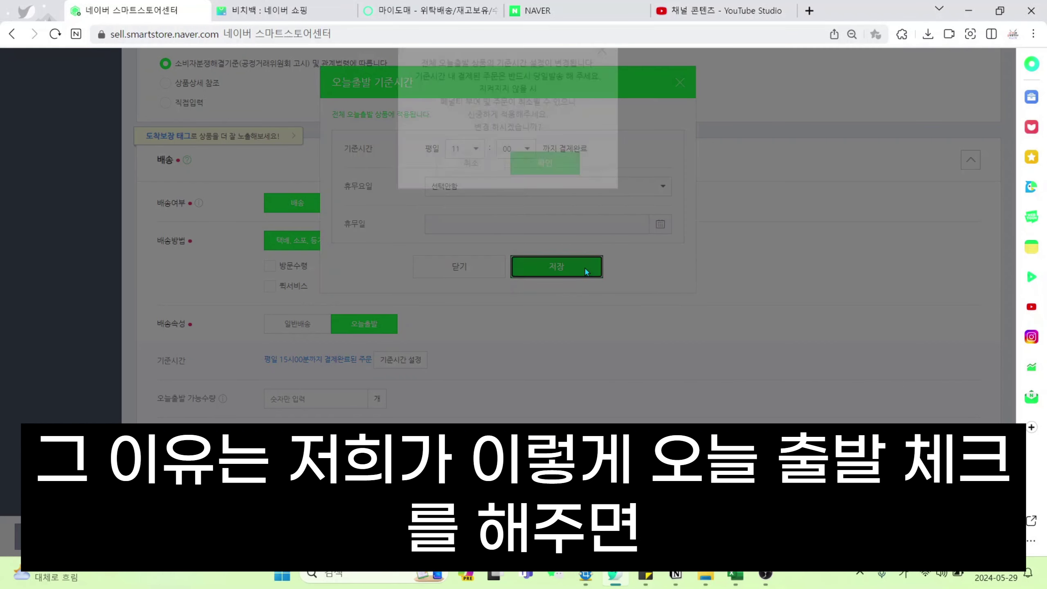
{"action": "left_click", "coordinate": [544, 181]}
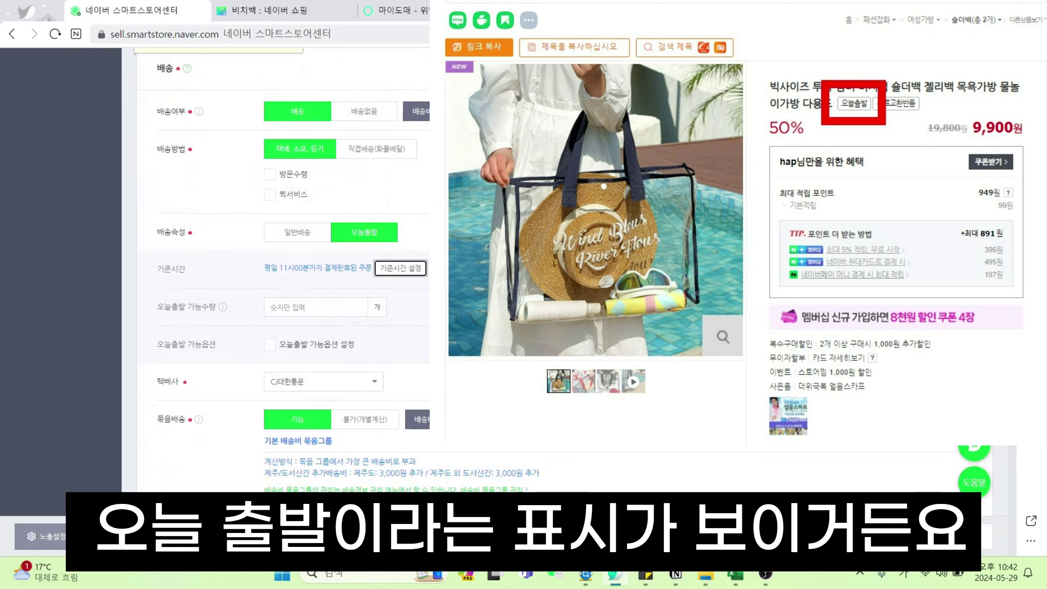
- Set the 오늘출발 기준시간 back to 15:00 on weekdays
{"action": "left_click", "coordinate": [400, 360]}
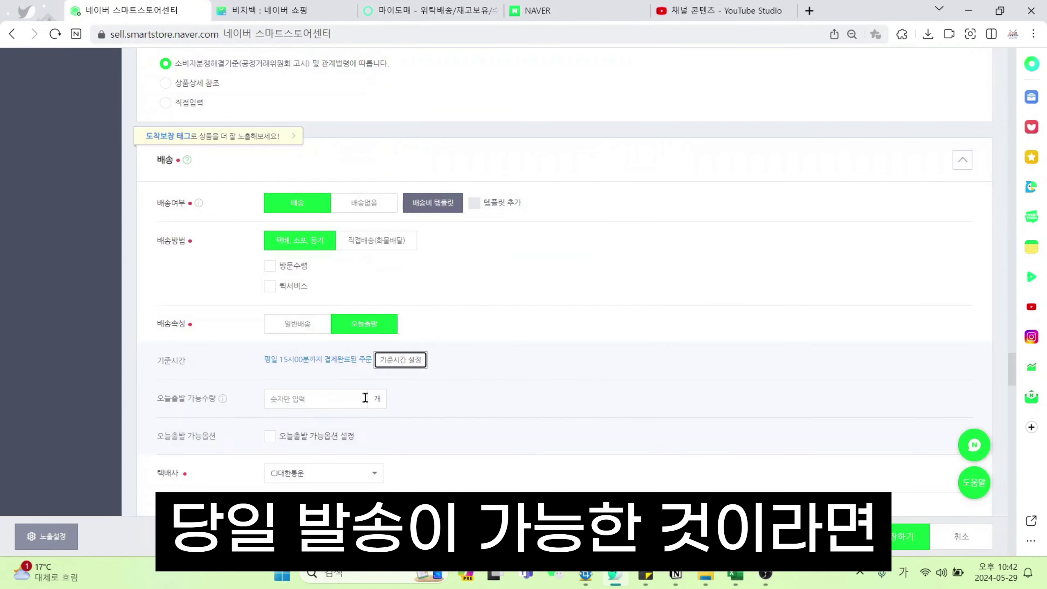
{"action": "scroll", "coordinate": [620, 310], "scroll_direction": "down", "scroll_amount": 3}
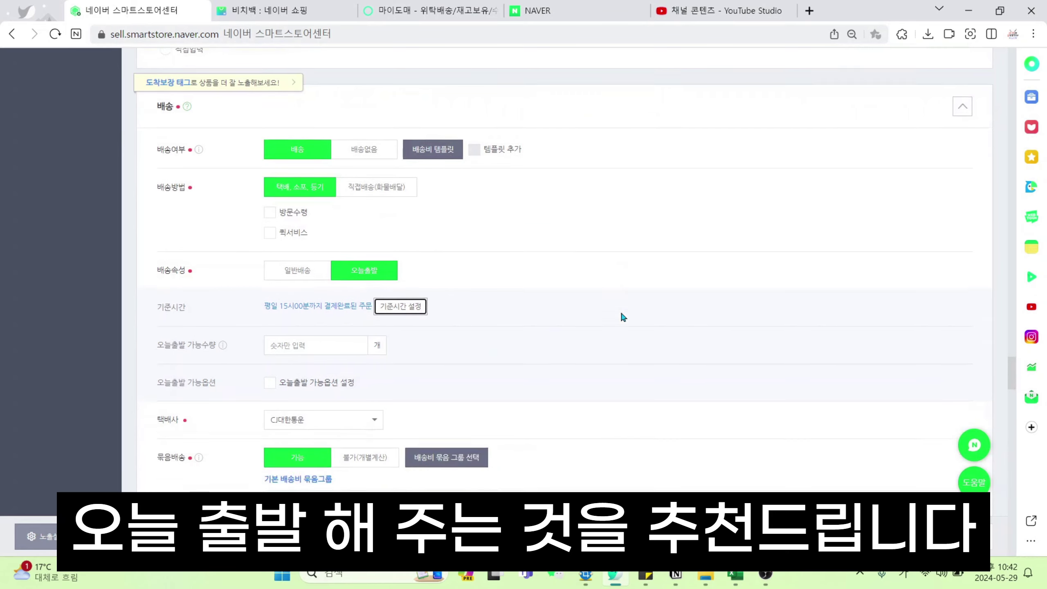
{"action": "left_click", "coordinate": [469, 273]}
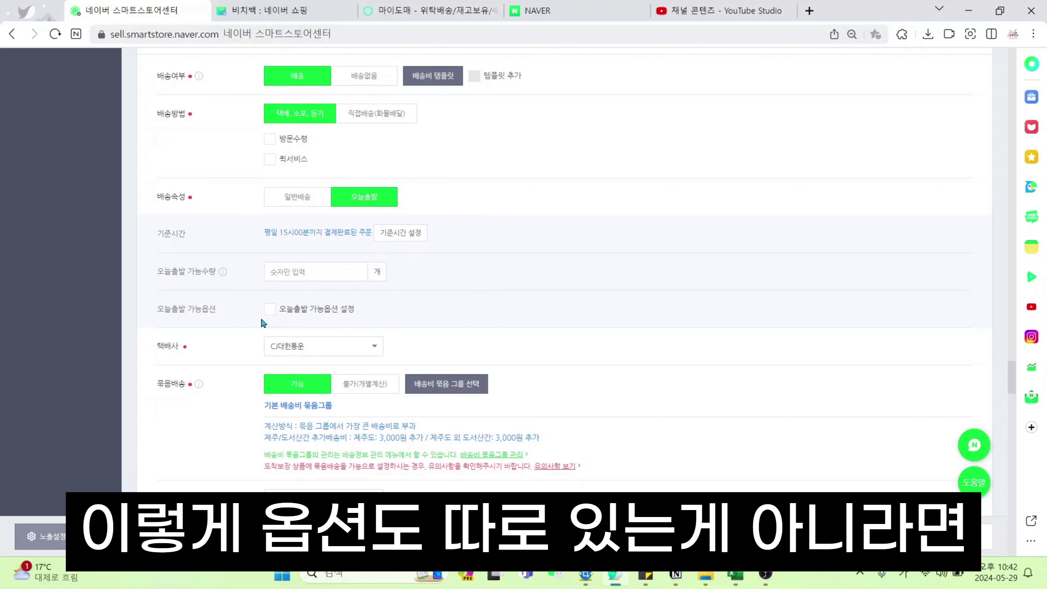
- Glance at the supplier's beach bag page on 마이도매, and set 묶음배송 to 불가(개별계산) in the delivery section
{"action": "scroll", "coordinate": [461, 275], "scroll_direction": "down", "scroll_amount": 3}
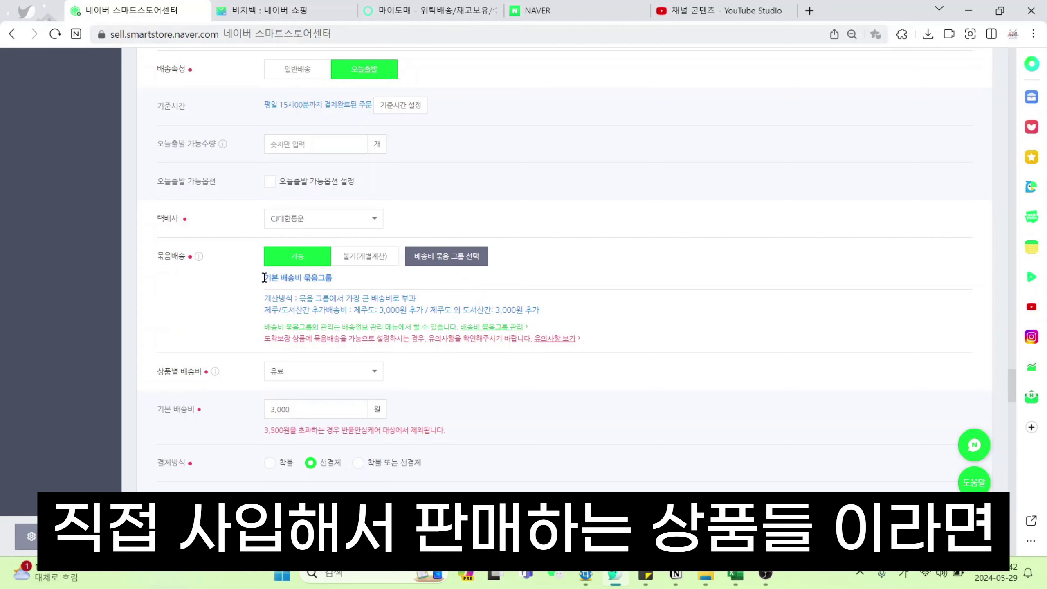
{"action": "left_click", "coordinate": [433, 21]}
{"action": "scroll", "coordinate": [705, 356], "scroll_direction": "up", "scroll_amount": 5}
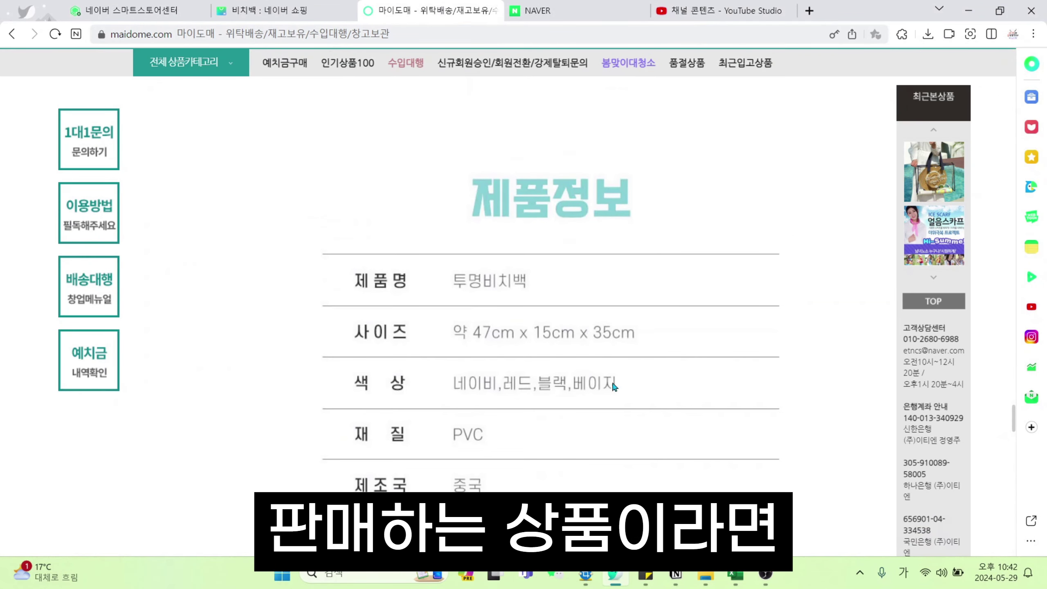
{"action": "left_click", "coordinate": [143, 3]}
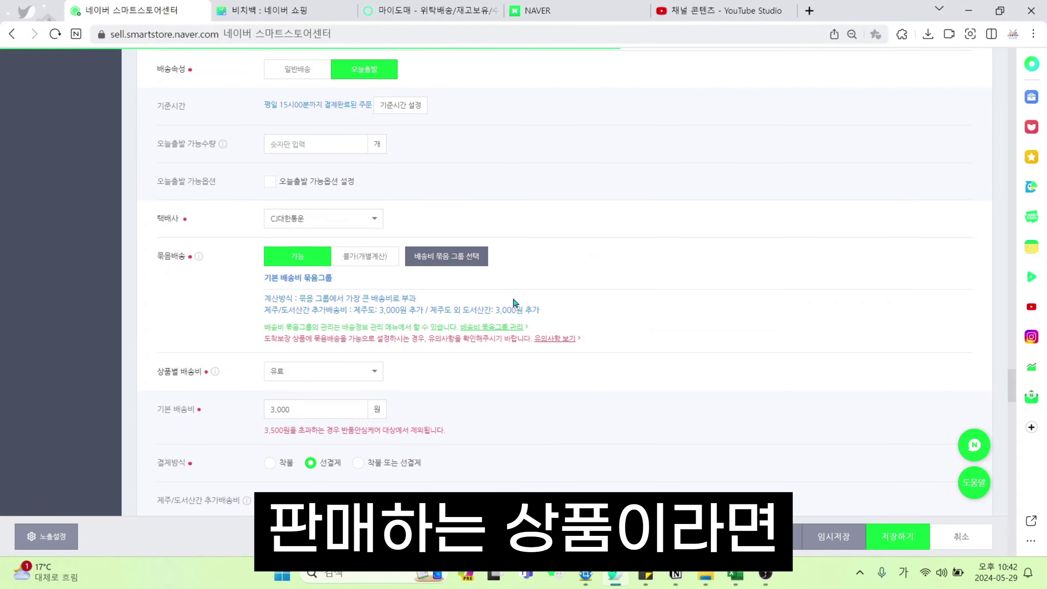
{"action": "left_click", "coordinate": [385, 258]}
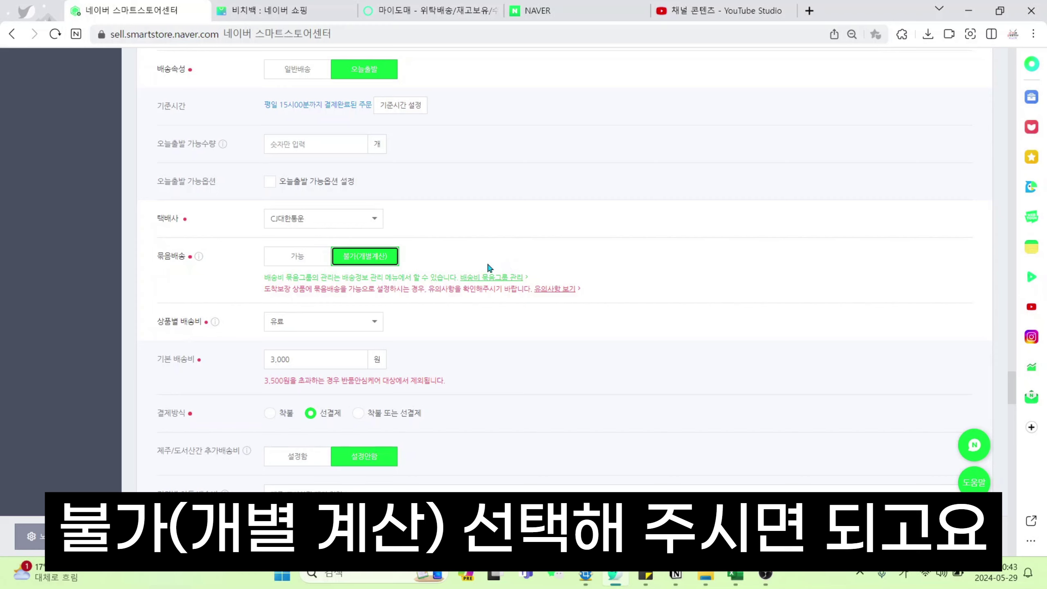
- Choose 유료 as the 상품별 배송비 type and open its options again
{"action": "left_click", "coordinate": [365, 329]}
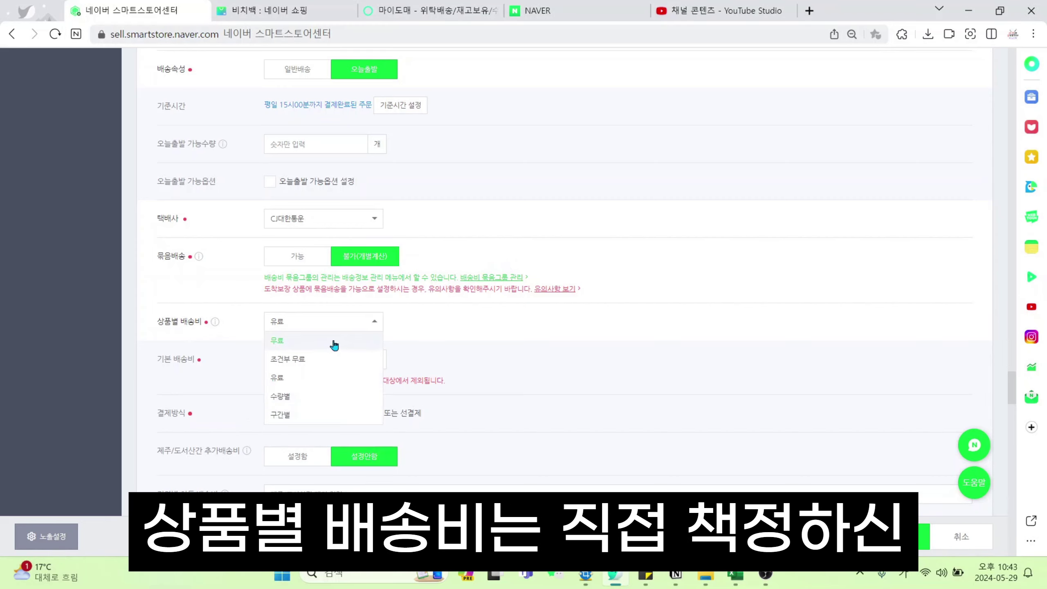
{"action": "left_click", "coordinate": [326, 378]}
{"action": "left_click", "coordinate": [338, 318]}
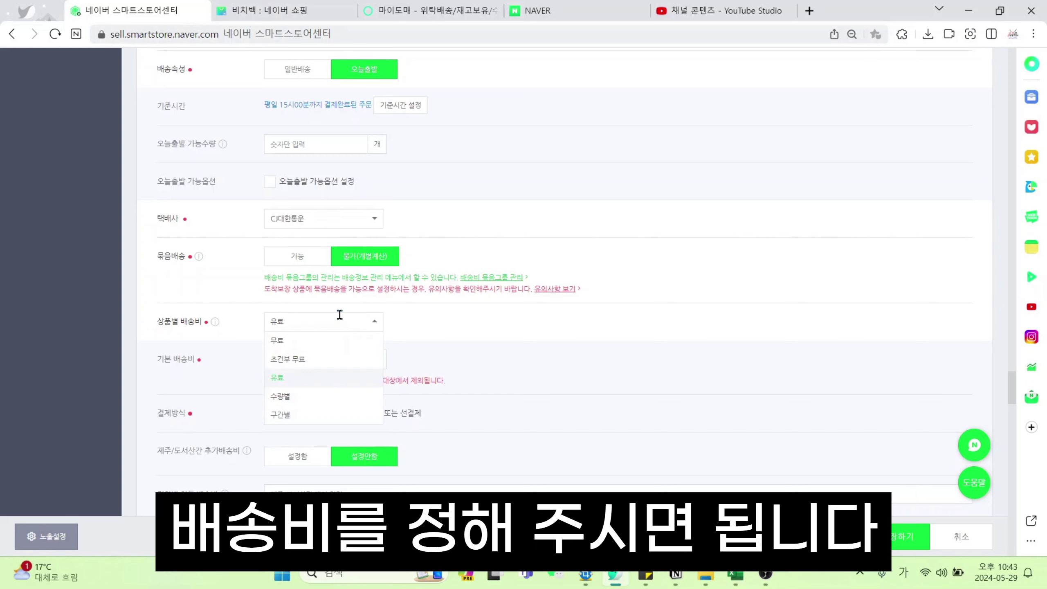
- Set the per-product shipping fee type to 무료 (free)
{"action": "left_click", "coordinate": [319, 342]}
{"action": "left_click", "coordinate": [357, 325]}
{"action": "left_click", "coordinate": [332, 339]}
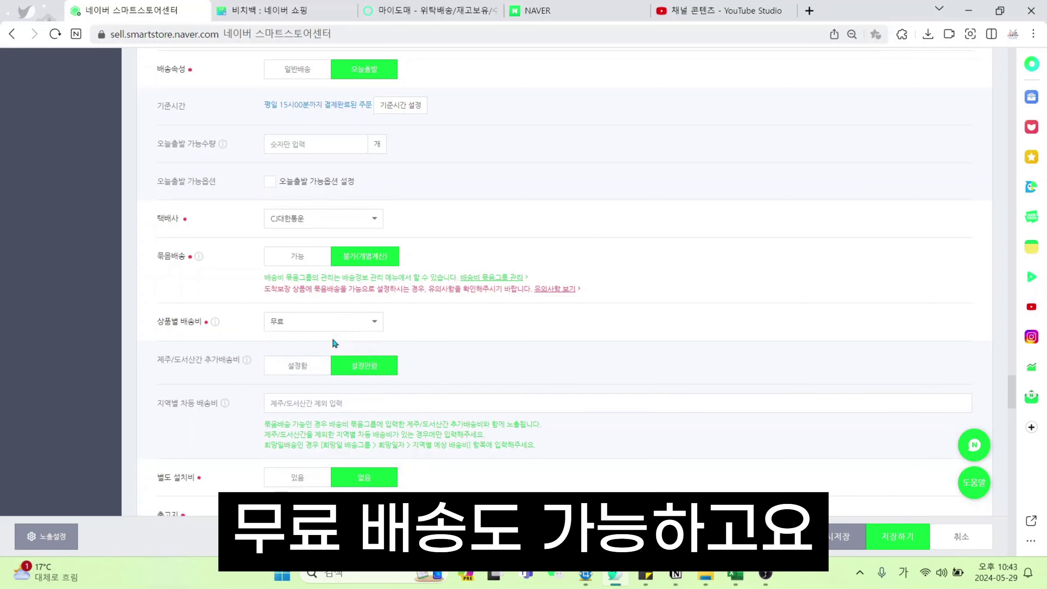
- Set the shipping fee type to 조건부 무료 (conditionally free), with free shipping for orders of 20,000 won or more
{"action": "left_click", "coordinate": [352, 320]}
{"action": "left_click", "coordinate": [334, 360]}
{"action": "left_click_drag", "start_coordinate": [323, 360], "coordinate": [246, 367]}
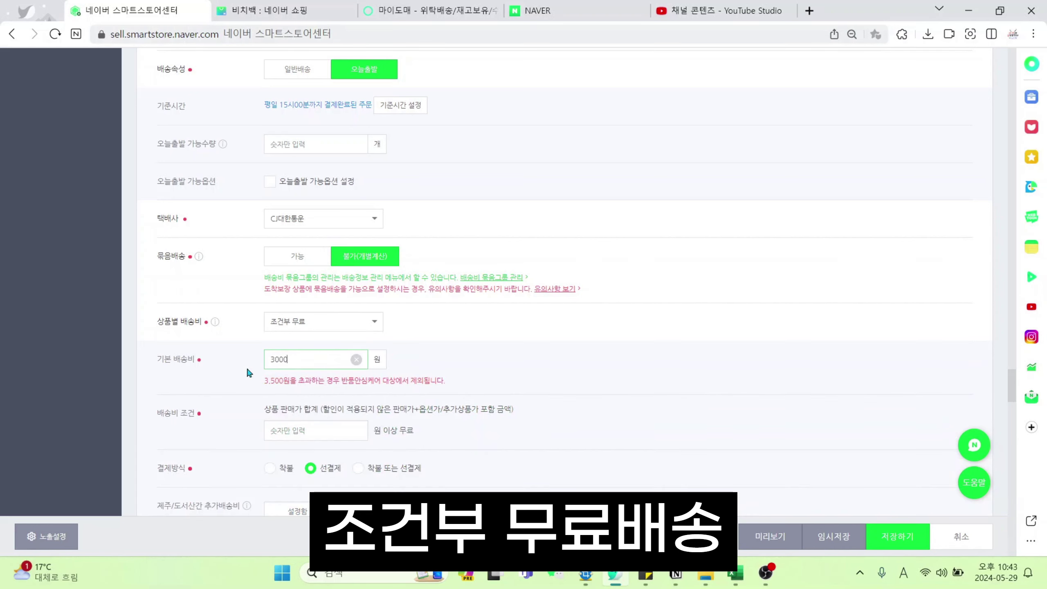
{"action": "left_click", "coordinate": [315, 358]}
{"action": "left_click", "coordinate": [304, 431]}
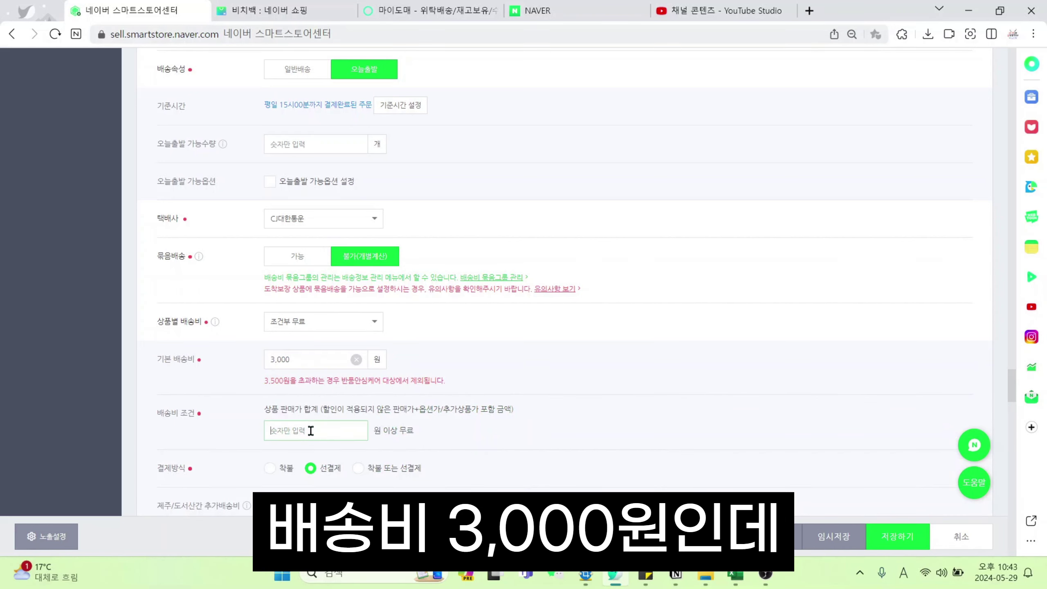
{"action": "type", "text": "20,000"}
{"action": "left_click", "coordinate": [491, 434]}
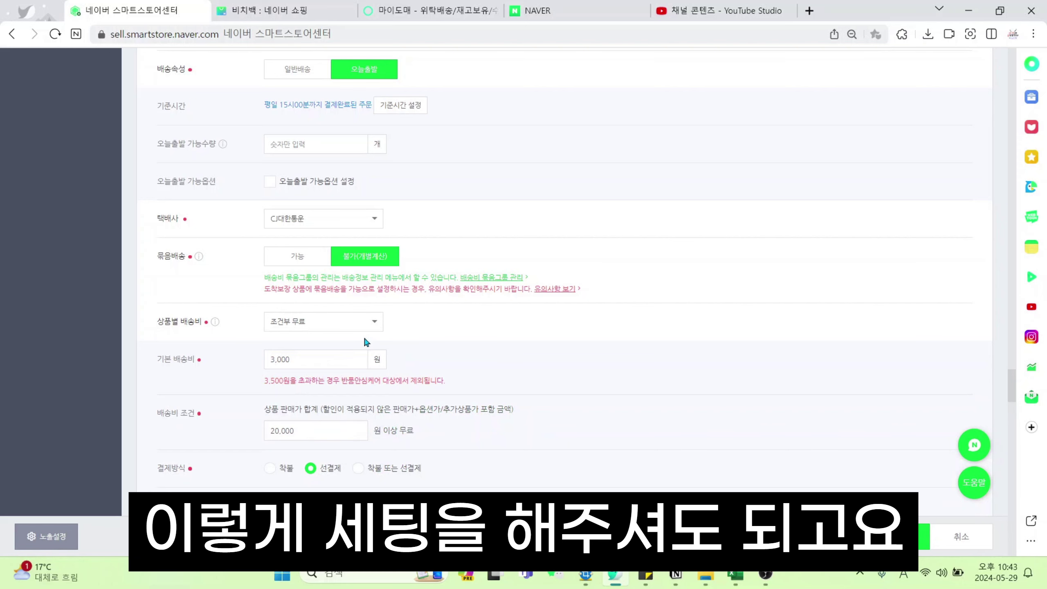
- Set the per-product shipping fee type to 유료 (paid)
{"action": "left_click", "coordinate": [353, 323]}
{"action": "left_click", "coordinate": [310, 379]}
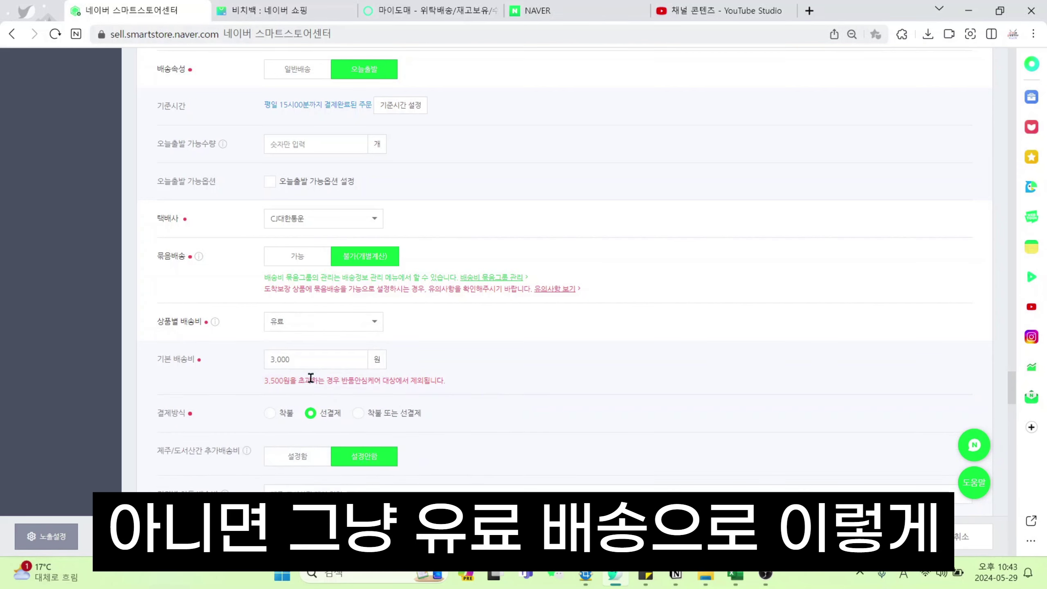
{"action": "left_click", "coordinate": [325, 363]}
{"action": "left_click", "coordinate": [519, 364]}
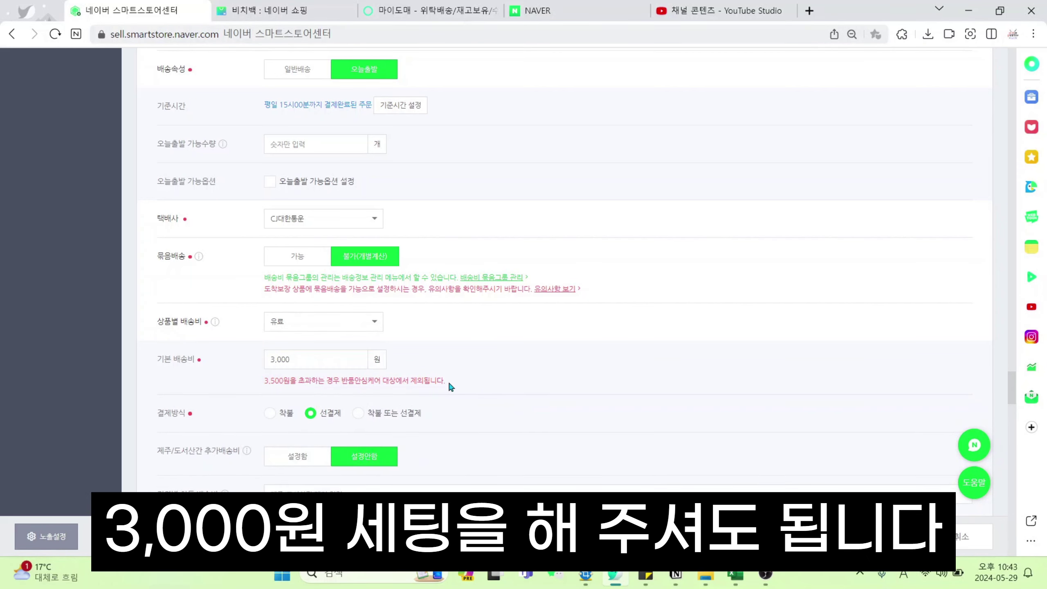
- Enable the Jeju/remote-area additional shipping fee with 2권역 zones and set it to 3,000 won
{"action": "scroll", "coordinate": [448, 380], "scroll_direction": "down", "scroll_amount": 3}
{"action": "scroll", "coordinate": [451, 370], "scroll_direction": "down", "scroll_amount": 3}
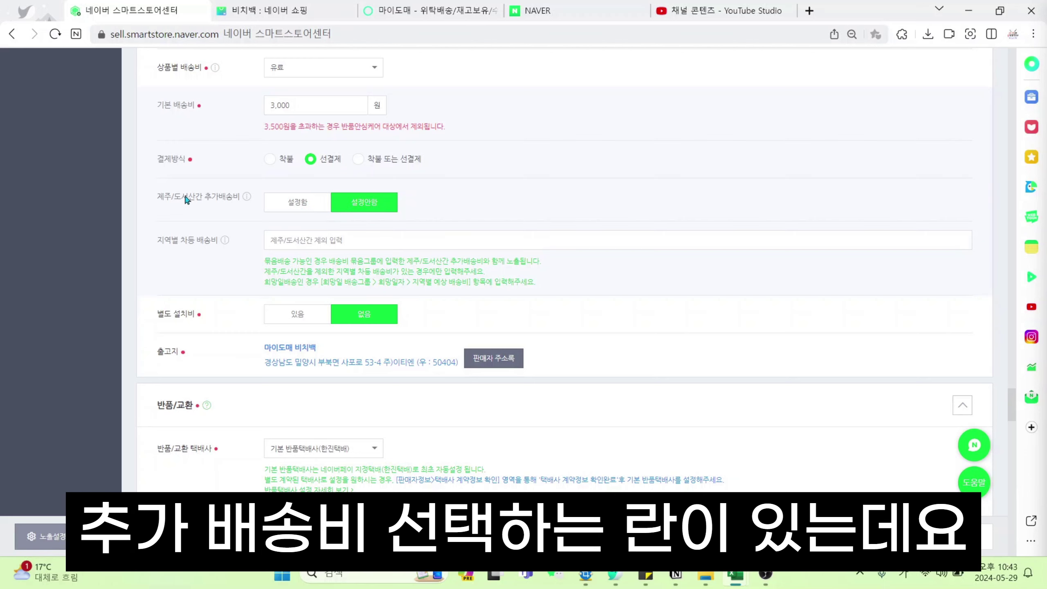
{"action": "left_click", "coordinate": [286, 210]}
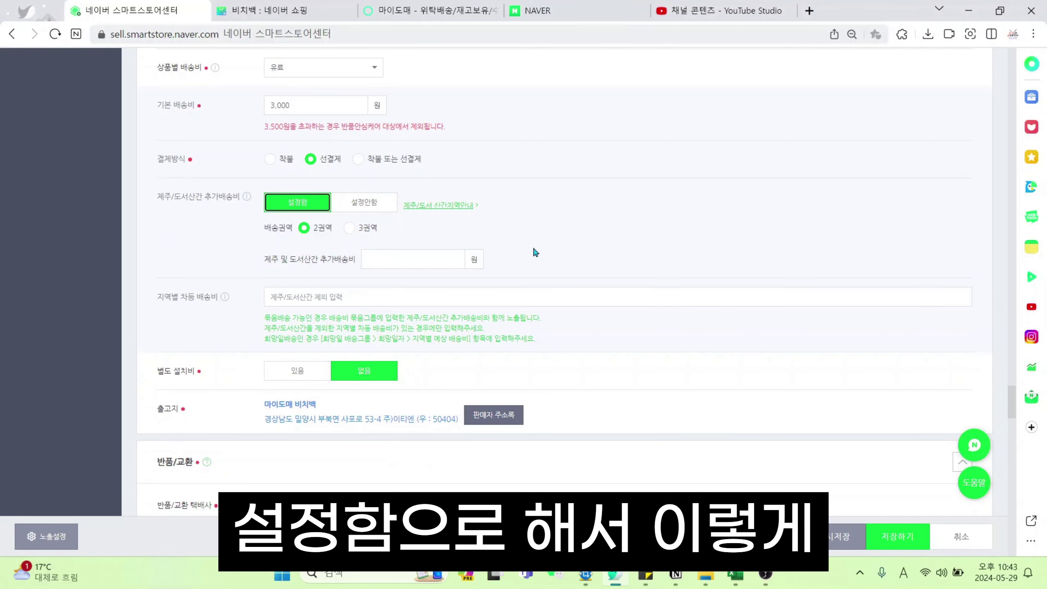
{"action": "left_click", "coordinate": [477, 284]}
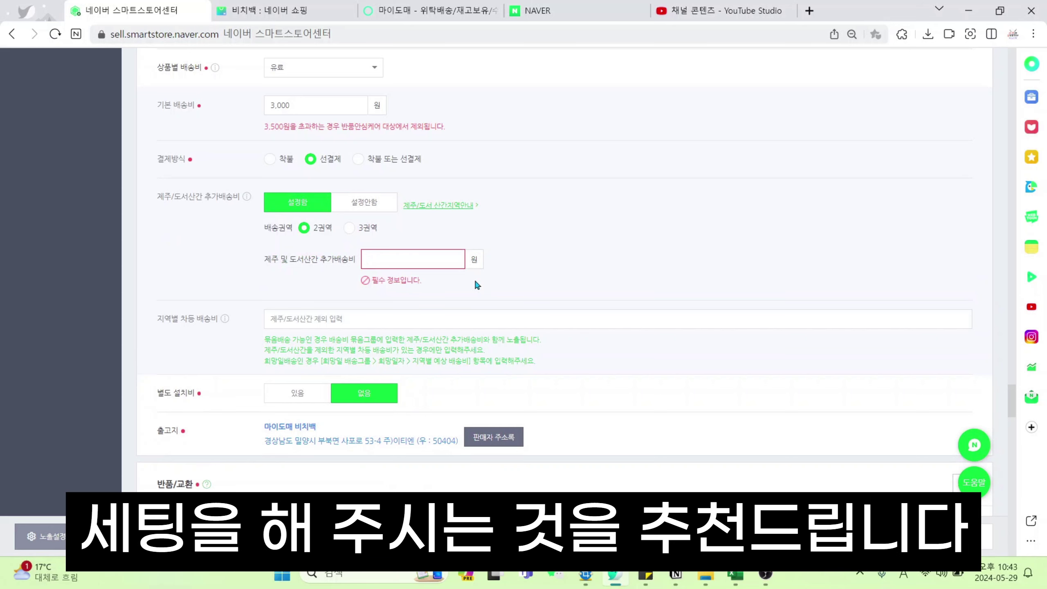
{"action": "type", "text": "3000"}
{"action": "left_click", "coordinate": [552, 255]}
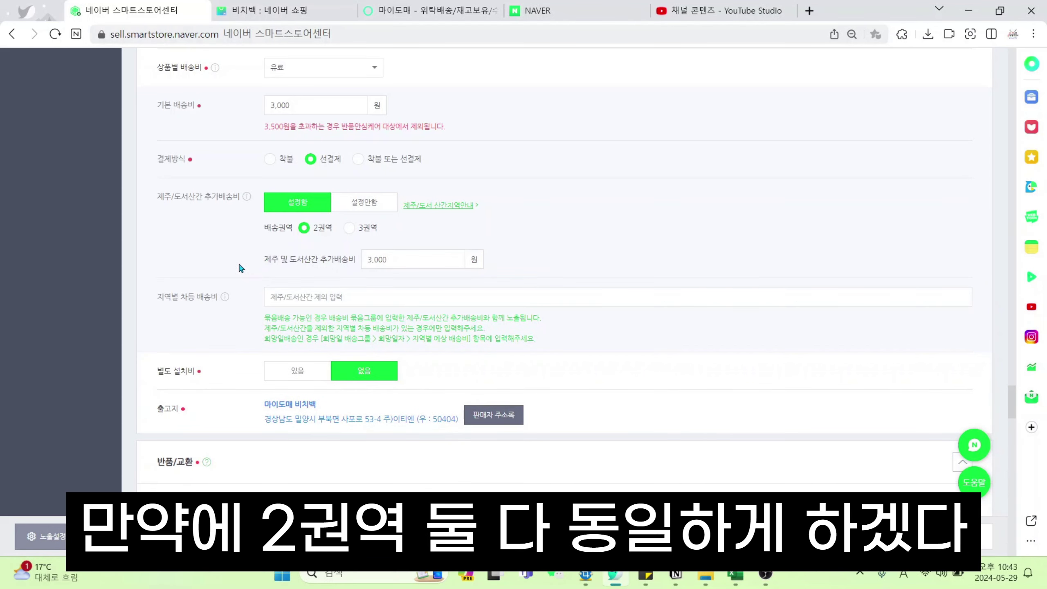
{"action": "left_click_drag", "start_coordinate": [238, 262], "coordinate": [437, 267]}
{"action": "left_click_drag", "start_coordinate": [246, 260], "coordinate": [300, 264]}
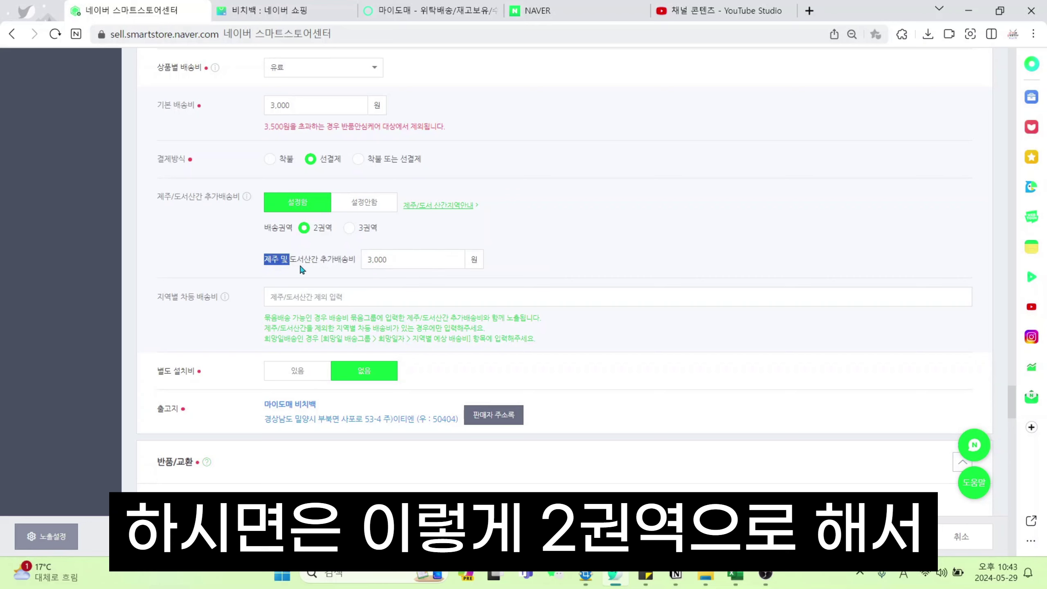
{"action": "left_click", "coordinate": [409, 273]}
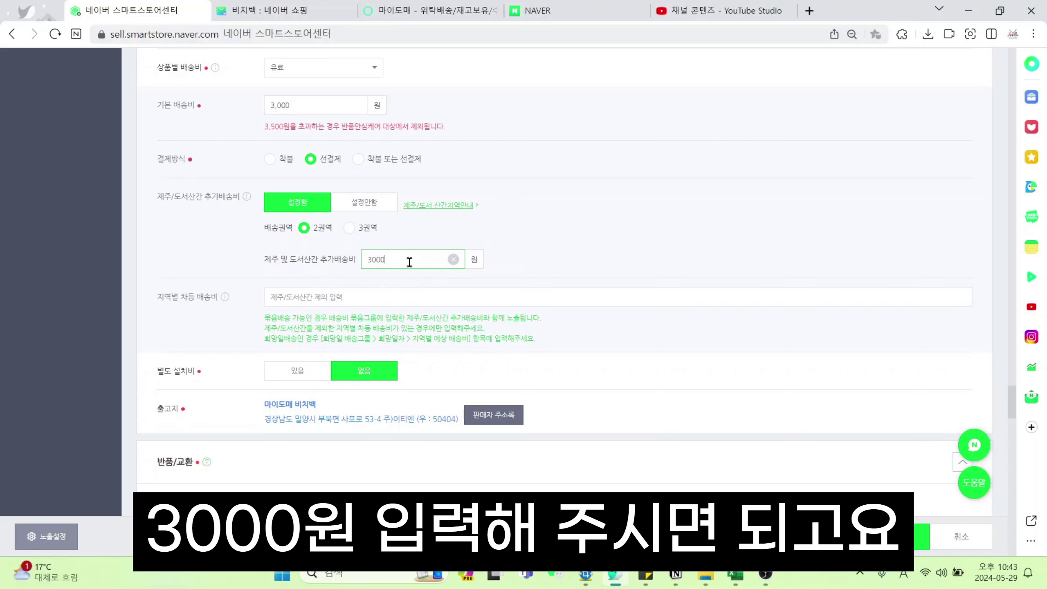
- Switch the delivery zones to 3권역 and set the additional fee for remote areas outside Jeju to 4,000 won
{"action": "left_click", "coordinate": [349, 228]}
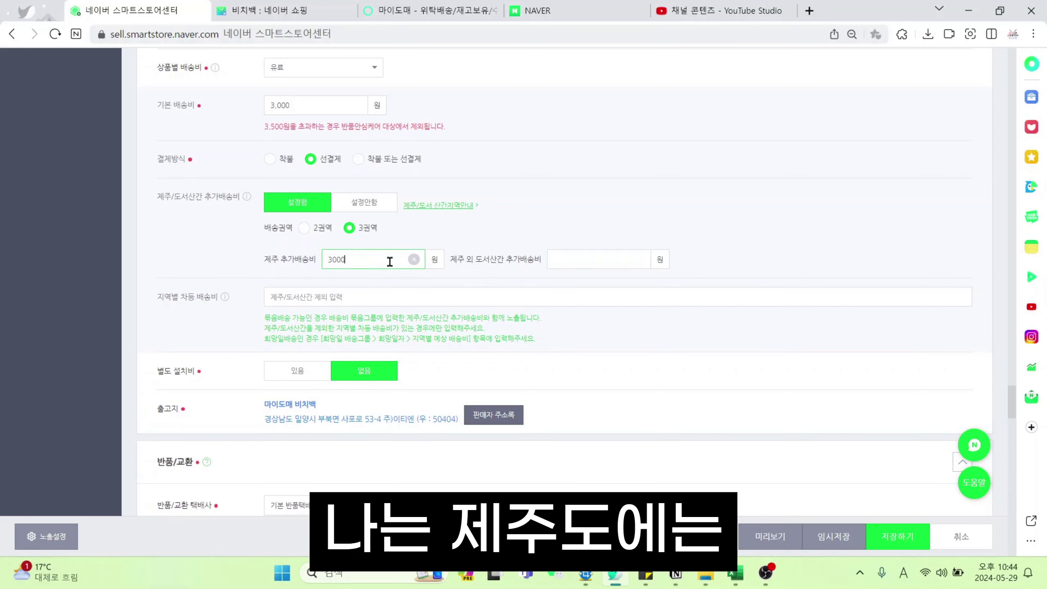
{"action": "left_click_drag", "start_coordinate": [263, 260], "coordinate": [309, 275]}
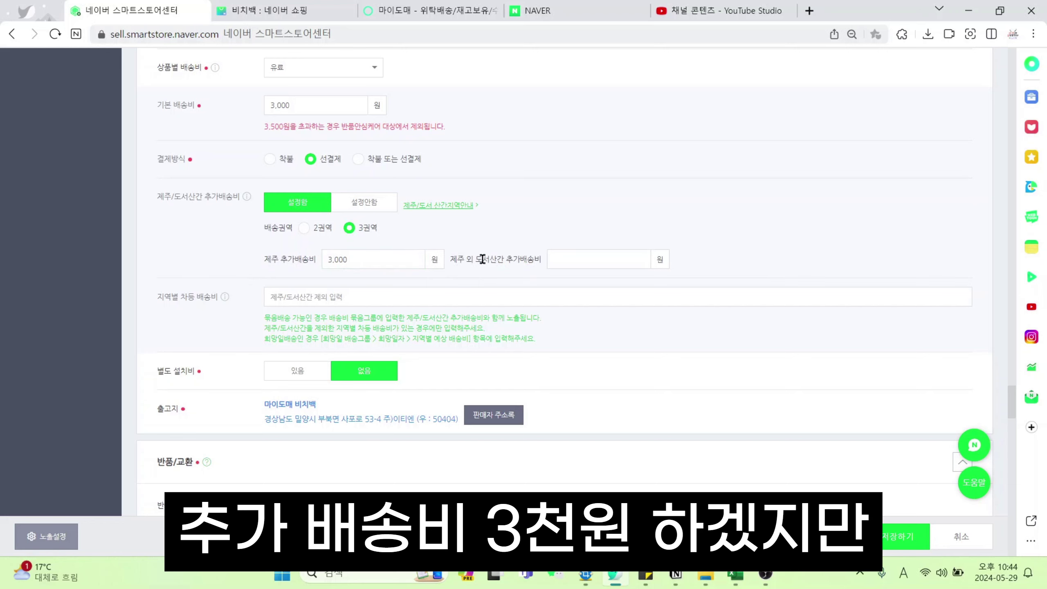
{"action": "left_click_drag", "start_coordinate": [450, 259], "coordinate": [497, 268]}
{"action": "left_click", "coordinate": [532, 272]}
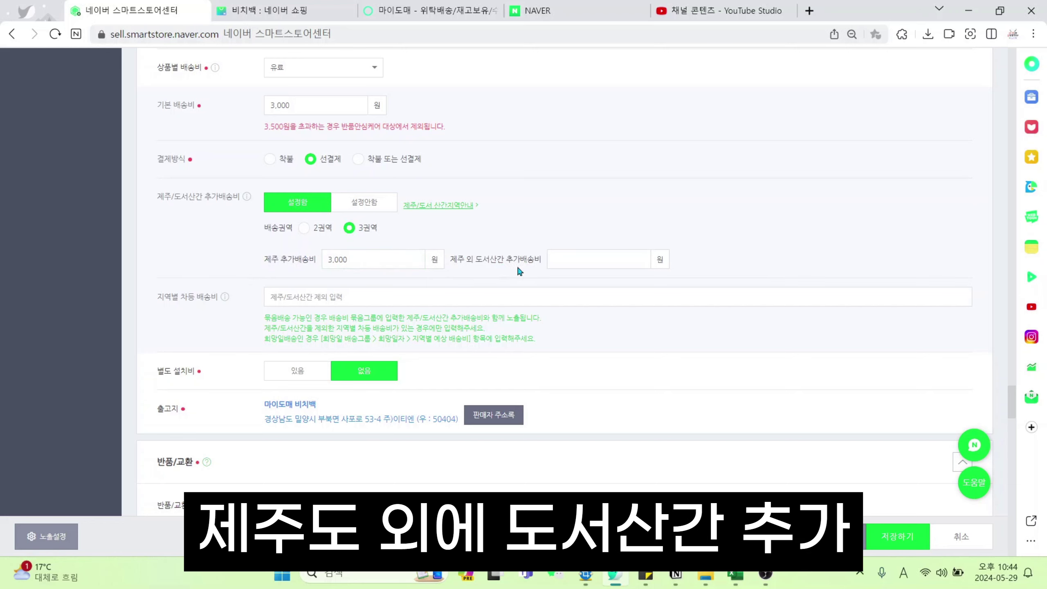
{"action": "left_click", "coordinate": [579, 259]}
{"action": "type", "text": "4,00"}
{"action": "type", "text": "00"}
{"action": "left_click", "coordinate": [748, 276]}
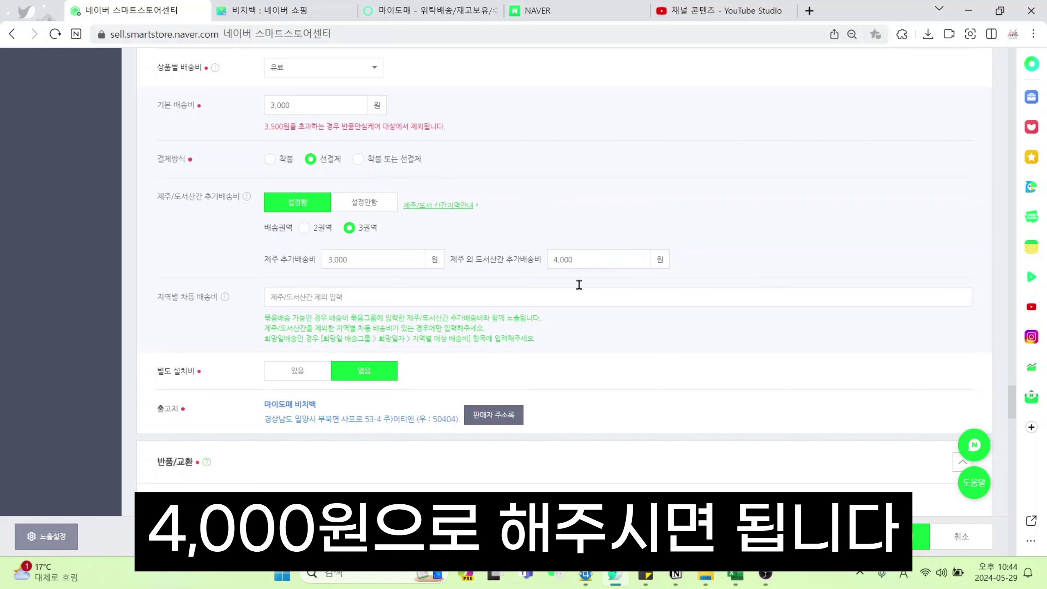
- Set the delivery zones back to 2권역 so Jeju and remote areas share one additional fee
{"action": "left_click", "coordinate": [304, 228]}
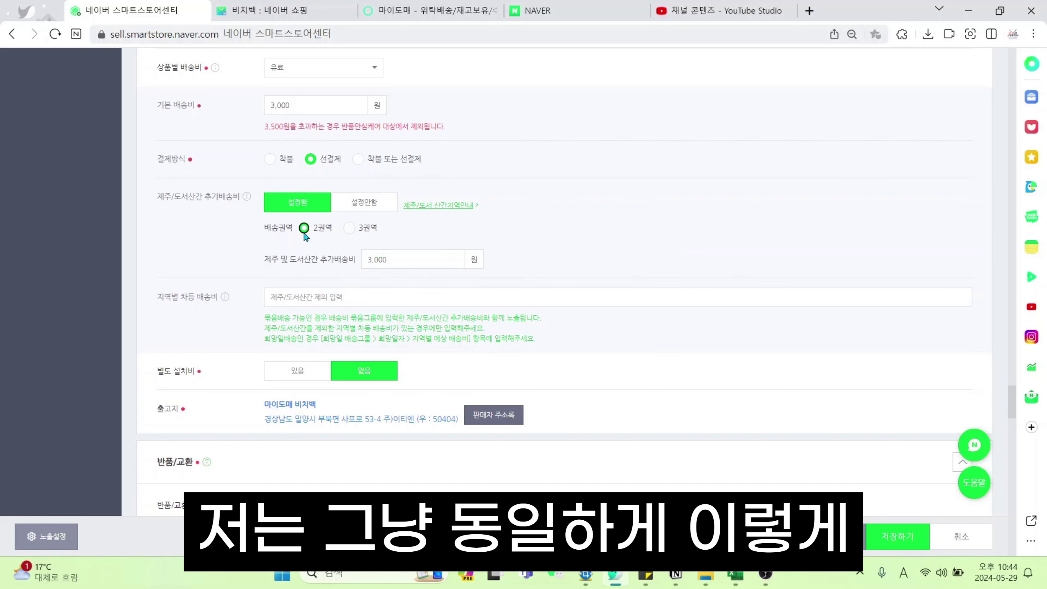
{"action": "left_click", "coordinate": [406, 261]}
{"action": "left_click", "coordinate": [538, 256]}
- Look up the return and exchange address on the 마이도메 wholesale product page and compare it with the store's shipping origin
{"action": "scroll", "coordinate": [539, 261], "scroll_direction": "down", "scroll_amount": 3}
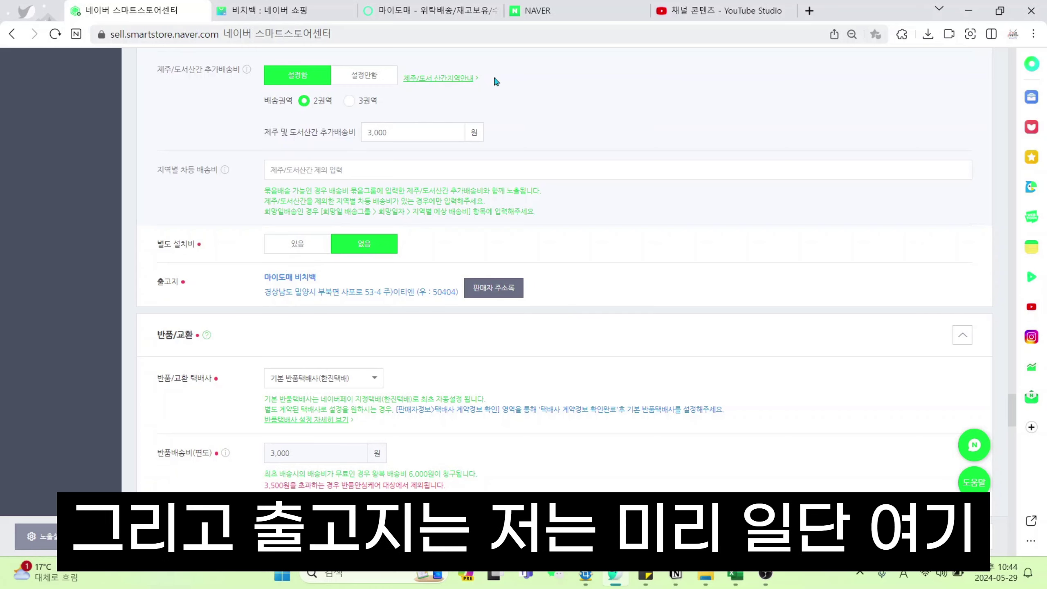
{"action": "left_click", "coordinate": [448, 5]}
{"action": "scroll", "coordinate": [692, 343], "scroll_direction": "down", "scroll_amount": 15}
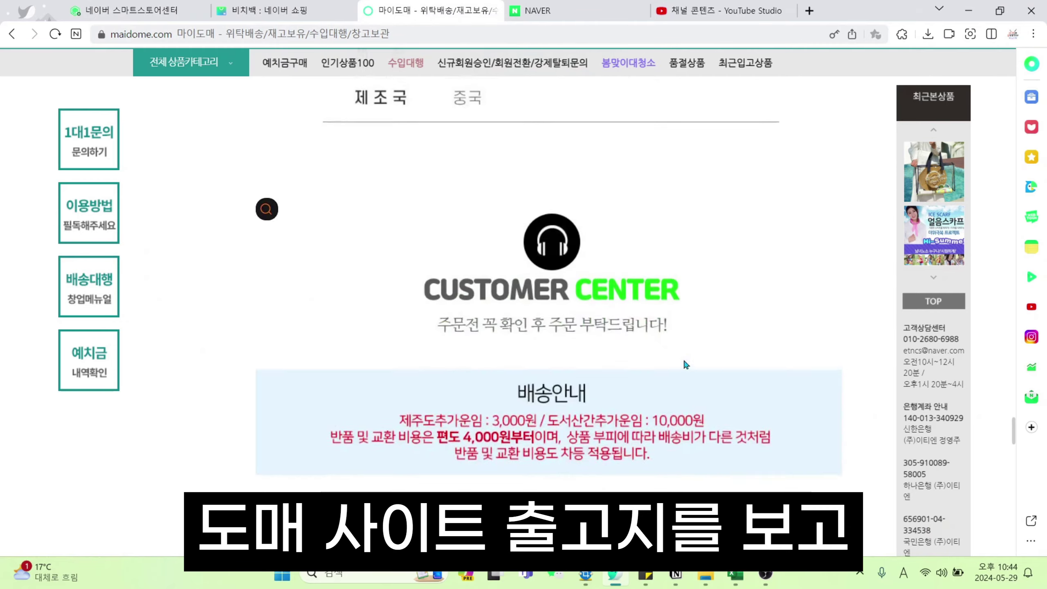
{"action": "scroll", "coordinate": [687, 364], "scroll_direction": "down", "scroll_amount": 12}
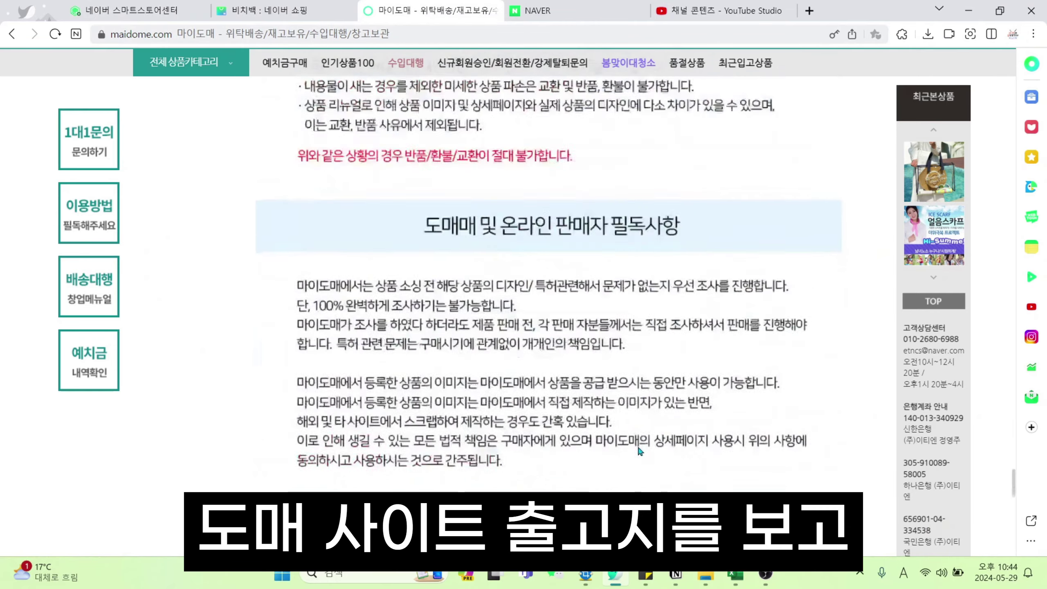
{"action": "scroll", "coordinate": [636, 449], "scroll_direction": "down", "scroll_amount": 8}
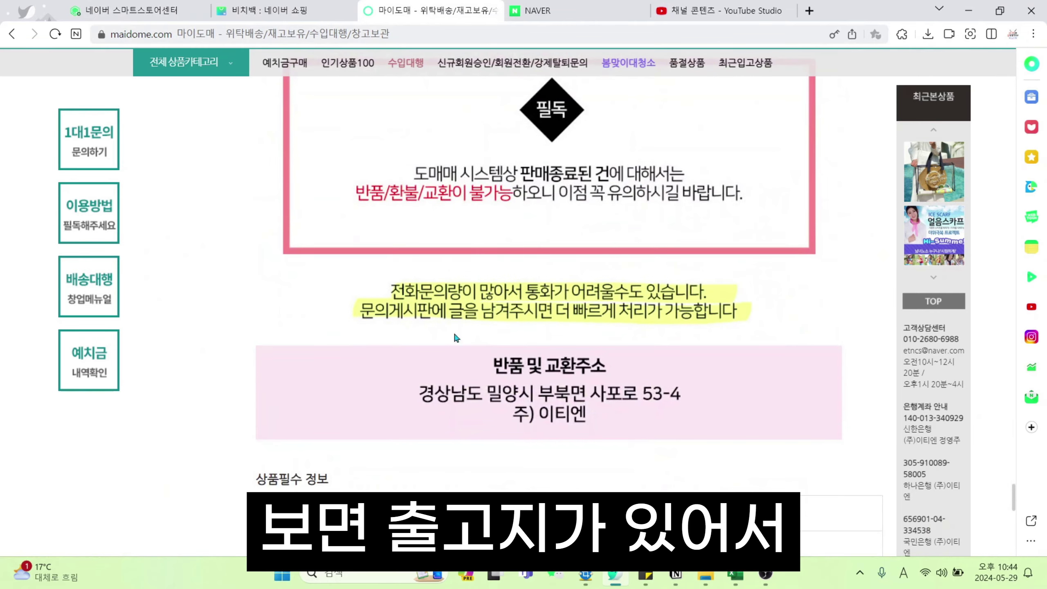
{"action": "left_click", "coordinate": [141, 8]}
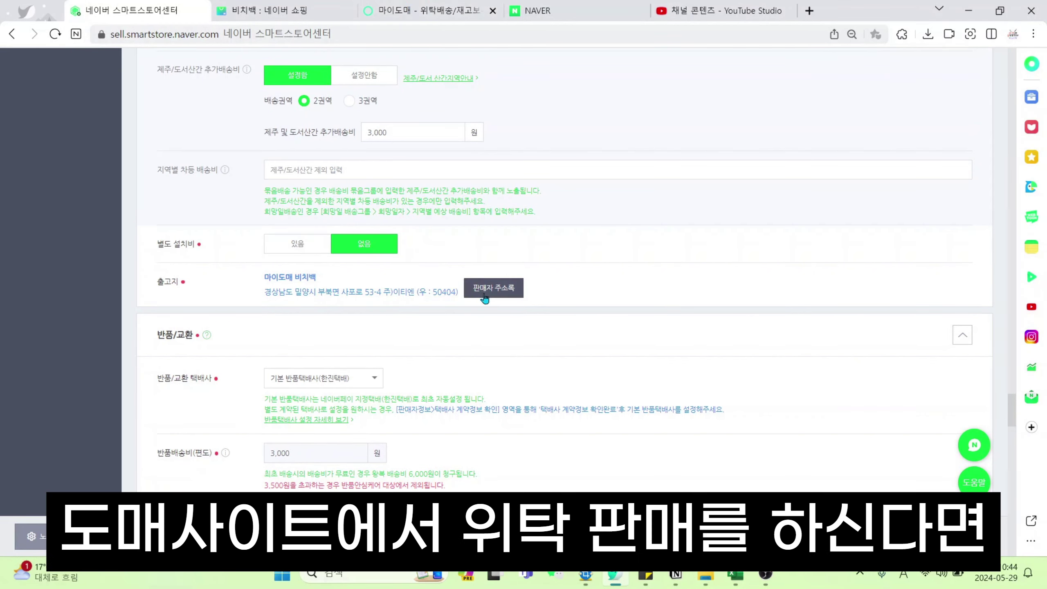
{"action": "left_click", "coordinate": [429, 9]}
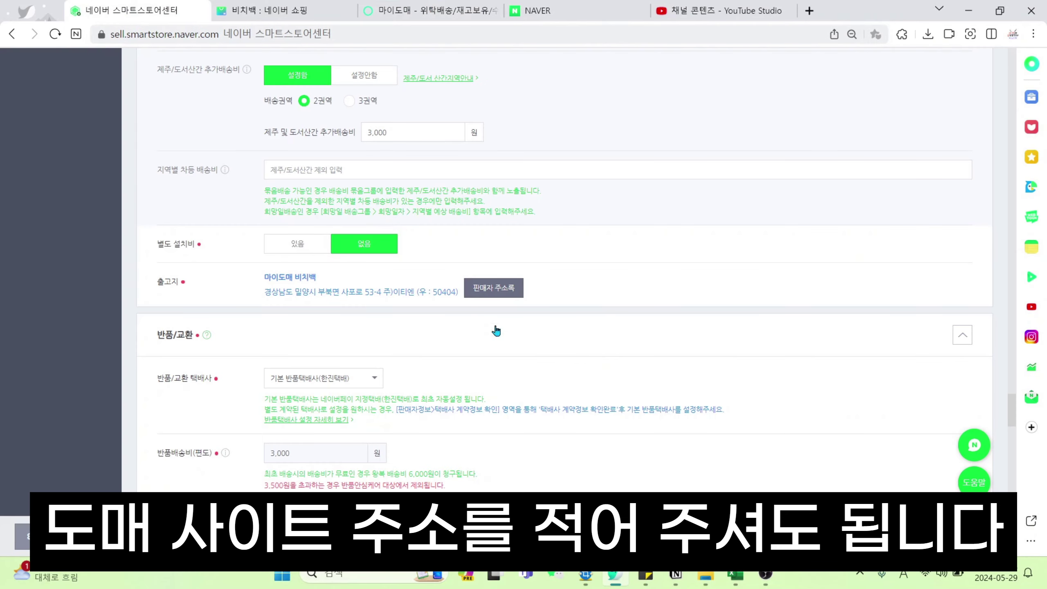
- Choose 기본 반품택배사(한진택배) as the return/exchange courier
{"action": "scroll", "coordinate": [548, 294], "scroll_direction": "down", "scroll_amount": 3}
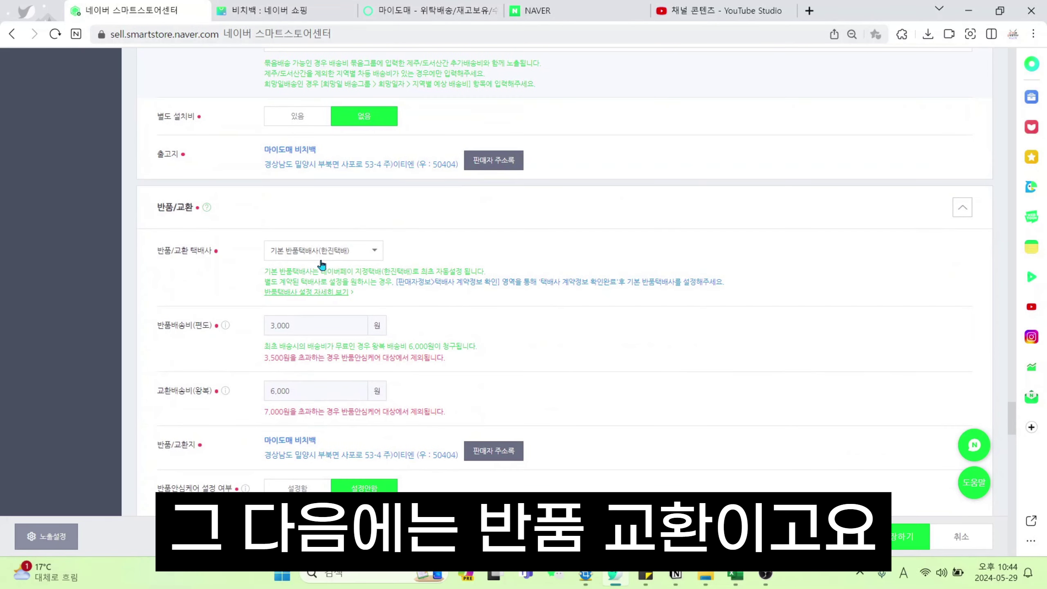
{"action": "left_click", "coordinate": [373, 254]}
{"action": "left_click", "coordinate": [334, 271]}
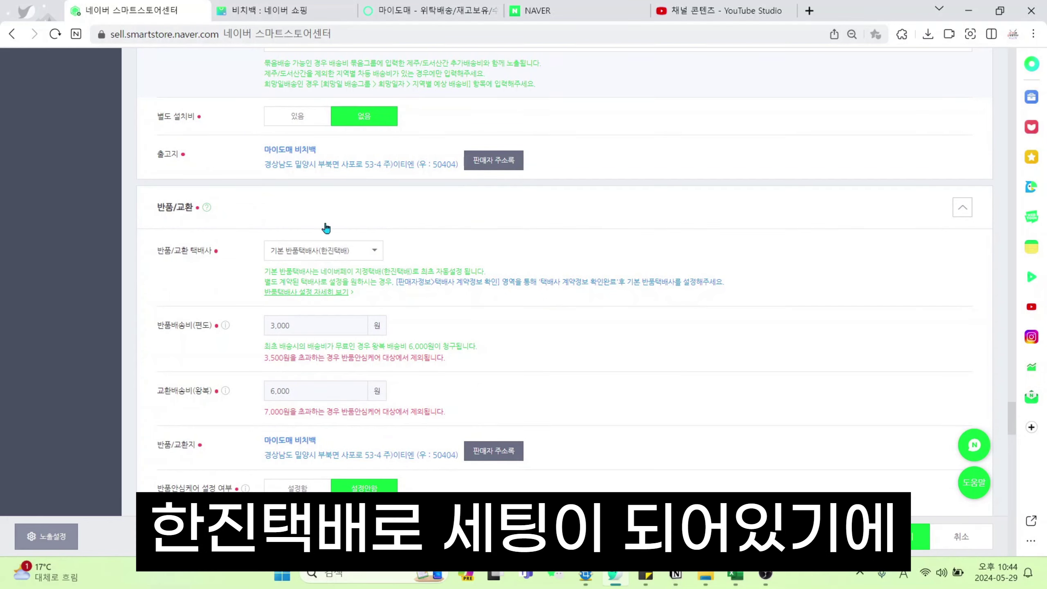
- Review the one-way return shipping fee and the round-trip exchange shipping fee
{"action": "scroll", "coordinate": [392, 291], "scroll_direction": "down", "scroll_amount": 3}
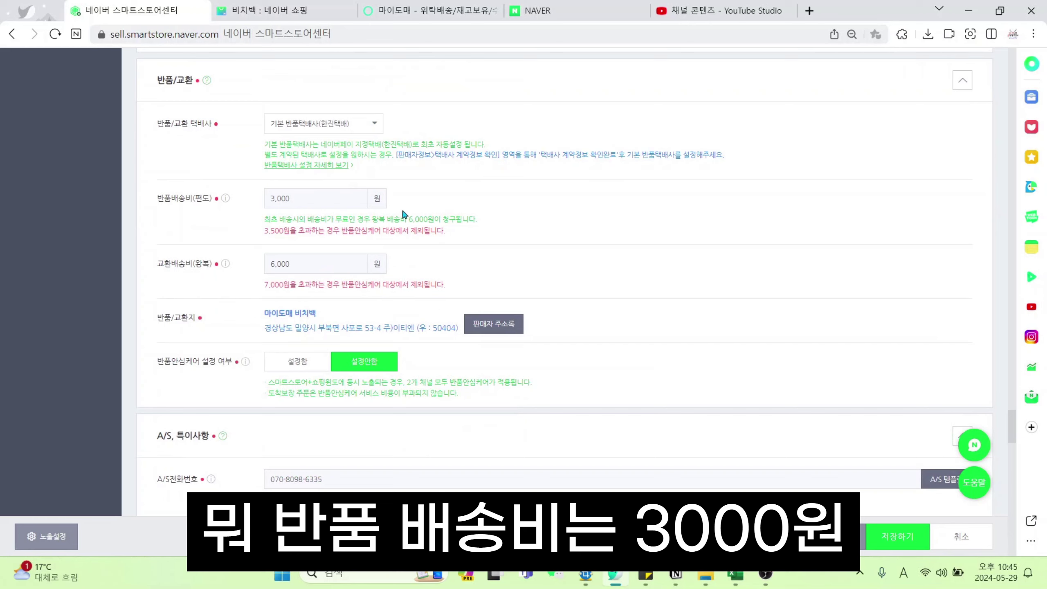
{"action": "left_click", "coordinate": [327, 199]}
{"action": "left_click_drag", "start_coordinate": [307, 200], "coordinate": [261, 214]}
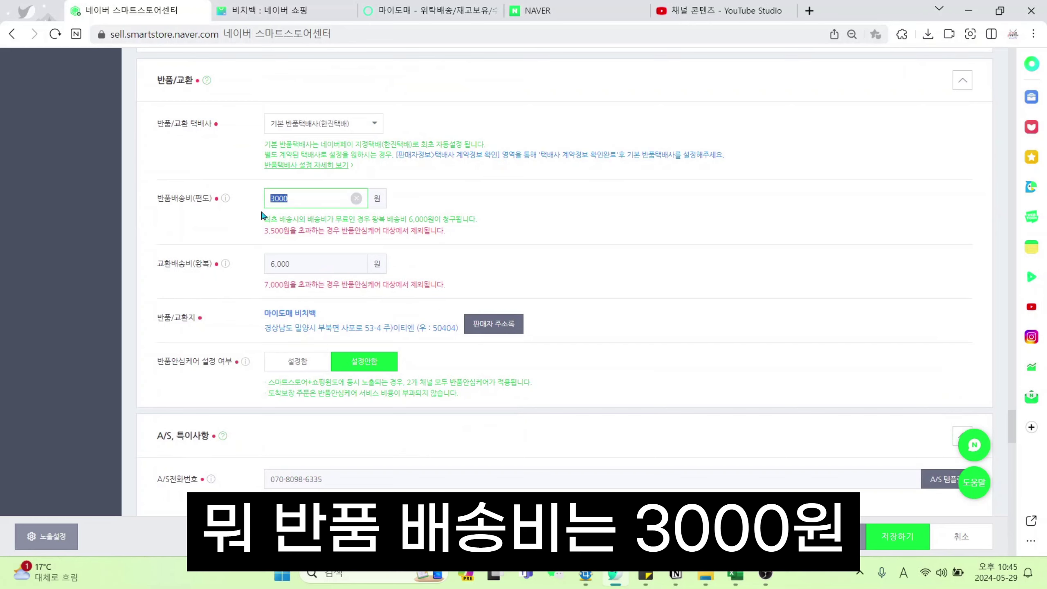
{"action": "left_click", "coordinate": [247, 241]}
{"action": "left_click_drag", "start_coordinate": [340, 269], "coordinate": [278, 255]}
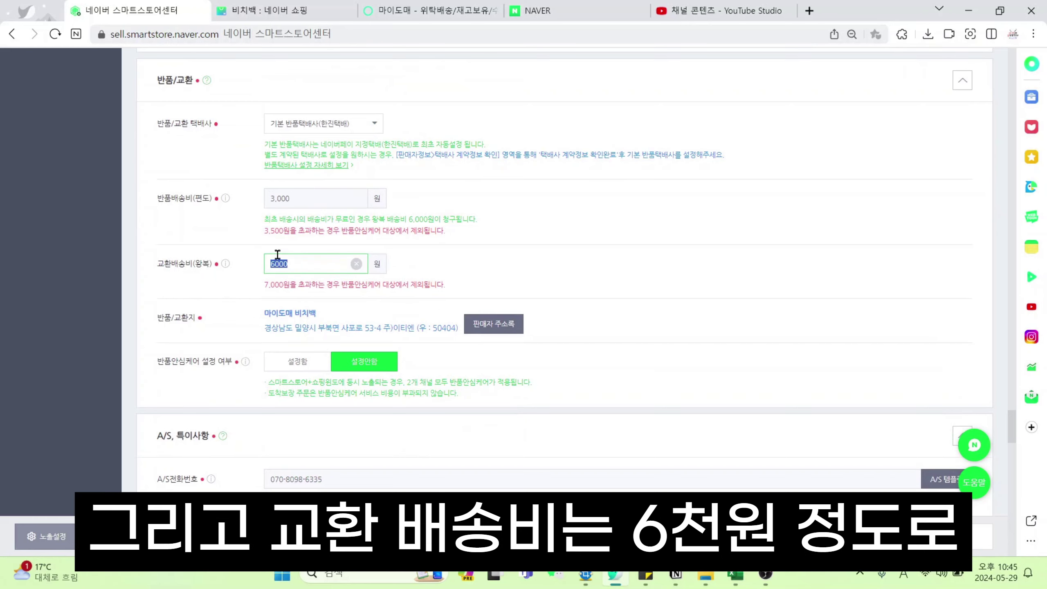
{"action": "left_click", "coordinate": [518, 254]}
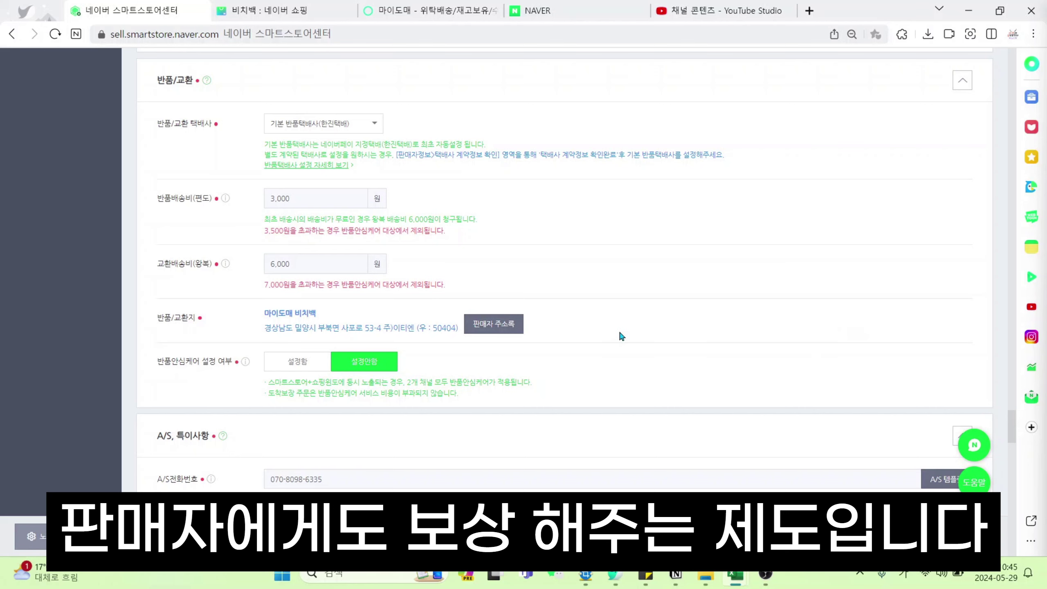
- Set the return care option (반품안심케어) to 설정함 (enabled)
{"action": "scroll", "coordinate": [619, 336], "scroll_direction": "down", "scroll_amount": 2}
{"action": "scroll", "coordinate": [535, 346], "scroll_direction": "up", "scroll_amount": 2}
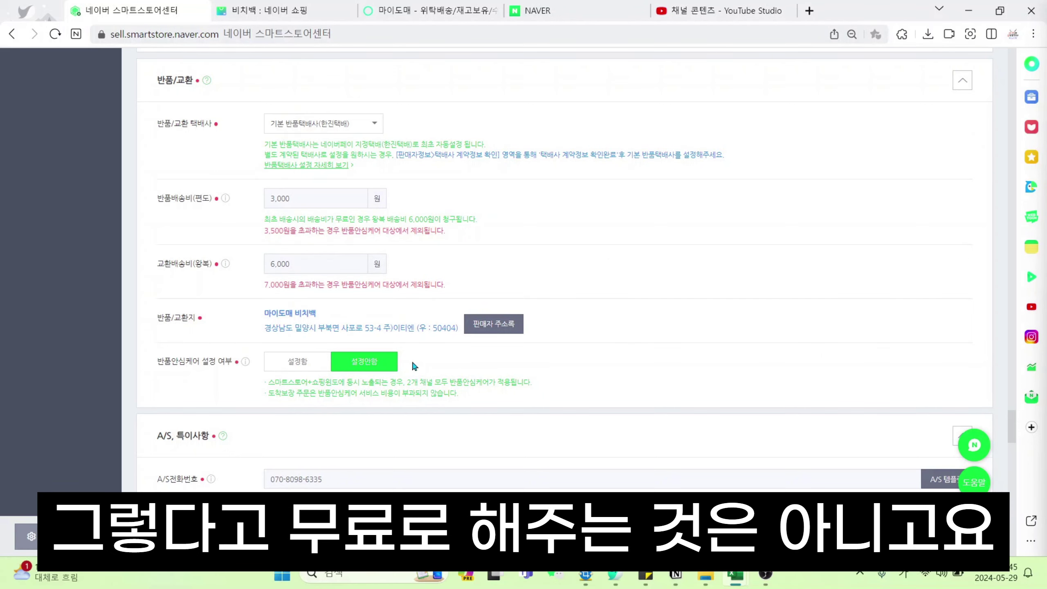
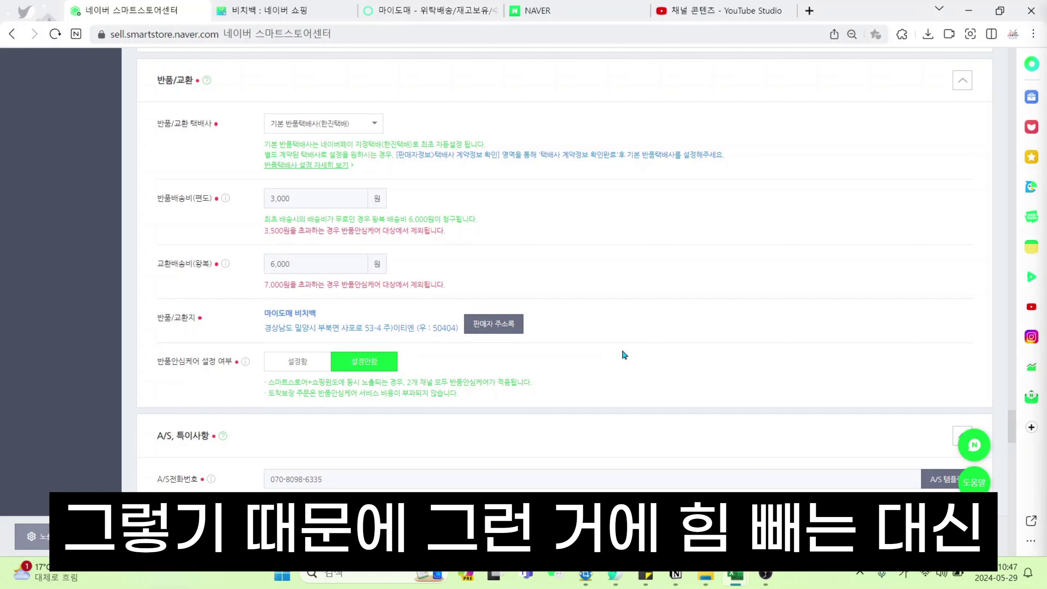
{"action": "left_click", "coordinate": [302, 364]}
- Review the A/S phone number, the A/S guidance text and the seller's special notes field
{"action": "scroll", "coordinate": [577, 355], "scroll_direction": "down", "scroll_amount": 3}
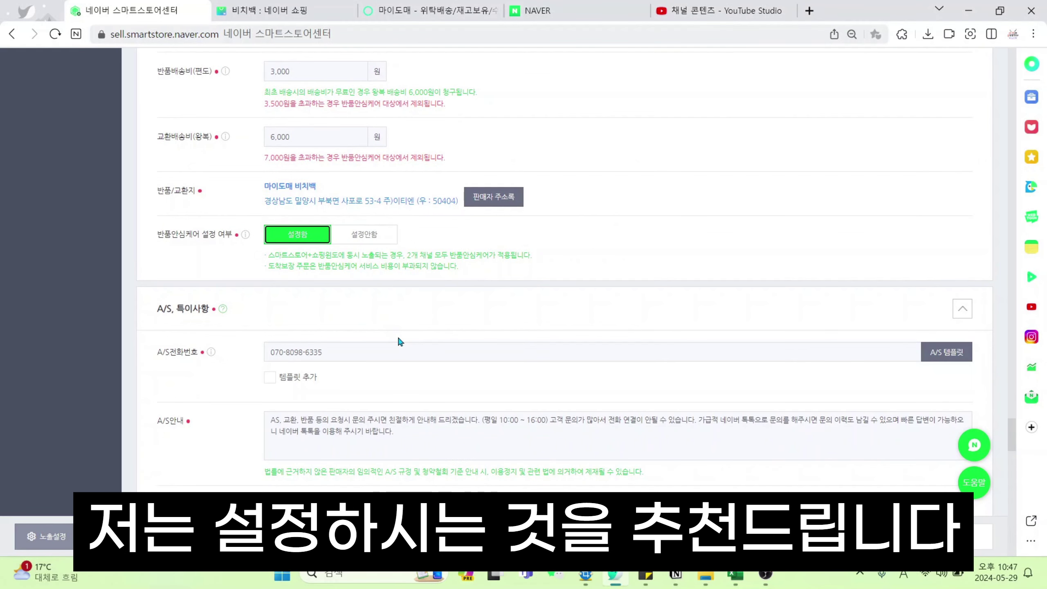
{"action": "scroll", "coordinate": [399, 336], "scroll_direction": "down", "scroll_amount": 3}
{"action": "scroll", "coordinate": [400, 332], "scroll_direction": "up", "scroll_amount": 3}
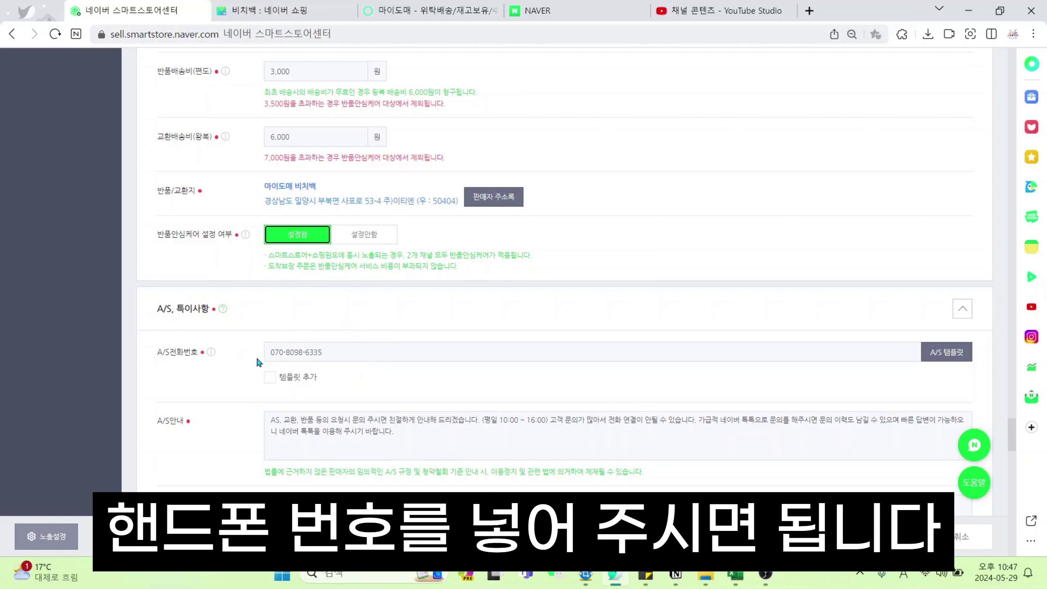
{"action": "scroll", "coordinate": [258, 362], "scroll_direction": "down", "scroll_amount": 7}
{"action": "scroll", "coordinate": [355, 372], "scroll_direction": "up", "scroll_amount": 4}
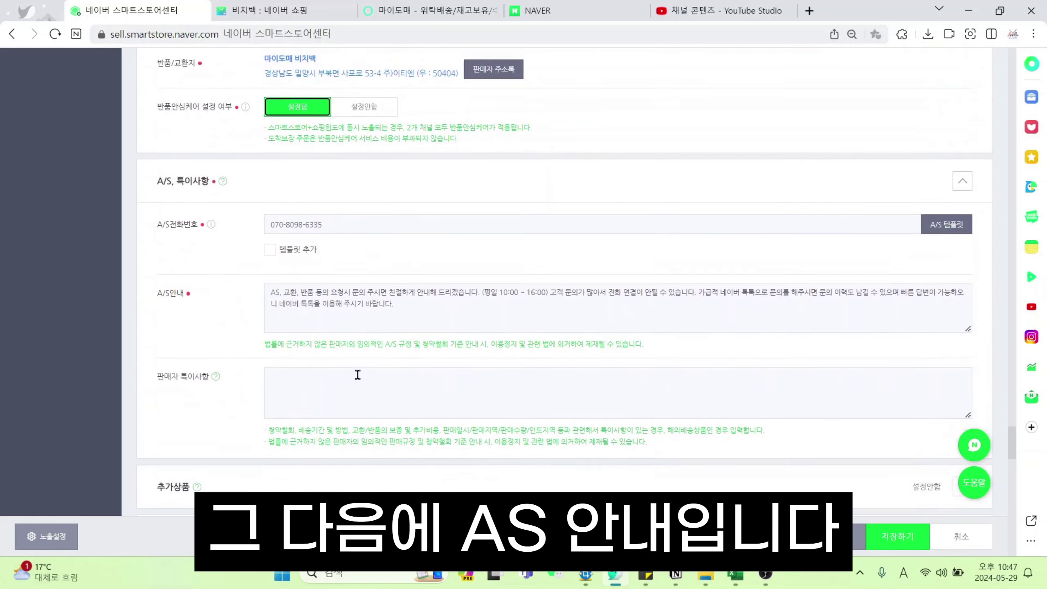
{"action": "left_click", "coordinate": [455, 322]}
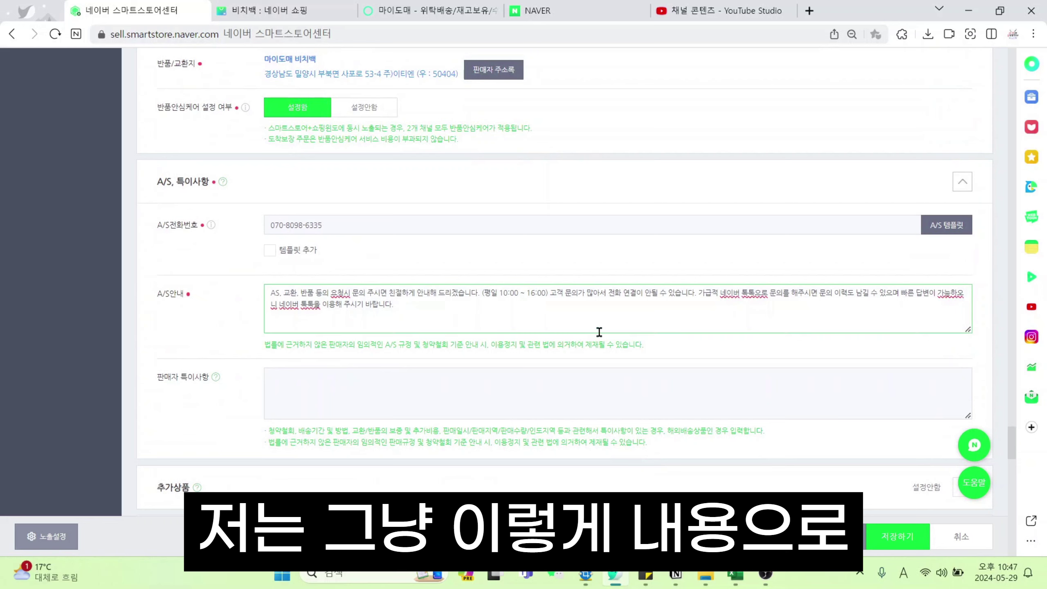
- Examine the A/S guidance text, especially the part directing customer inquiries to 네이버 톡톡
{"action": "key", "text": "alt+Tab"}
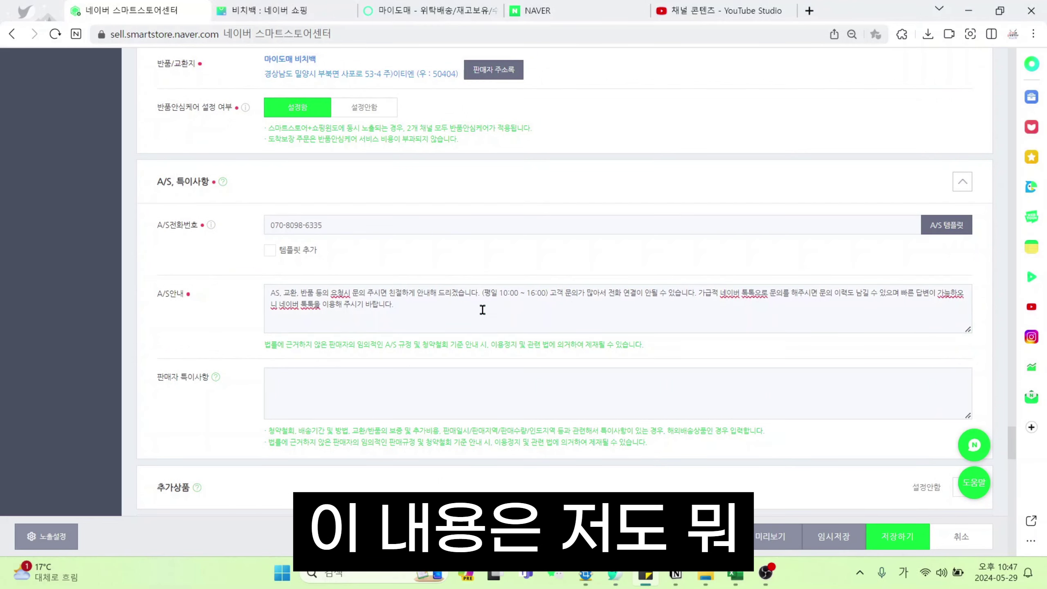
{"action": "left_click", "coordinate": [482, 309]}
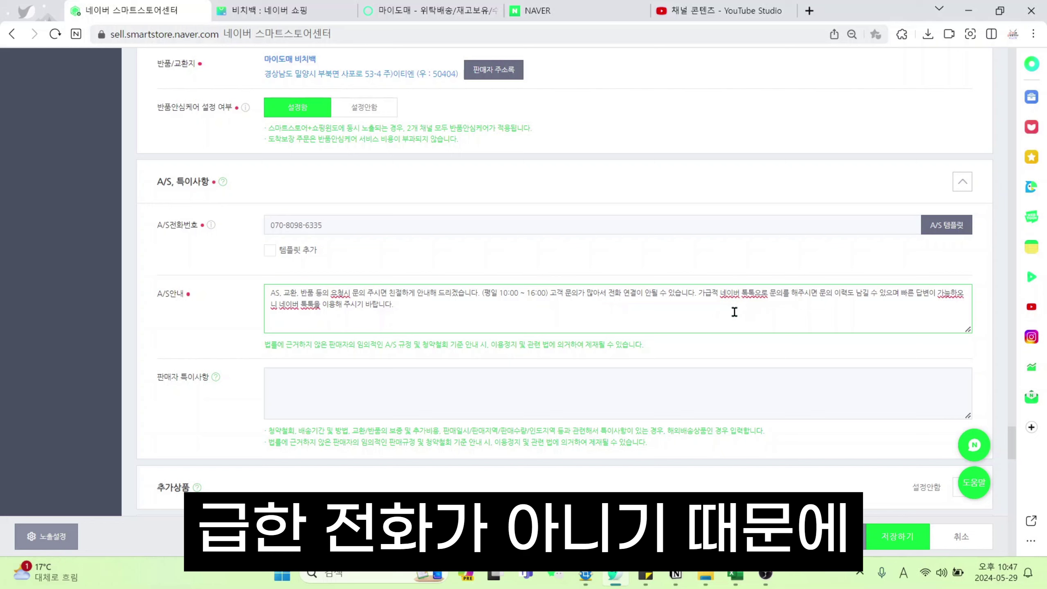
{"action": "left_click_drag", "start_coordinate": [724, 298], "coordinate": [763, 294]}
{"action": "left_click", "coordinate": [639, 310]}
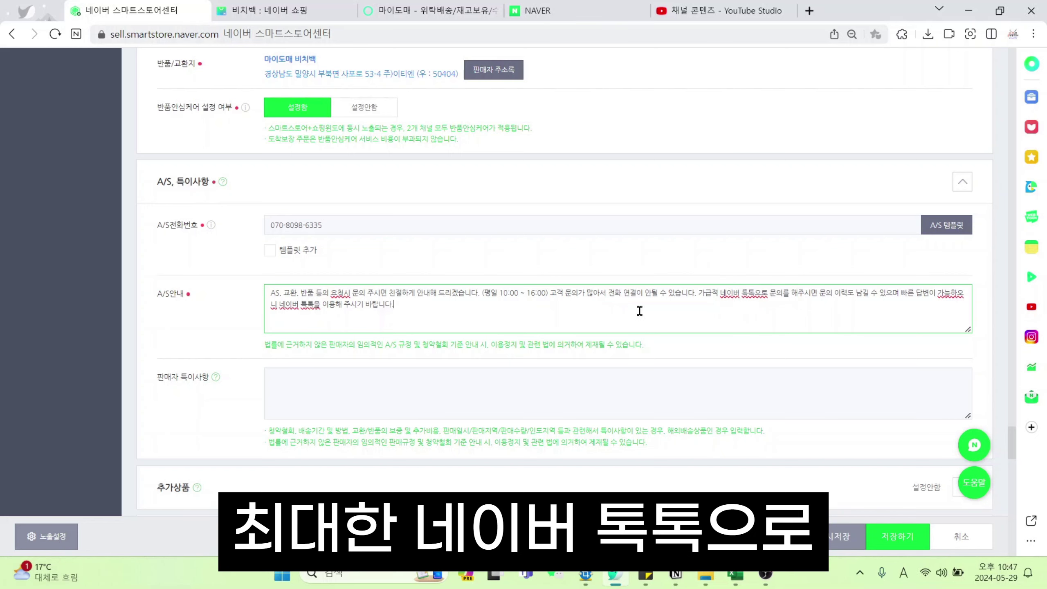
- Paste the prepared return, exchange and shipping-fee notice into the seller's special notes (판매자 특이사항)
{"action": "left_click", "coordinate": [645, 571]}
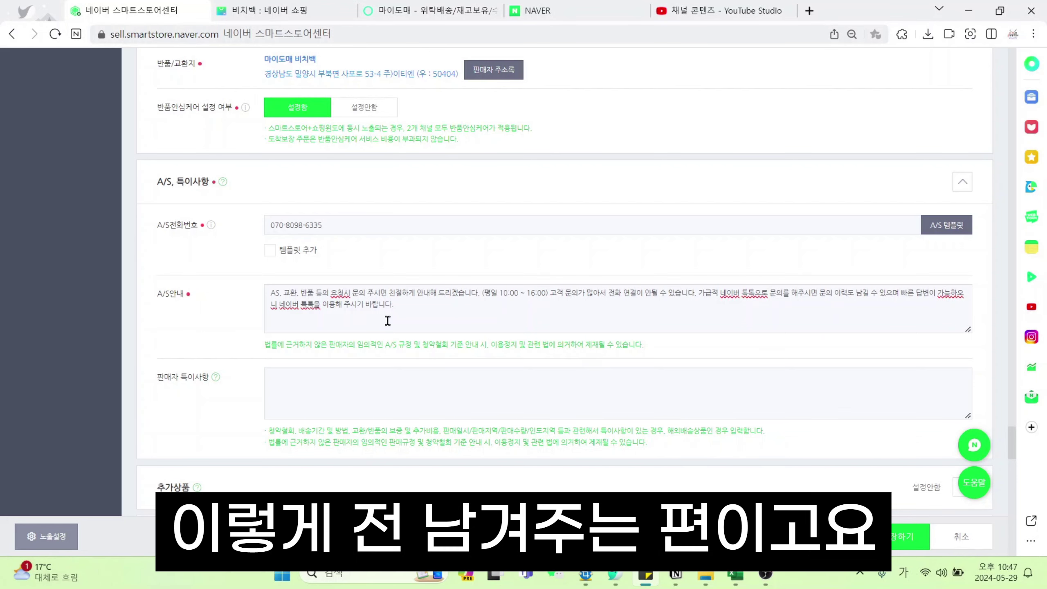
{"action": "left_click", "coordinate": [329, 396]}
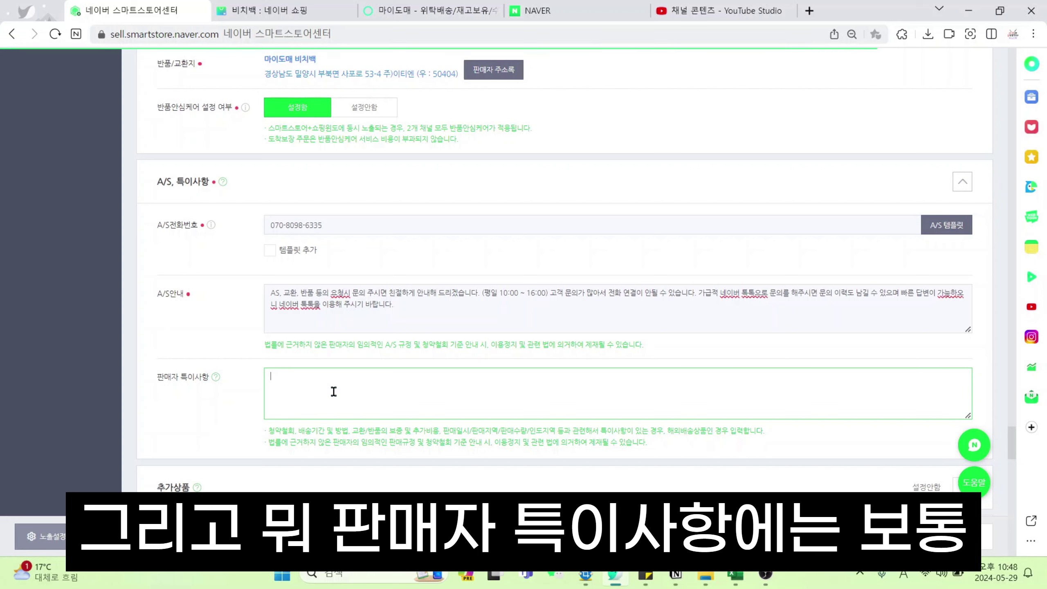
{"action": "key", "text": "ctrl+v"}
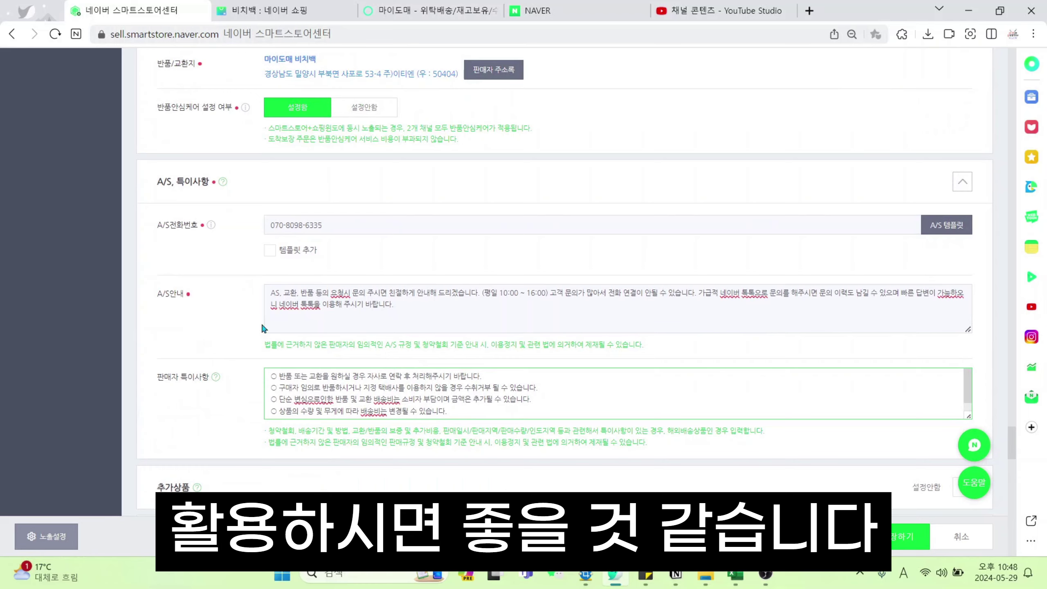
- Expand the additional products section (추가상품) and set its selection type to 설정함
{"action": "scroll", "coordinate": [651, 312], "scroll_direction": "down", "scroll_amount": 3}
{"action": "scroll", "coordinate": [656, 314], "scroll_direction": "down", "scroll_amount": 3}
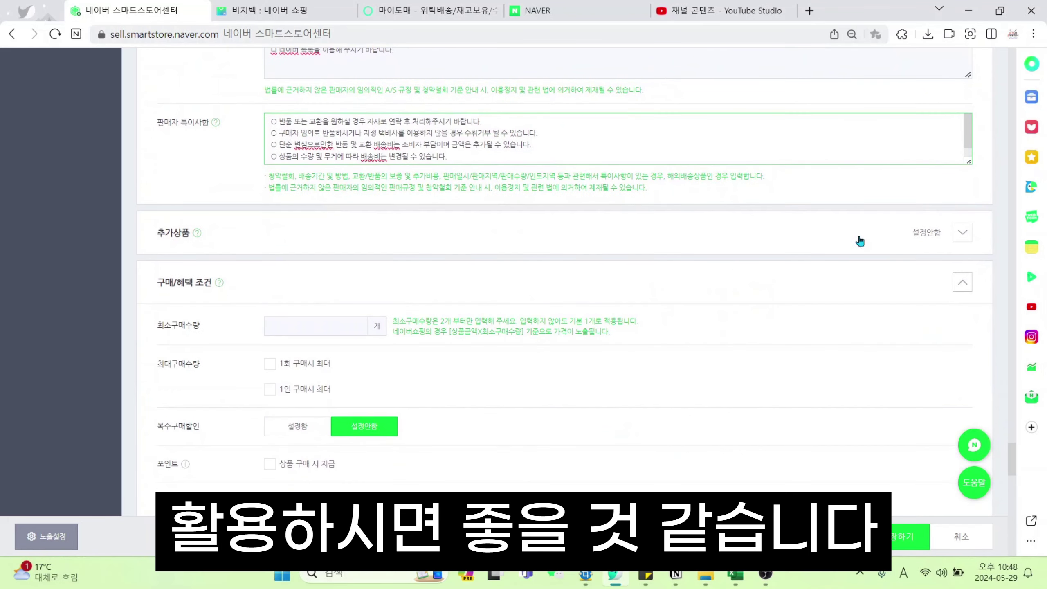
{"action": "left_click", "coordinate": [964, 235]}
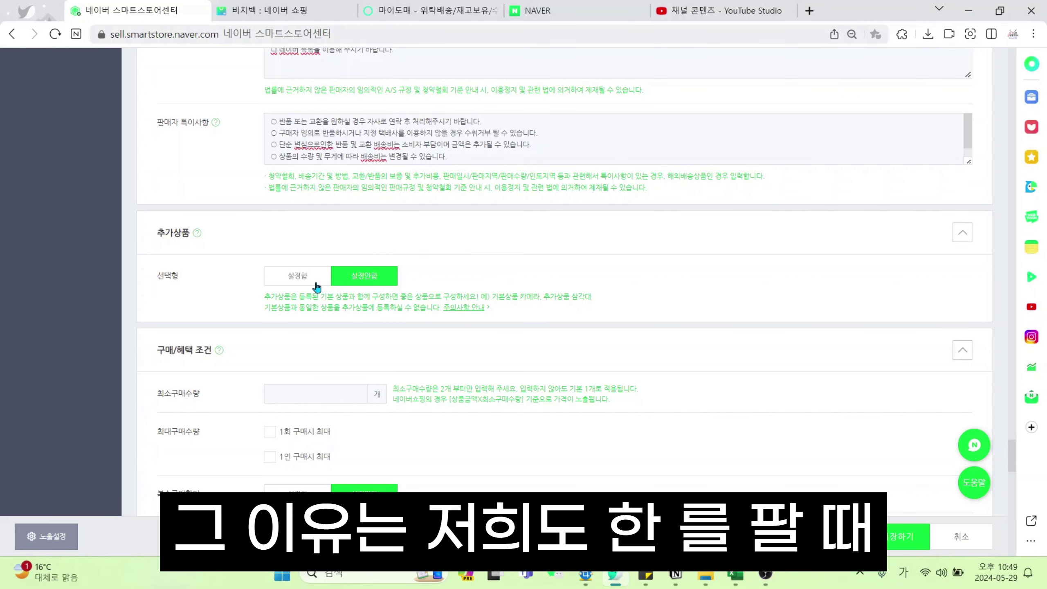
{"action": "left_click_drag", "start_coordinate": [316, 287], "coordinate": [310, 289]}
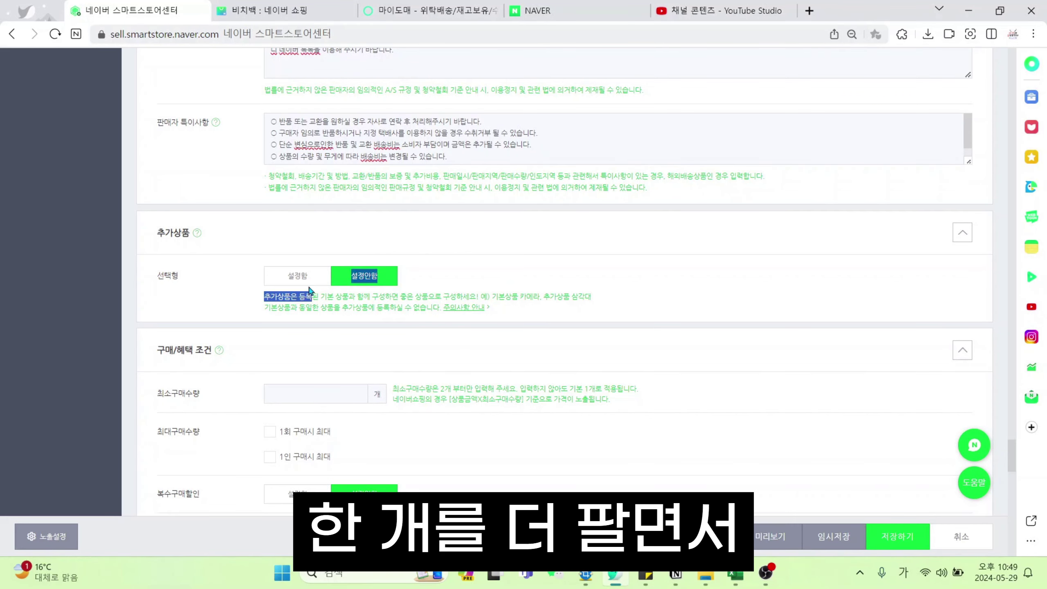
{"action": "left_click", "coordinate": [309, 289]}
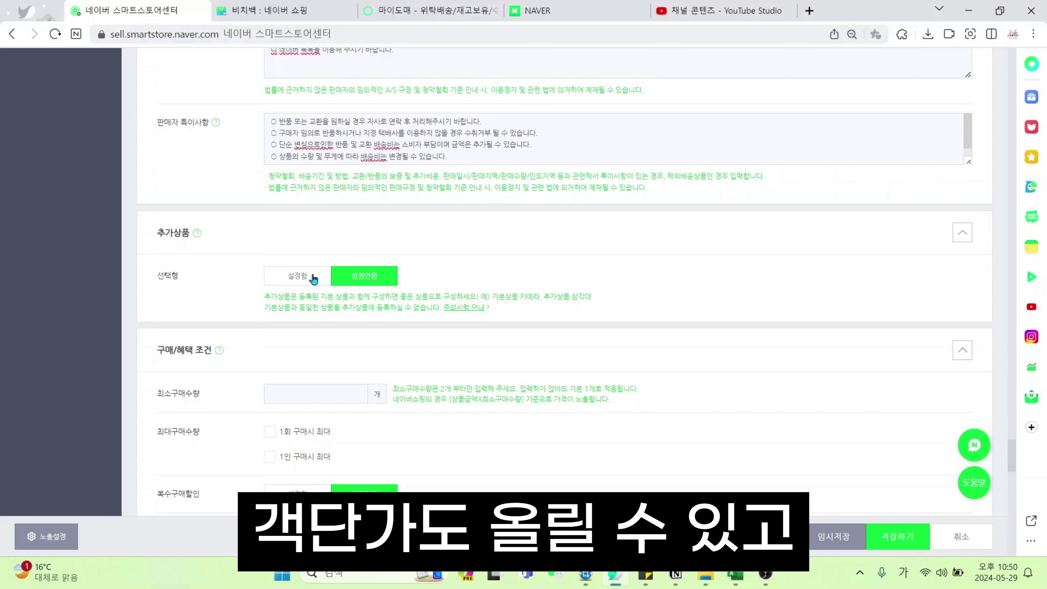
{"action": "left_click", "coordinate": [313, 280]}
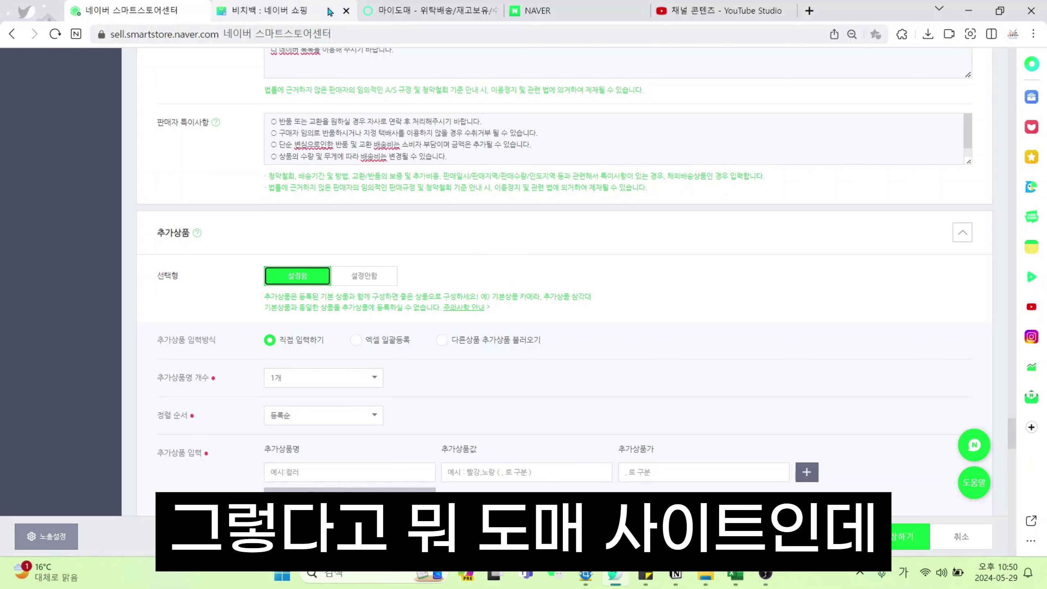
- Switch to the 마이도매 wholesale site and search its products for 비치가운
{"action": "left_click", "coordinate": [420, 7]}
{"action": "scroll", "coordinate": [800, 338], "scroll_direction": "up", "scroll_amount": 10}
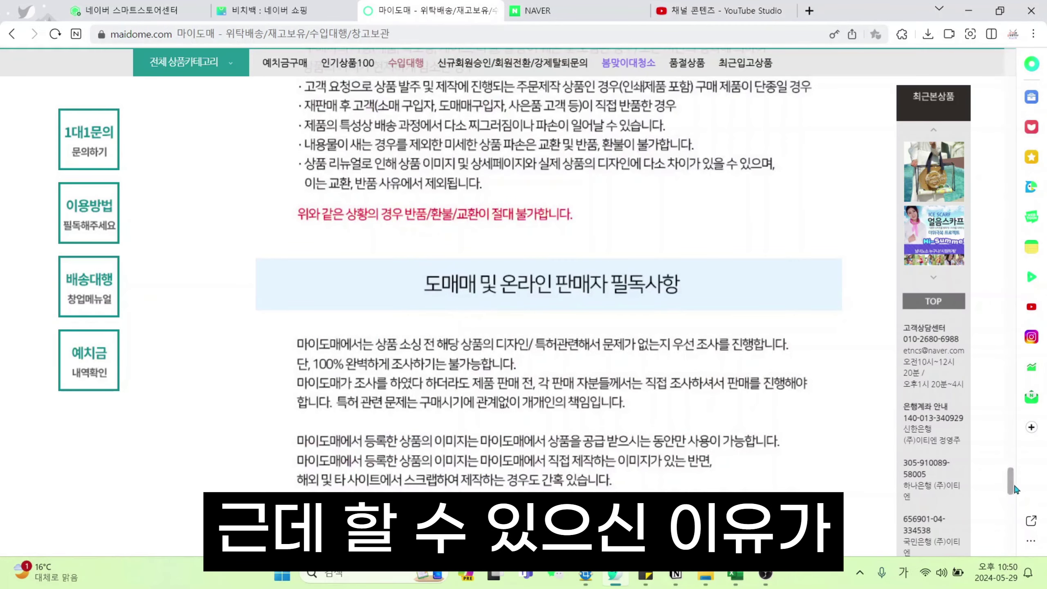
{"action": "scroll", "coordinate": [1005, 413], "scroll_direction": "up", "scroll_amount": 5}
{"action": "scroll", "coordinate": [779, 249], "scroll_direction": "up", "scroll_amount": 10}
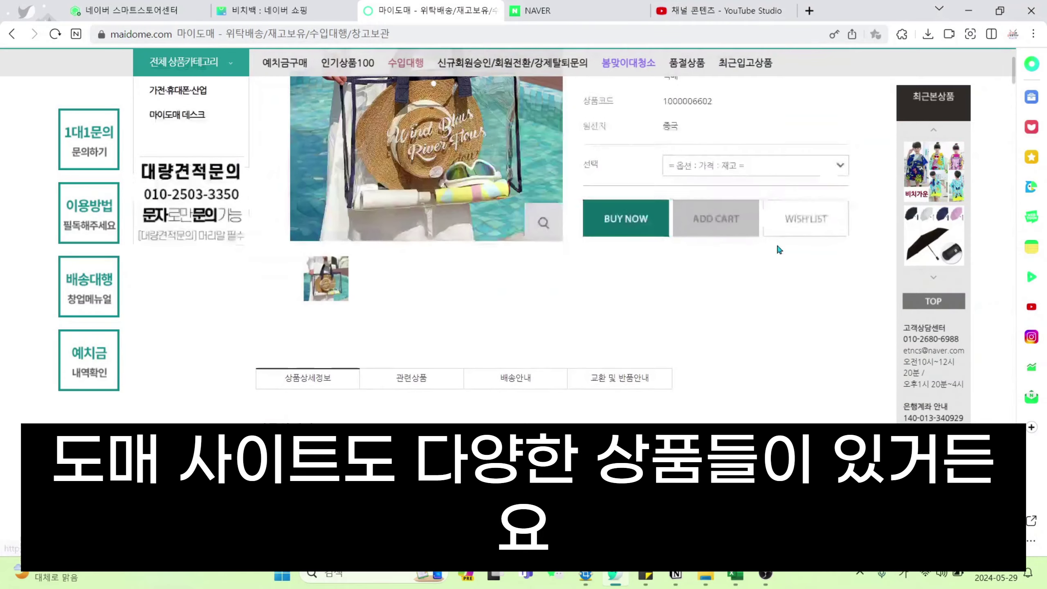
{"action": "scroll", "coordinate": [778, 248], "scroll_direction": "up", "scroll_amount": 5}
{"action": "left_click", "coordinate": [496, 101]}
{"action": "type", "text": "비ㅐ치"}
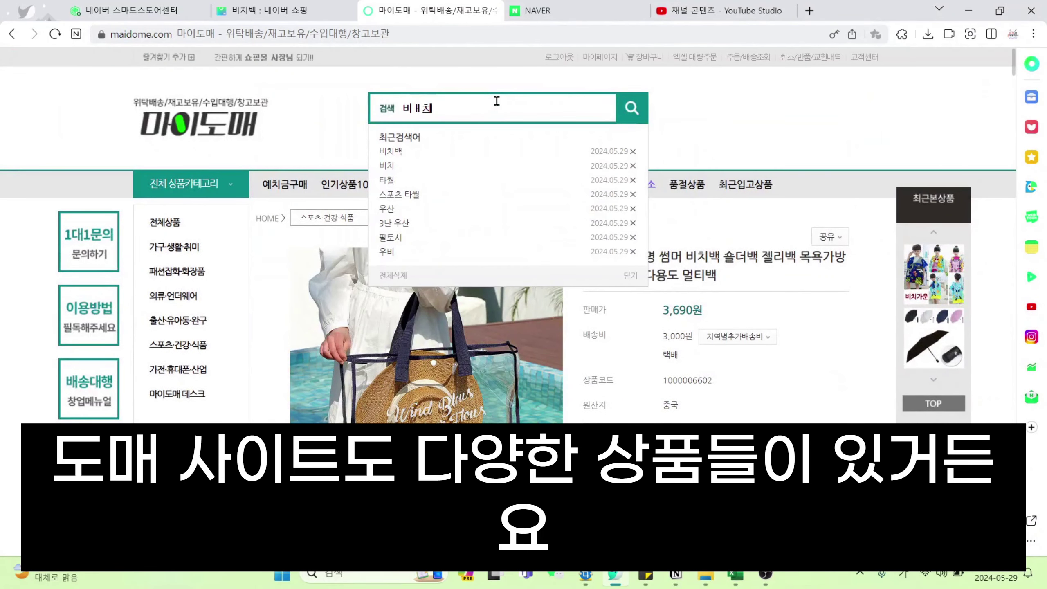
{"action": "type", "text": "크"}
{"action": "key", "text": "BackSpace"}
{"action": "key", "text": "BackSpace"}
{"action": "key", "text": "BackSpace"}
{"action": "key", "text": "BackSpace"}
{"action": "key", "text": "BackSpace"}
{"action": "type", "text": "ㅊ"}
{"action": "key", "text": "BackSpace"}
{"action": "type", "text": "비치가운"}
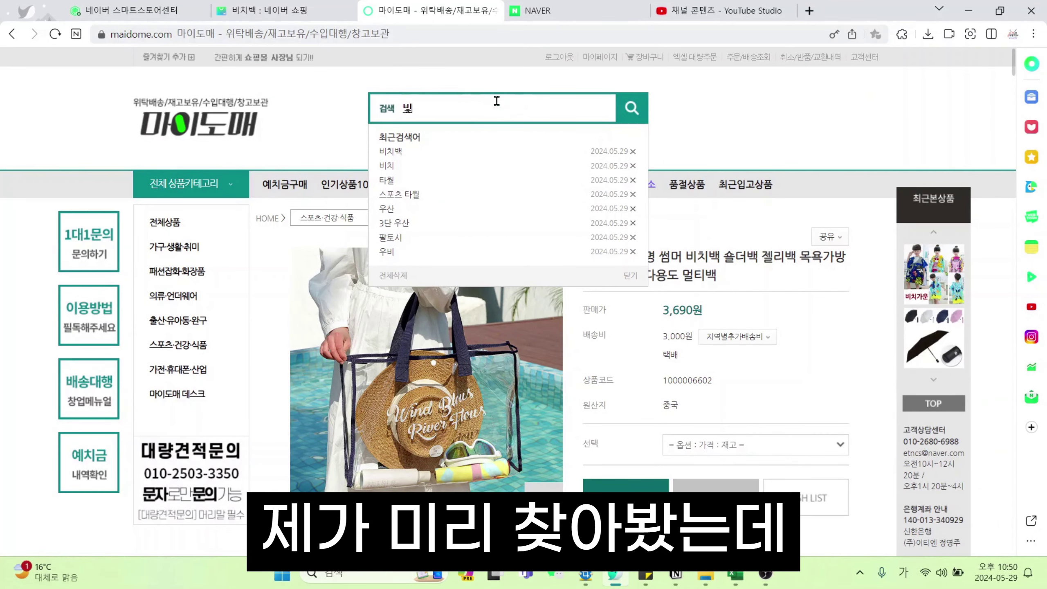
{"action": "key", "text": "Return"}
- Open the product page of the 런웨이브 children's beach gown (아동비치가운) from the search results
{"action": "scroll", "coordinate": [650, 332], "scroll_direction": "down", "scroll_amount": 3}
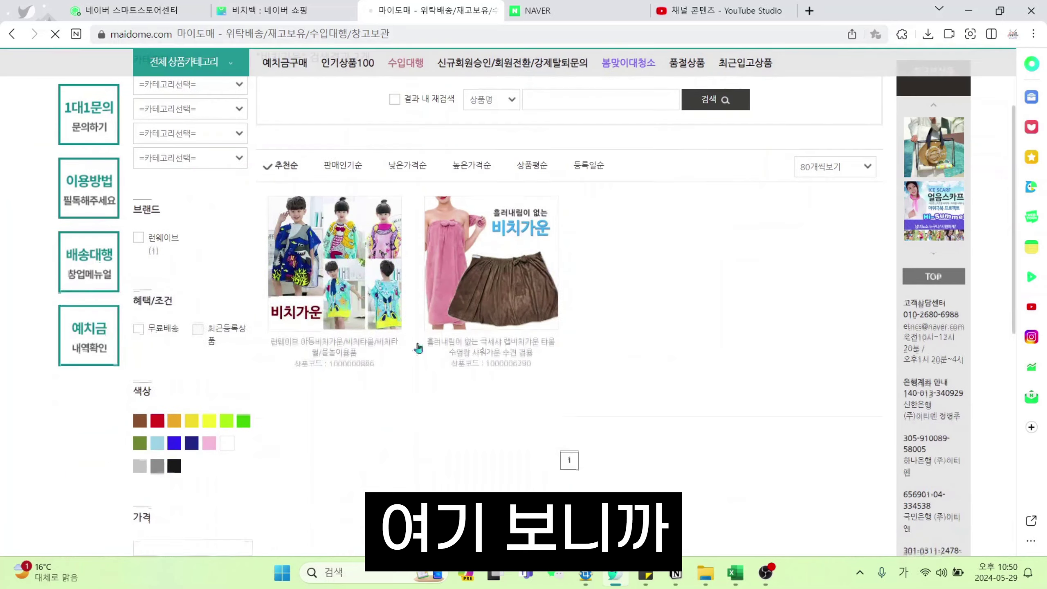
{"action": "left_click", "coordinate": [396, 345]}
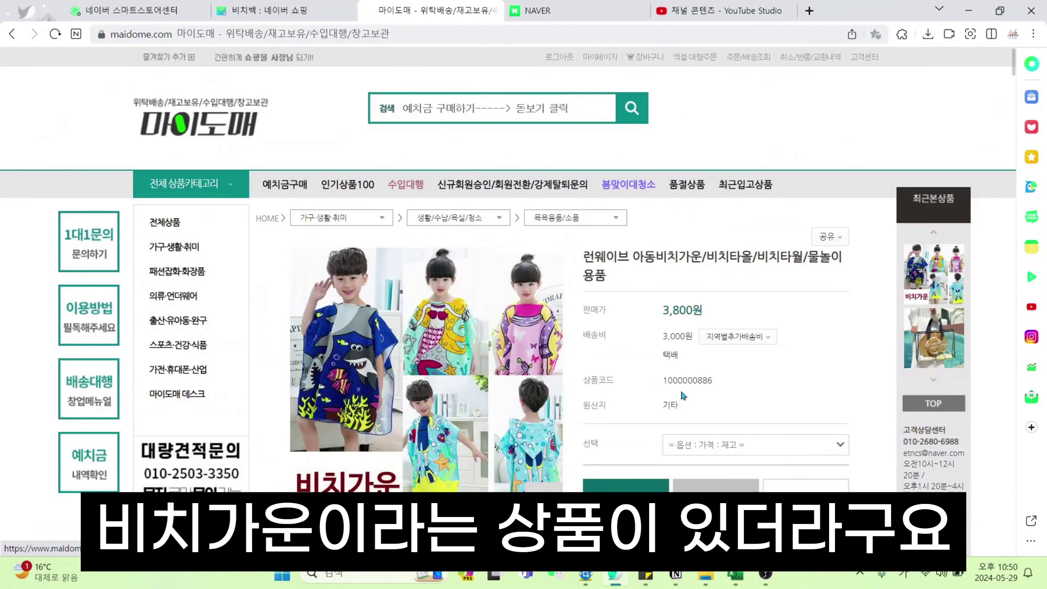
{"action": "scroll", "coordinate": [725, 368], "scroll_direction": "down", "scroll_amount": 3}
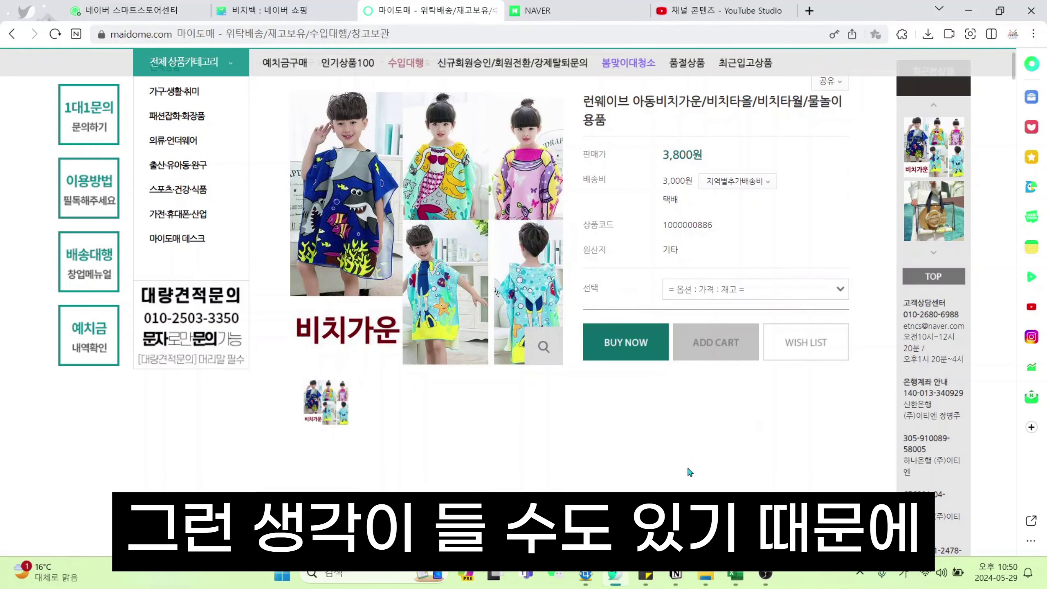
- Return to SmartStore Center and enter 아동용 비치가운 as the additional product name
{"action": "left_click", "coordinate": [114, 5]}
{"action": "scroll", "coordinate": [374, 414], "scroll_direction": "down", "scroll_amount": 3}
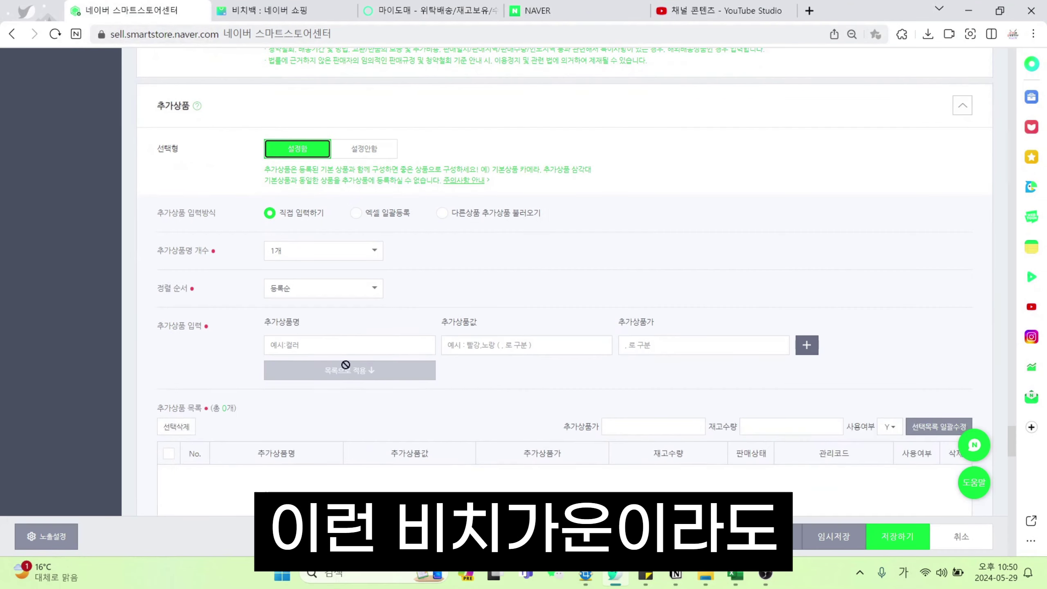
{"action": "left_click", "coordinate": [346, 345]}
{"action": "type", "text": "아동용 치"}
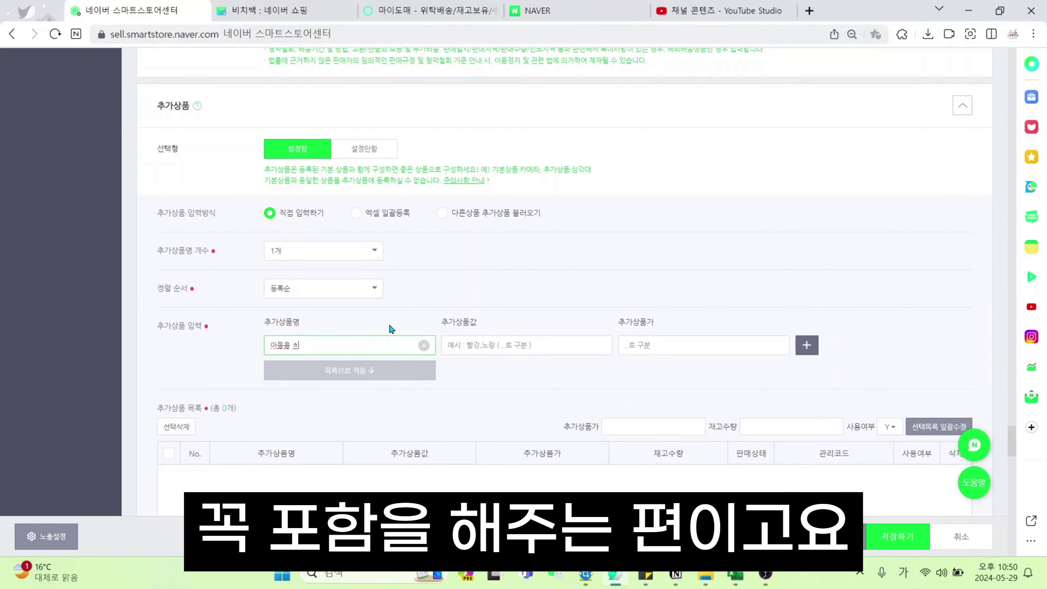
{"action": "key", "text": "BackSpace"}
{"action": "type", "text": "비치가운"}
- Check the beach gown's detail page on 마이도매 for its safety certification
{"action": "left_click", "coordinate": [429, 10]}
{"action": "scroll", "coordinate": [747, 317], "scroll_direction": "down", "scroll_amount": 12}
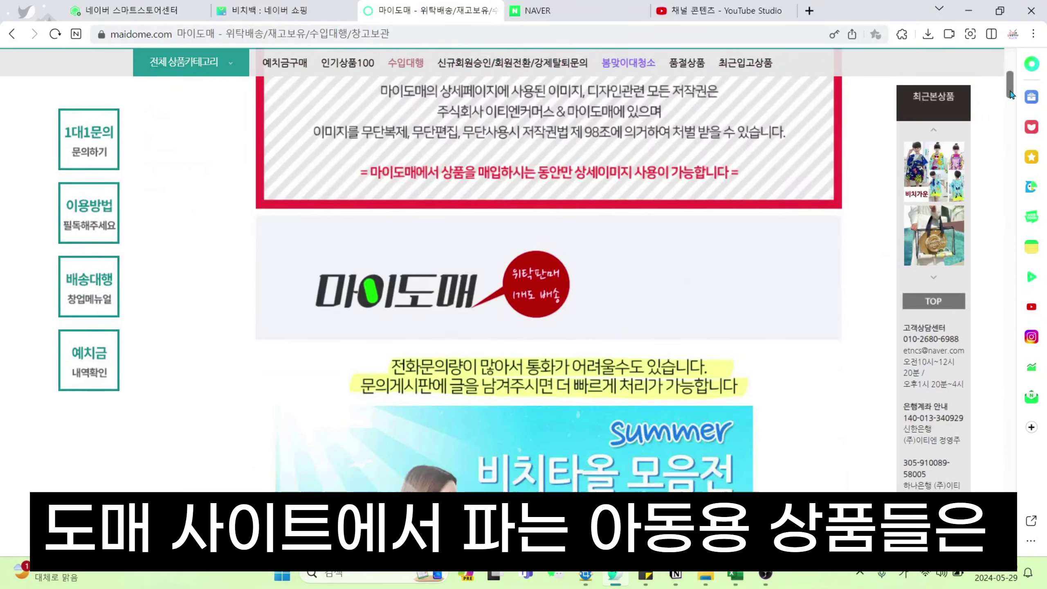
{"action": "scroll", "coordinate": [543, 441], "scroll_direction": "down", "scroll_amount": 10}
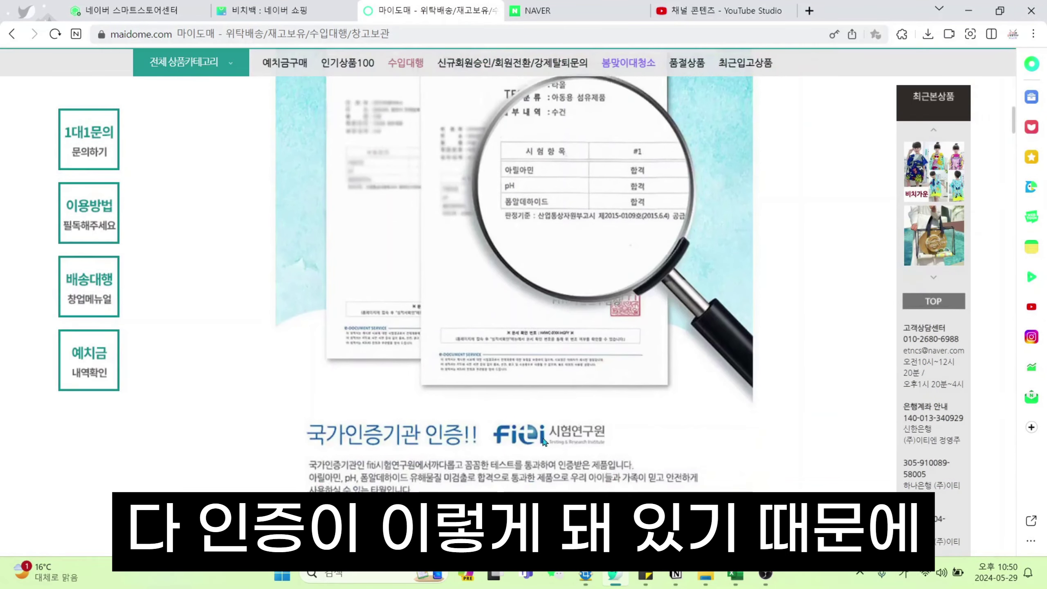
{"action": "left_click_drag", "start_coordinate": [1012, 119], "coordinate": [1012, 62]}
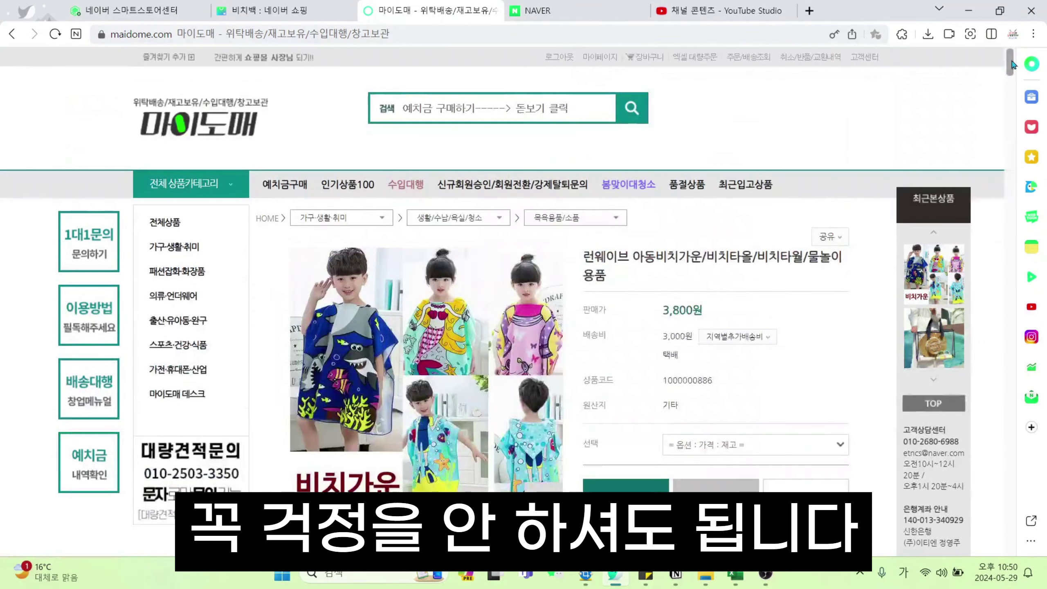
- Check the stock of the children's beach gown options on its wholesale product page
{"action": "scroll", "coordinate": [814, 217], "scroll_direction": "down", "scroll_amount": 3}
{"action": "scroll", "coordinate": [775, 262], "scroll_direction": "up", "scroll_amount": 2}
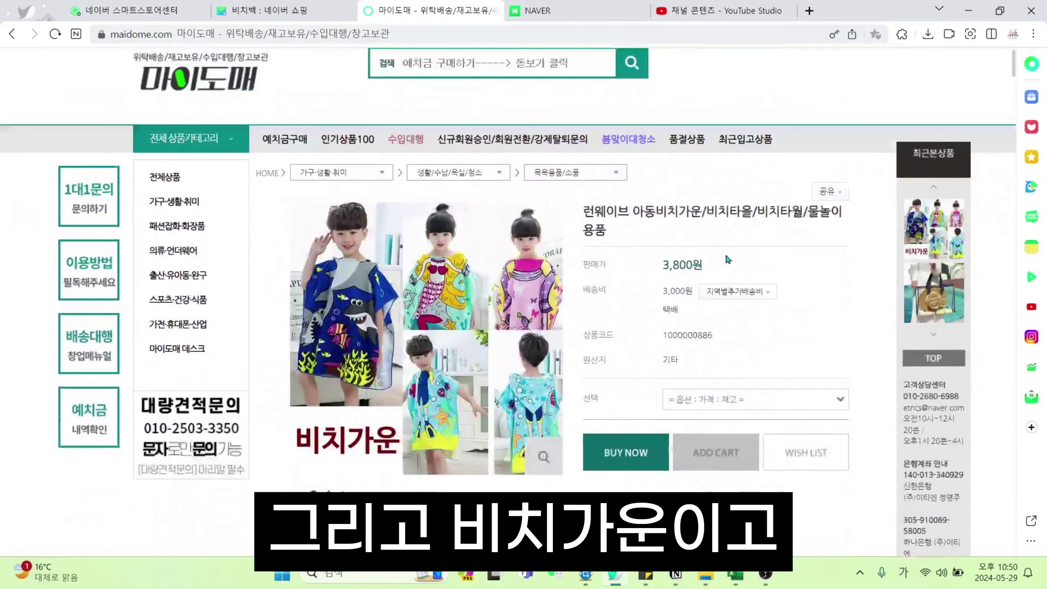
{"action": "scroll", "coordinate": [763, 289], "scroll_direction": "up", "scroll_amount": 1}
{"action": "left_click", "coordinate": [737, 444]}
{"action": "scroll", "coordinate": [783, 413], "scroll_direction": "down", "scroll_amount": 3}
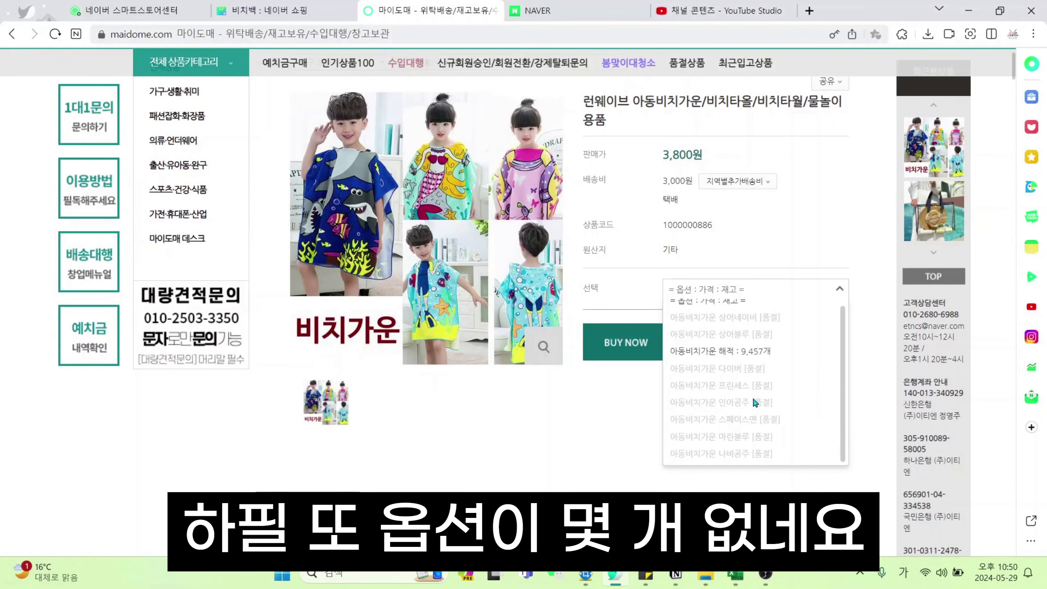
{"action": "left_click", "coordinate": [785, 231]}
{"action": "scroll", "coordinate": [794, 268], "scroll_direction": "up", "scroll_amount": 3}
{"action": "scroll", "coordinate": [784, 330], "scroll_direction": "down", "scroll_amount": 3}
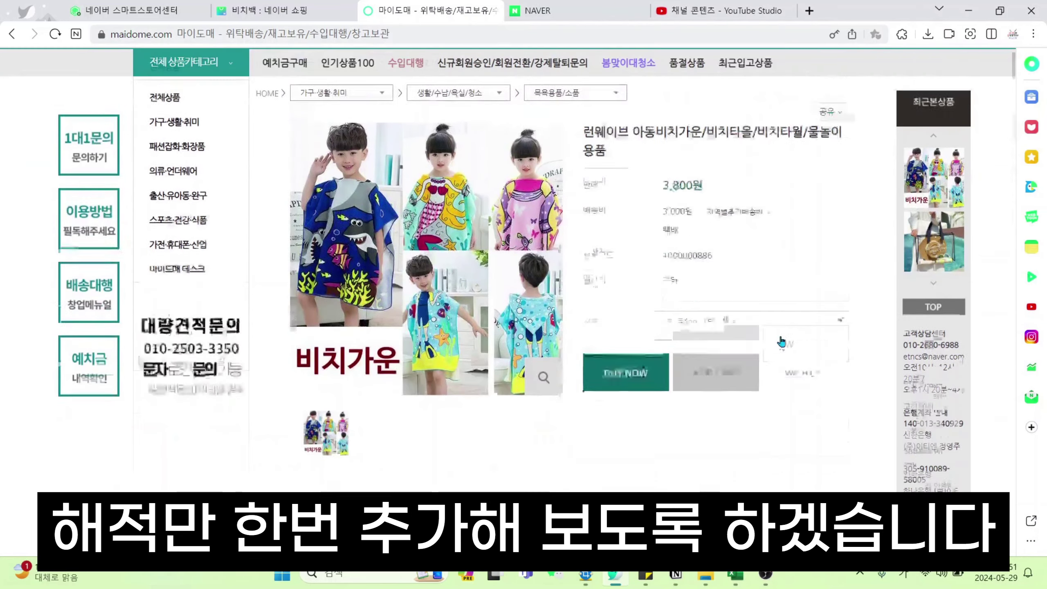
{"action": "scroll", "coordinate": [781, 341], "scroll_direction": "up", "scroll_amount": 3}
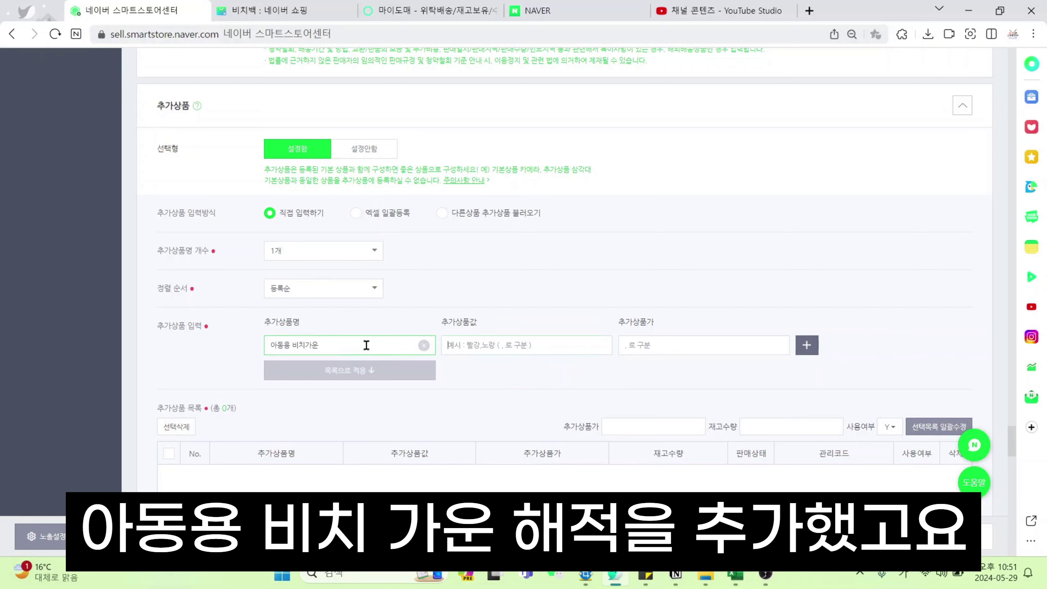
- In SmartStore Center, set the additional product value to 해적 and its price to 4900, consulting the wholesale price on 마이도매
{"action": "key", "text": "Tab"}
{"action": "type", "text": "햊"}
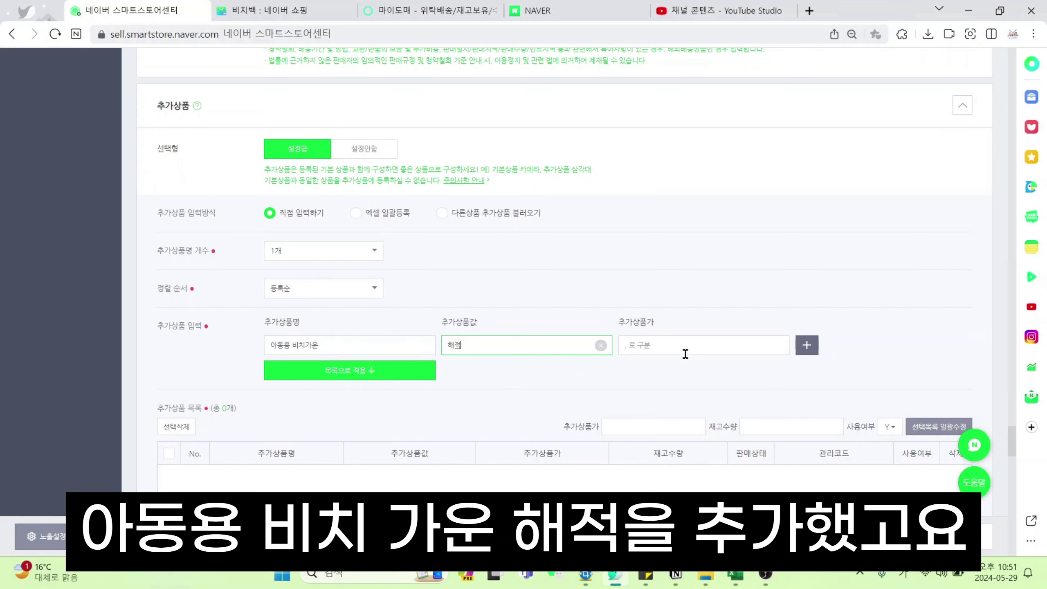
{"action": "left_click", "coordinate": [680, 349]}
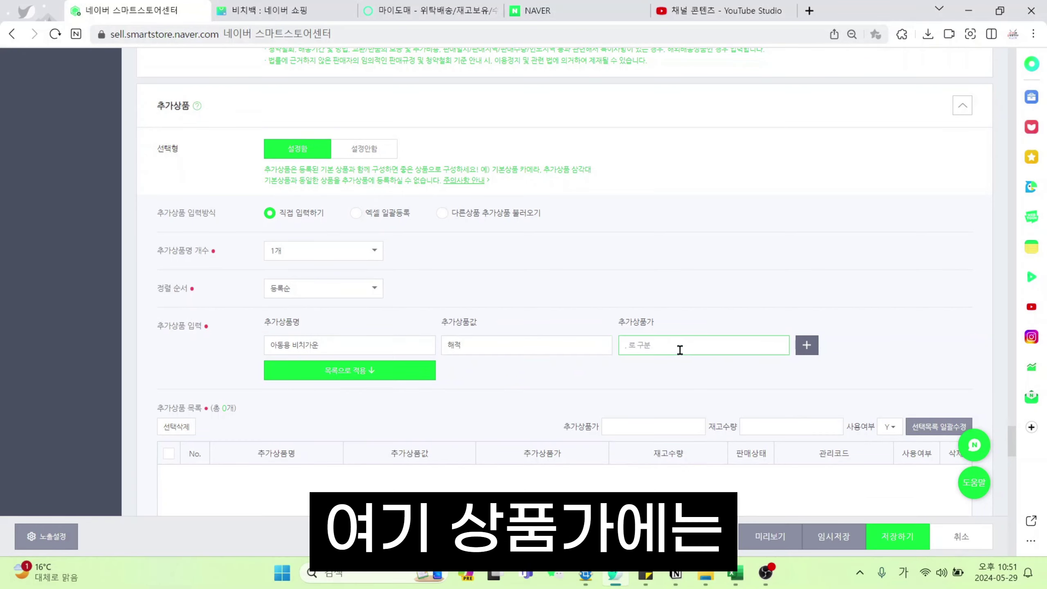
{"action": "left_click", "coordinate": [431, 10]}
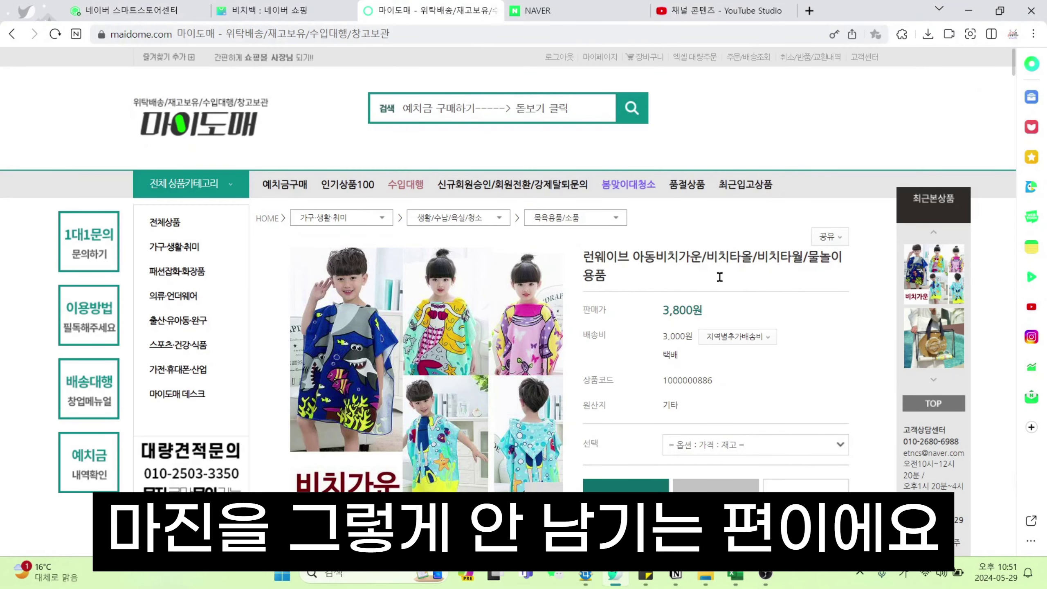
{"action": "left_click", "coordinate": [132, 11]}
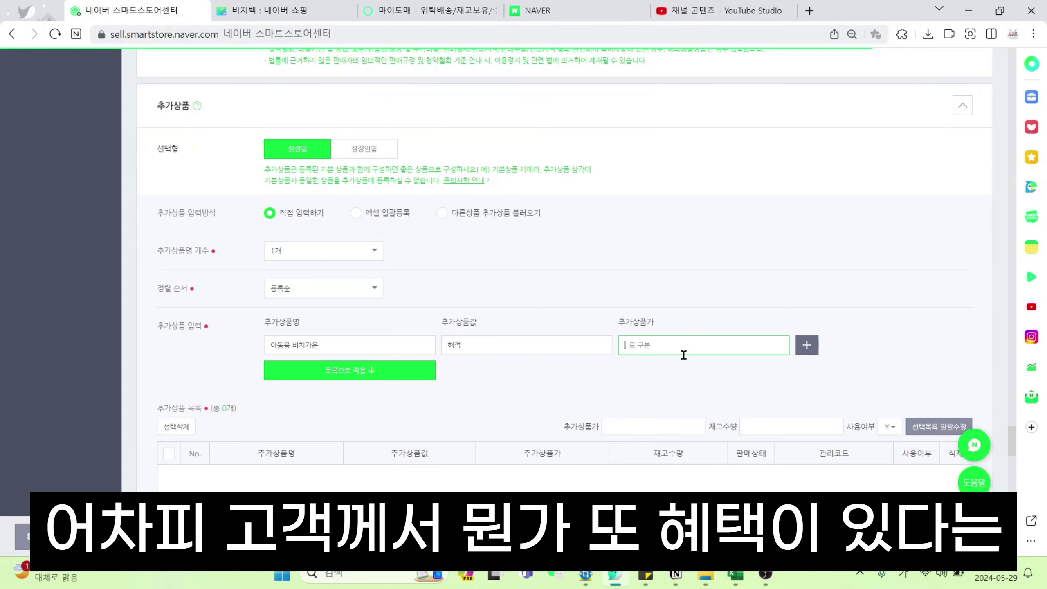
{"action": "type", "text": "4,9"}
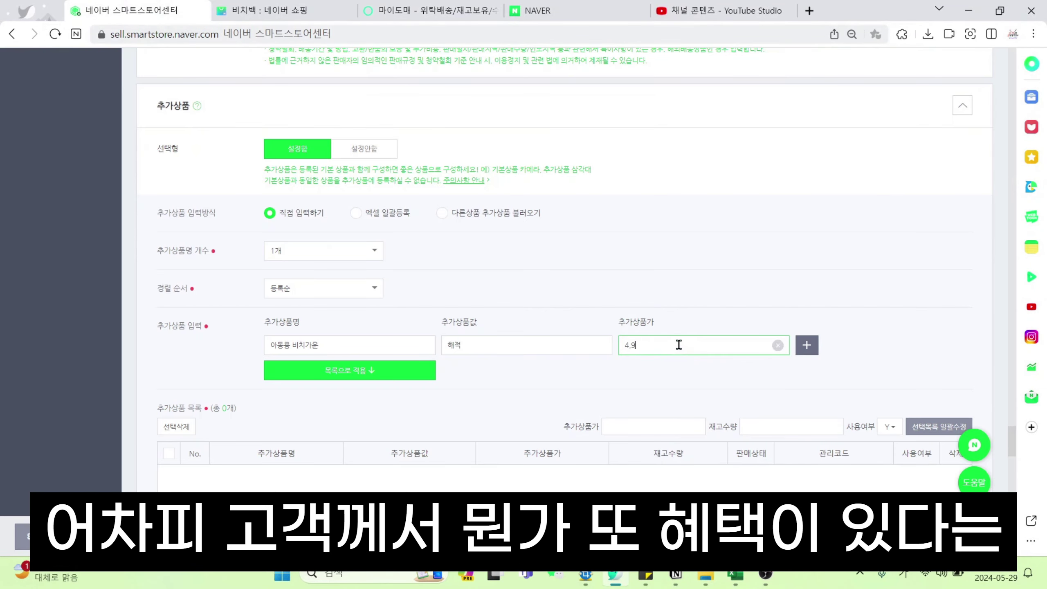
{"action": "type", "text": "00"}
{"action": "key", "text": "BackSpace"}
{"action": "key", "text": "BackSpace"}
{"action": "key", "text": "BackSpace"}
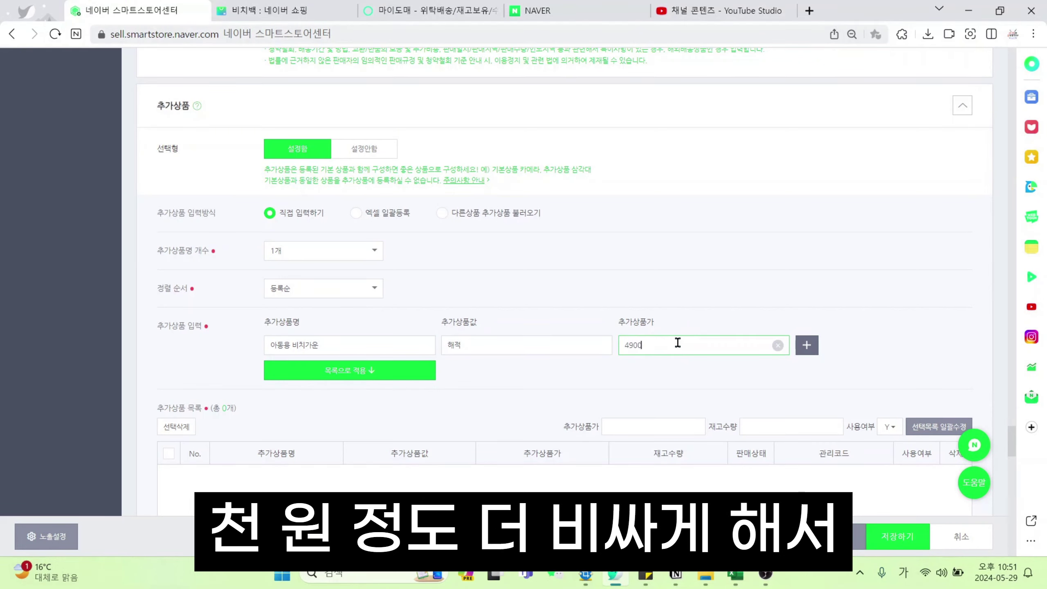
{"action": "left_click", "coordinate": [676, 360]}
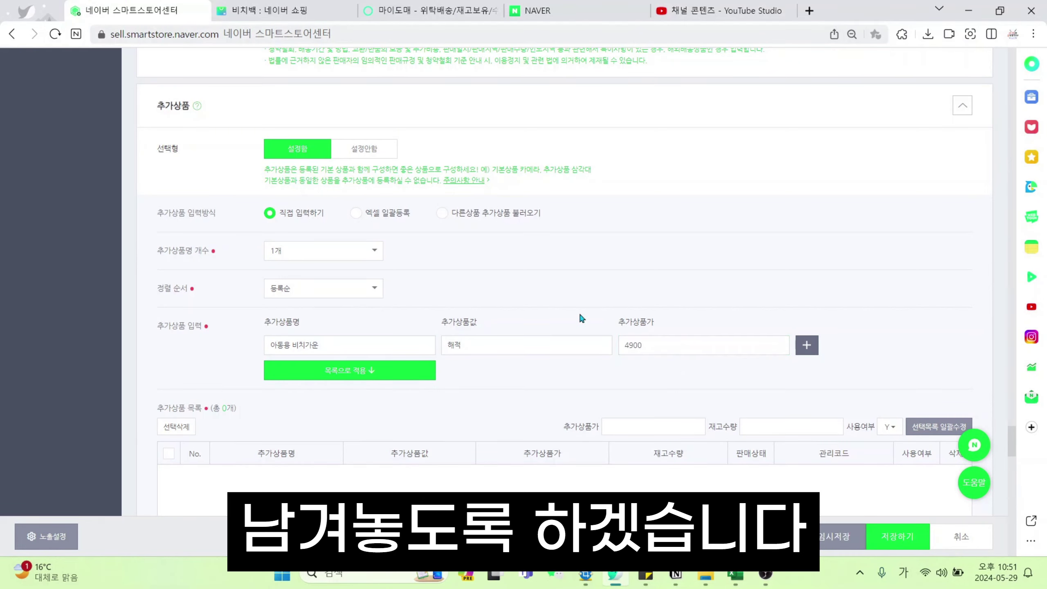
{"action": "scroll", "coordinate": [411, 347], "scroll_direction": "down", "scroll_amount": 5}
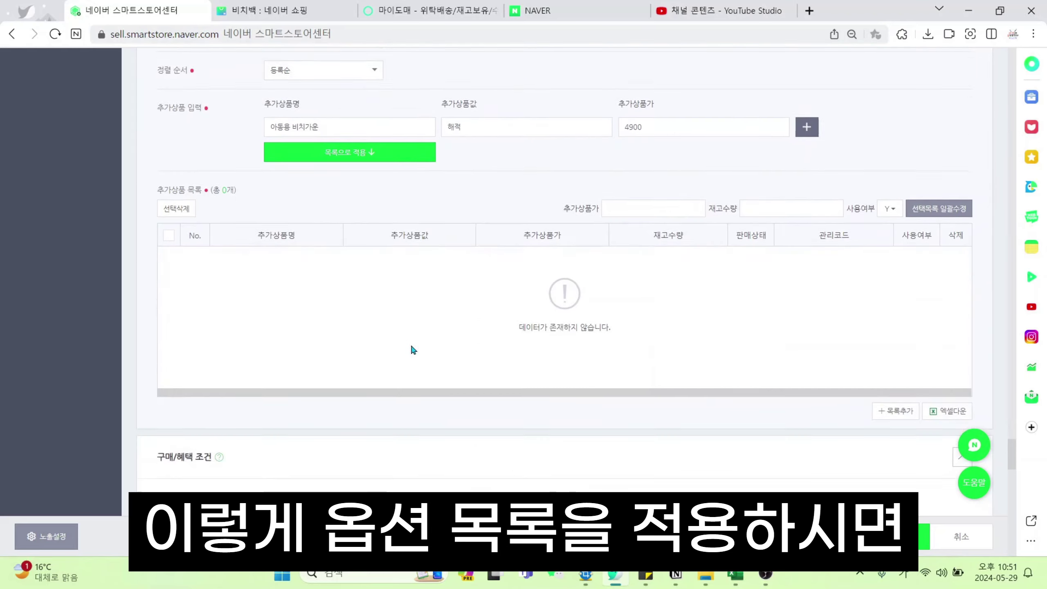
- Apply the 해적 gown entry to the additional product list, and check the gown's option stock on 마이도매
{"action": "left_click", "coordinate": [397, 121]}
{"action": "scroll", "coordinate": [330, 391], "scroll_direction": "up", "scroll_amount": 3}
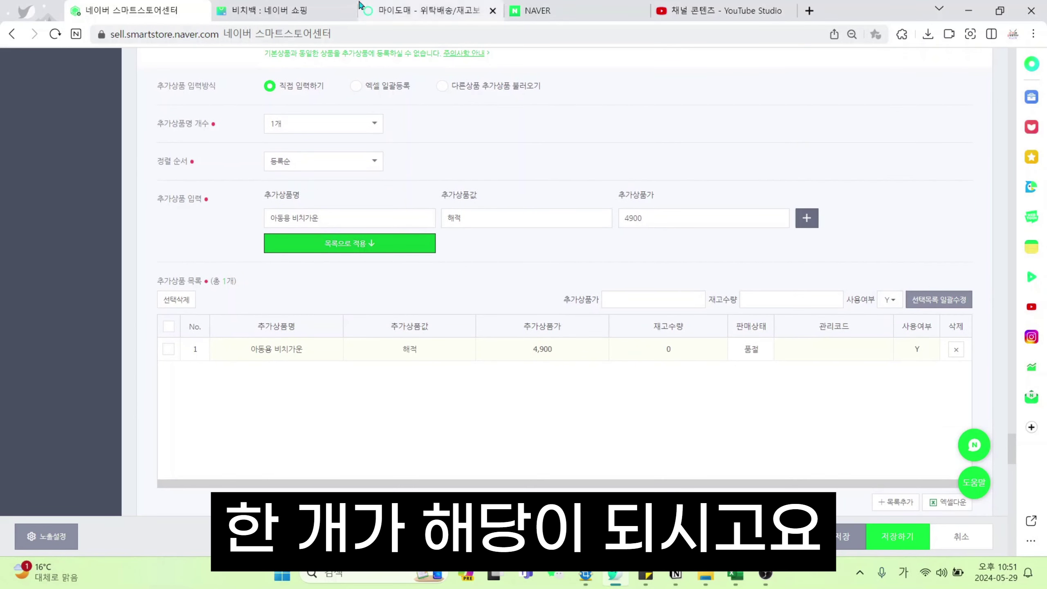
{"action": "left_click", "coordinate": [431, 10]}
{"action": "left_click", "coordinate": [740, 446]}
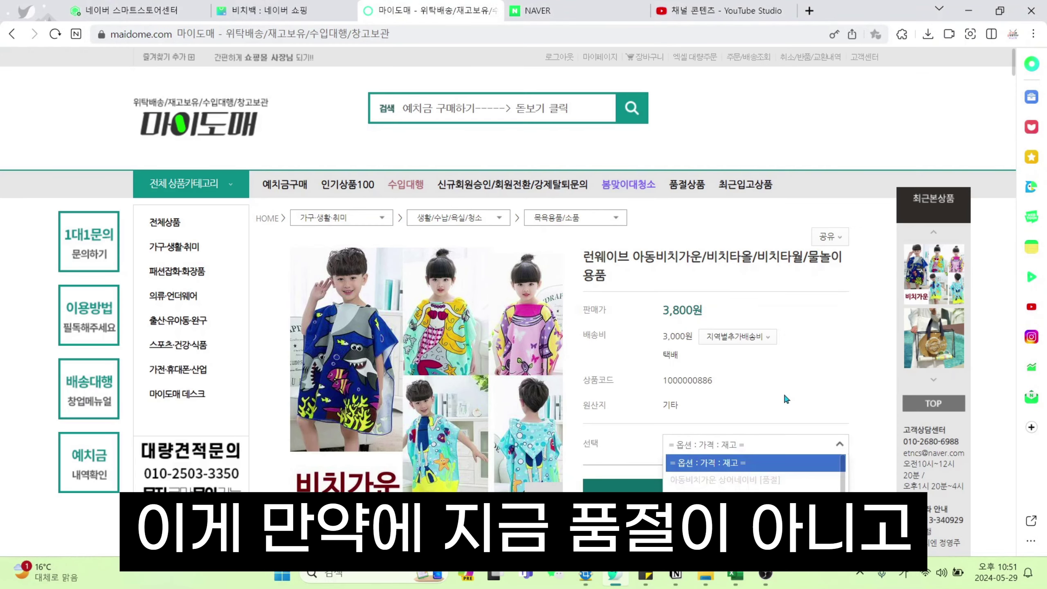
- In SmartStore Center, set the additional product values to 해적,상어블루 with prices 4900,4900 and apply them to the list
{"action": "left_click", "coordinate": [132, 11]}
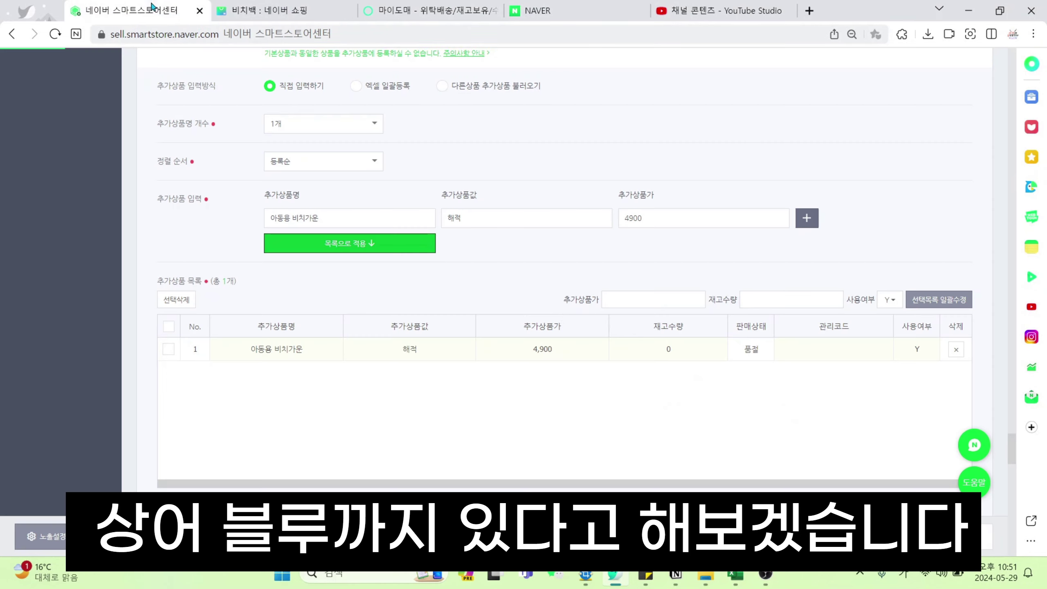
{"action": "left_click", "coordinate": [486, 218]}
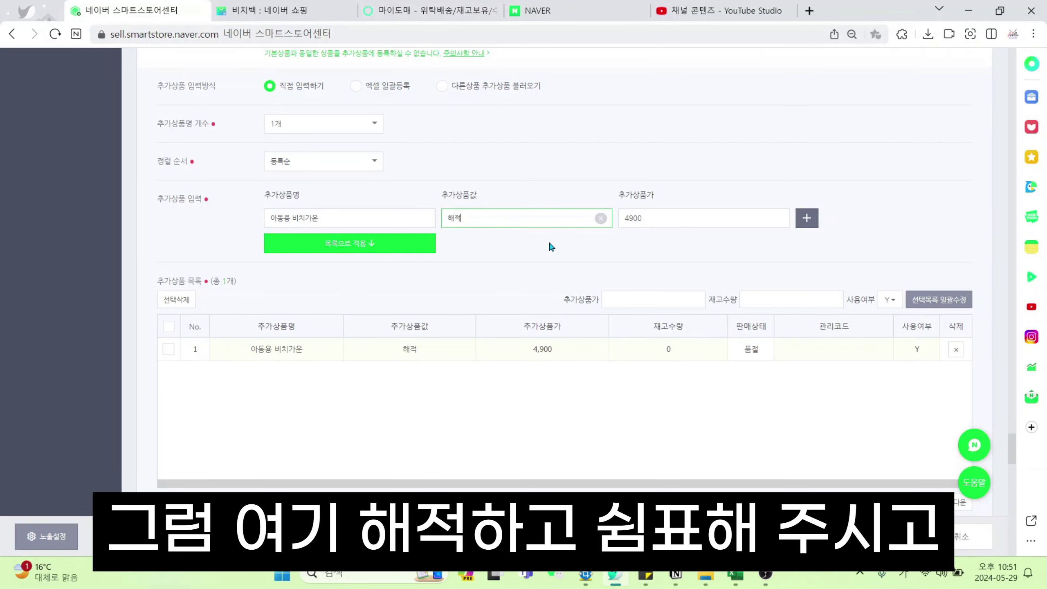
{"action": "type", "text": ",상어블루"}
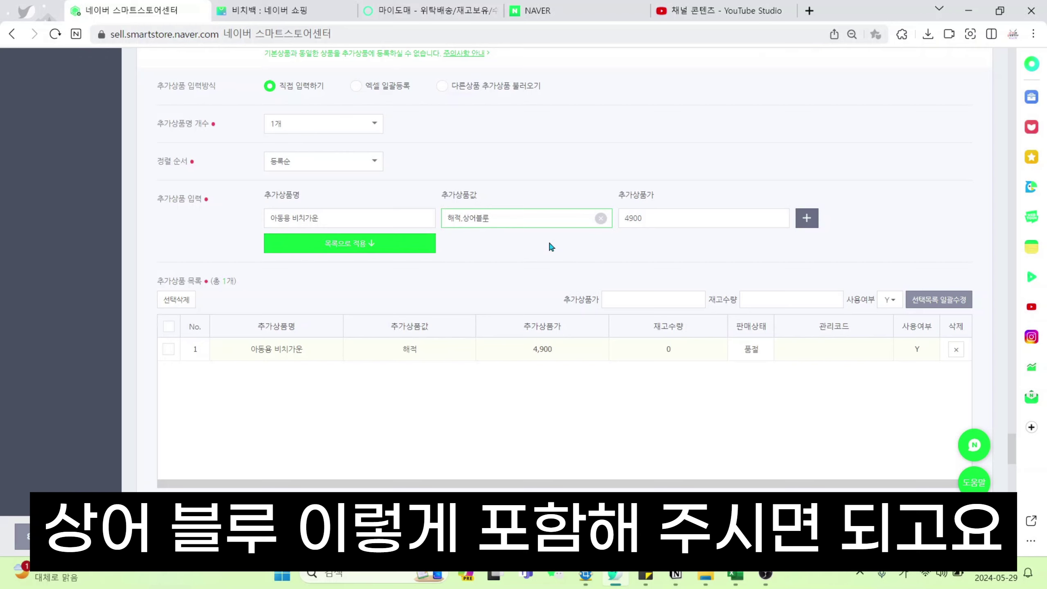
{"action": "key", "text": "Tab"}
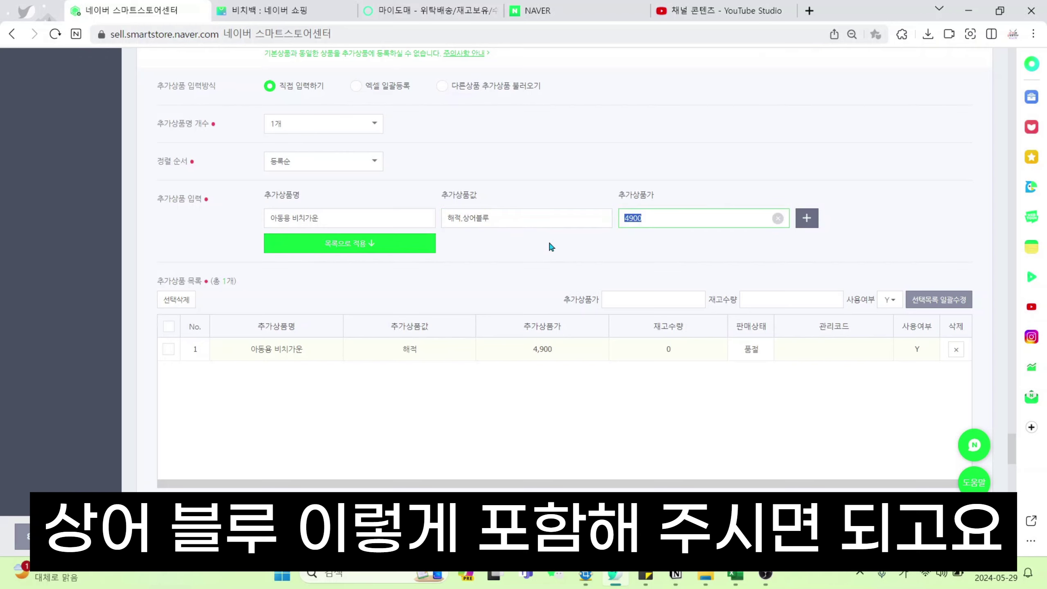
{"action": "left_click", "coordinate": [686, 220]}
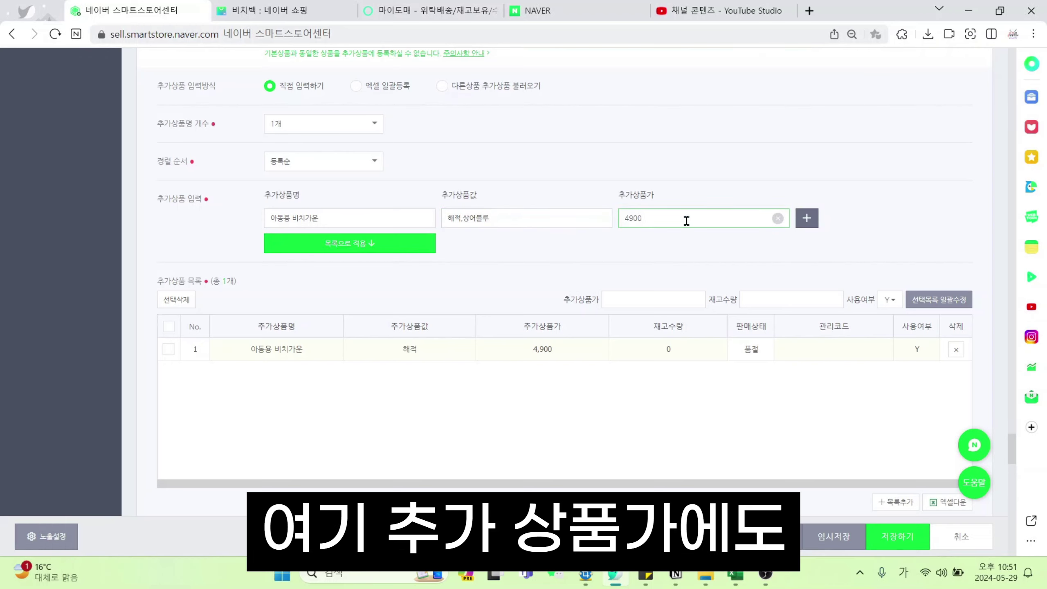
{"action": "key", "text": "BackSpace"}
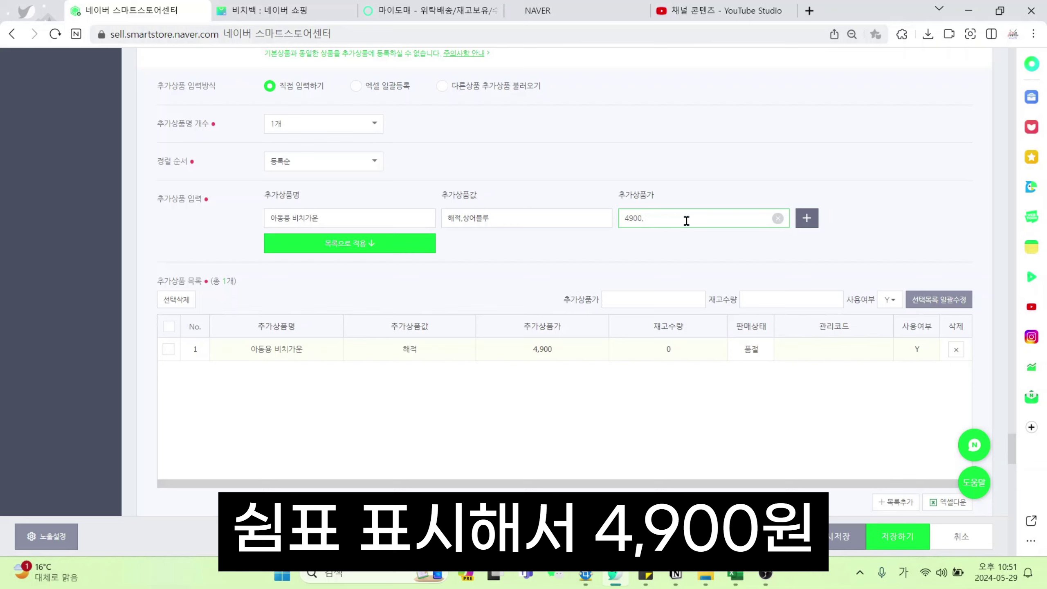
{"action": "type", "text": ",4900"}
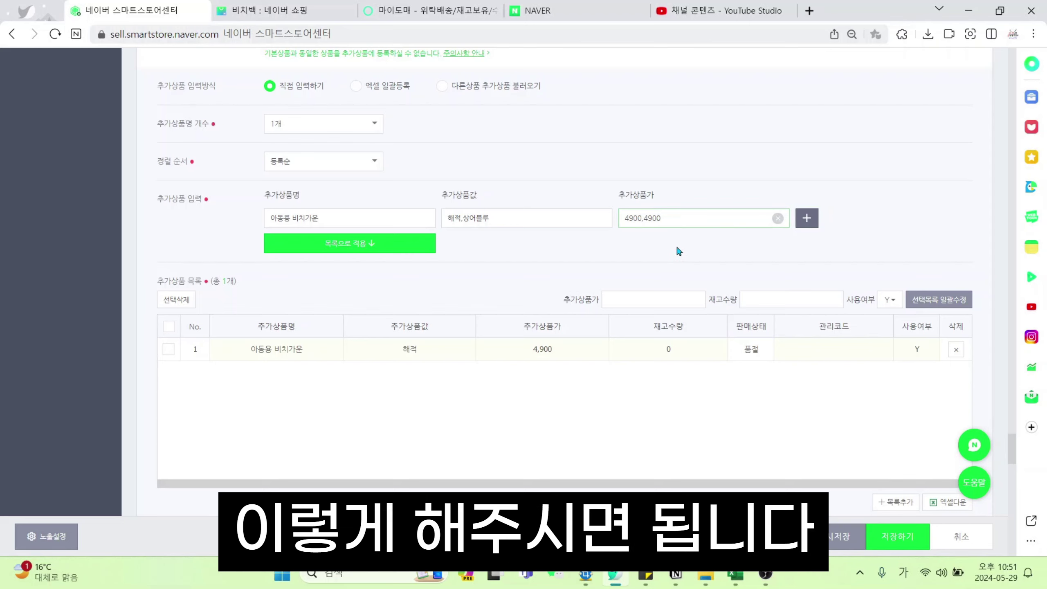
{"action": "left_click", "coordinate": [676, 243]}
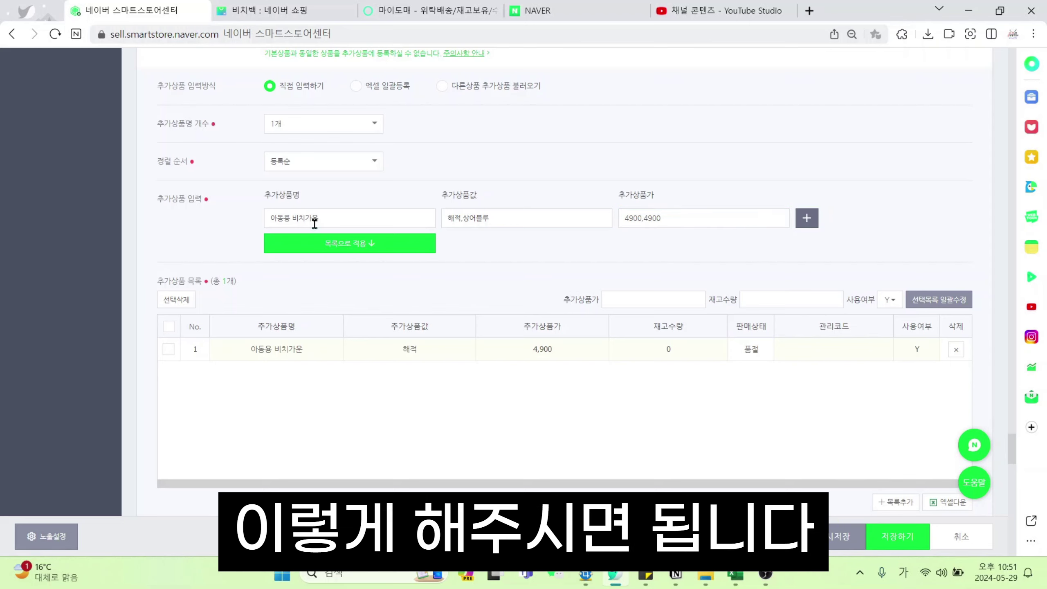
{"action": "left_click", "coordinate": [333, 246]}
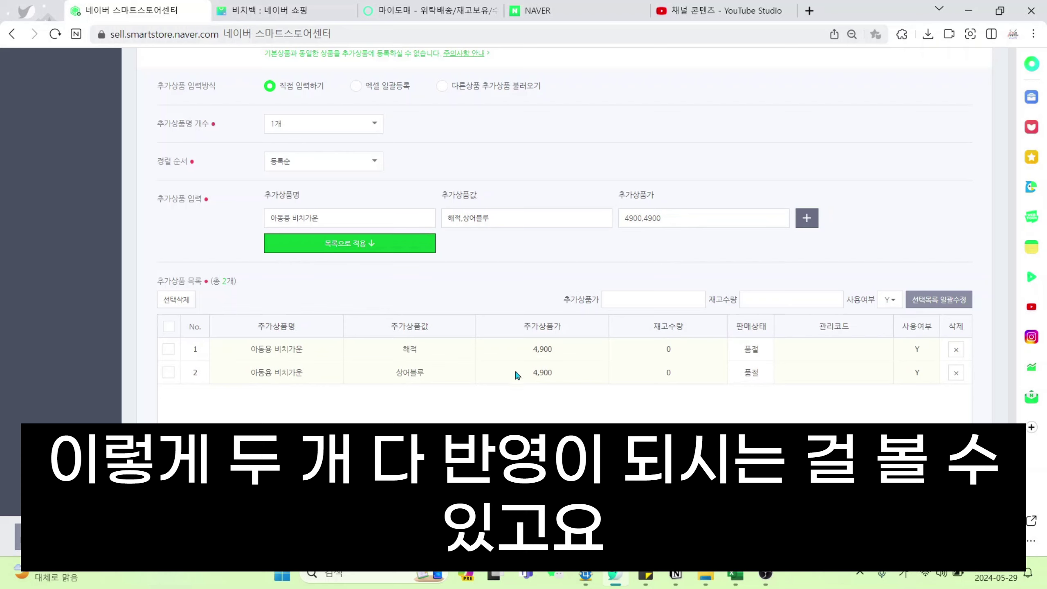
- Set the stock quantity of both the 해적 and 상어블루 additional products to 999
{"action": "left_click", "coordinate": [651, 347]}
{"action": "type", "text": "999"}
{"action": "left_click", "coordinate": [669, 366]}
{"action": "type", "text": "999"}
{"action": "left_click", "coordinate": [564, 415]}
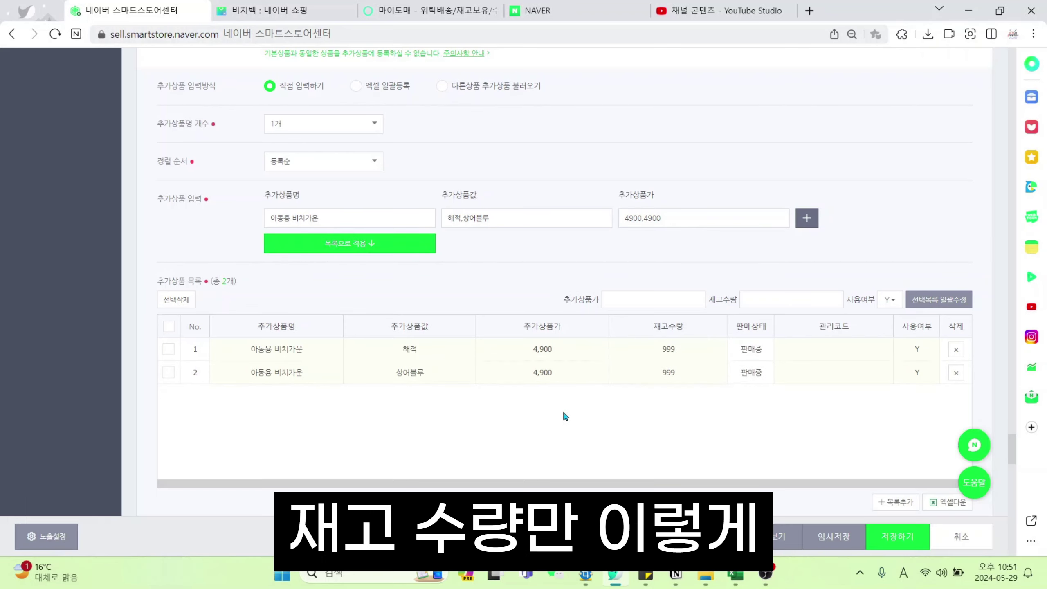
- Enable the multiple-purchase discount (복수구매할인) in the purchase conditions and set its threshold unit to 개
{"action": "scroll", "coordinate": [565, 416], "scroll_direction": "down", "scroll_amount": 3}
{"action": "scroll", "coordinate": [555, 370], "scroll_direction": "down", "scroll_amount": 6}
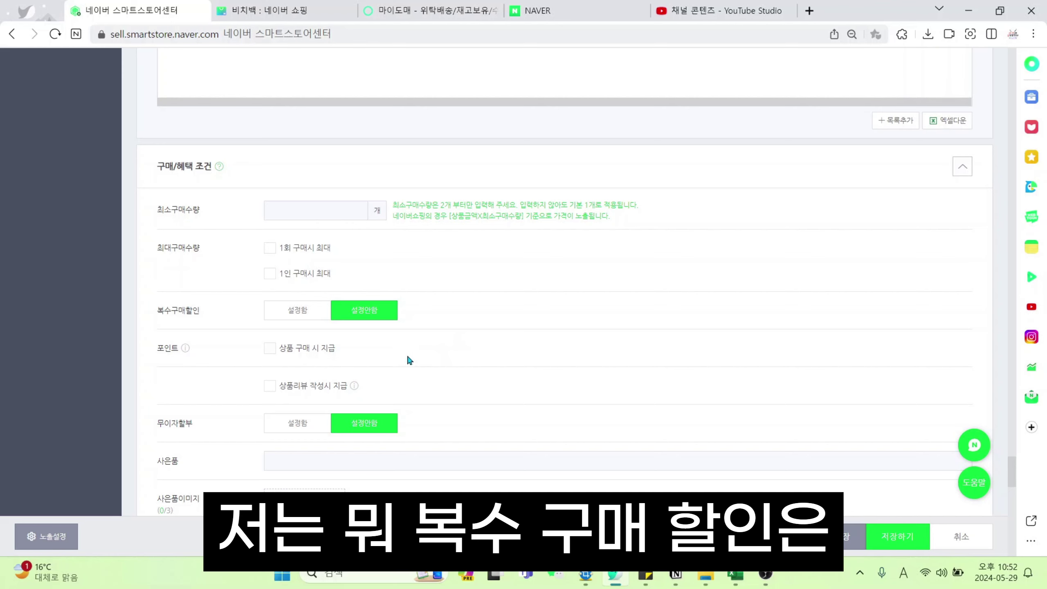
{"action": "left_click", "coordinate": [283, 315]}
{"action": "left_click", "coordinate": [345, 347]}
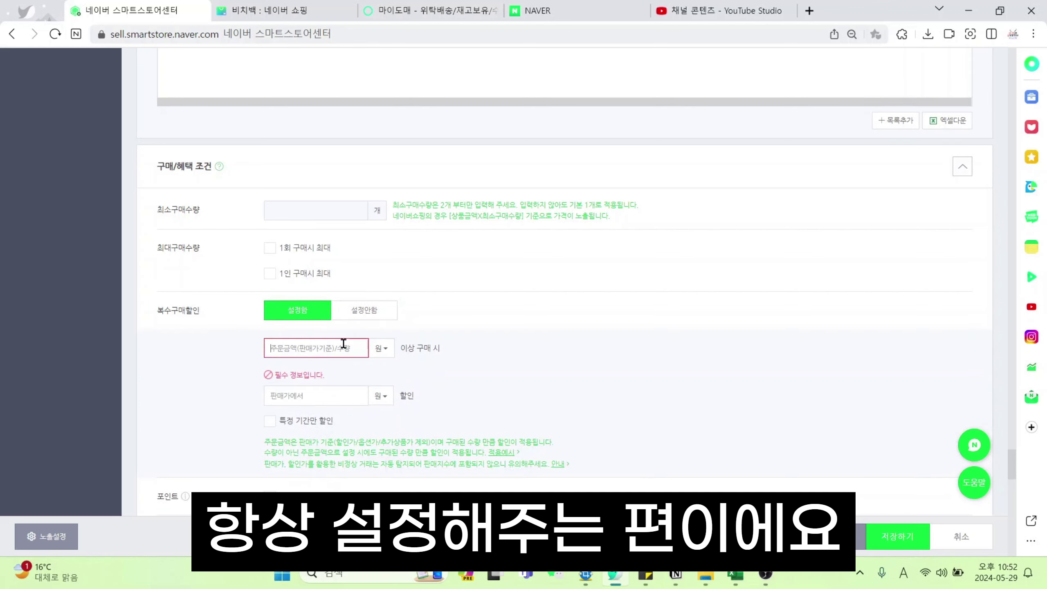
{"action": "left_click", "coordinate": [379, 348]}
{"action": "left_click", "coordinate": [378, 384]}
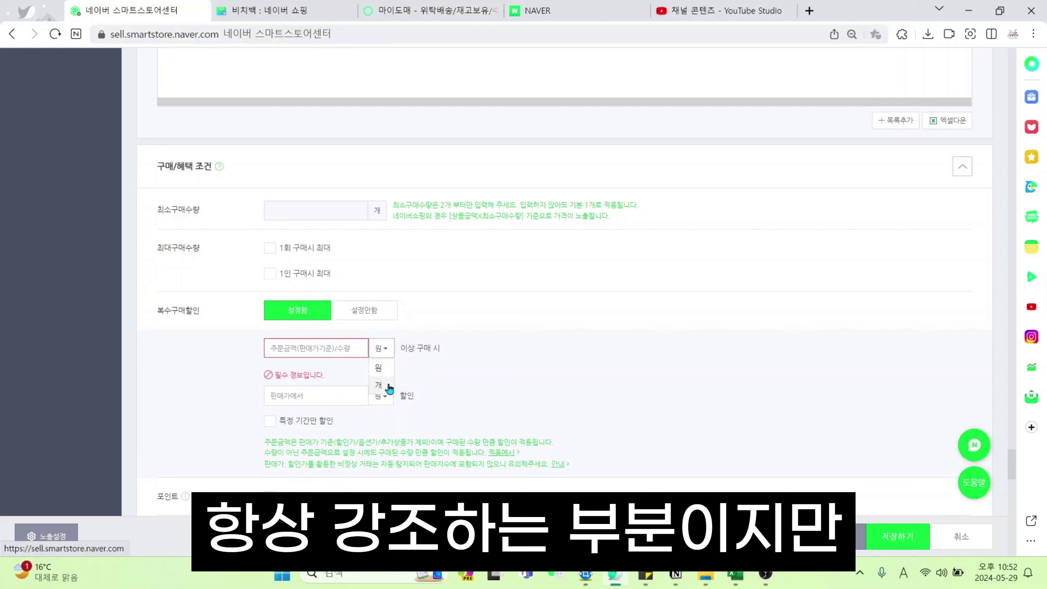
{"action": "left_click", "coordinate": [328, 349]}
{"action": "type", "text": "1,000"}
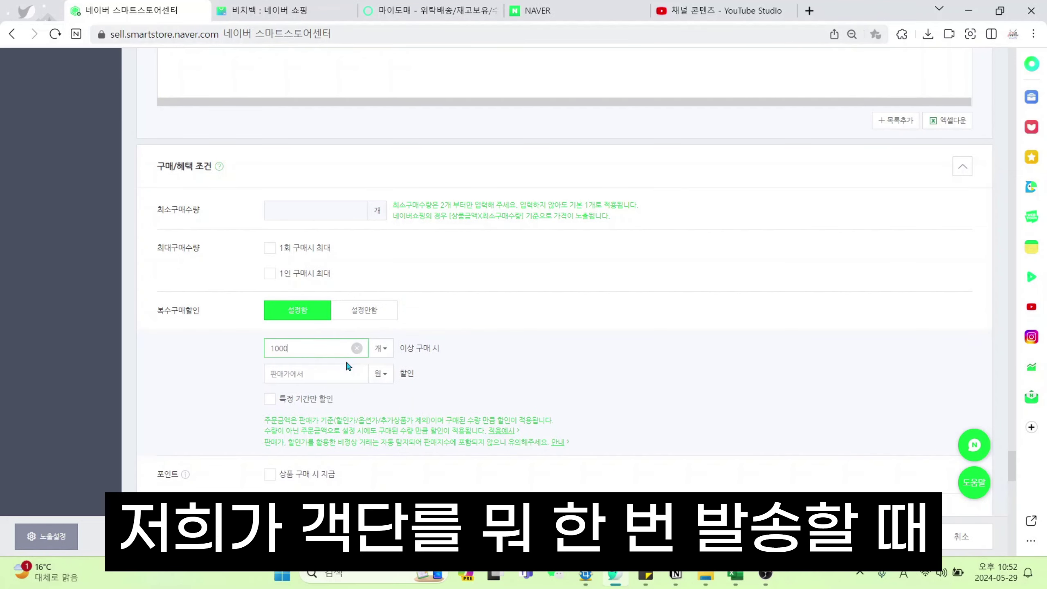
{"action": "left_click", "coordinate": [325, 376]}
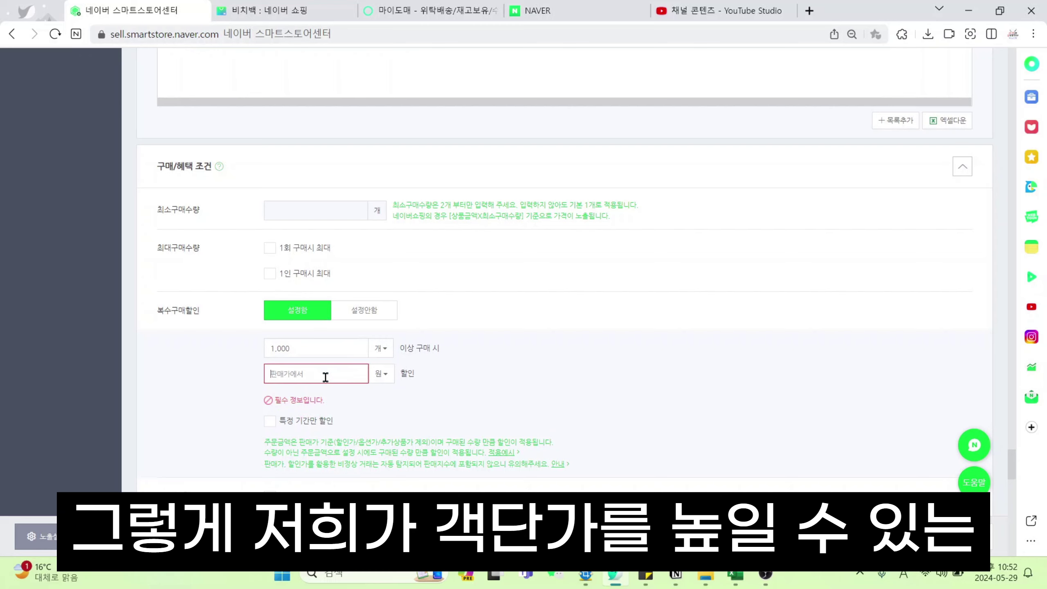
{"action": "left_click_drag", "start_coordinate": [314, 350], "coordinate": [201, 337]}
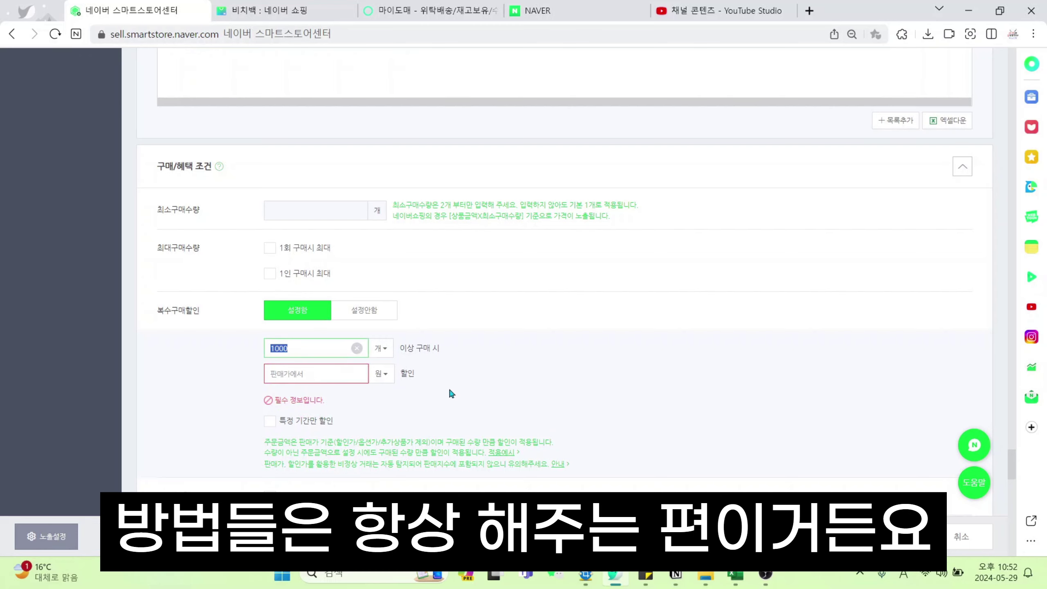
{"action": "left_click", "coordinate": [535, 377]}
- Set the multiple-purchase discount to 1000 won off when buying 2 or more units
{"action": "left_click_drag", "start_coordinate": [299, 346], "coordinate": [210, 345]}
{"action": "type", "text": "2"}
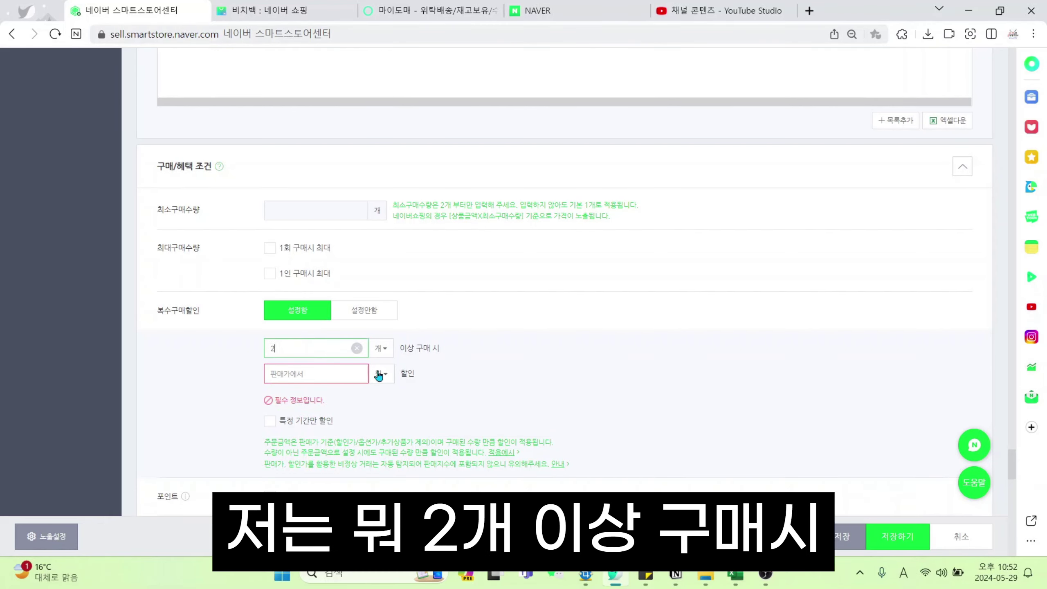
{"action": "left_click", "coordinate": [334, 372]}
{"action": "type", "text": "1000"}
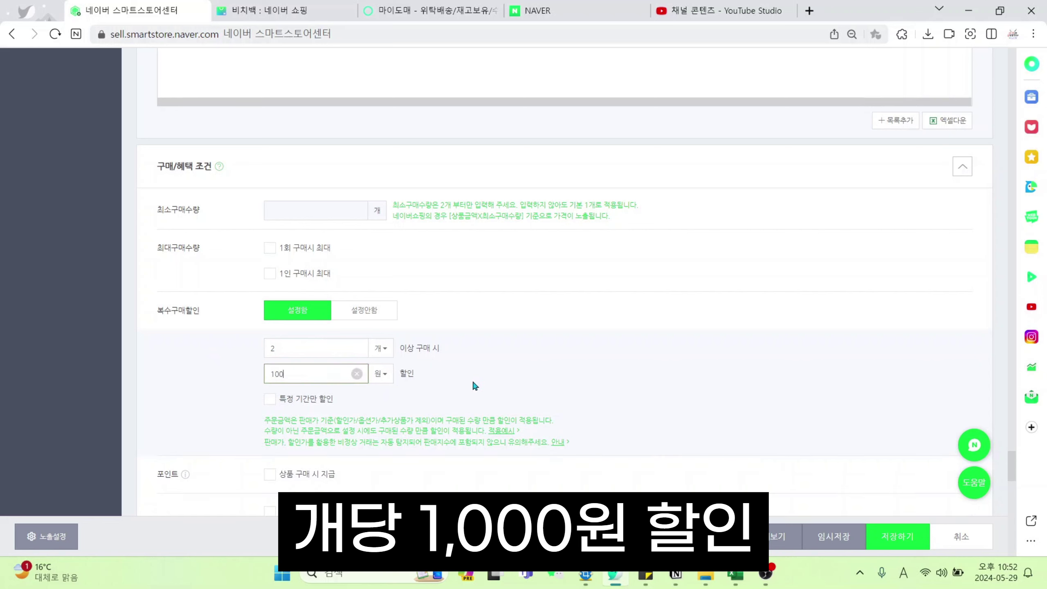
{"action": "left_click", "coordinate": [516, 364]}
- Enable points for writing product reviews, with 200 won for text reviews and 300 won for photo/video reviews
{"action": "scroll", "coordinate": [513, 359], "scroll_direction": "down", "scroll_amount": 3}
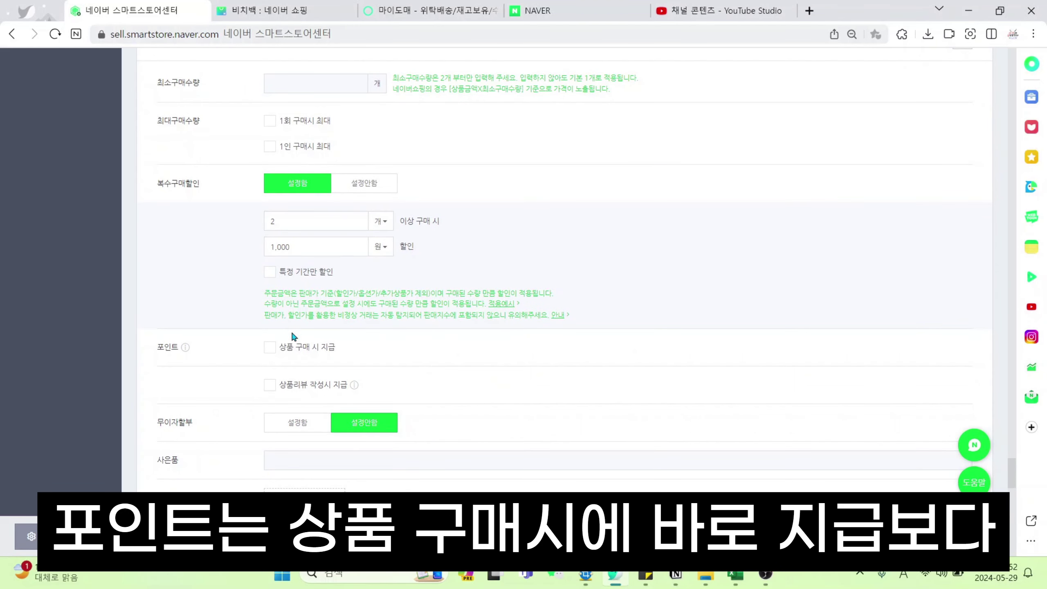
{"action": "left_click", "coordinate": [294, 387]}
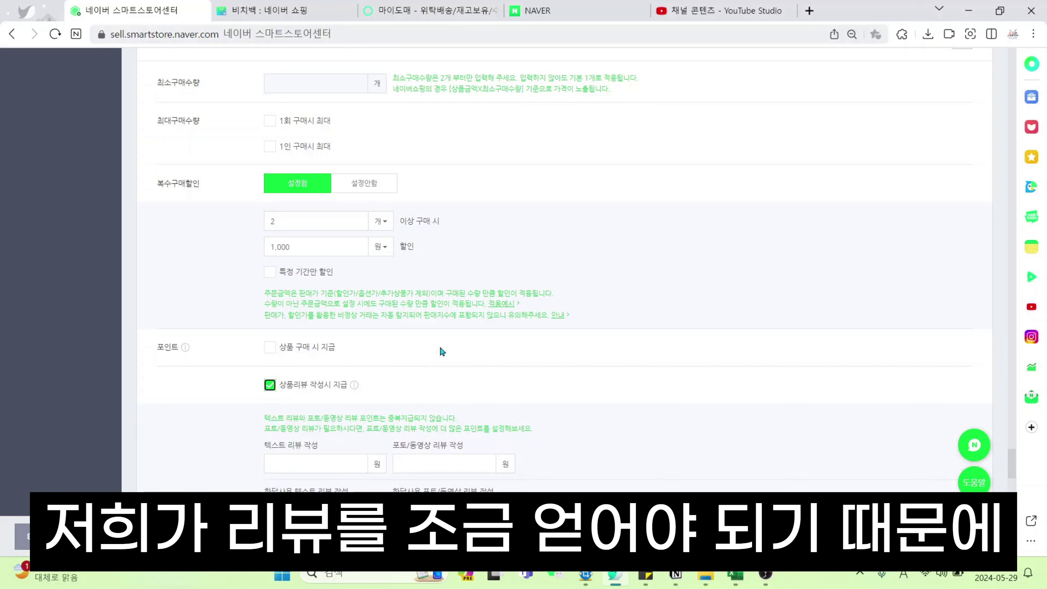
{"action": "scroll", "coordinate": [446, 346], "scroll_direction": "down", "scroll_amount": 3}
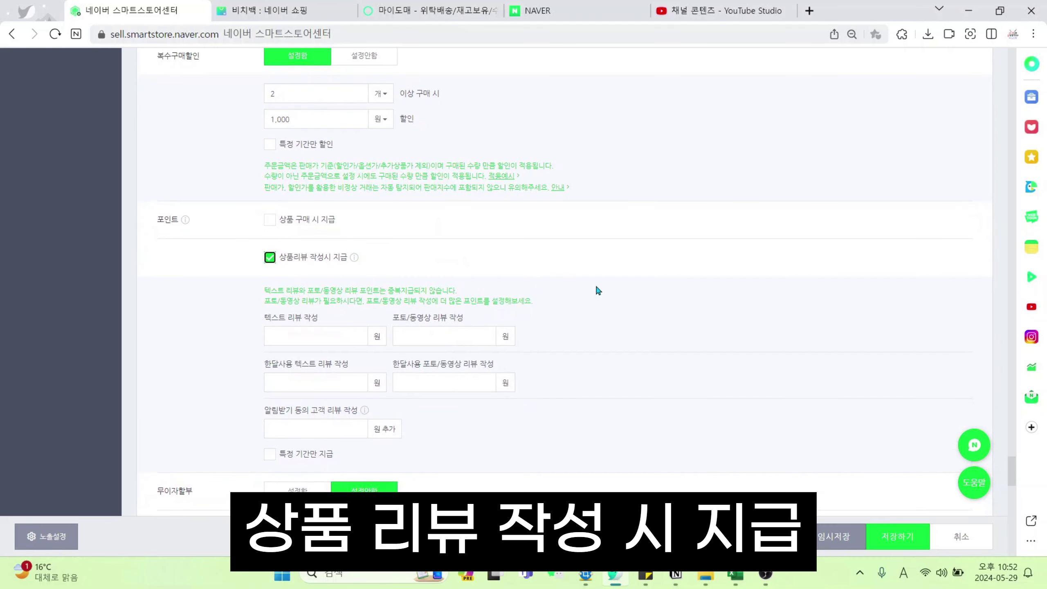
{"action": "left_click", "coordinate": [292, 337]}
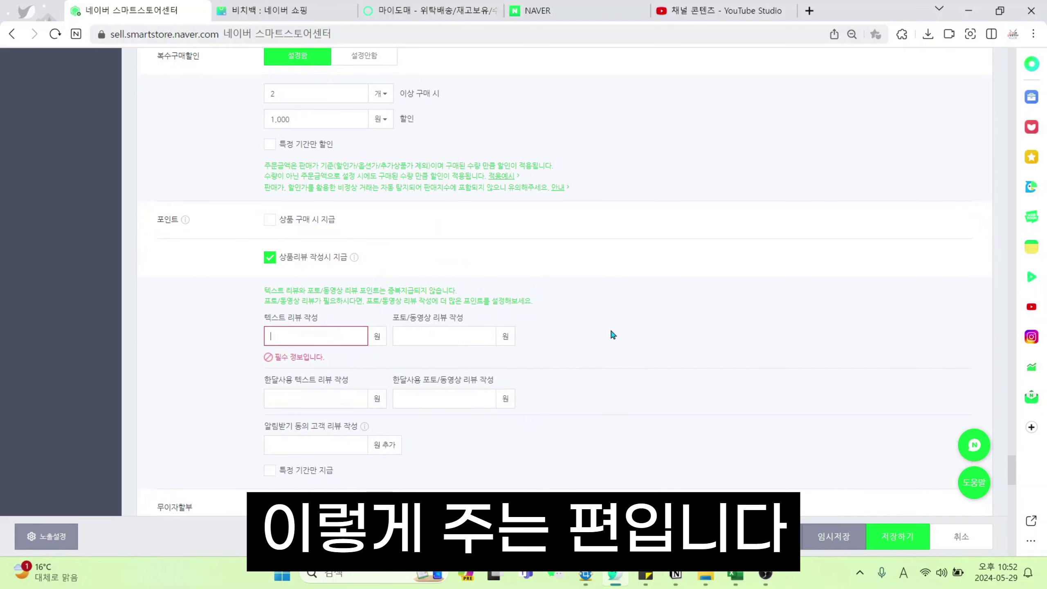
{"action": "type", "text": "200"}
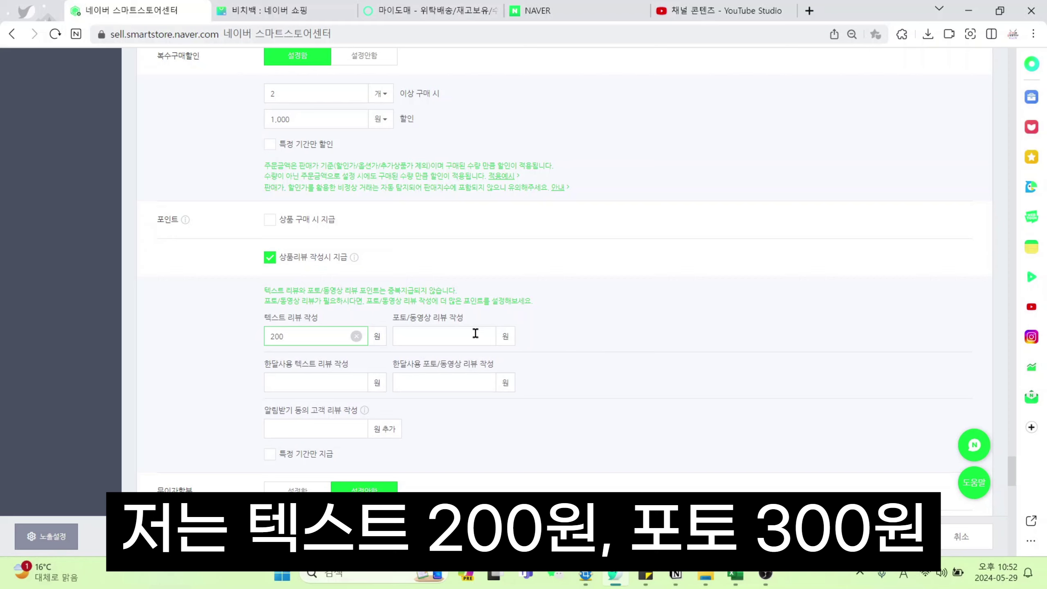
{"action": "left_click", "coordinate": [475, 333]}
{"action": "type", "text": "300"}
- Set the one-month-use review points to 300 won for text reviews and 400 won for photo/video reviews
{"action": "left_click", "coordinate": [311, 375]}
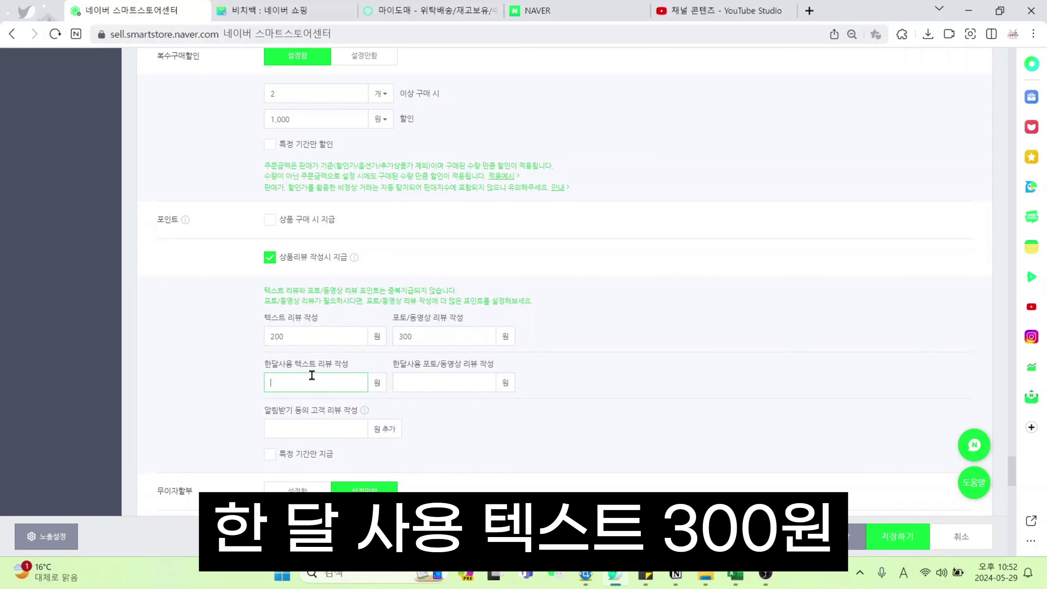
{"action": "type", "text": "300"}
{"action": "left_click", "coordinate": [444, 383]}
{"action": "type", "text": "4"}
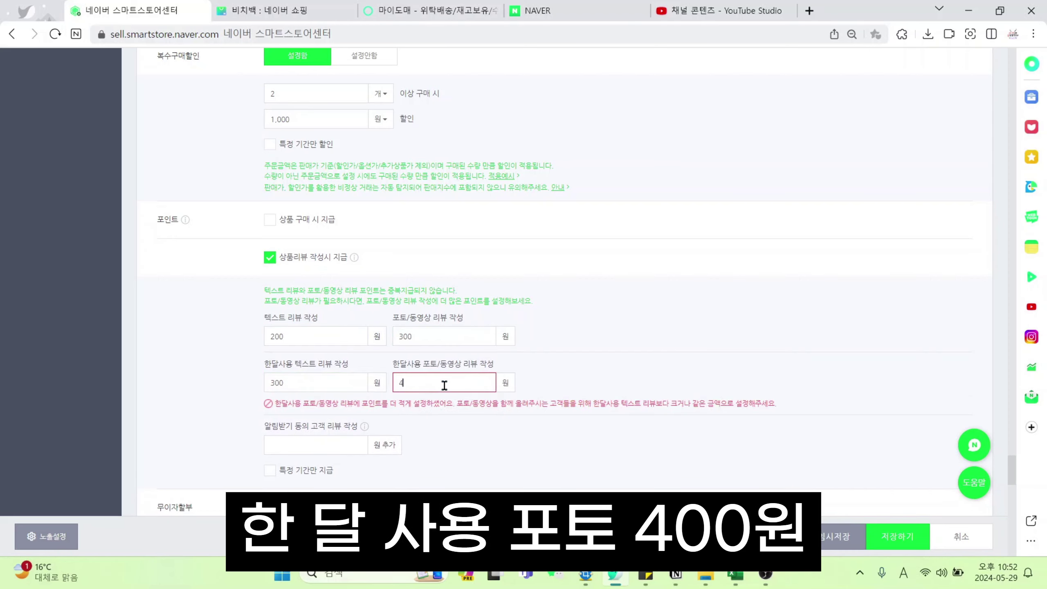
{"action": "type", "text": "00"}
{"action": "left_click", "coordinate": [654, 384]}
- Enable interest-free installments (무이자할부) for the product with a 12개월 term
{"action": "scroll", "coordinate": [654, 383], "scroll_direction": "down", "scroll_amount": 3}
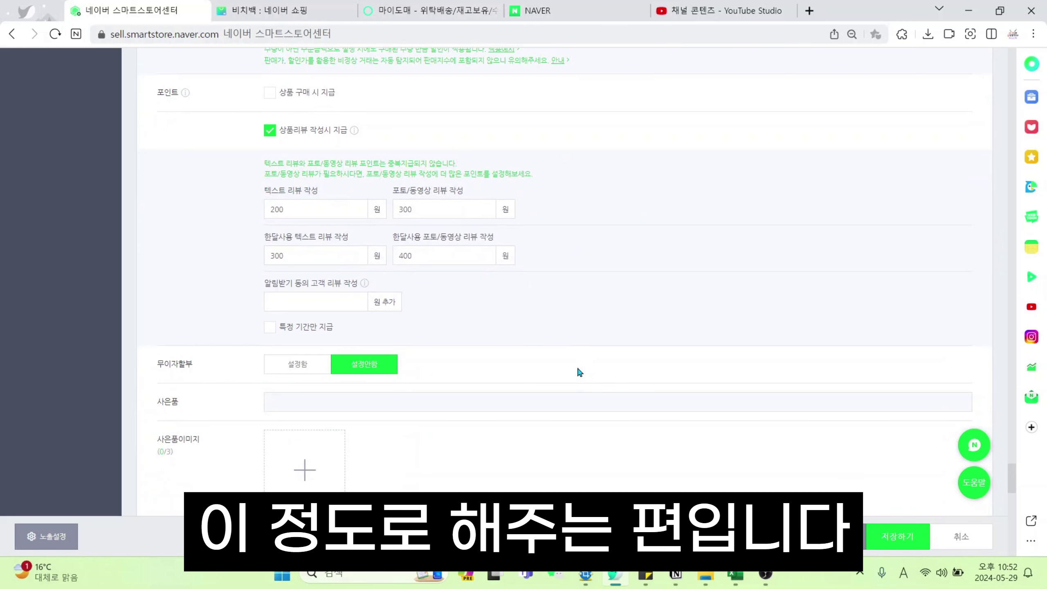
{"action": "scroll", "coordinate": [574, 367], "scroll_direction": "down", "scroll_amount": 3}
{"action": "scroll", "coordinate": [505, 355], "scroll_direction": "up", "scroll_amount": 3}
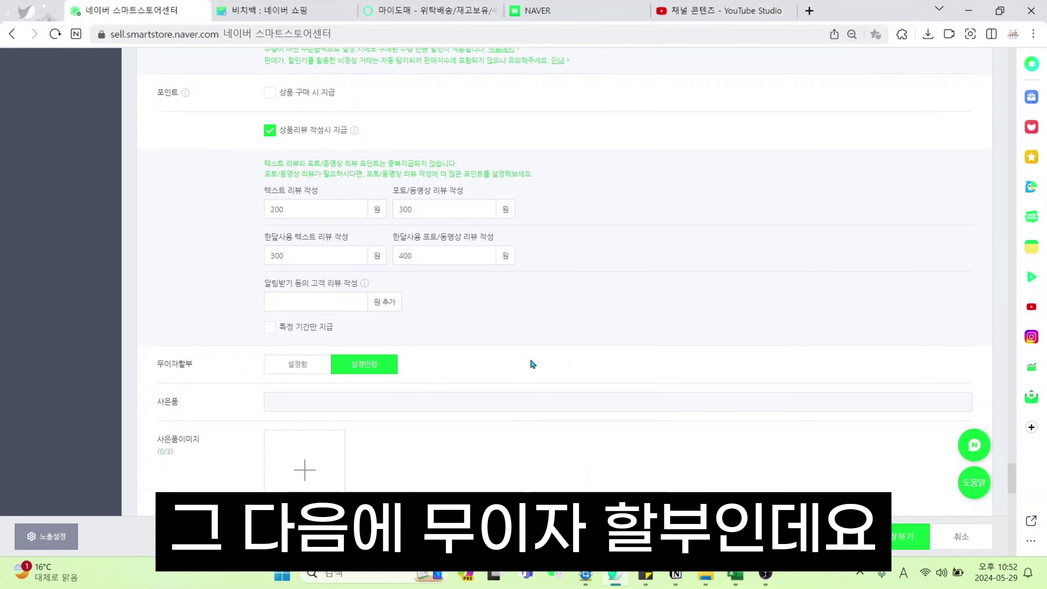
{"action": "left_click", "coordinate": [301, 369]}
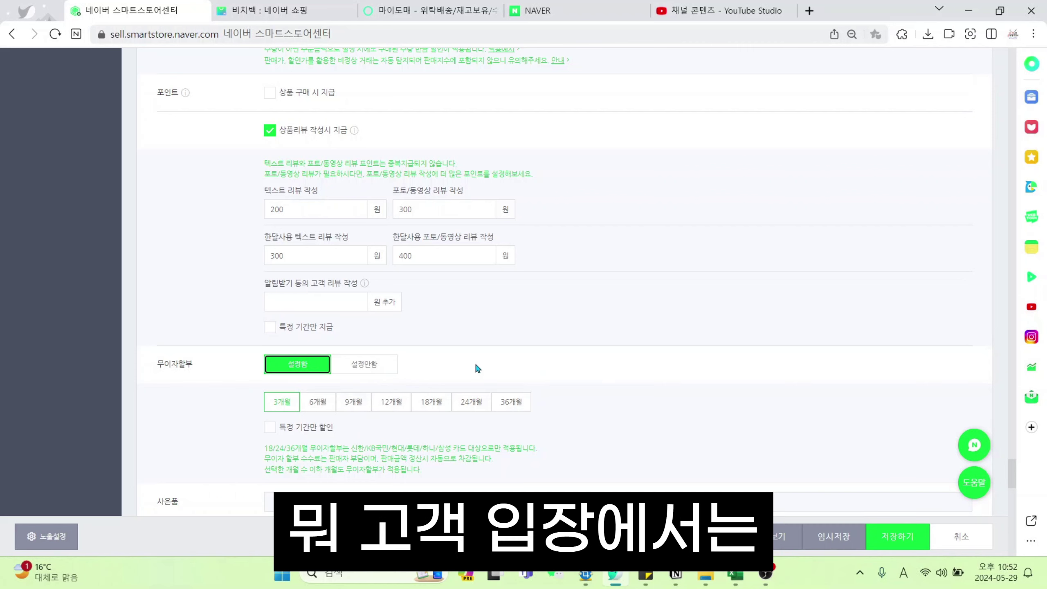
{"action": "scroll", "coordinate": [700, 341], "scroll_direction": "down", "scroll_amount": 3}
{"action": "scroll", "coordinate": [680, 337], "scroll_direction": "up", "scroll_amount": 5}
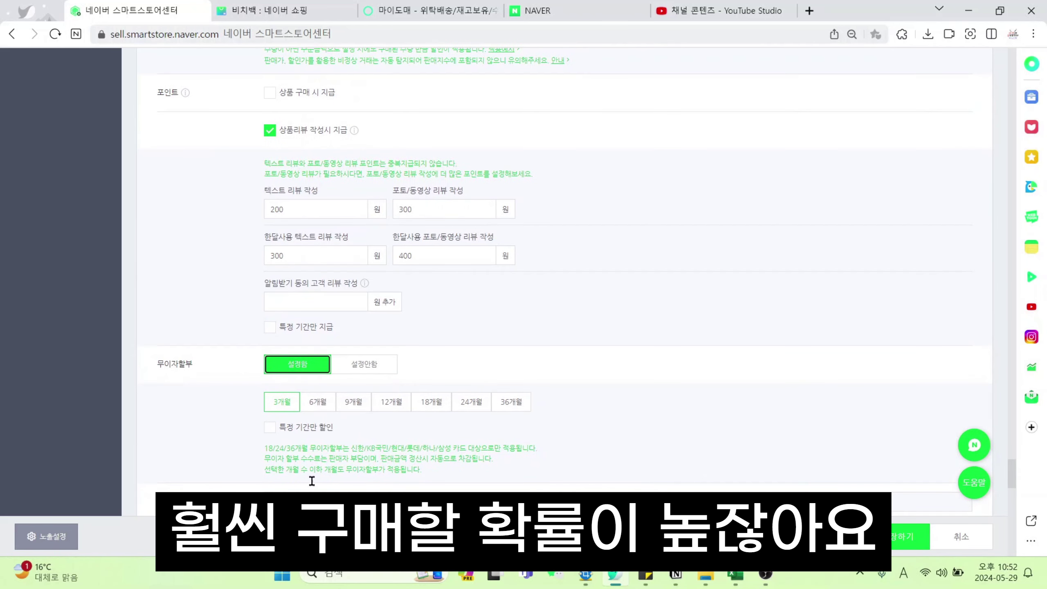
{"action": "scroll", "coordinate": [609, 314], "scroll_direction": "down", "scroll_amount": 5}
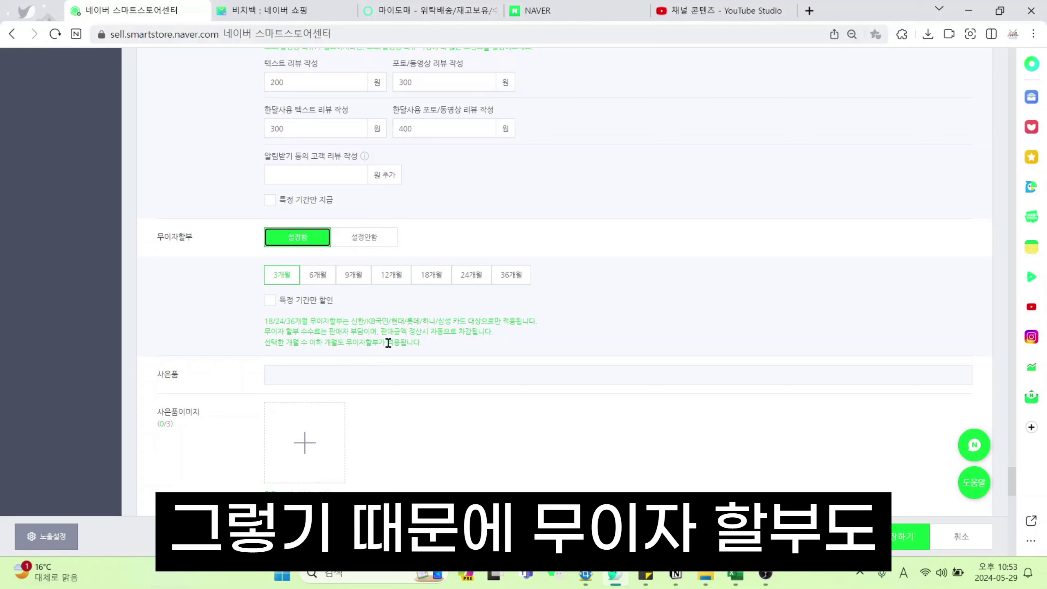
{"action": "left_click", "coordinate": [397, 280]}
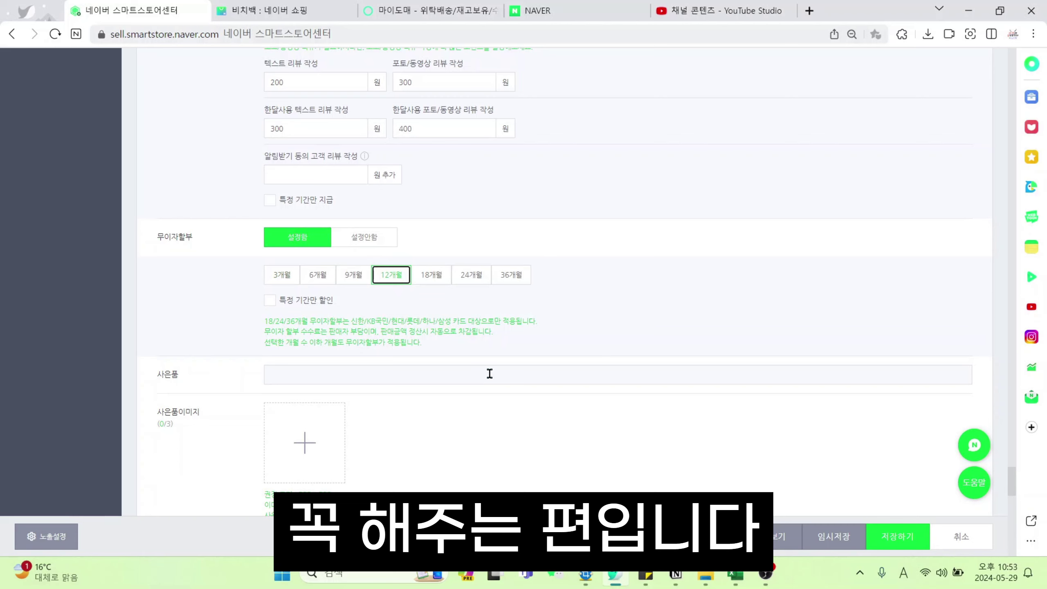
{"action": "scroll", "coordinate": [556, 295], "scroll_direction": "down", "scroll_amount": 3}
{"action": "scroll", "coordinate": [552, 304], "scroll_direction": "up", "scroll_amount": 3}
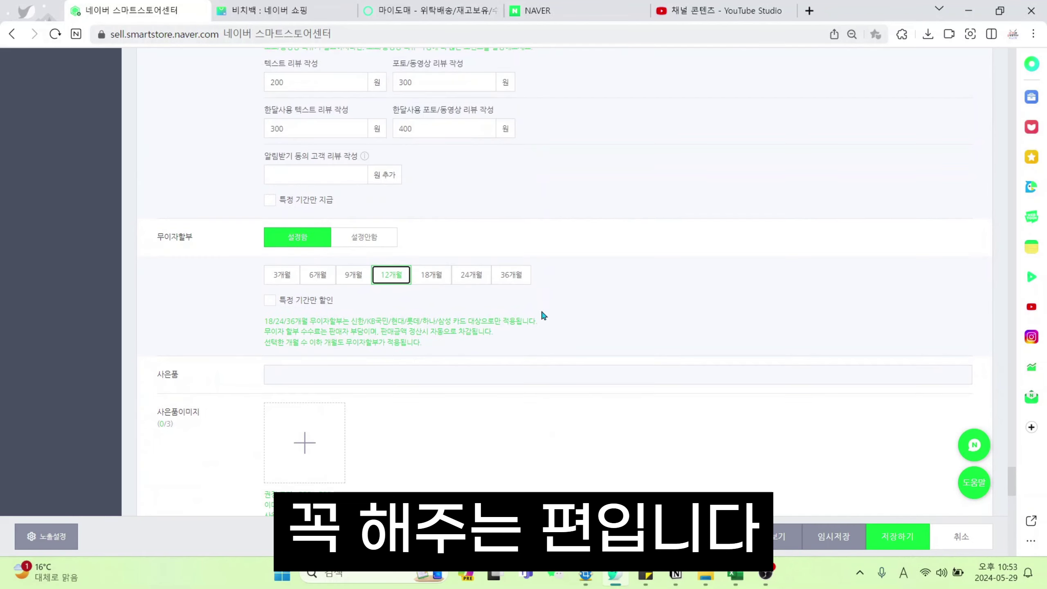
{"action": "scroll", "coordinate": [540, 310], "scroll_direction": "down", "scroll_amount": 3}
{"action": "left_click", "coordinate": [707, 579]}
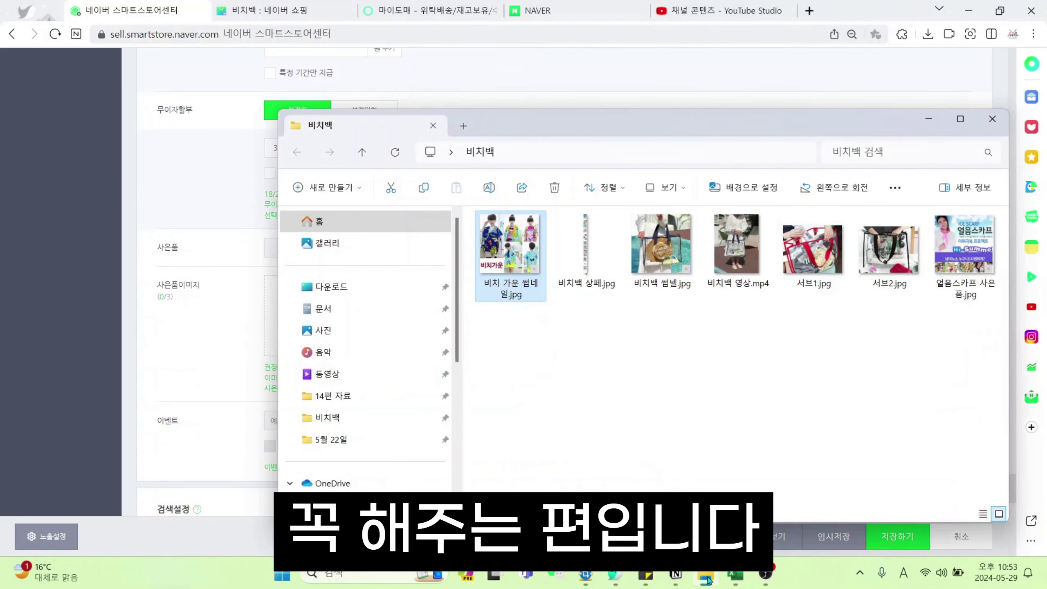
{"action": "left_click", "coordinate": [706, 579]}
- Switch to the 마이도매 site and examine the 얼음스카프 (ice scarf) product page as the candidate for the gift
{"action": "left_click", "coordinate": [371, 248]}
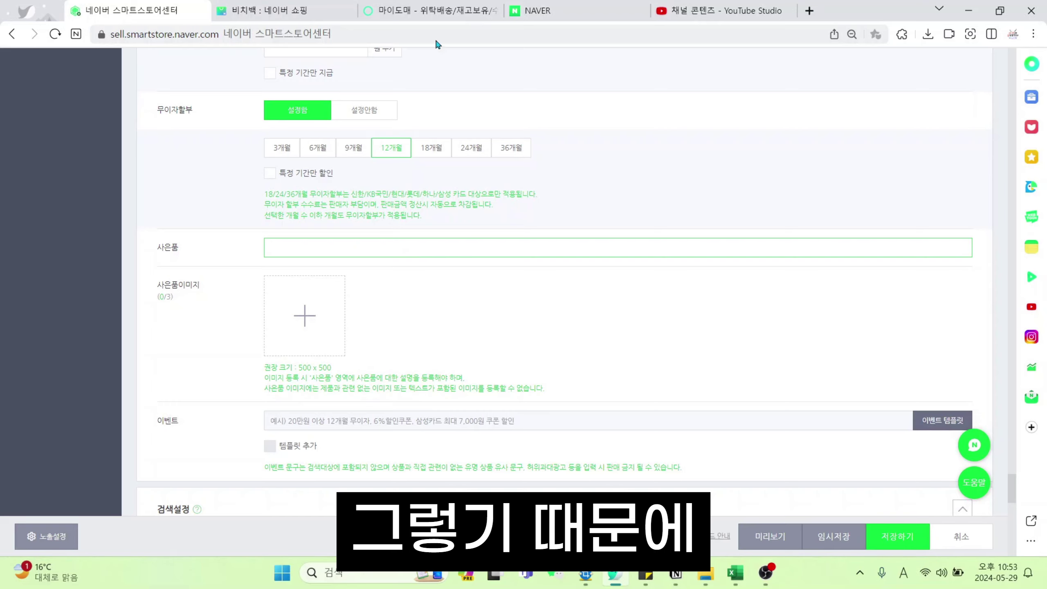
{"action": "left_click", "coordinate": [445, 11]}
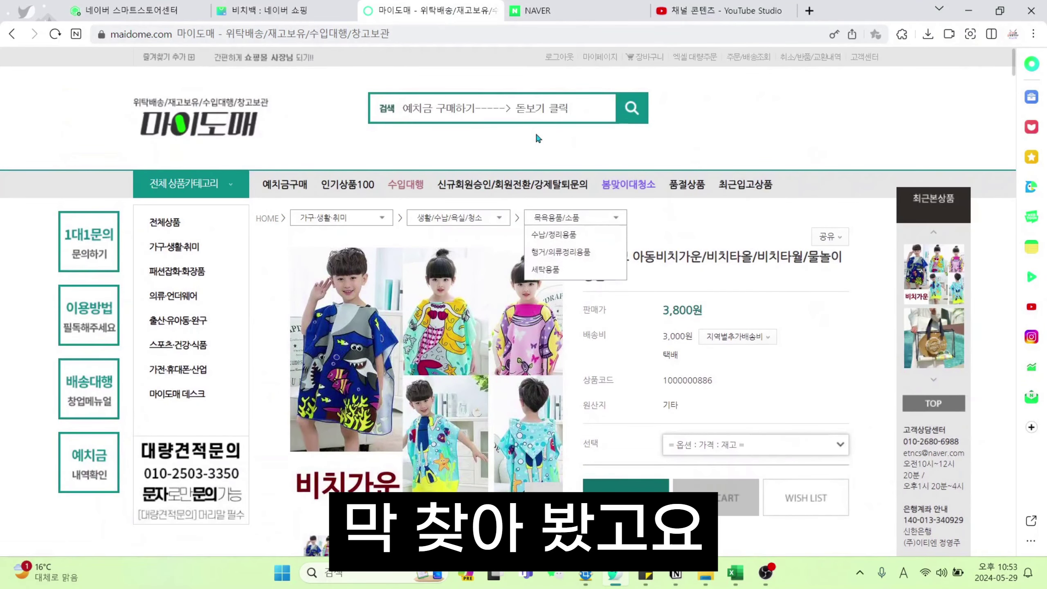
{"action": "left_click", "coordinate": [933, 378]}
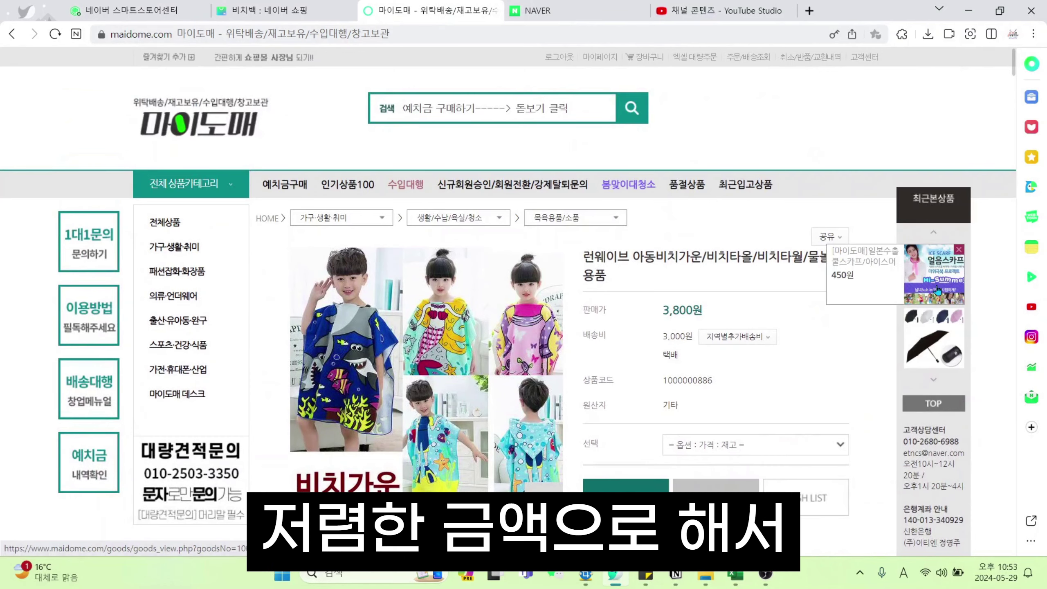
{"action": "left_click", "coordinate": [934, 273]}
{"action": "scroll", "coordinate": [808, 285], "scroll_direction": "down", "scroll_amount": 3}
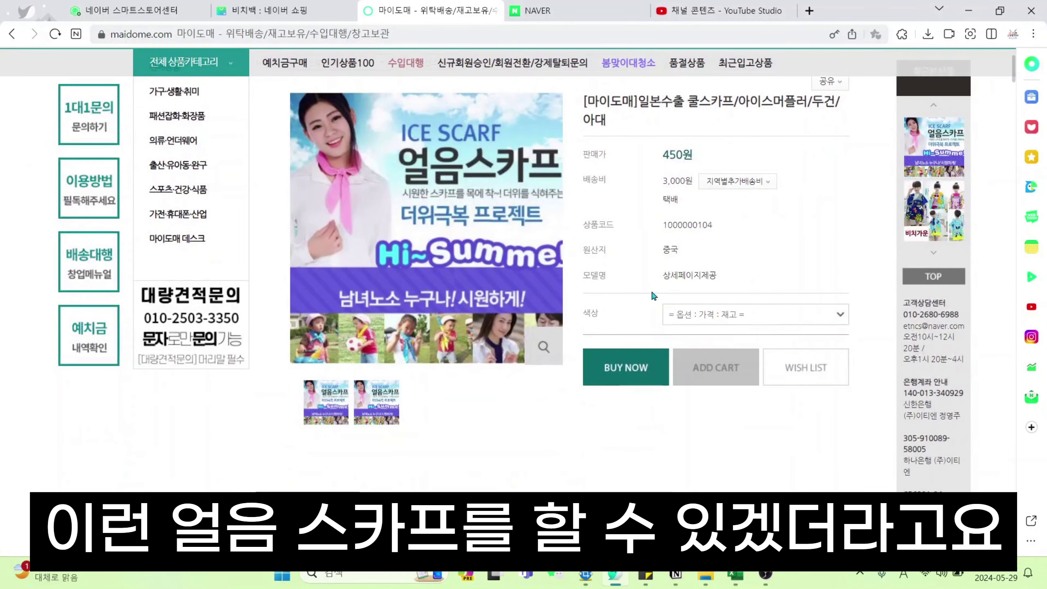
{"action": "scroll", "coordinate": [653, 292], "scroll_direction": "up", "scroll_amount": 4}
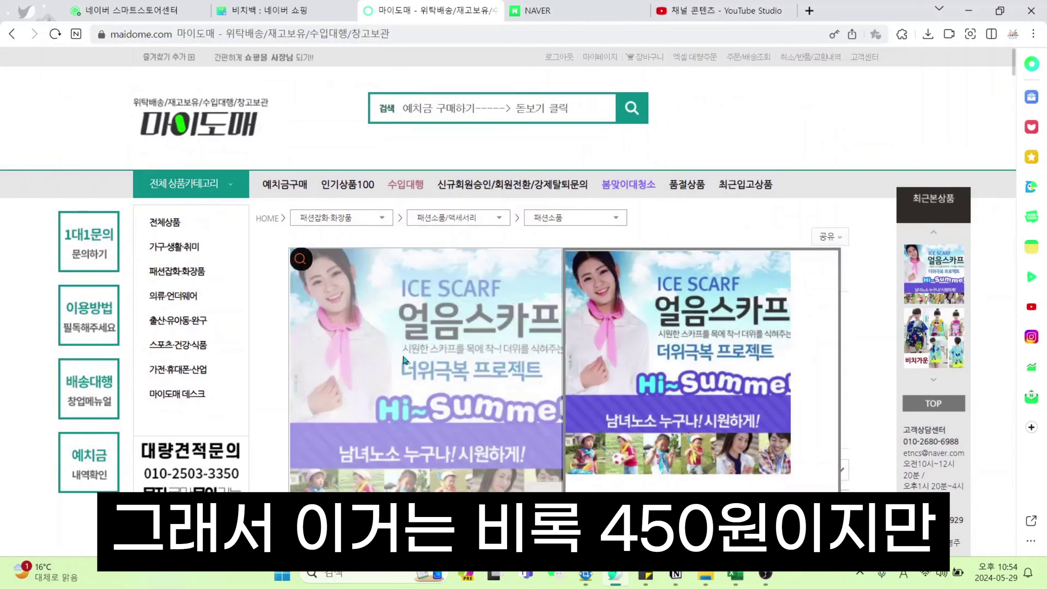
{"action": "left_click", "coordinate": [305, 9]}
{"action": "left_click", "coordinate": [120, 5]}
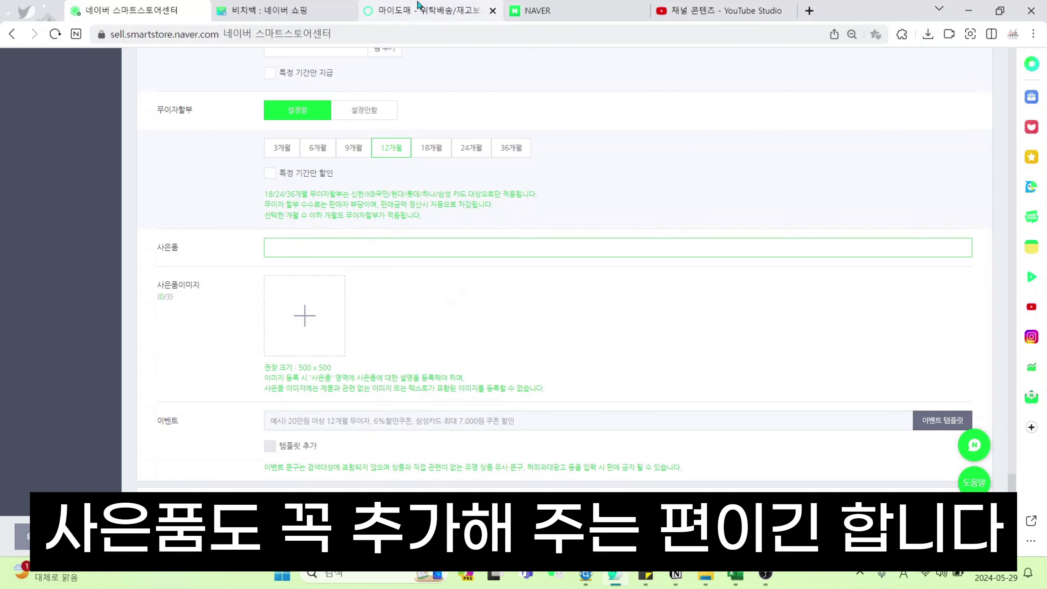
{"action": "left_click", "coordinate": [429, 10]}
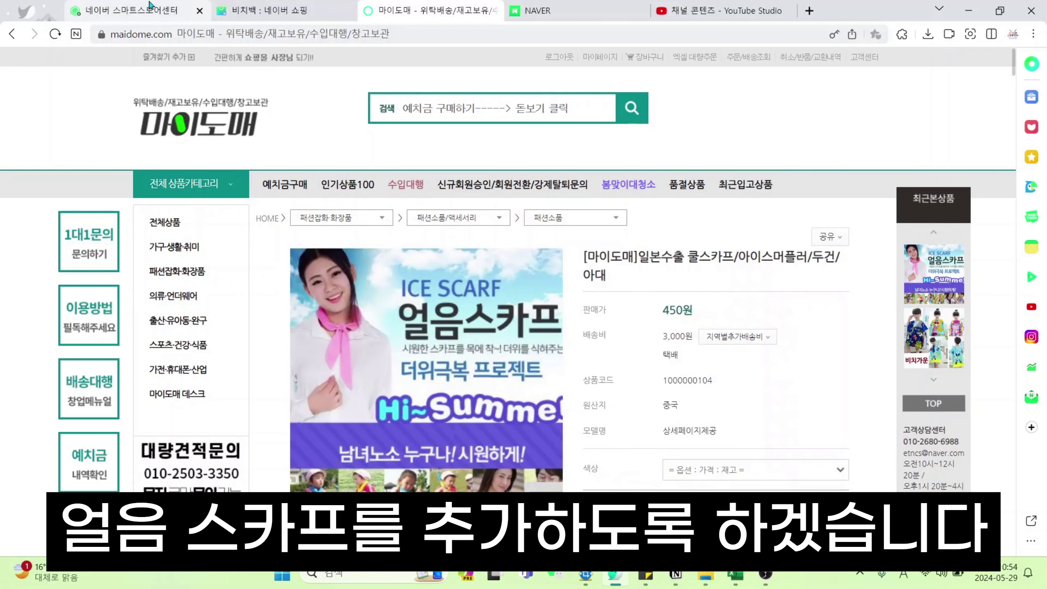
- Return to the SmartStore listing and enter 얼음스카프 as the product's gift (사은품)
{"action": "left_click", "coordinate": [198, 6]}
{"action": "type", "text": "DJFD"}
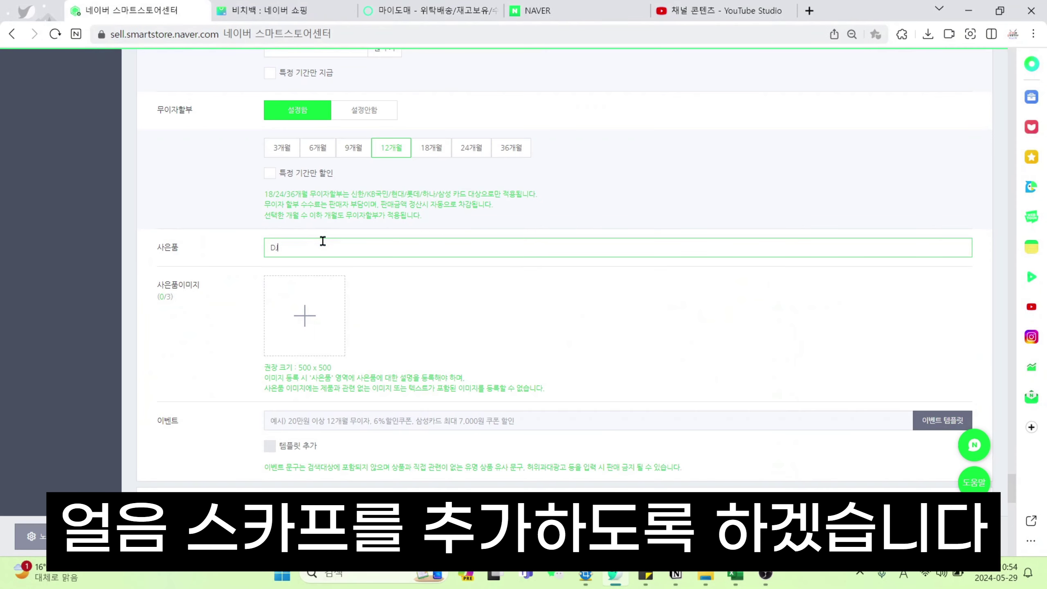
{"action": "key", "text": "BackSpace"}
{"action": "key", "text": "BackSpace"}
{"action": "key", "text": "BackSpace"}
{"action": "key", "text": "Hangul"}
{"action": "key", "text": "BackSpace"}
{"action": "type", "text": "얼음스카프"}
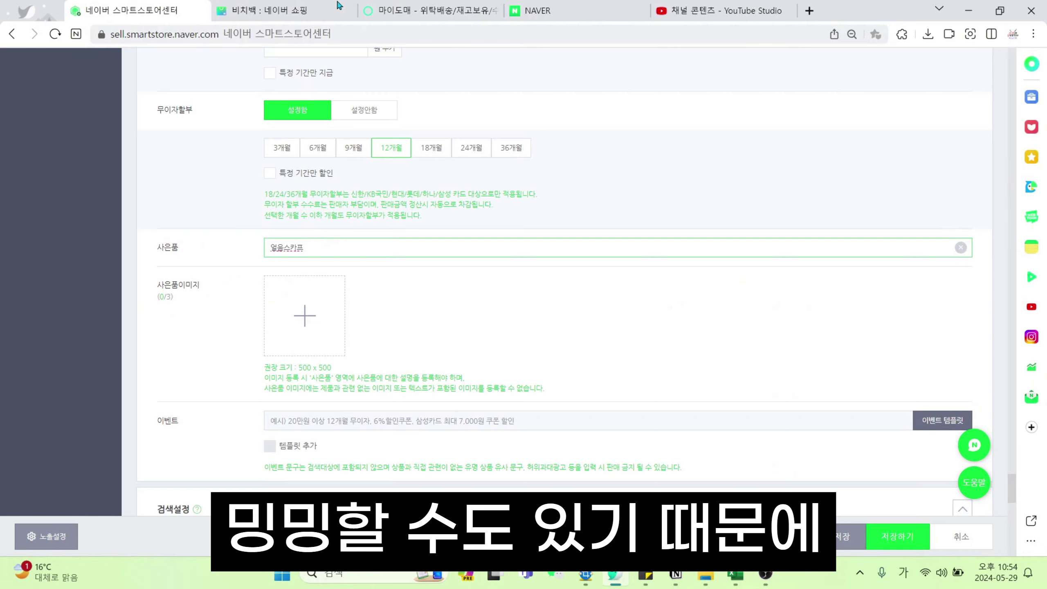
- Prefix the gift text with 더위극복 and add the ice scarf picture from the computer as the gift image
{"action": "left_click", "coordinate": [388, 10]}
{"action": "left_click", "coordinate": [136, 10]}
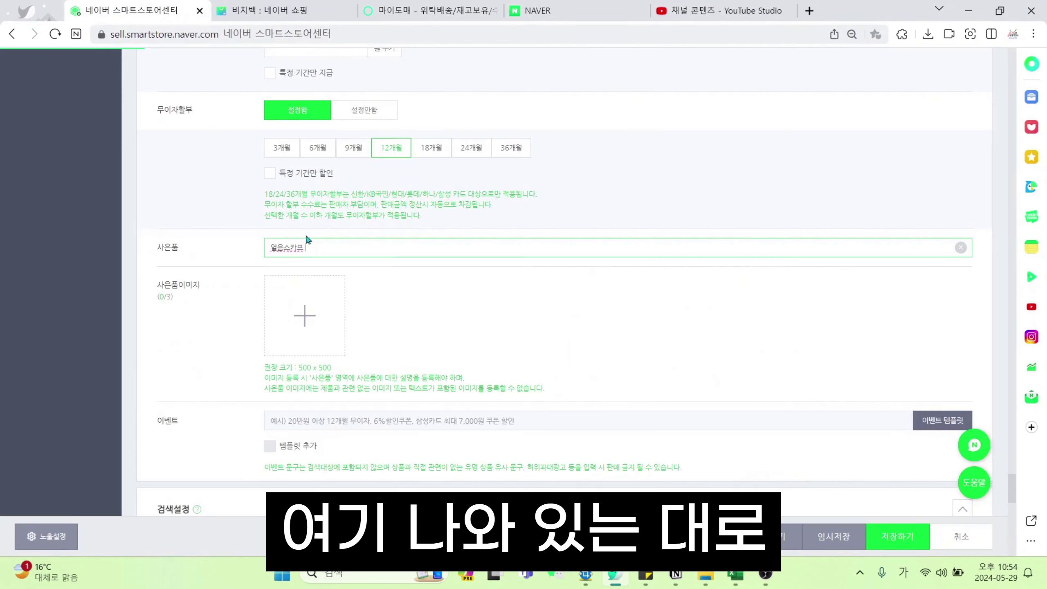
{"action": "key", "text": "Home"}
{"action": "type", "text": "더위극복"}
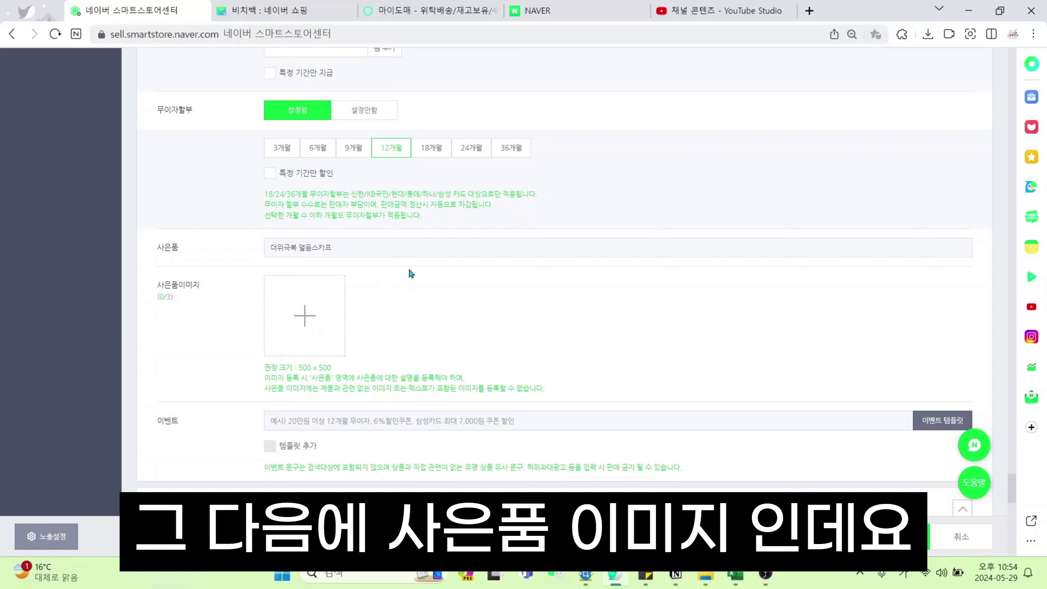
{"action": "left_click", "coordinate": [310, 337]}
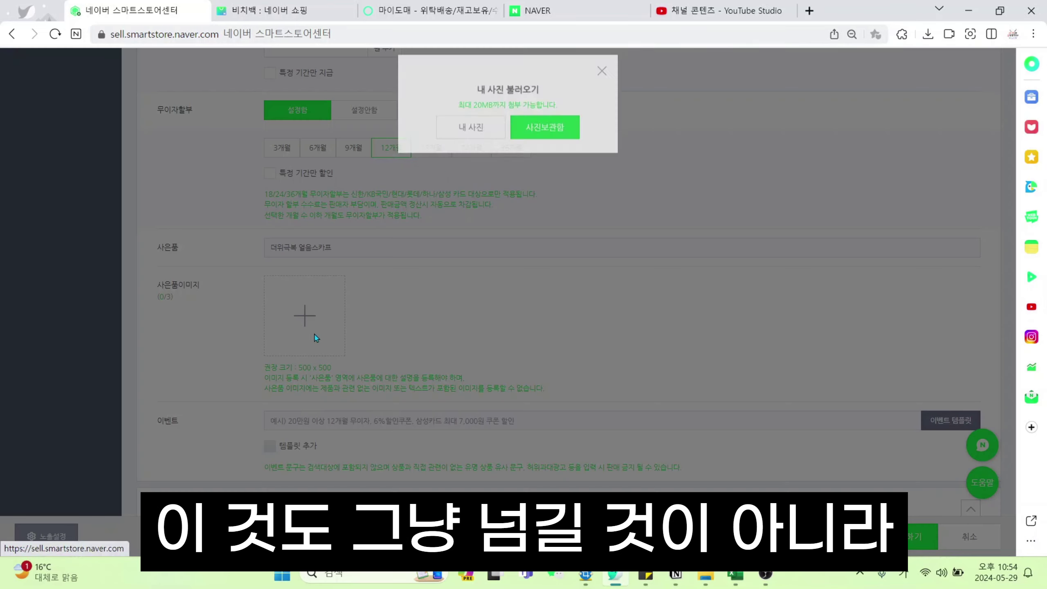
{"action": "left_click", "coordinate": [495, 137]}
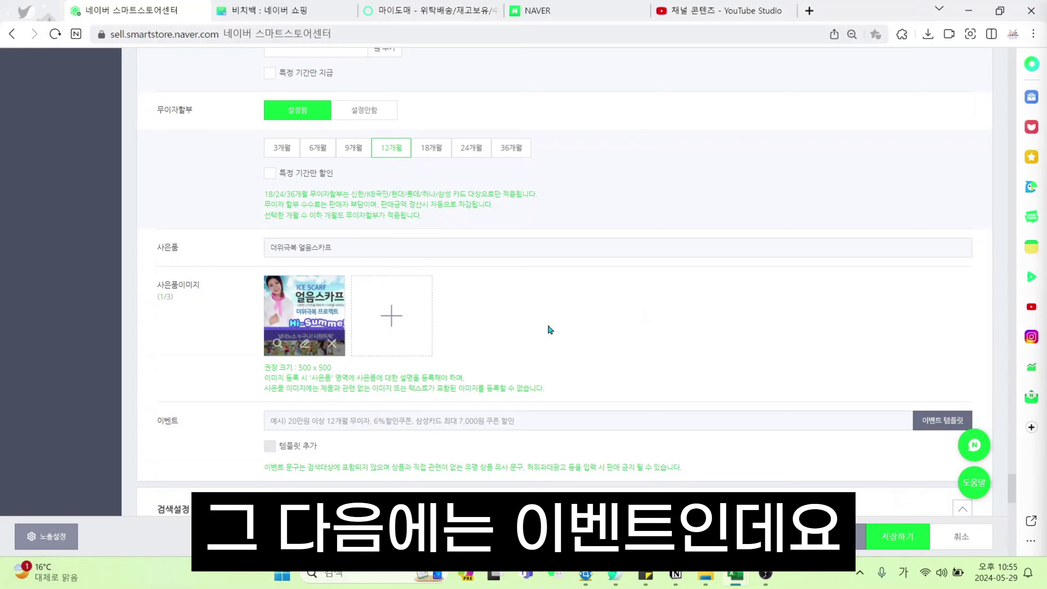
- Enter 스토어찜 1,000원 할인 as the product's event phrase (이벤트)
{"action": "scroll", "coordinate": [548, 324], "scroll_direction": "down", "scroll_amount": 3}
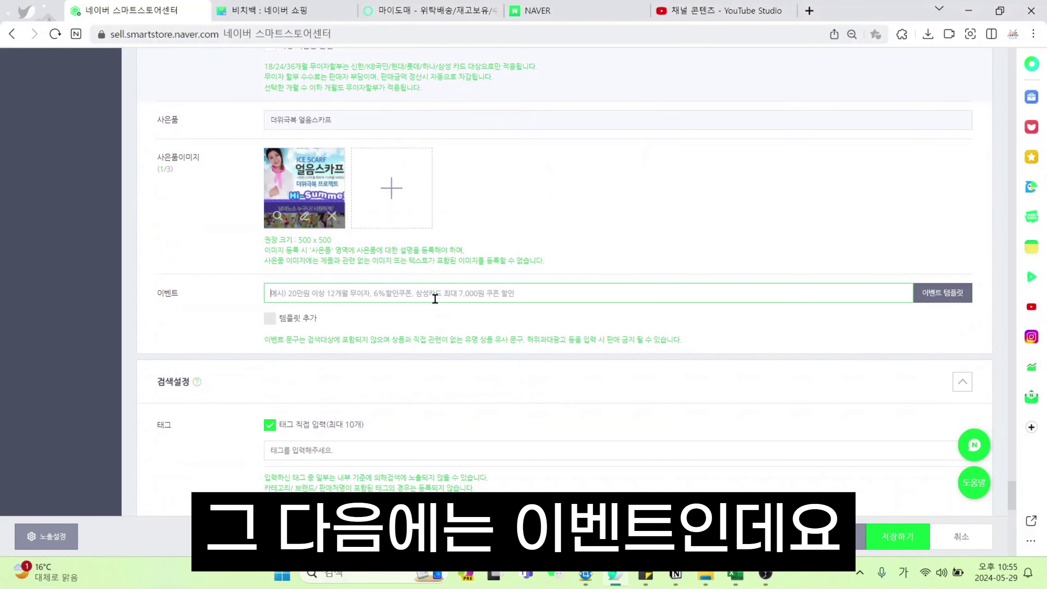
{"action": "left_click", "coordinate": [434, 299]}
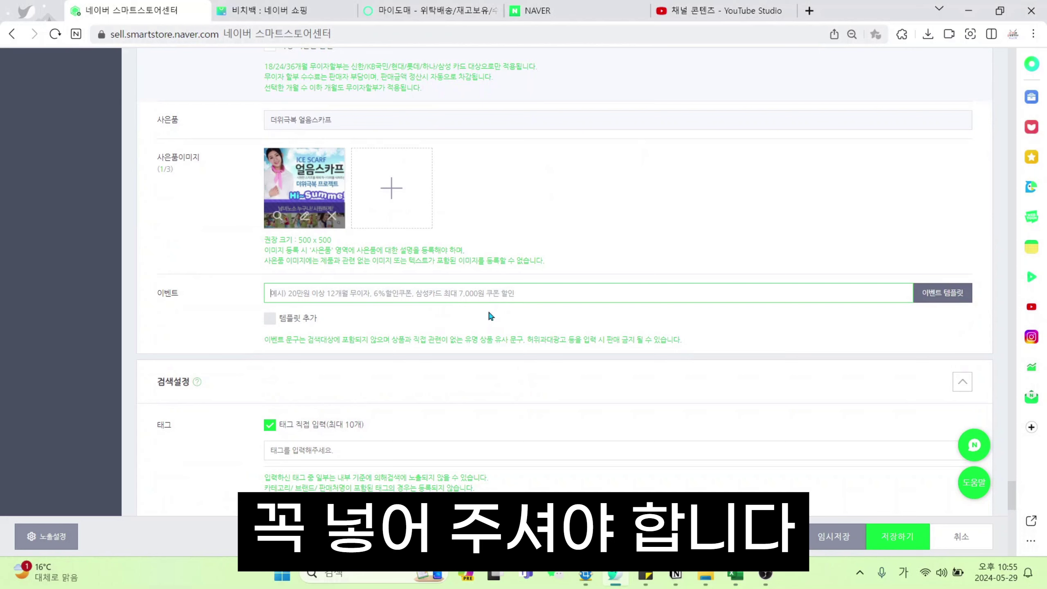
{"action": "scroll", "coordinate": [485, 317], "scroll_direction": "up", "scroll_amount": 3}
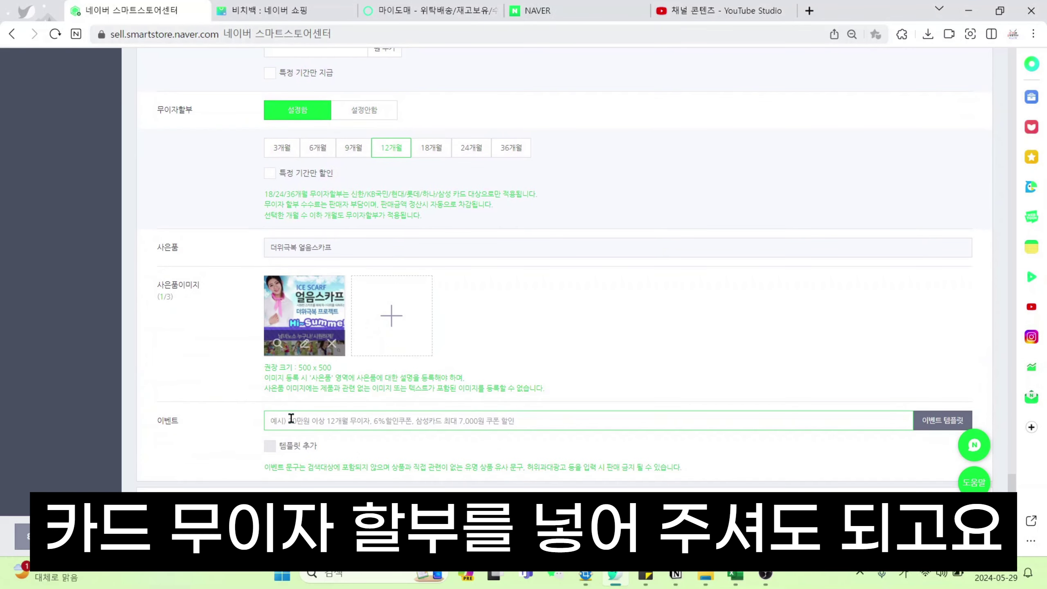
{"action": "type", "text": "스토어"}
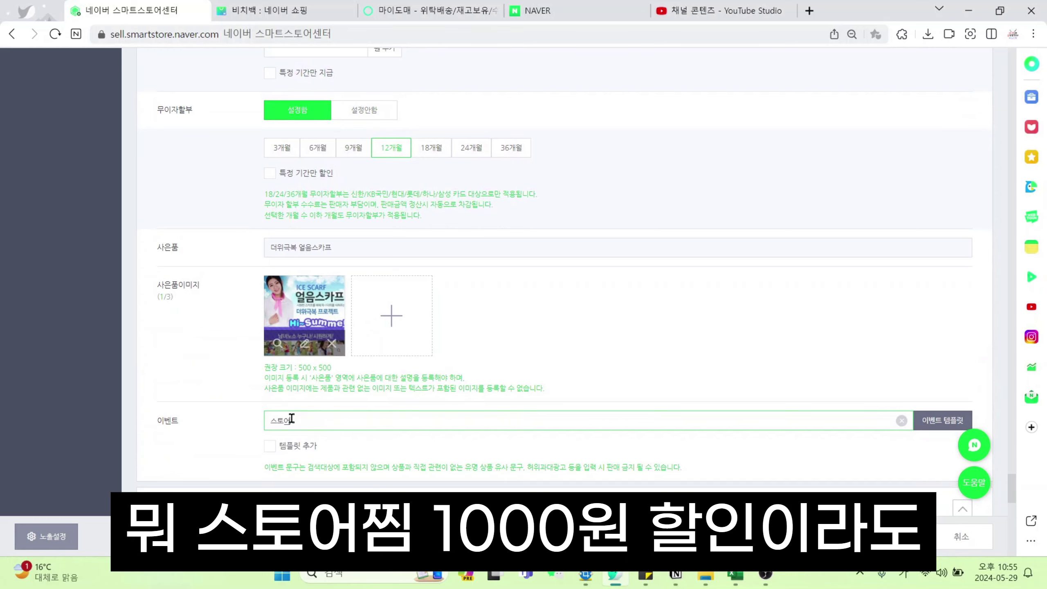
{"action": "type", "text": "찜 1,000원 할인"}
{"action": "left_click", "coordinate": [412, 443]}
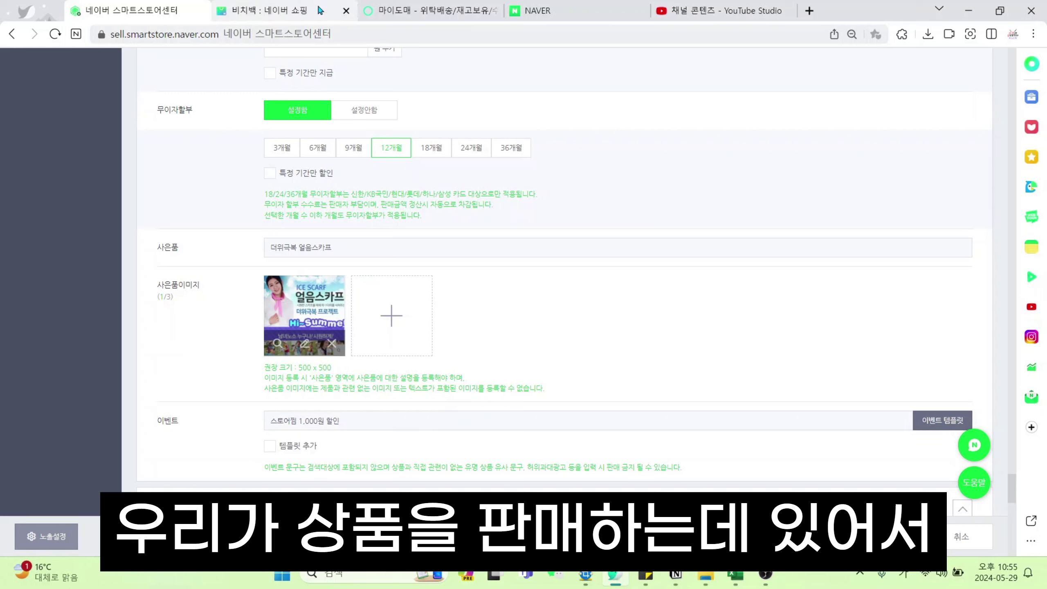
- Examine the 비치백 results on Naver Shopping, comparing the detail and event lines of the rattan bag and transparent PVC bag listings
{"action": "mouse_move", "coordinate": [318, 9]}
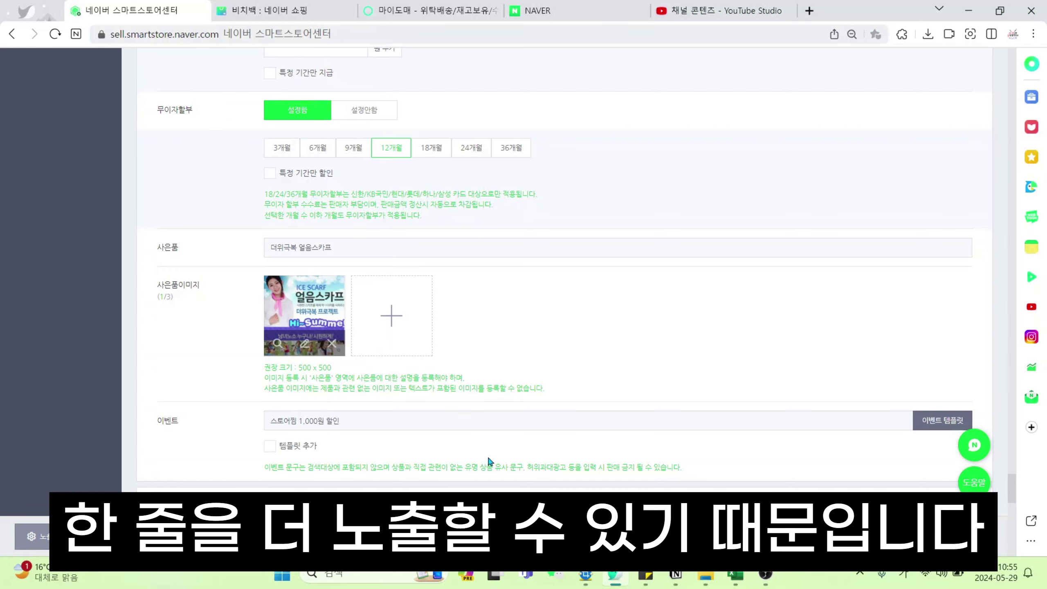
{"action": "left_click", "coordinate": [270, 10]}
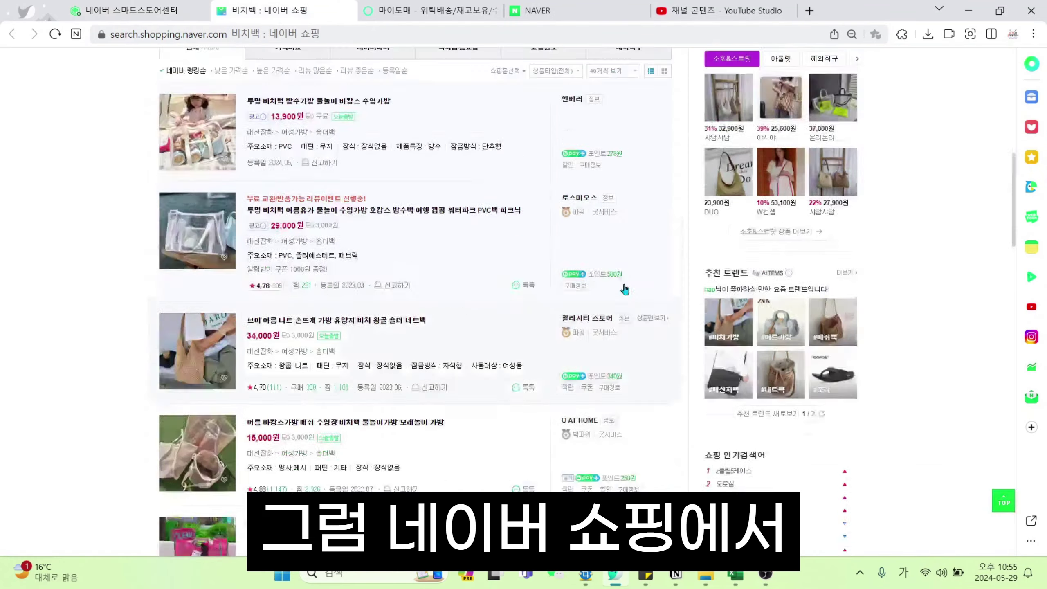
{"action": "scroll", "coordinate": [619, 291], "scroll_direction": "up", "scroll_amount": 4}
{"action": "scroll", "coordinate": [579, 296], "scroll_direction": "down", "scroll_amount": 7}
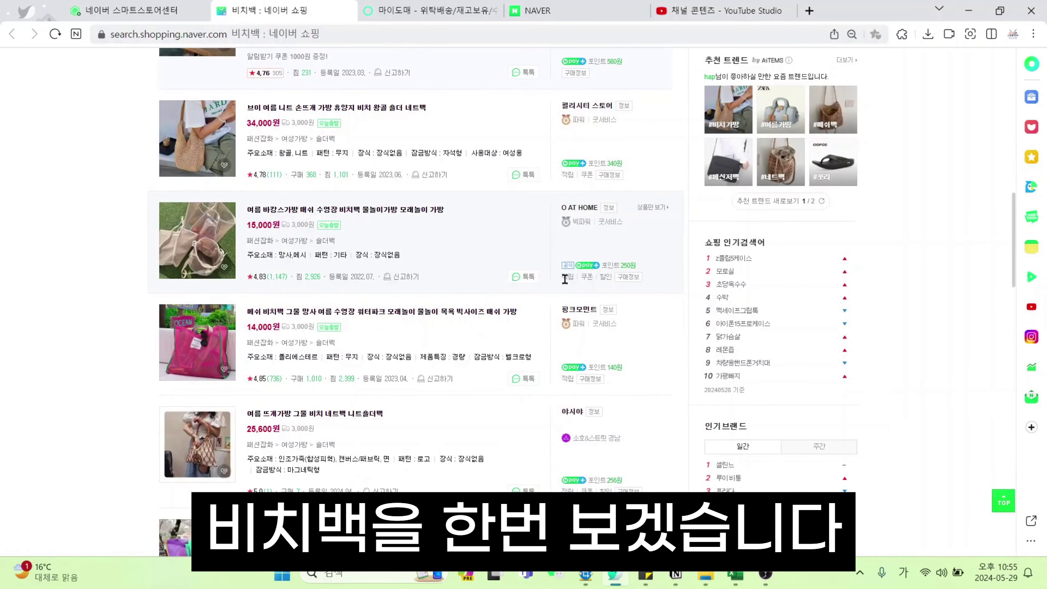
{"action": "scroll", "coordinate": [561, 297], "scroll_direction": "down", "scroll_amount": 8}
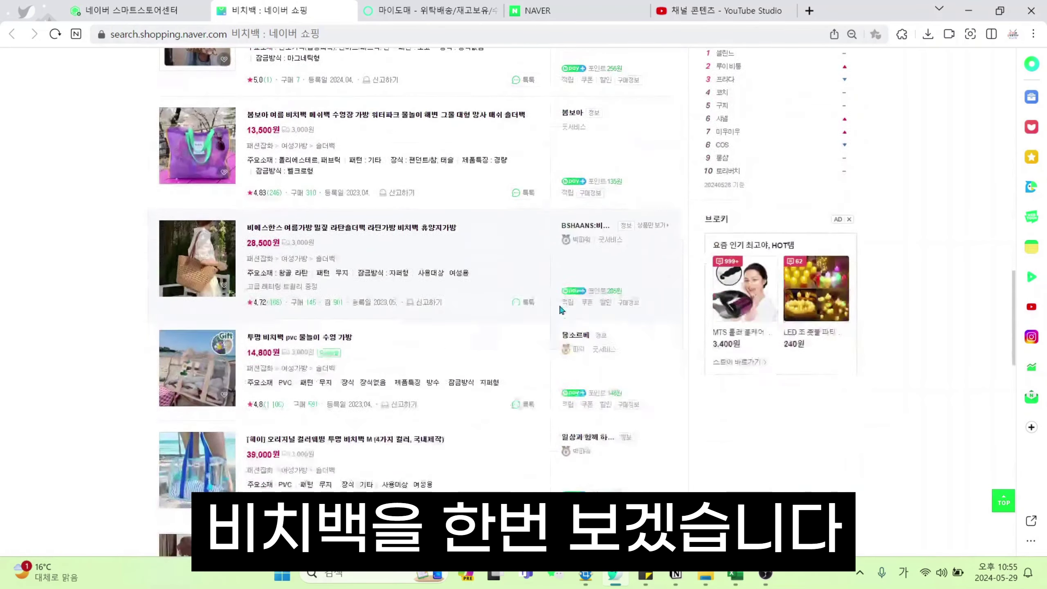
{"action": "scroll", "coordinate": [497, 298], "scroll_direction": "up", "scroll_amount": 1}
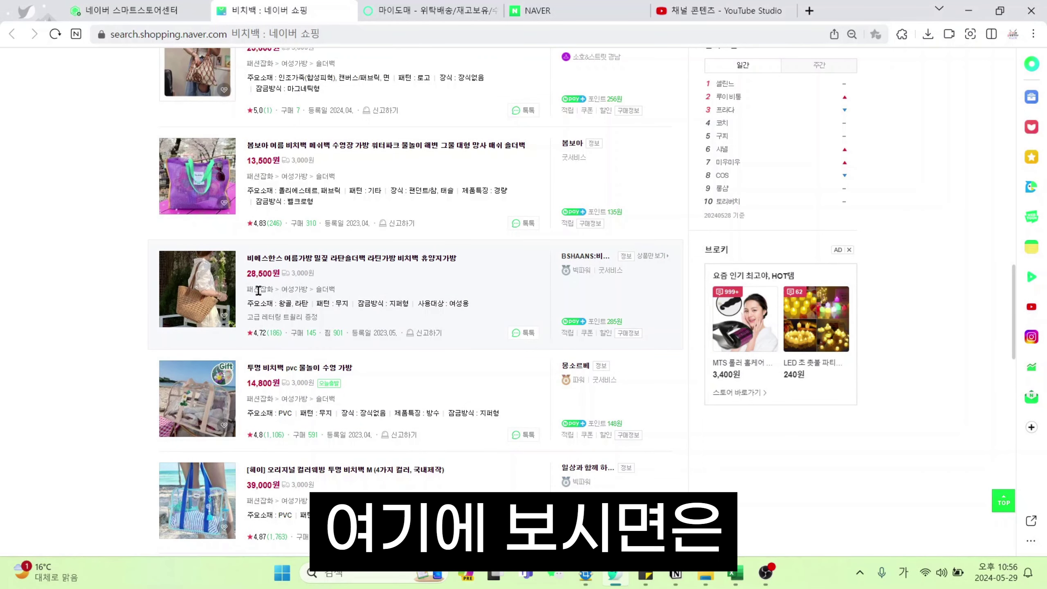
{"action": "left_click_drag", "start_coordinate": [267, 290], "coordinate": [358, 316]}
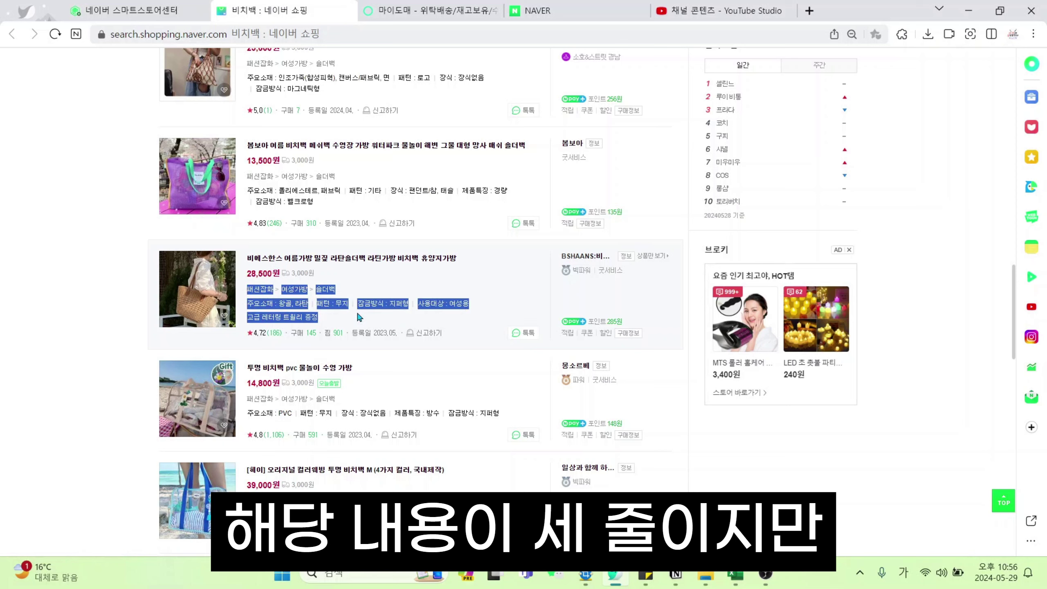
{"action": "left_click", "coordinate": [358, 315]}
{"action": "left_click_drag", "start_coordinate": [247, 288], "coordinate": [331, 313]}
{"action": "left_click_drag", "start_coordinate": [246, 397], "coordinate": [502, 412]}
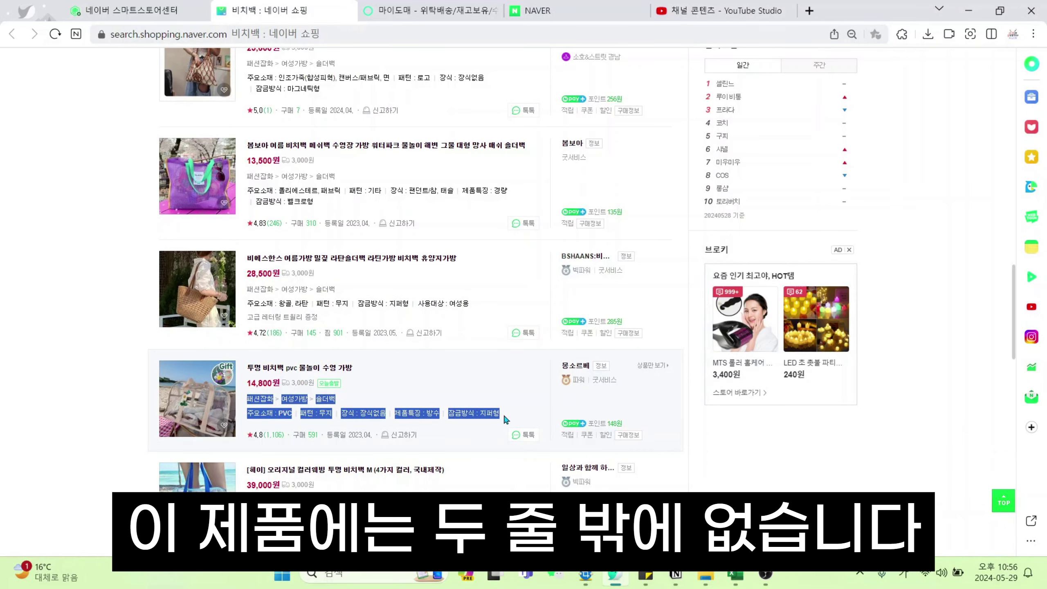
{"action": "left_click", "coordinate": [503, 412]}
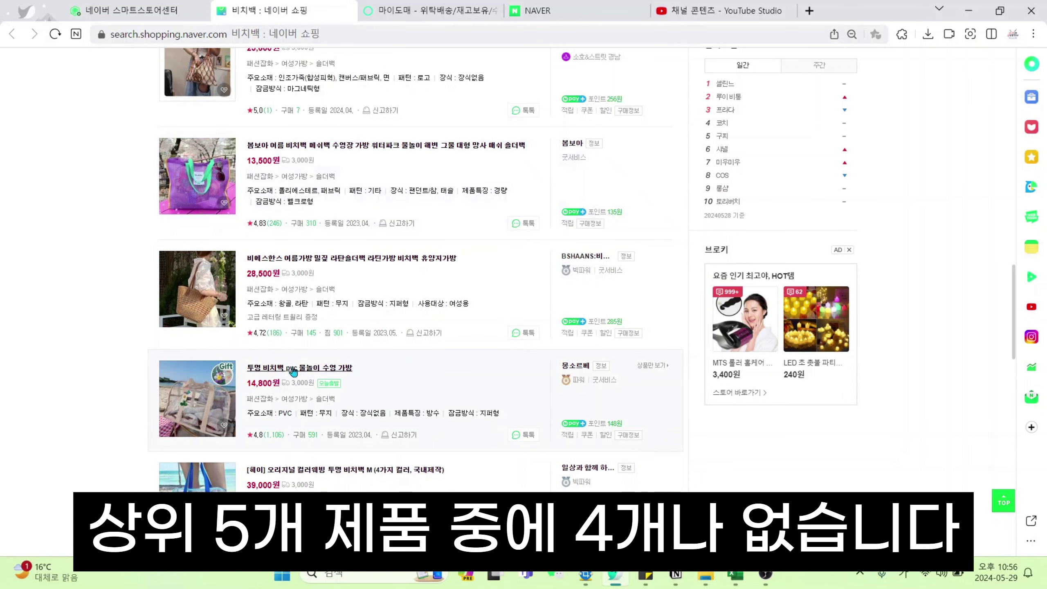
{"action": "triple_click", "coordinate": [348, 318]}
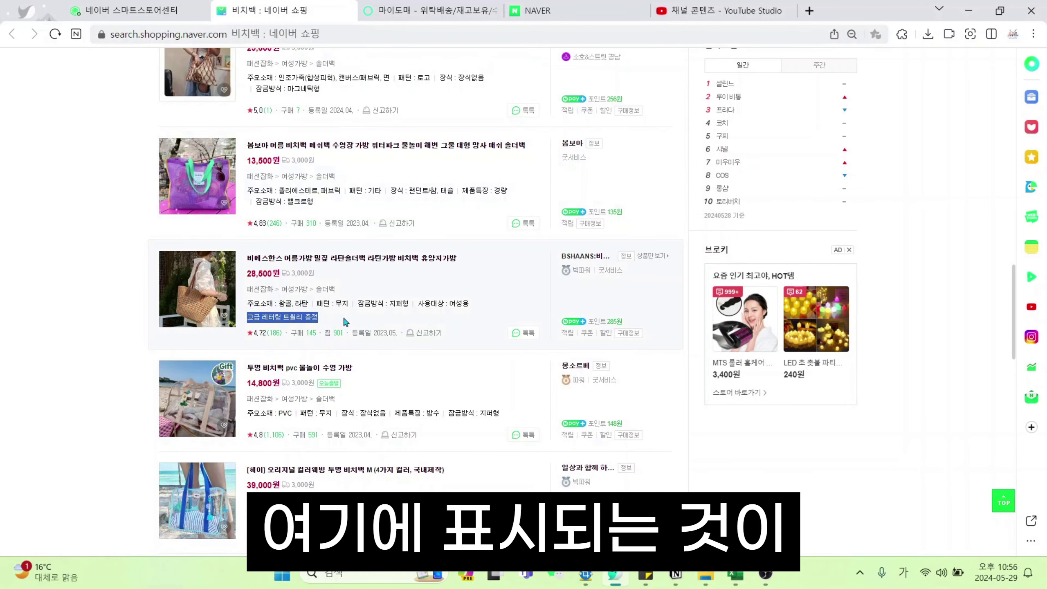
{"action": "left_click", "coordinate": [342, 316]}
- Compare the listing's event phrase with the event line shown for the rattan bag in the Naver Shopping results
{"action": "left_click", "coordinate": [133, 16]}
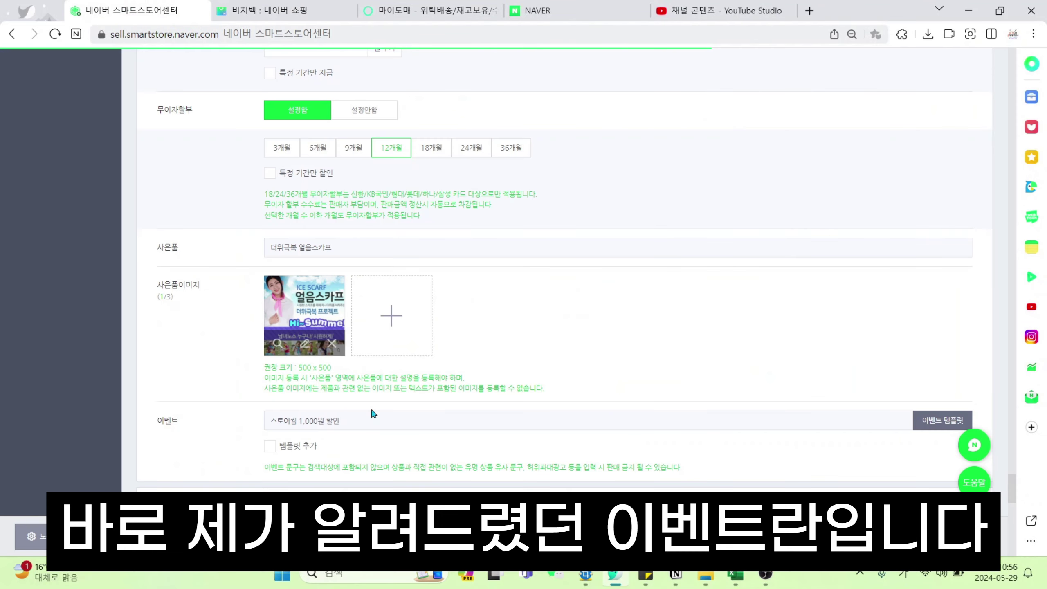
{"action": "left_click_drag", "start_coordinate": [371, 425], "coordinate": [301, 423]}
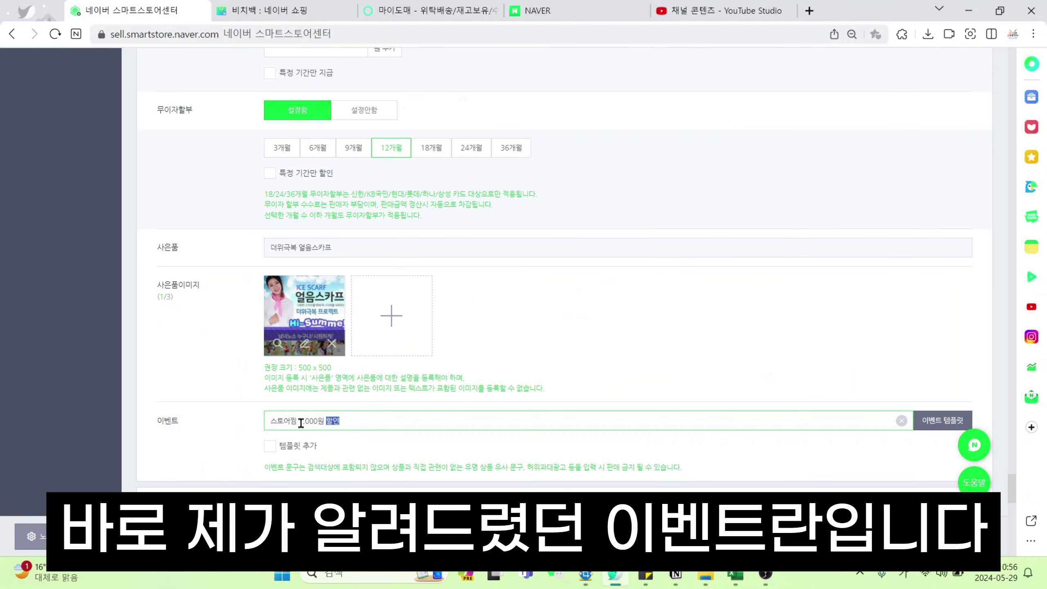
{"action": "left_click", "coordinate": [270, 10]}
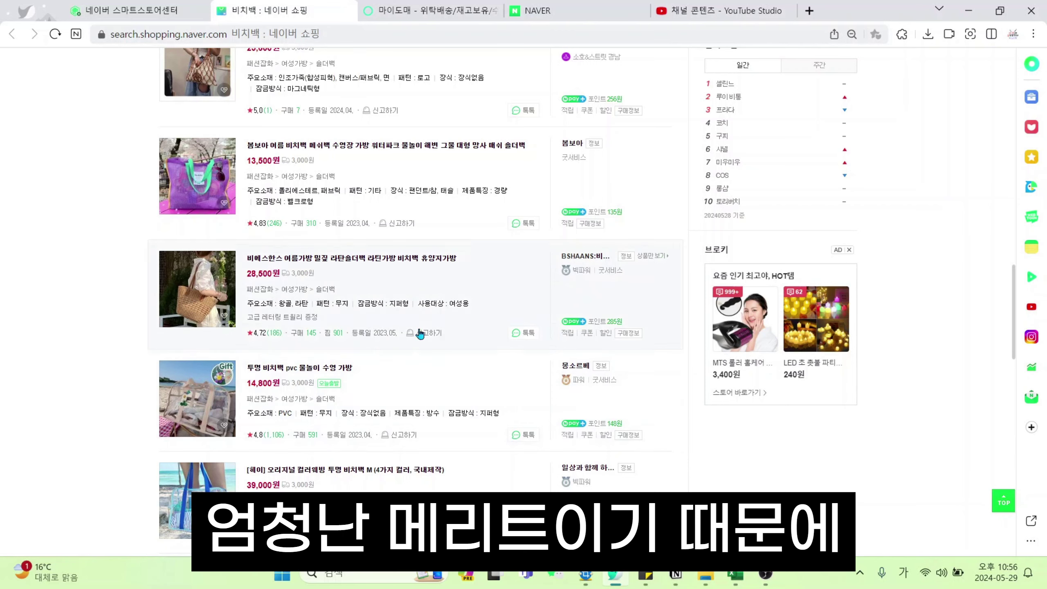
{"action": "left_click", "coordinate": [132, 10]}
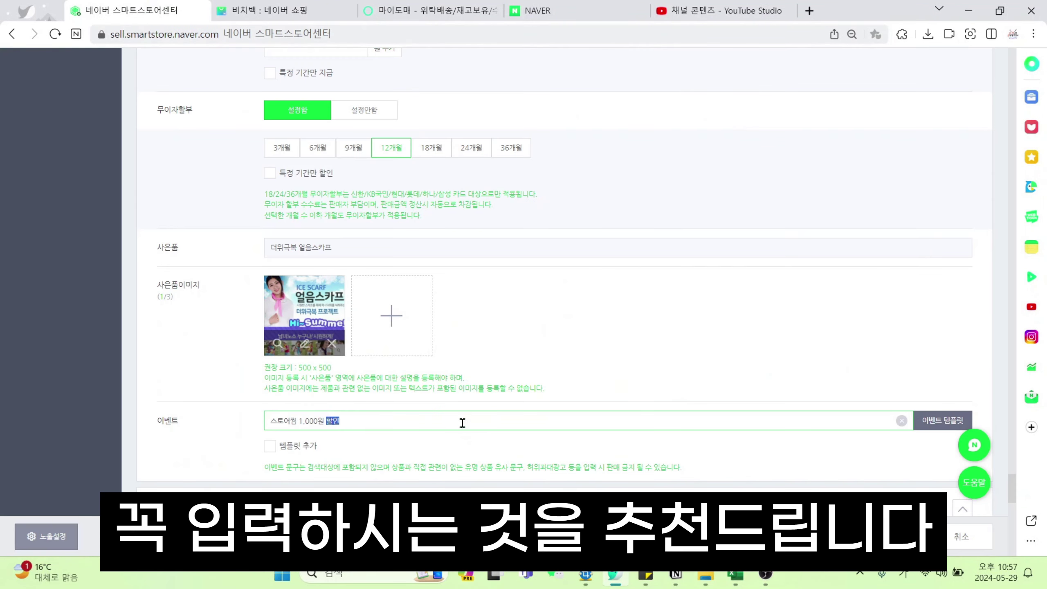
{"action": "scroll", "coordinate": [543, 376], "scroll_direction": "down", "scroll_amount": 3}
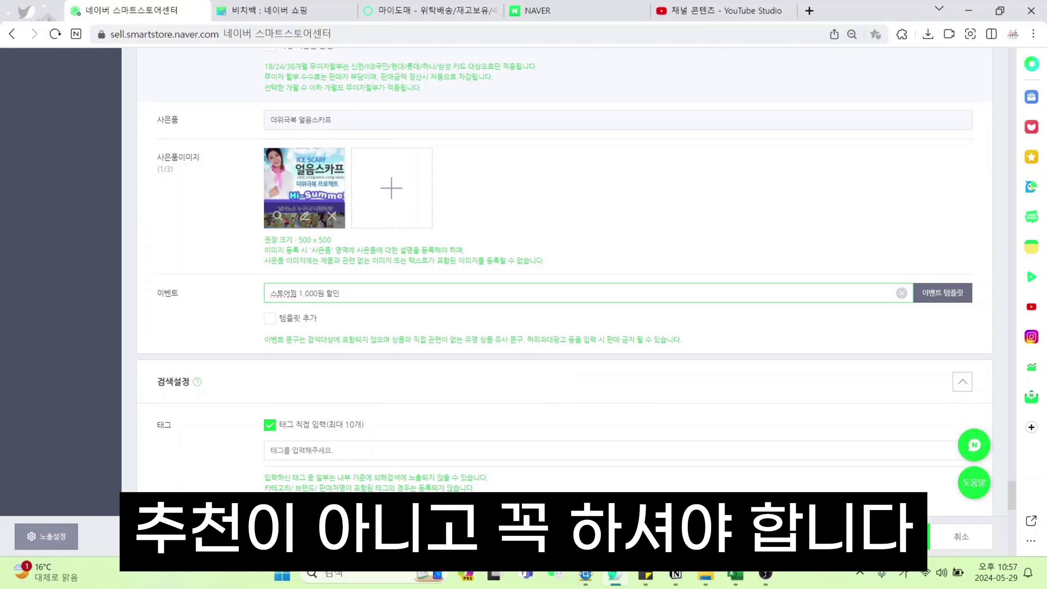
{"action": "left_click", "coordinate": [735, 571]}
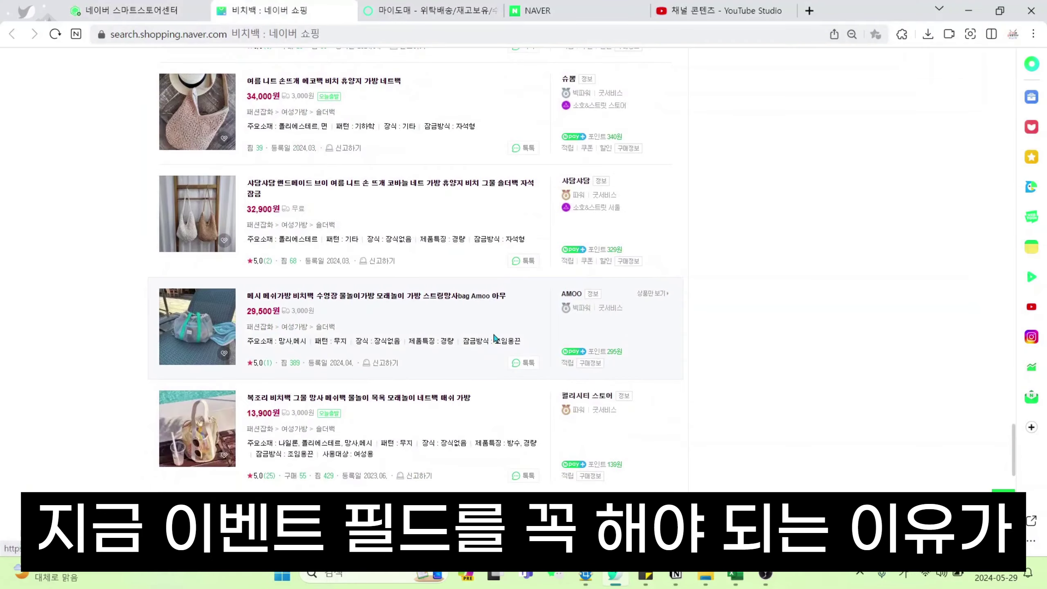
- Examine the 비치백 results on Naver Shopping for listings that carry an event line, including the mesh bag and rattan shoulder bag
{"action": "scroll", "coordinate": [505, 360], "scroll_direction": "down", "scroll_amount": 5}
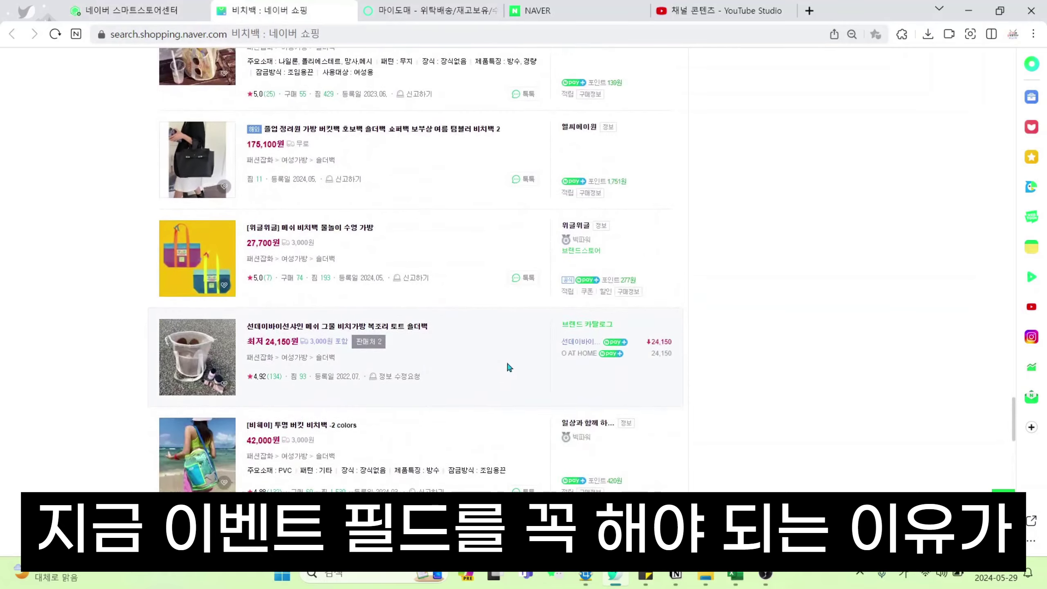
{"action": "scroll", "coordinate": [523, 367], "scroll_direction": "down", "scroll_amount": 5}
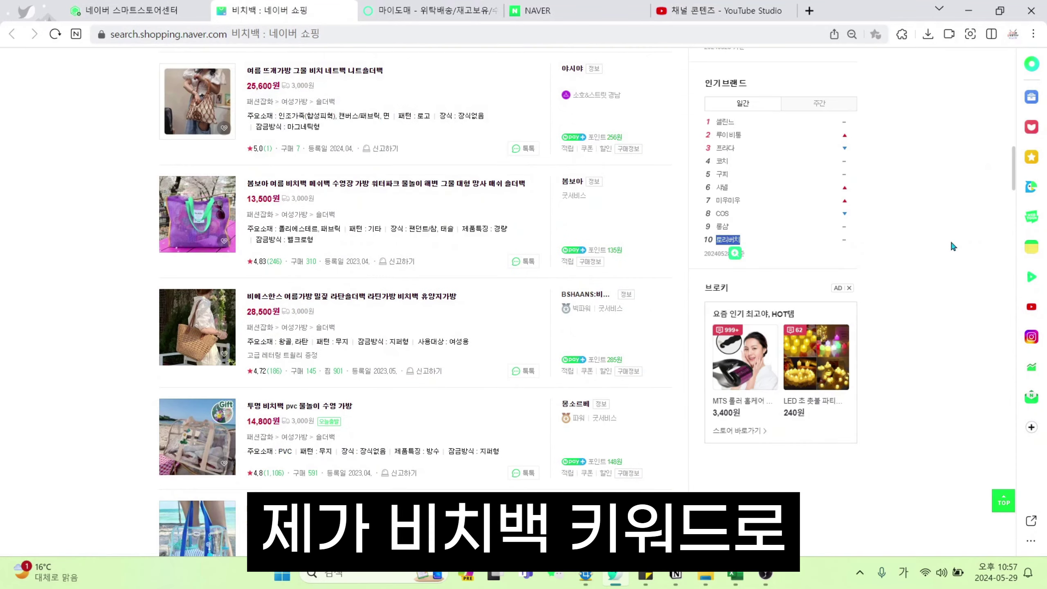
{"action": "scroll", "coordinate": [911, 239], "scroll_direction": "down", "scroll_amount": 20}
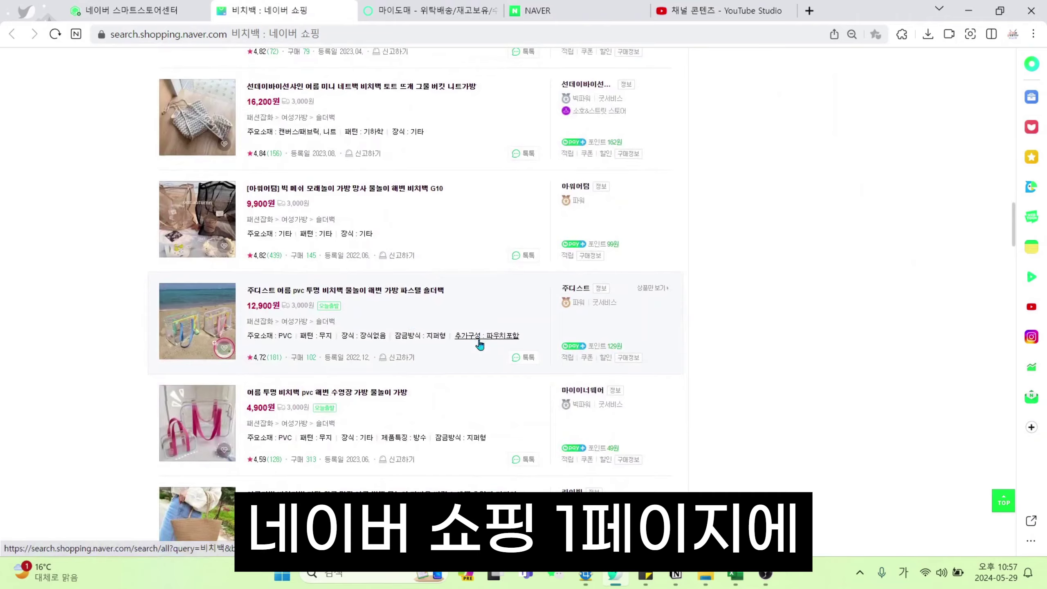
{"action": "scroll", "coordinate": [406, 299], "scroll_direction": "up", "scroll_amount": 8}
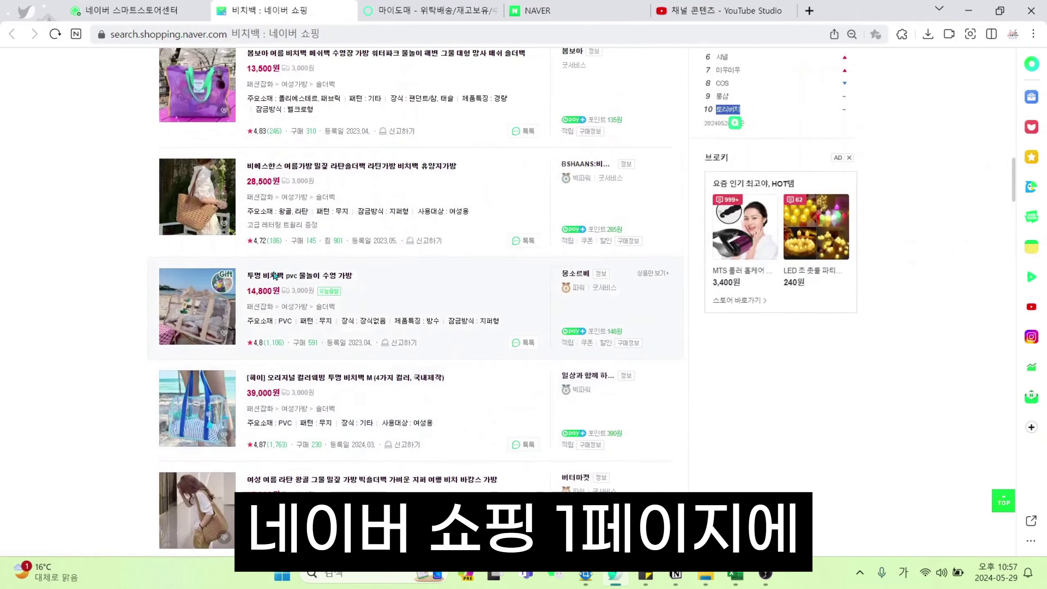
{"action": "scroll", "coordinate": [350, 221], "scroll_direction": "down", "scroll_amount": 15}
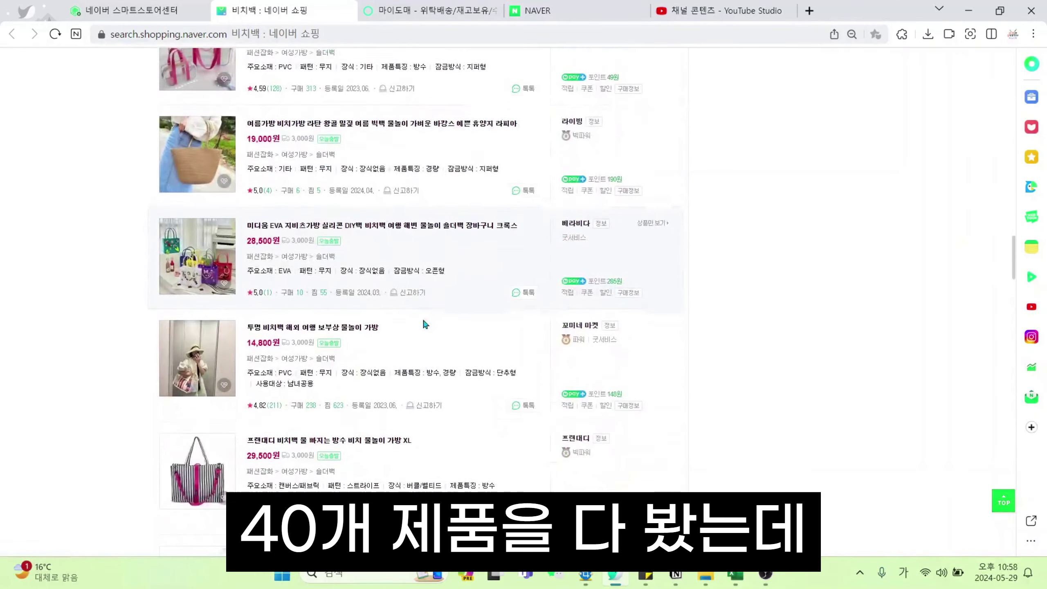
{"action": "scroll", "coordinate": [408, 322], "scroll_direction": "down", "scroll_amount": 10}
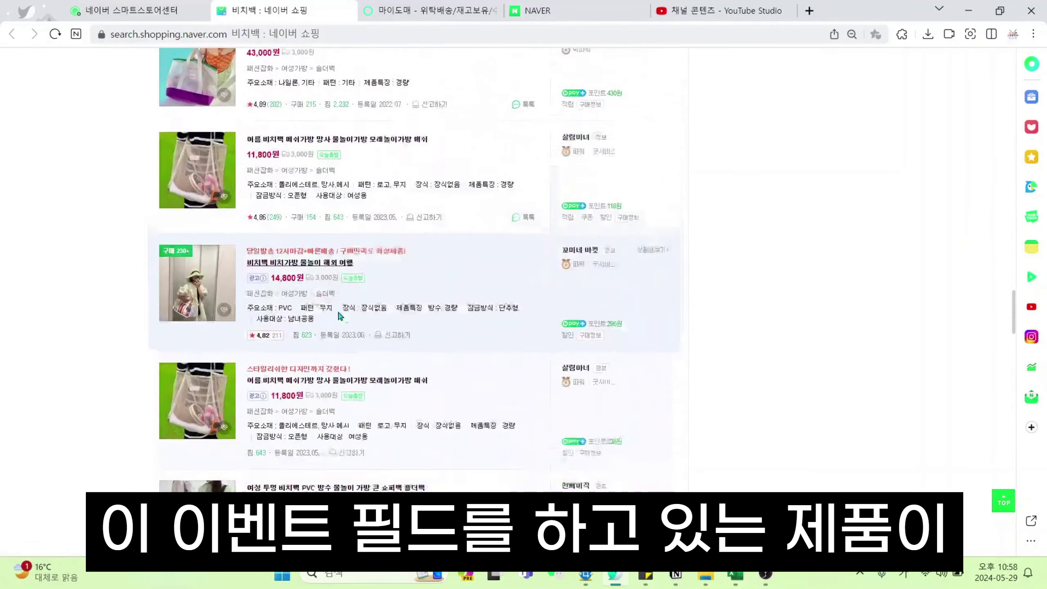
{"action": "scroll", "coordinate": [413, 317], "scroll_direction": "down", "scroll_amount": 6}
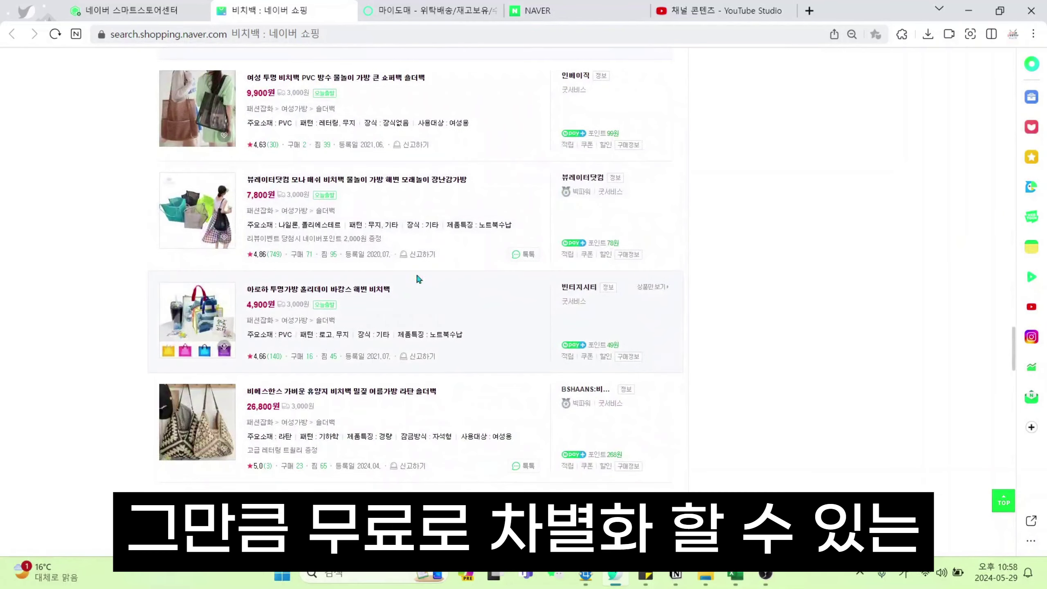
{"action": "left_click_drag", "start_coordinate": [383, 238], "coordinate": [261, 239]}
{"action": "left_click_drag", "start_coordinate": [327, 465], "coordinate": [281, 458]}
{"action": "scroll", "coordinate": [651, 438], "scroll_direction": "down", "scroll_amount": 6}
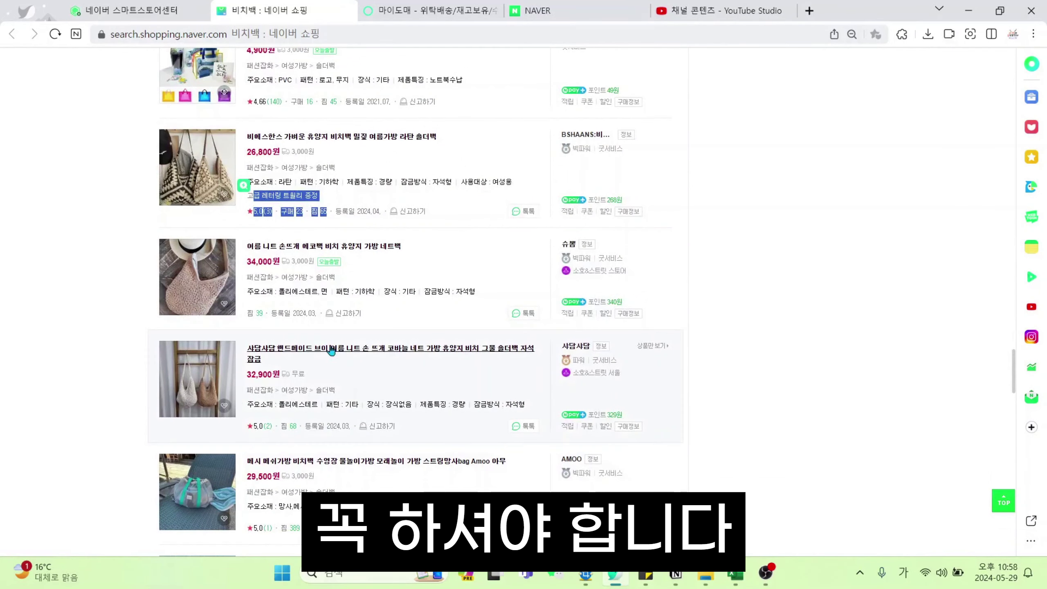
- Switch back to the SmartStore listing form and go to the tag (태그) entry field under 검색설정
{"action": "left_click", "coordinate": [159, 5]}
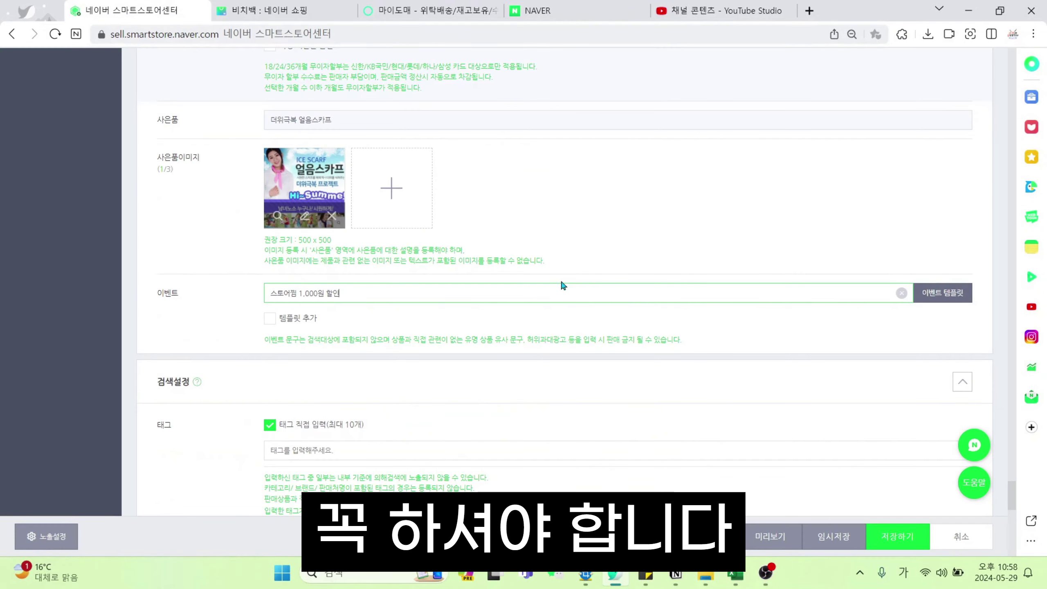
{"action": "scroll", "coordinate": [559, 278], "scroll_direction": "down", "scroll_amount": 3}
{"action": "left_click", "coordinate": [340, 326]}
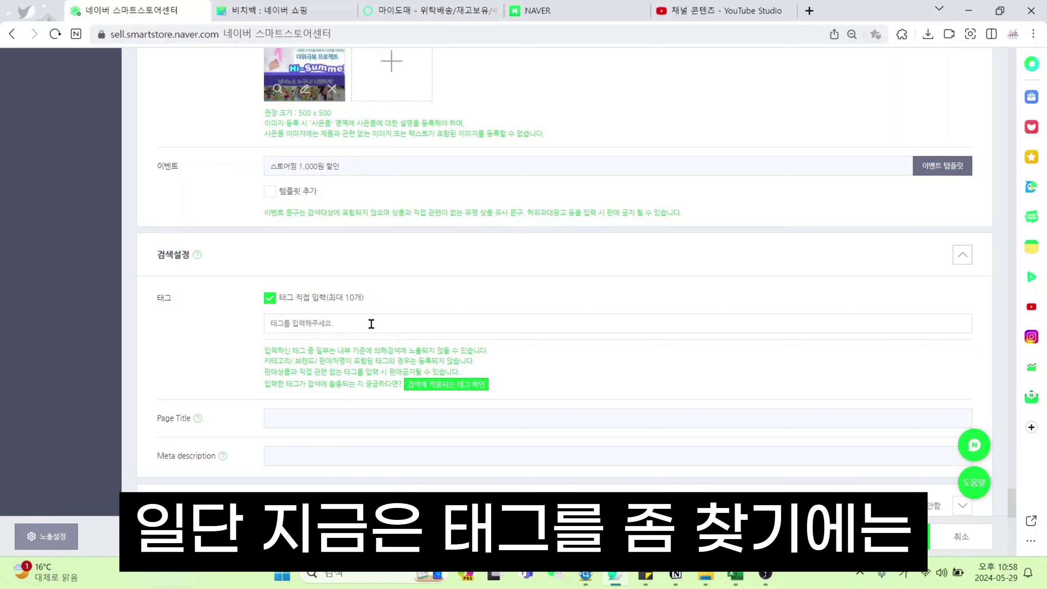
- Review the related shopping keywords for 비치백 on Naver Shopping and expand the complete related keyword list
{"action": "left_click", "coordinate": [296, 10]}
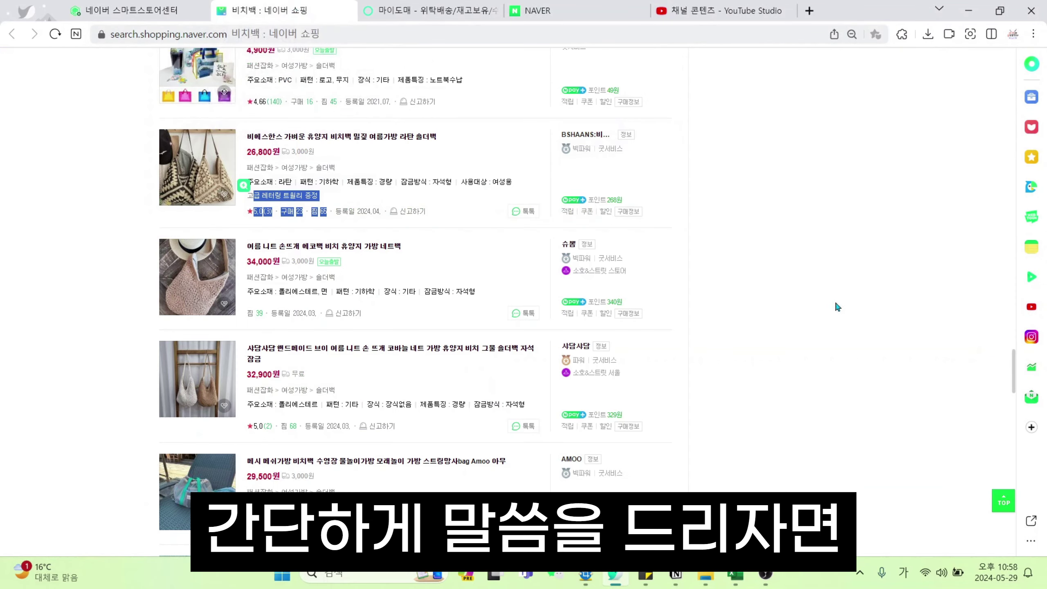
{"action": "scroll", "coordinate": [834, 304], "scroll_direction": "up", "scroll_amount": 15}
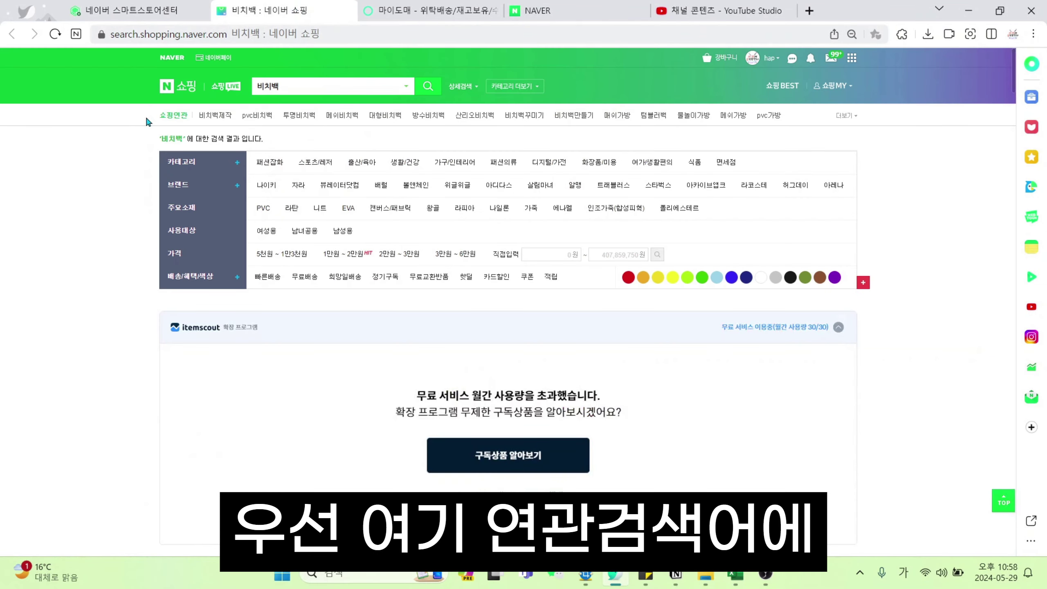
{"action": "left_click_drag", "start_coordinate": [146, 115], "coordinate": [789, 117]}
{"action": "left_click", "coordinate": [789, 115]}
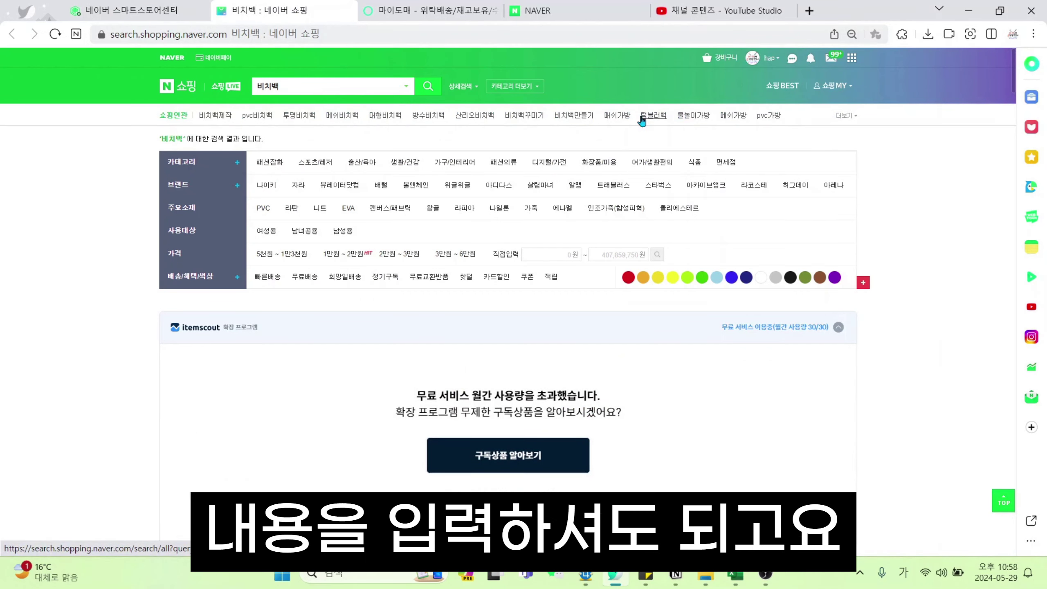
{"action": "left_click_drag", "start_coordinate": [134, 113], "coordinate": [780, 126]}
{"action": "left_click", "coordinate": [843, 116]}
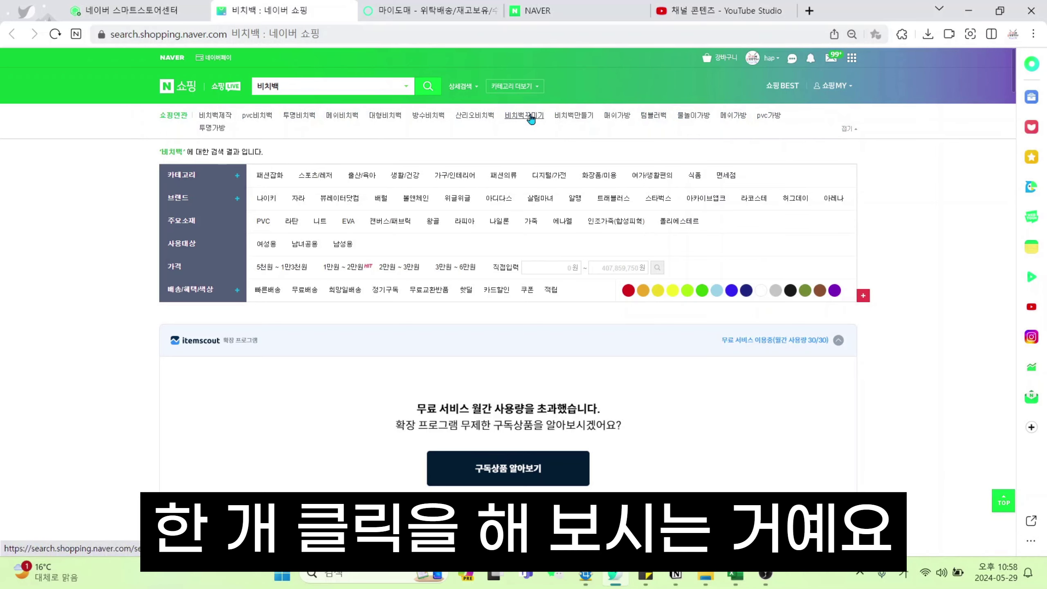
- View the related keywords for 메쉬가방, reopen the 비치백 search and return to the SmartStore listing form
{"action": "left_click", "coordinate": [732, 117]}
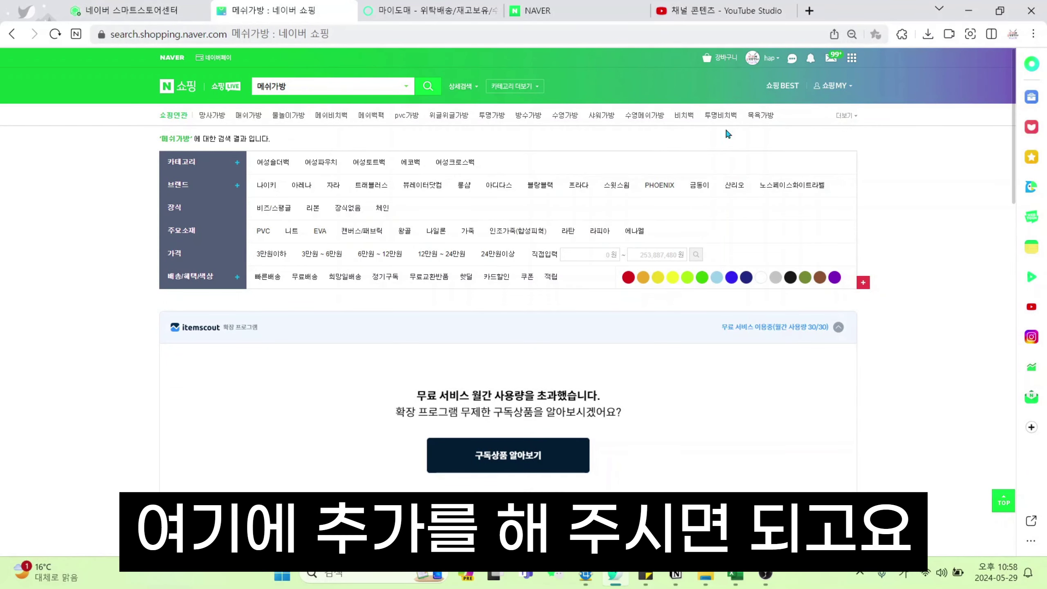
{"action": "left_click", "coordinate": [676, 116]}
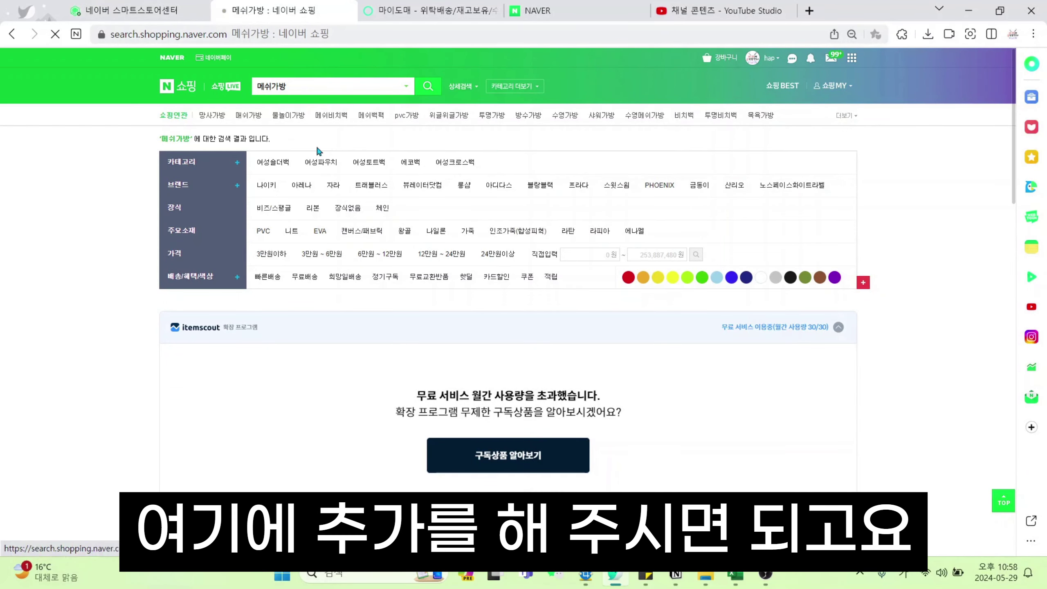
{"action": "left_click", "coordinate": [119, 9]}
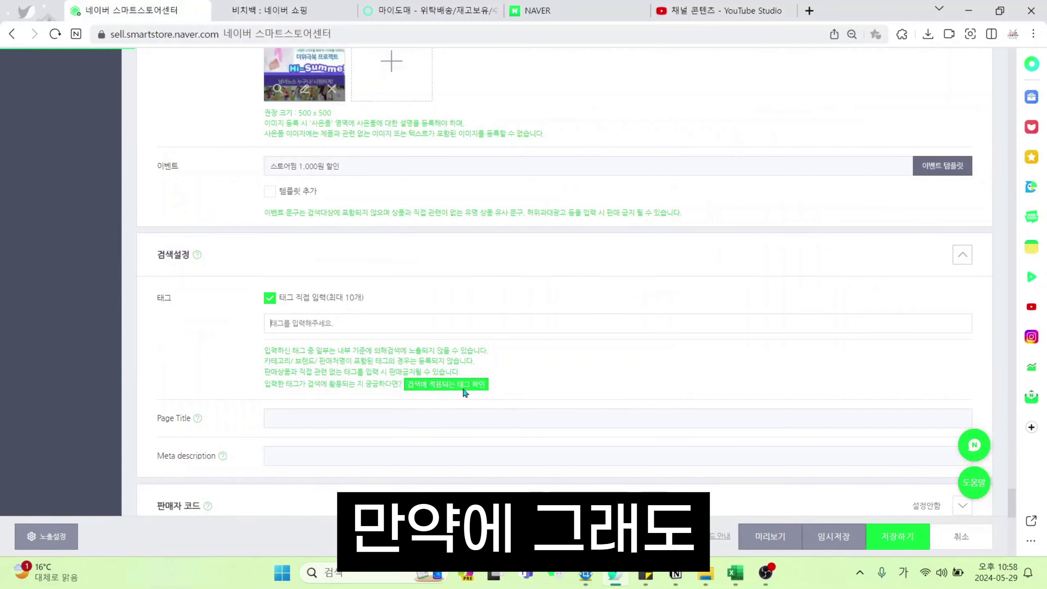
- Open the O AT HOME summer mesh pool beach bag listing (여름 바캉스가방 매쉬 수영장 비치백) from the 비치백 results
{"action": "left_click", "coordinate": [270, 10]}
{"action": "scroll", "coordinate": [486, 330], "scroll_direction": "down", "scroll_amount": 4}
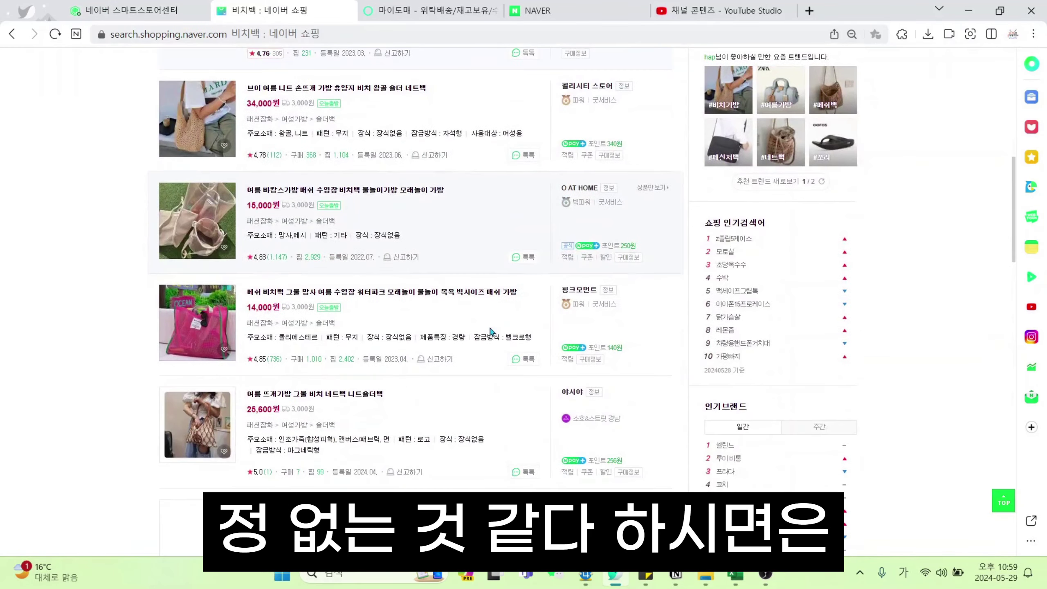
{"action": "scroll", "coordinate": [481, 333], "scroll_direction": "up", "scroll_amount": 3}
{"action": "left_click", "coordinate": [430, 317]}
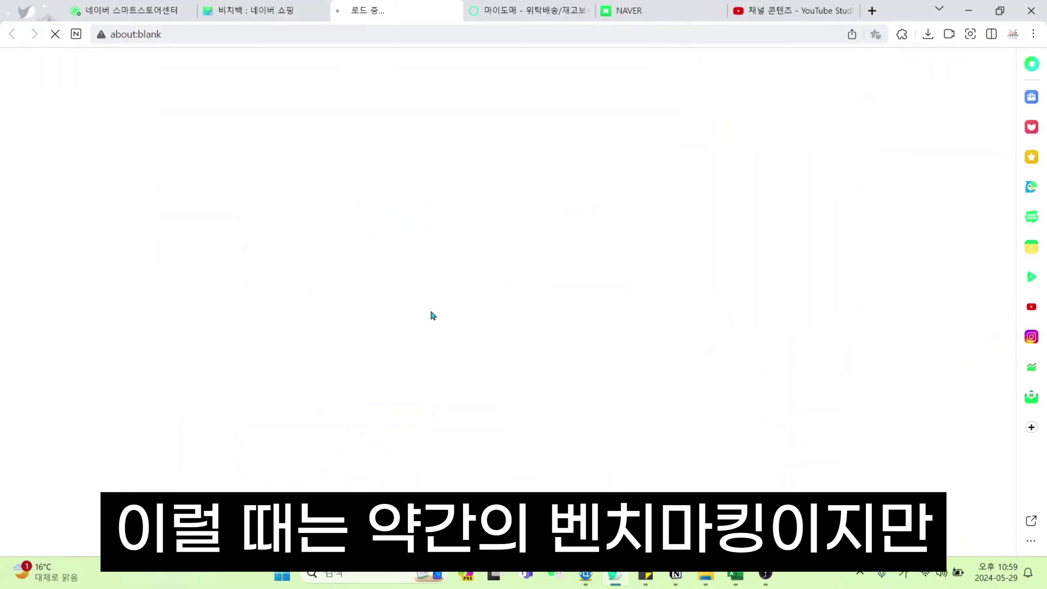
- Find the related tags (관련 태그) on the O AT HOME product page and read through them
{"action": "scroll", "coordinate": [890, 363], "scroll_direction": "down", "scroll_amount": 8}
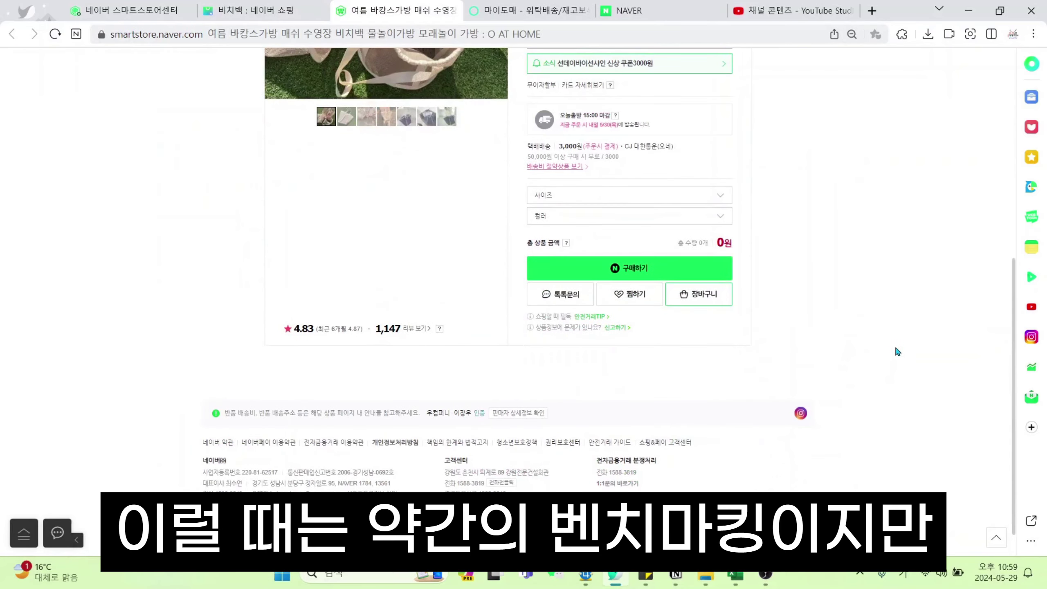
{"action": "scroll", "coordinate": [900, 237], "scroll_direction": "down", "scroll_amount": 10}
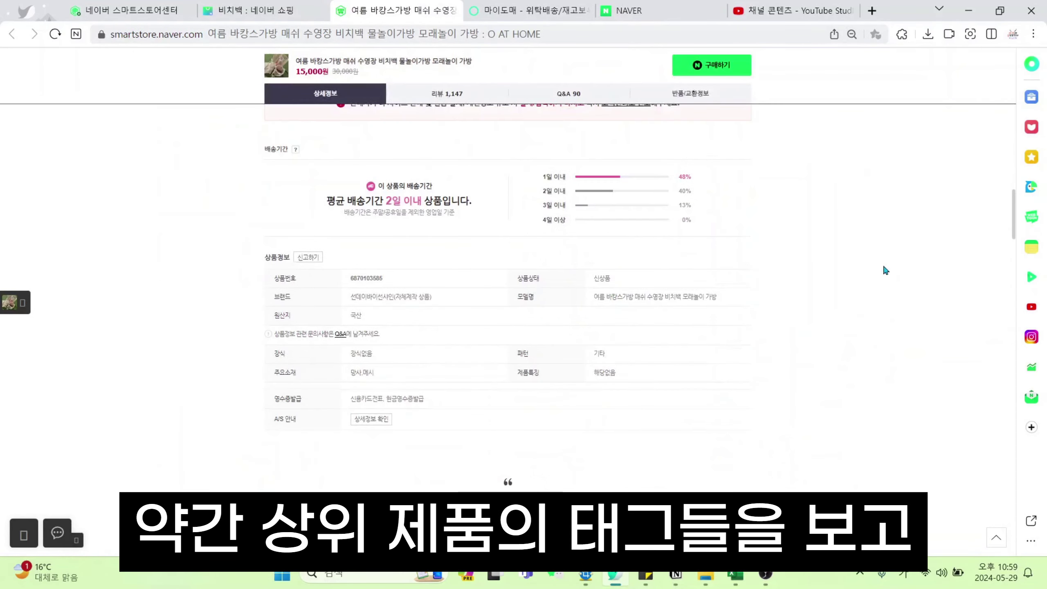
{"action": "scroll", "coordinate": [832, 374], "scroll_direction": "down", "scroll_amount": 10}
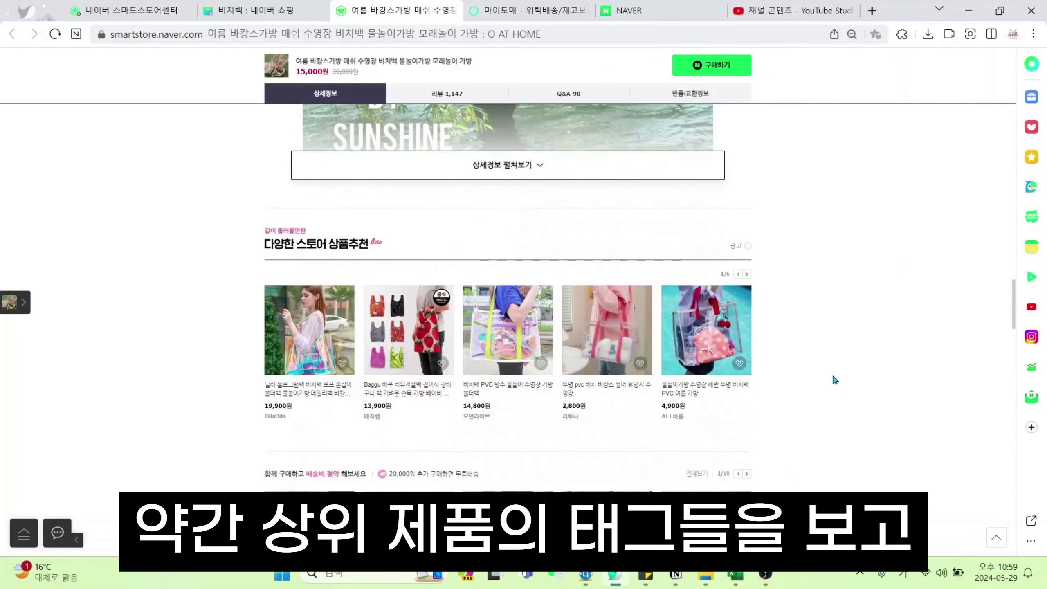
{"action": "scroll", "coordinate": [828, 382], "scroll_direction": "down", "scroll_amount": 3}
{"action": "scroll", "coordinate": [391, 355], "scroll_direction": "up", "scroll_amount": 3}
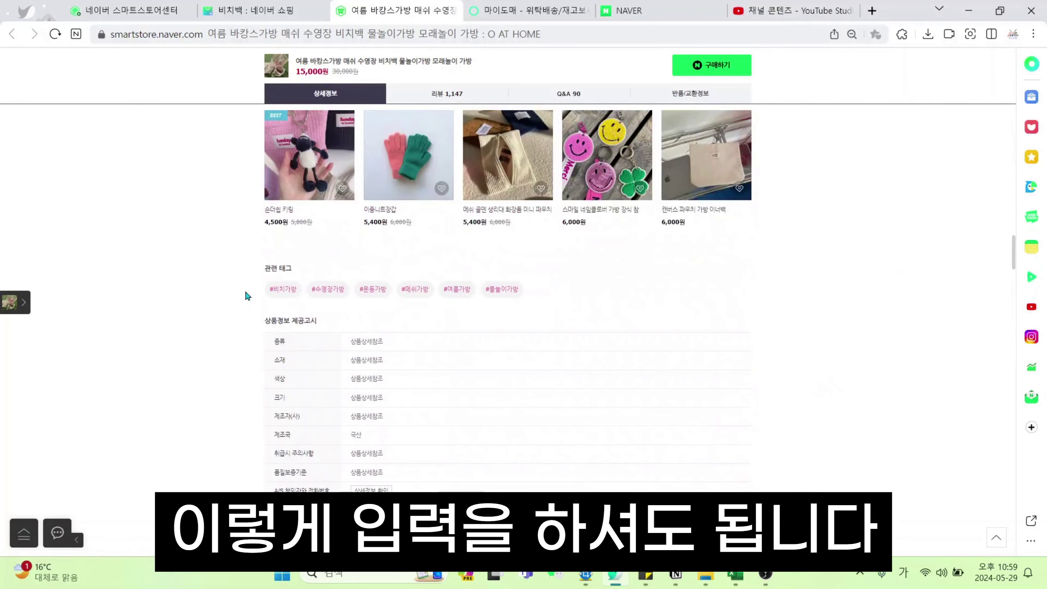
{"action": "left_click_drag", "start_coordinate": [244, 290], "coordinate": [513, 291]}
{"action": "left_click", "coordinate": [560, 291]}
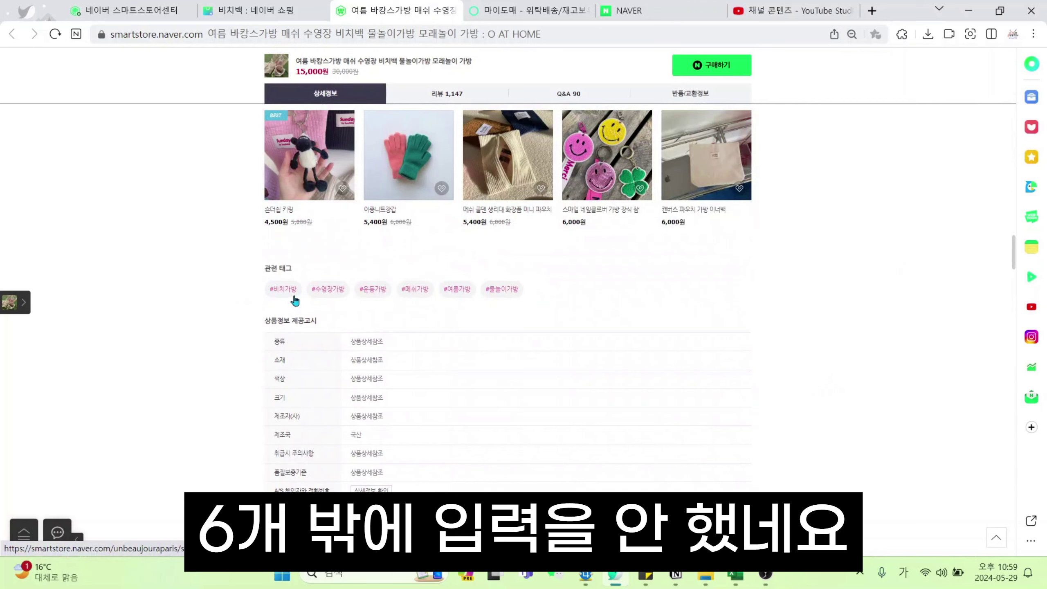
- Add the tags 여름가방 and 물놀이가방 to the SmartStore listing's search settings (검색설정)
{"action": "left_click", "coordinate": [152, 5]}
{"action": "left_click", "coordinate": [311, 324]}
{"action": "type", "text": "ㅇ"}
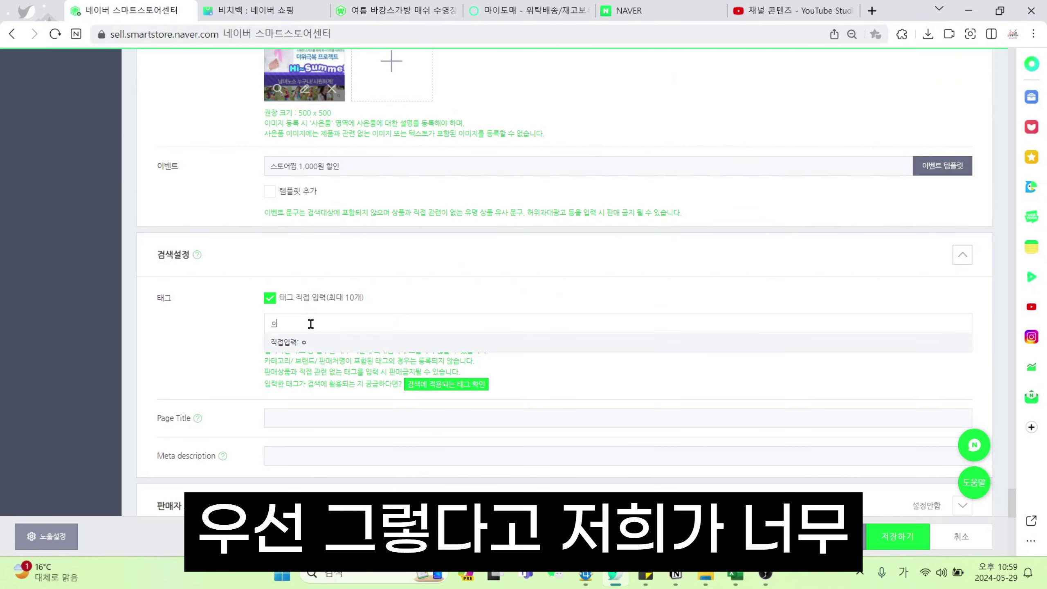
{"action": "type", "text": "여름가방"}
{"action": "key", "text": "Return"}
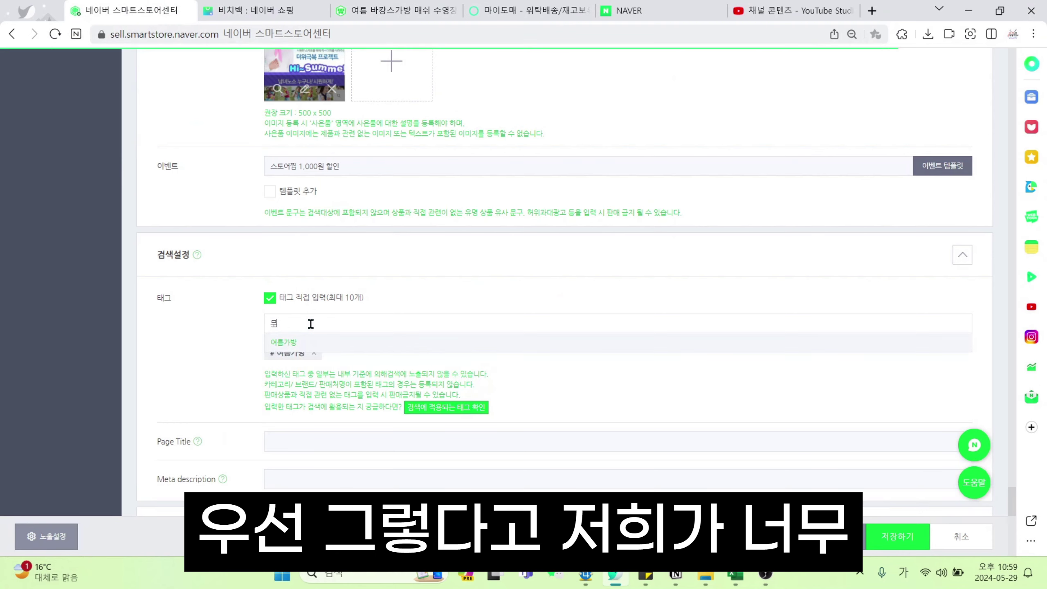
{"action": "type", "text": "물놀이가방"}
{"action": "key", "text": "Return"}
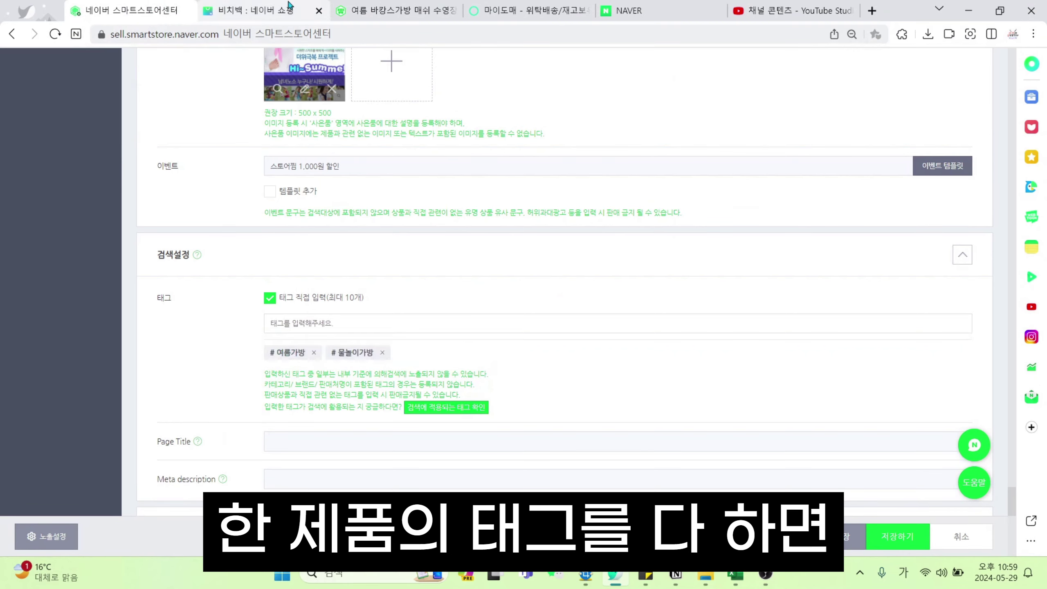
- Close the O AT HOME product page, glance at the 비치백 results and return to the SmartStore listing form
{"action": "left_click", "coordinate": [289, 5]}
{"action": "left_click", "coordinate": [396, 10]}
{"action": "left_click", "coordinate": [454, 12]}
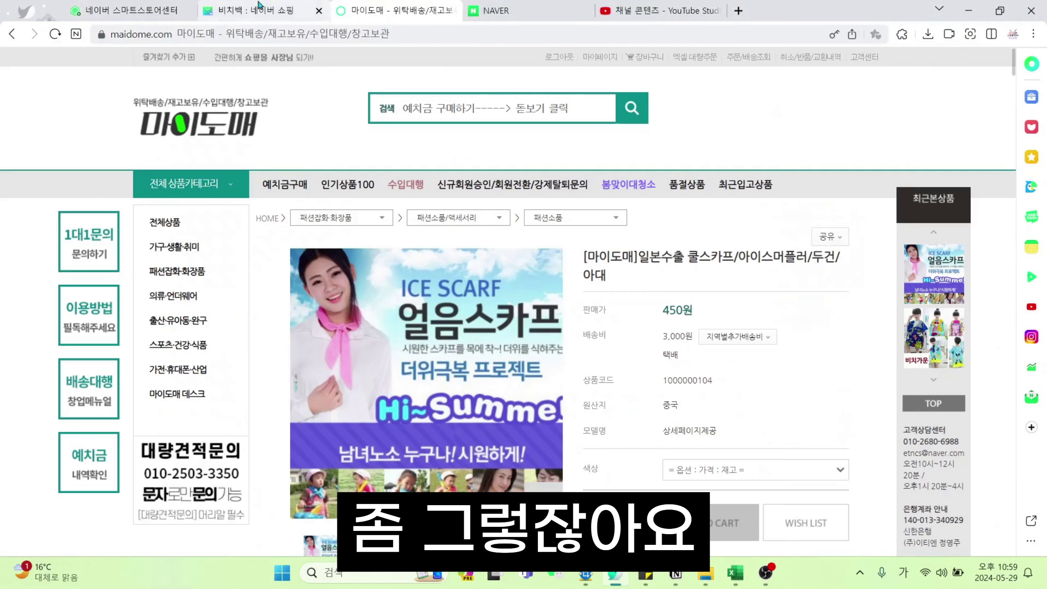
{"action": "left_click", "coordinate": [259, 5]}
{"action": "scroll", "coordinate": [423, 334], "scroll_direction": "down", "scroll_amount": 5}
{"action": "left_click", "coordinate": [111, 5]}
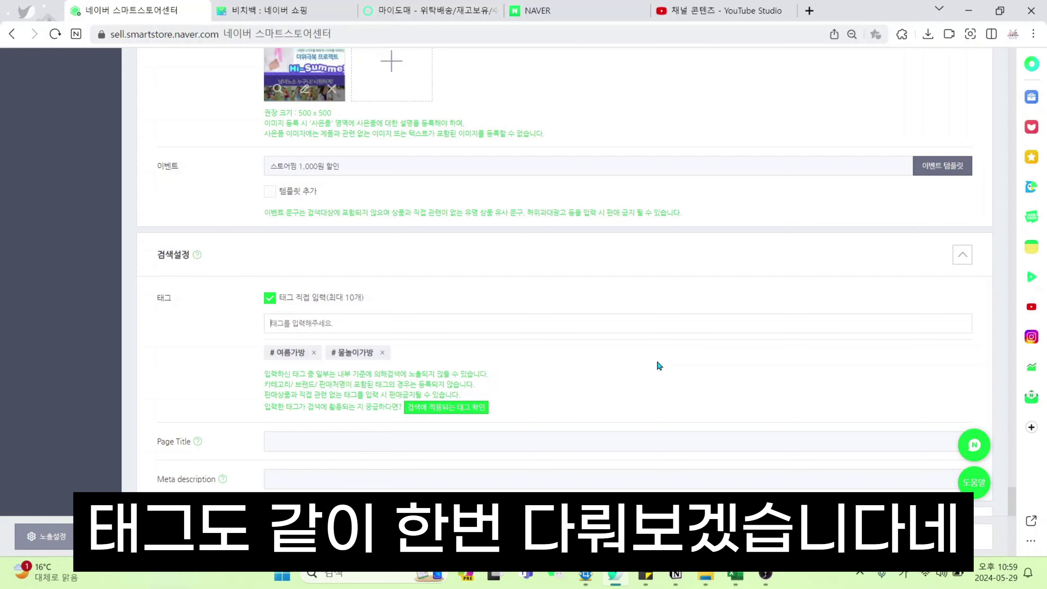
- Check whether the entered tags are applied to search (검색에 적용되는 태그 확인) and dismiss the check dialog
{"action": "scroll", "coordinate": [656, 358], "scroll_direction": "down", "scroll_amount": 3}
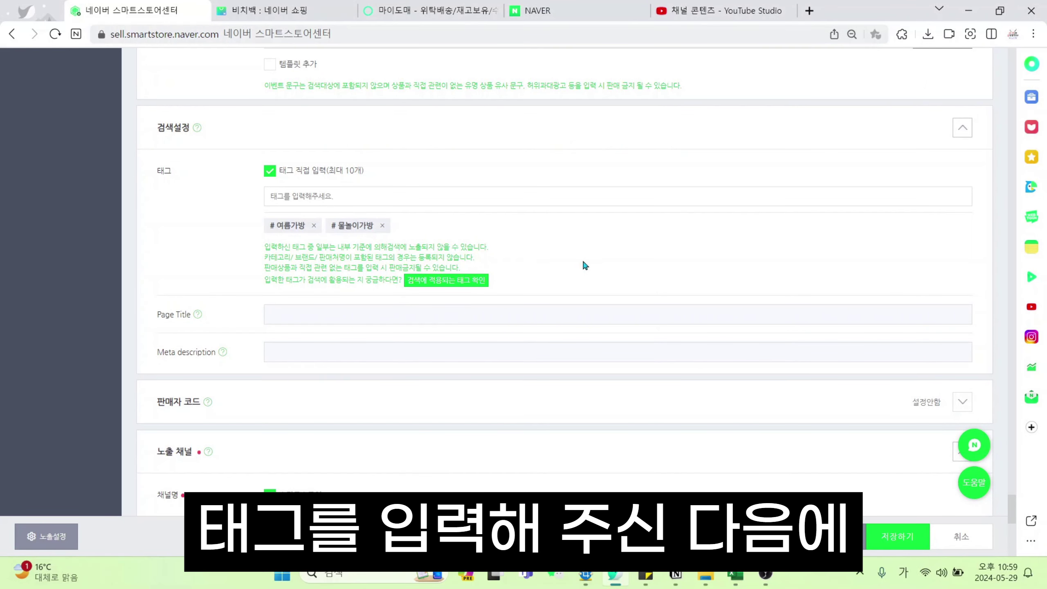
{"action": "left_click", "coordinate": [443, 281]}
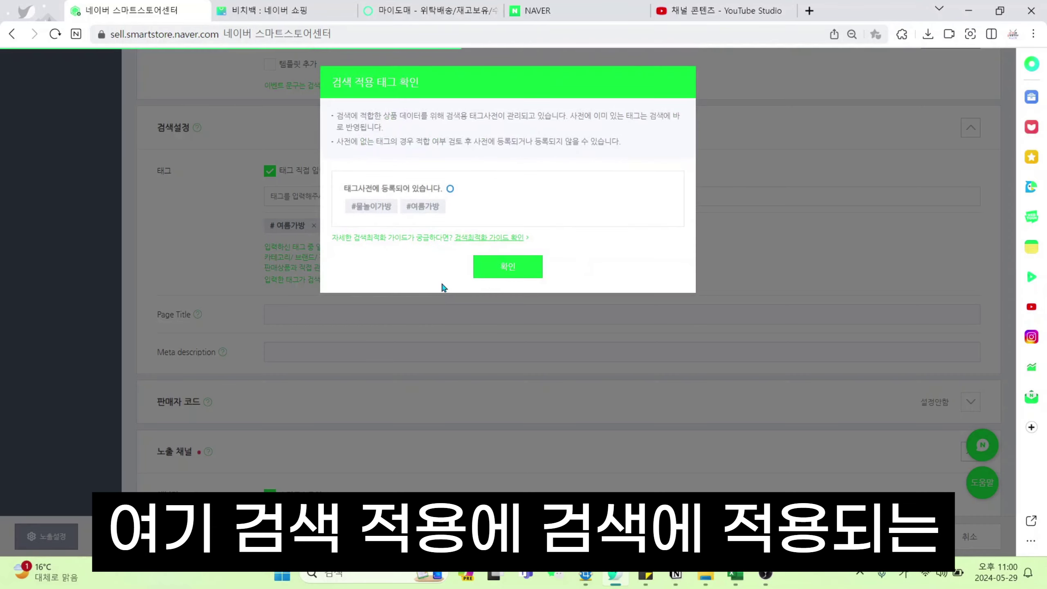
{"action": "left_click", "coordinate": [508, 266]}
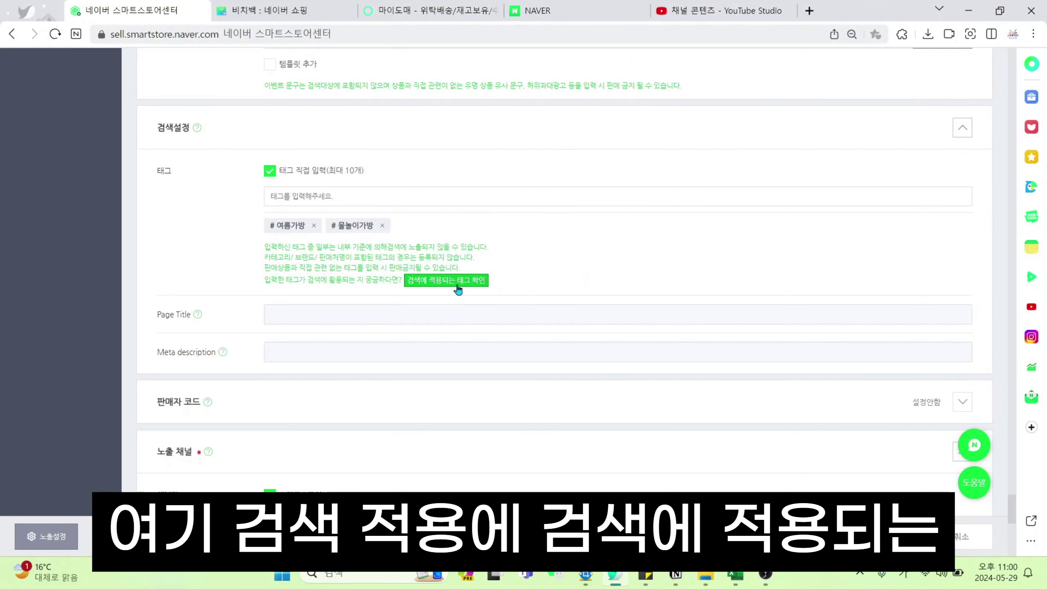
{"action": "left_click", "coordinate": [458, 287]}
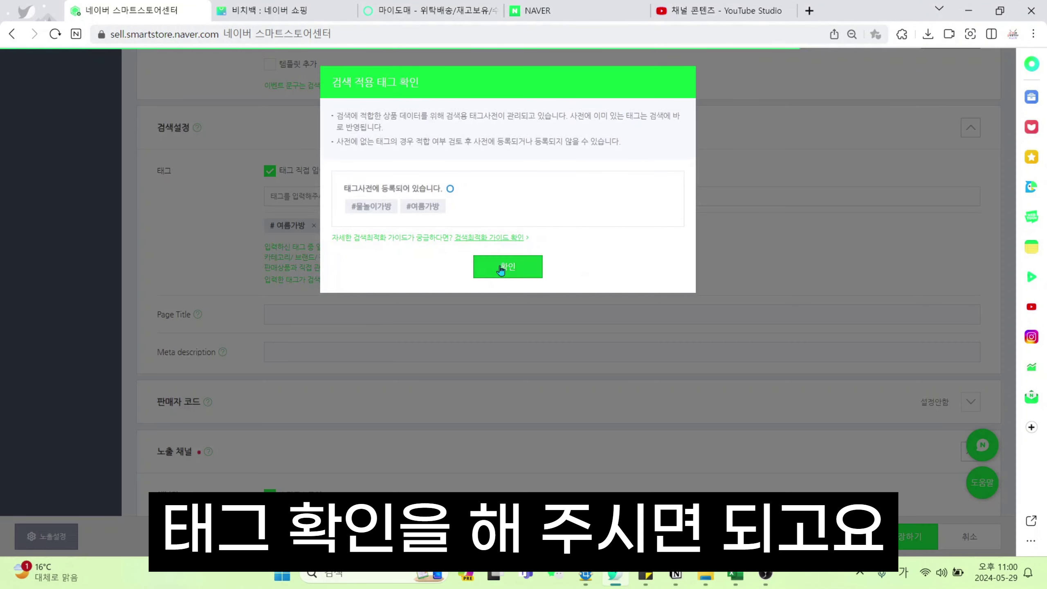
{"action": "left_click", "coordinate": [502, 268]}
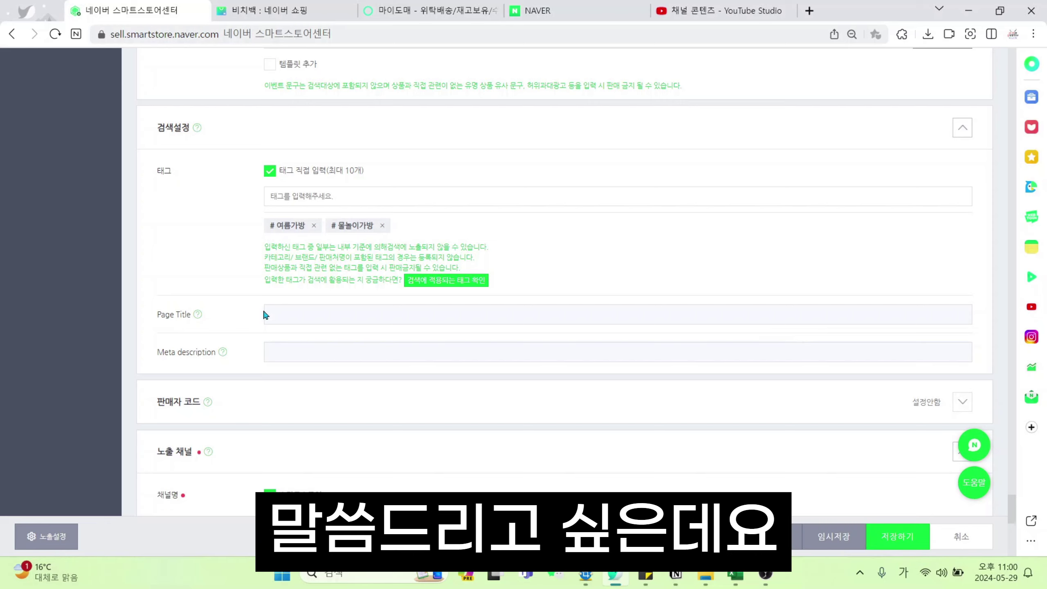
- Open the help explanation for the Page Title setting under 검색설정
{"action": "left_click", "coordinate": [197, 315]}
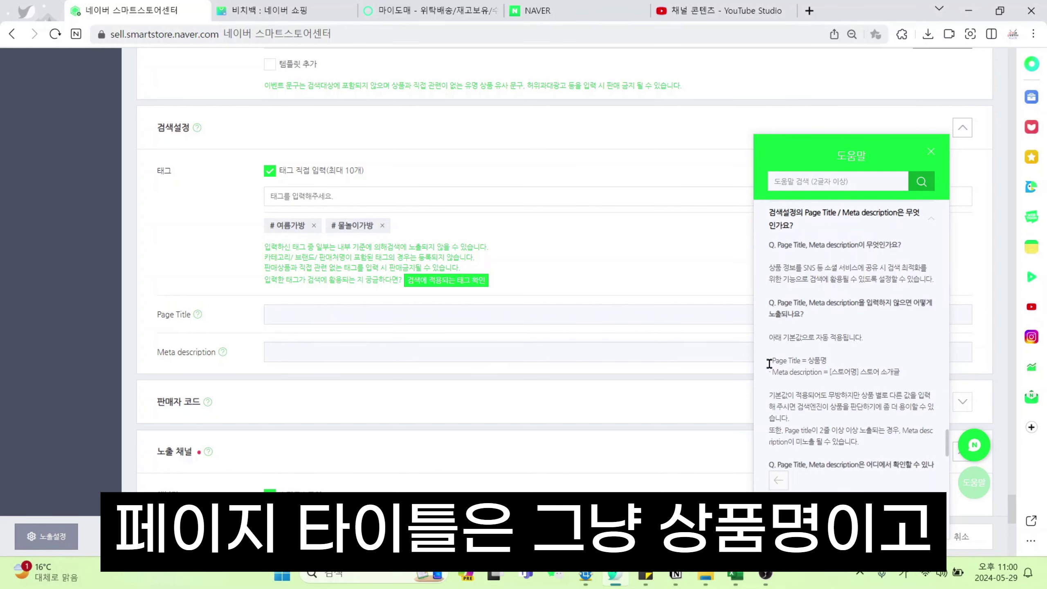
- Read the default Page Title rule in the help text, then set the listing's Page Title to 바캉스 필수템 투명비치백
{"action": "left_click_drag", "start_coordinate": [769, 363], "coordinate": [788, 363]}
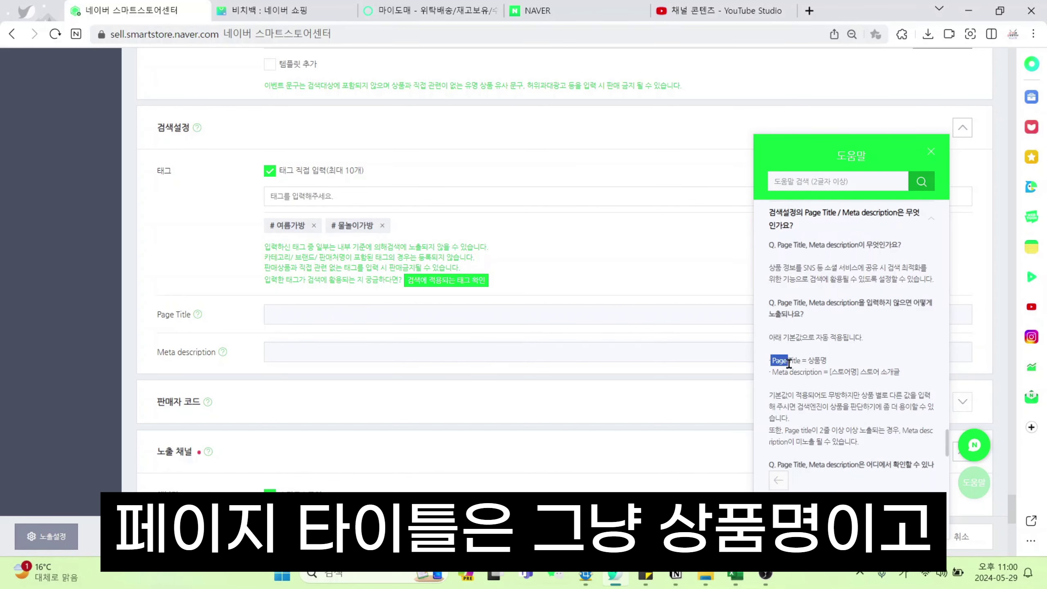
{"action": "left_click", "coordinate": [795, 385]}
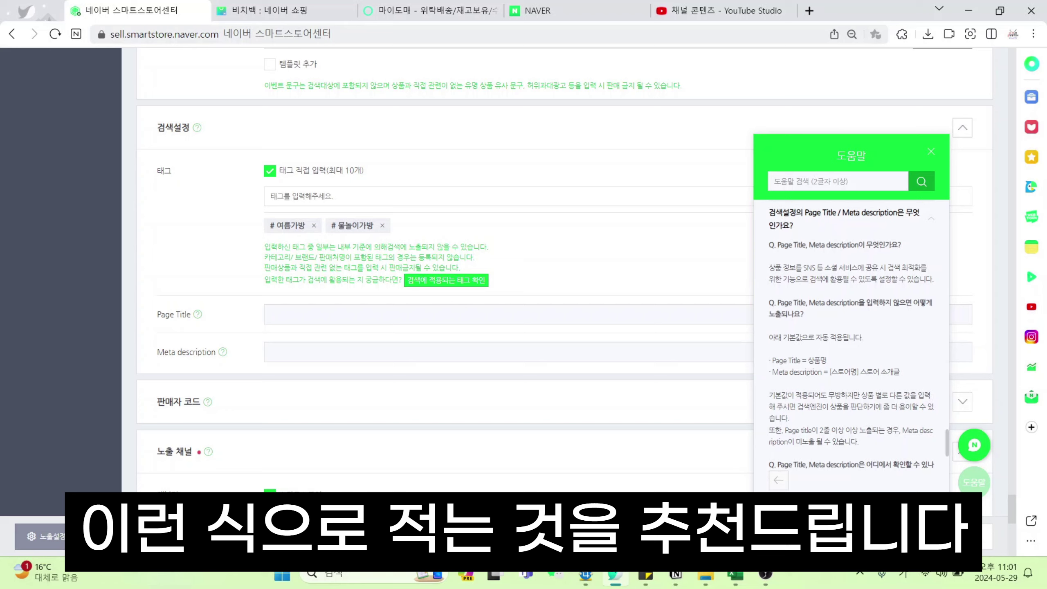
{"action": "left_click", "coordinate": [268, 314]}
{"action": "type", "text": "바캉스 필수"}
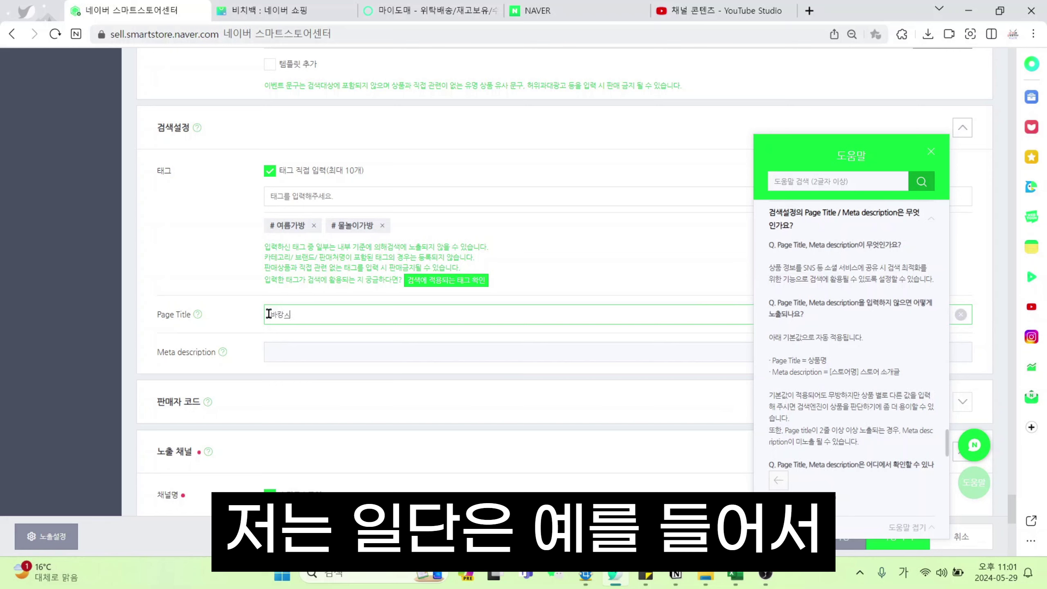
{"action": "type", "text": "템 투명비치백"}
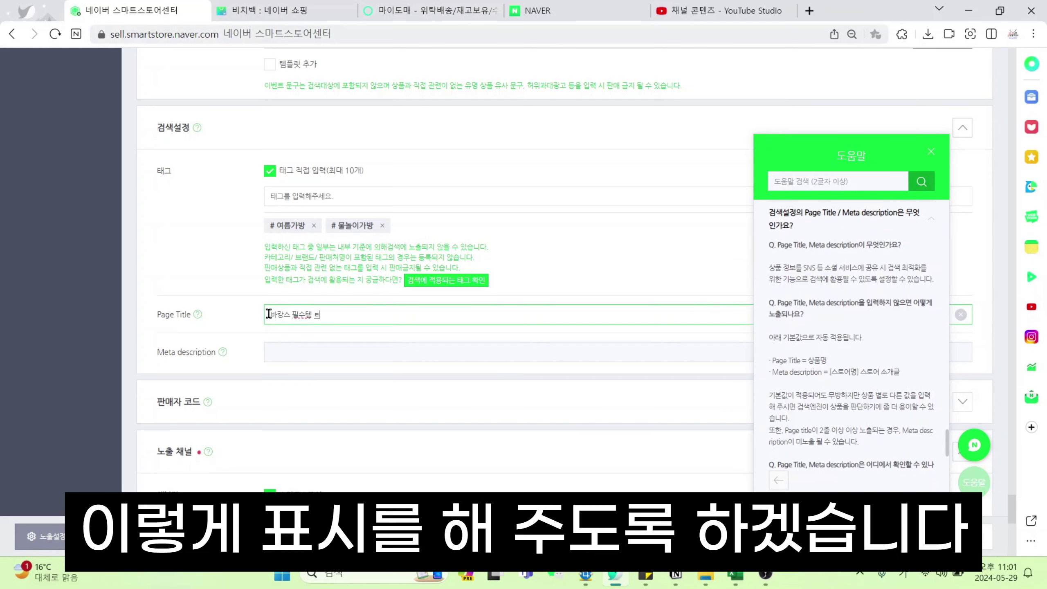
{"action": "type", "text": "ㅁ"}
{"action": "key", "text": "Hangul_Hanja"}
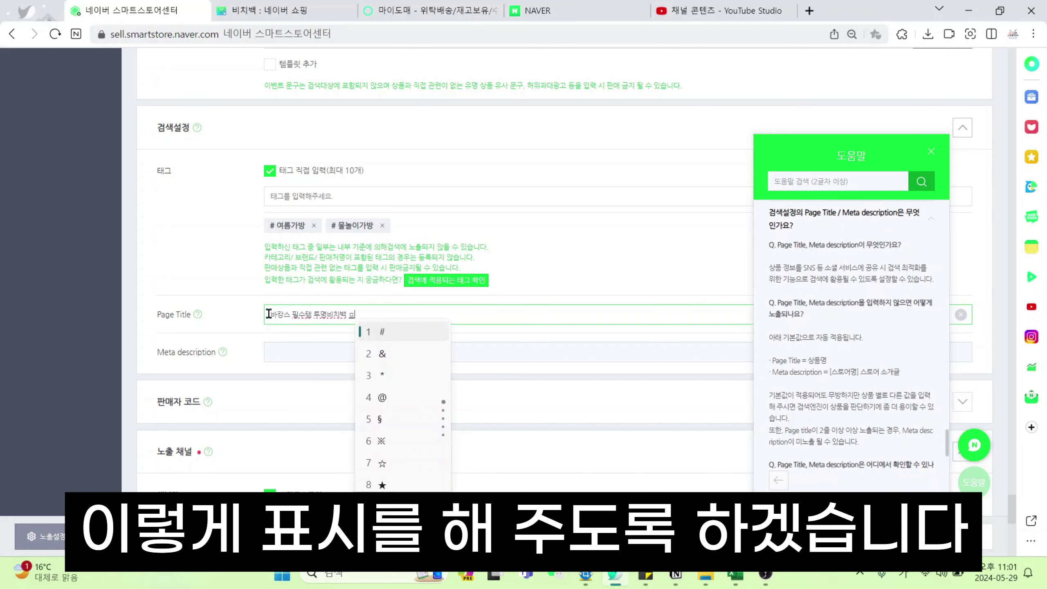
{"action": "key", "text": "Escape"}
{"action": "key", "text": "BackSpace"}
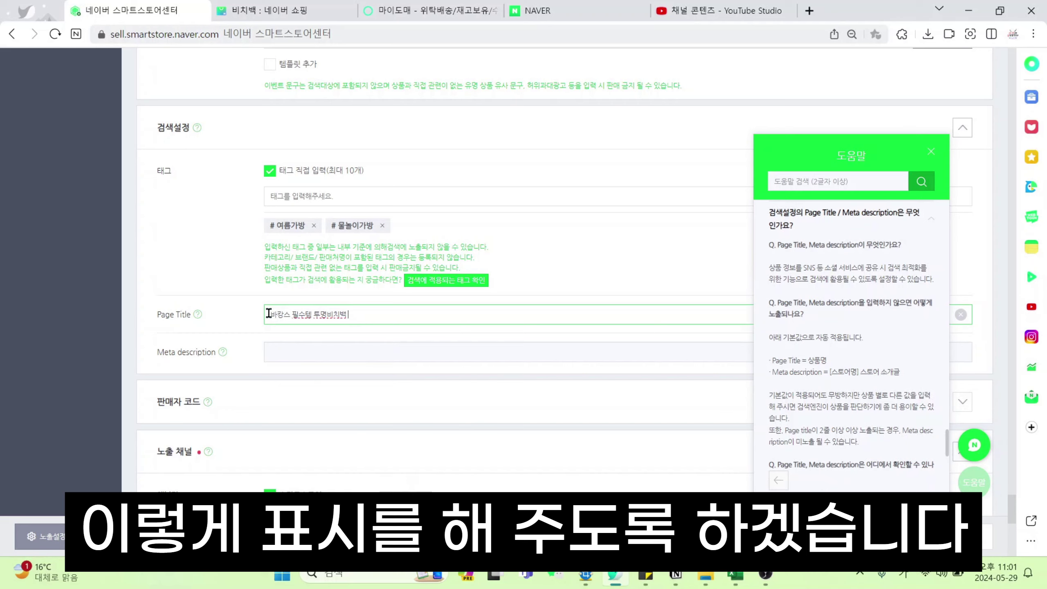
- Add the two-hearts emoji 💕 at the end of the Page Title
{"action": "key", "text": "super+period"}
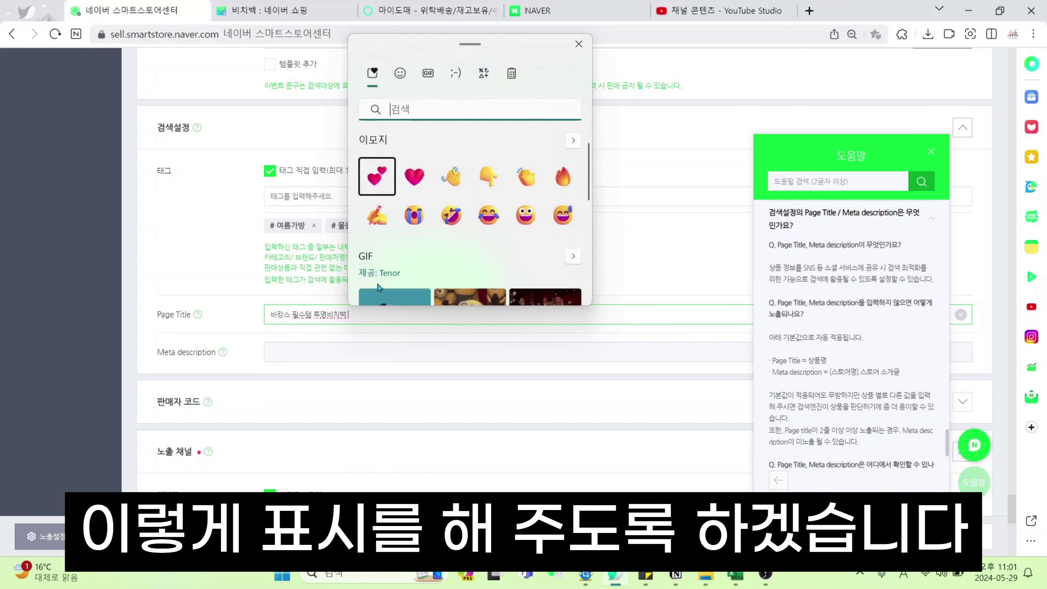
{"action": "left_click", "coordinate": [377, 306]}
- Set the Meta description to 얼음스카피 사은품까지, ending with the sparkles emoji ✨
{"action": "left_click", "coordinate": [422, 351]}
{"action": "type", "text": "얼음"}
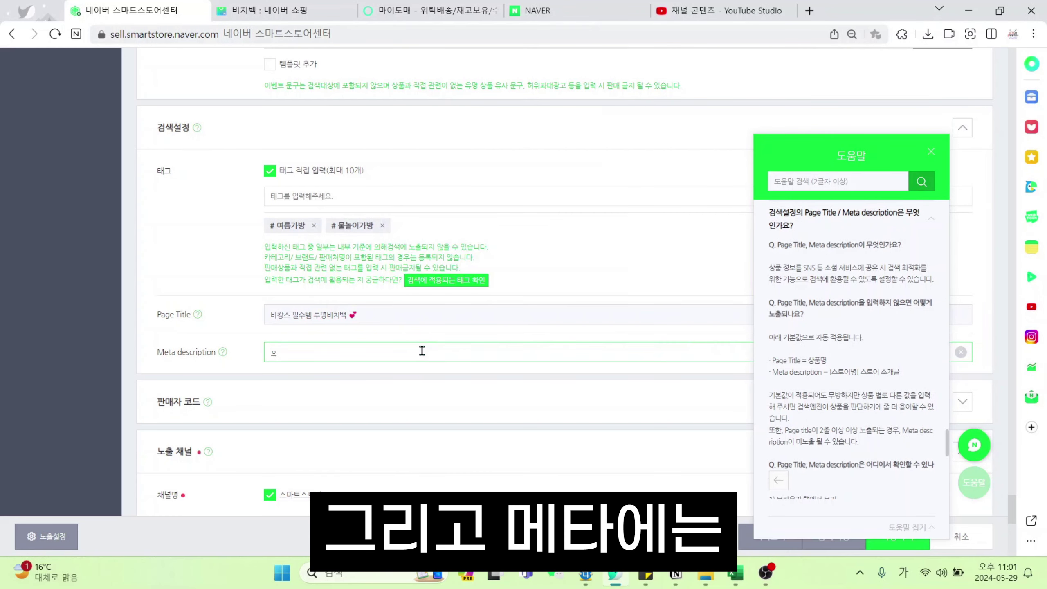
{"action": "type", "text": "스카피"}
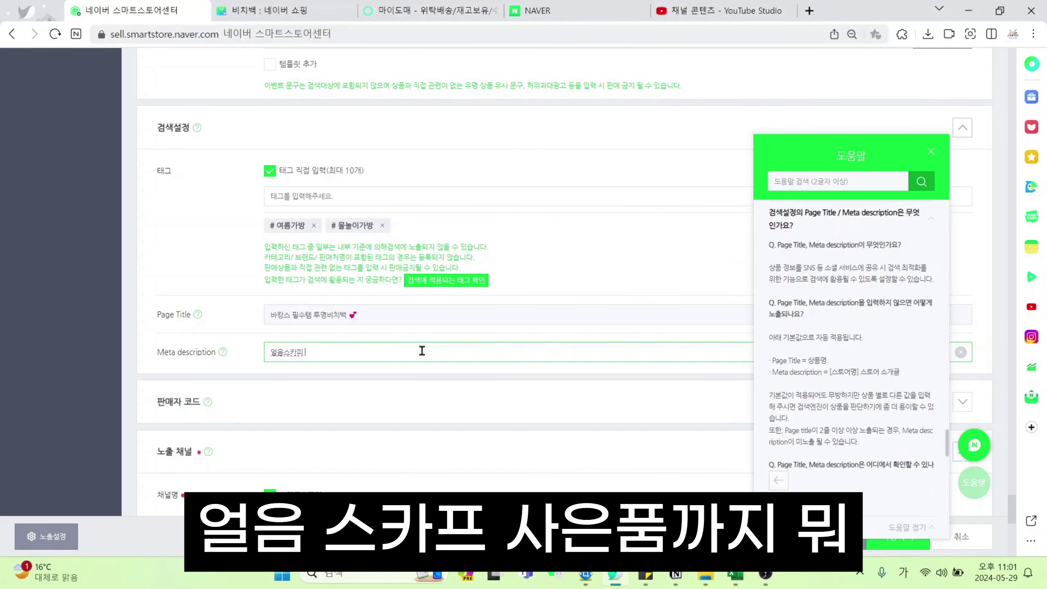
{"action": "type", "text": " 사은품까지"}
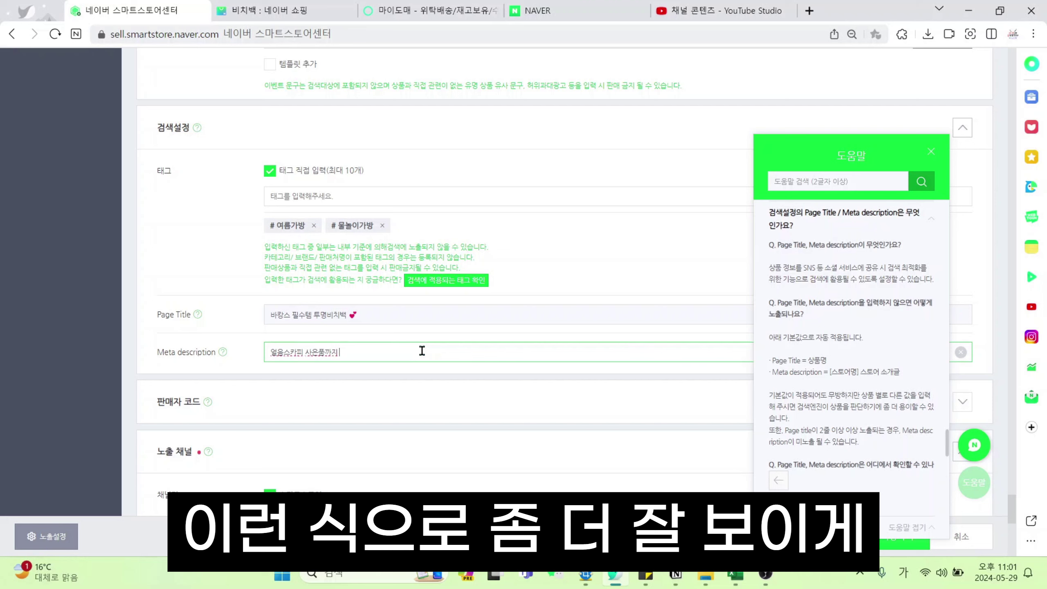
{"action": "key", "text": "super+period"}
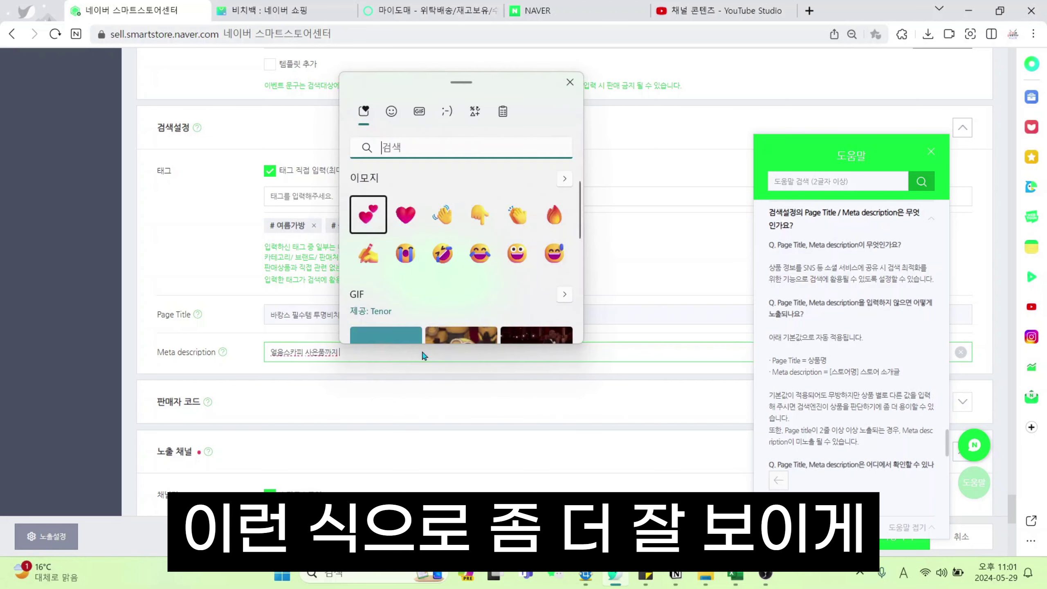
{"action": "left_click", "coordinate": [499, 223]}
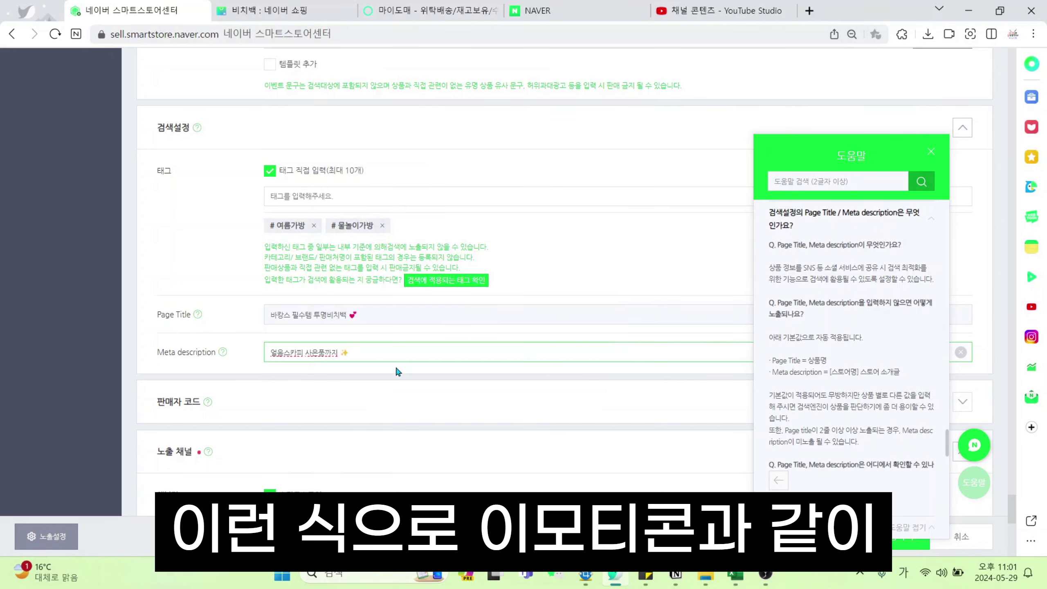
{"action": "key", "text": "alt+Tab"}
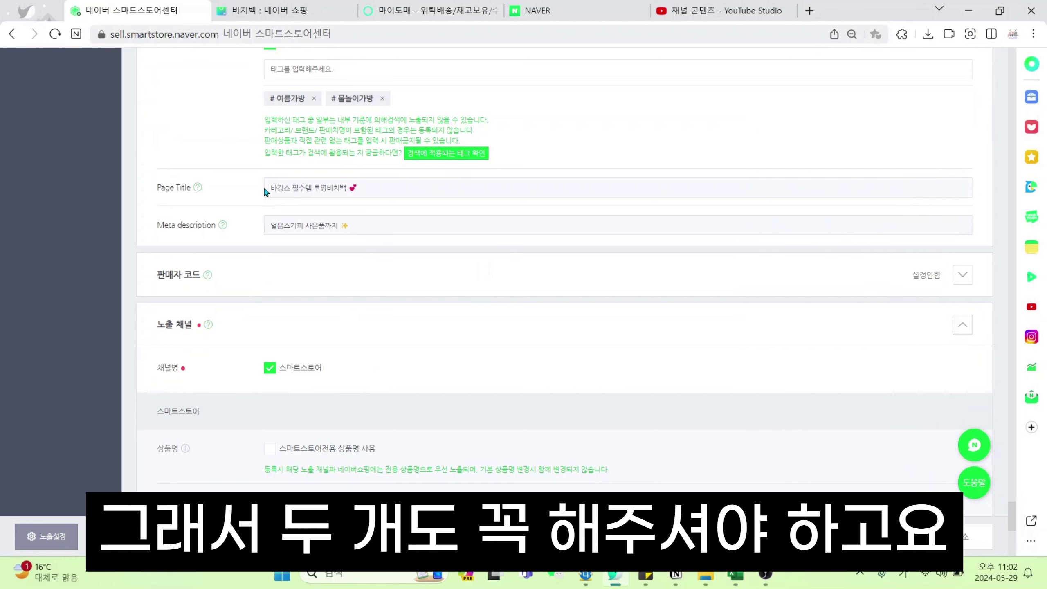
- Expand the 판매자 코드 section and enter 마이도매 비치백 as the 판매자 상품코드
{"action": "left_click", "coordinate": [962, 275]}
{"action": "left_click", "coordinate": [406, 310]}
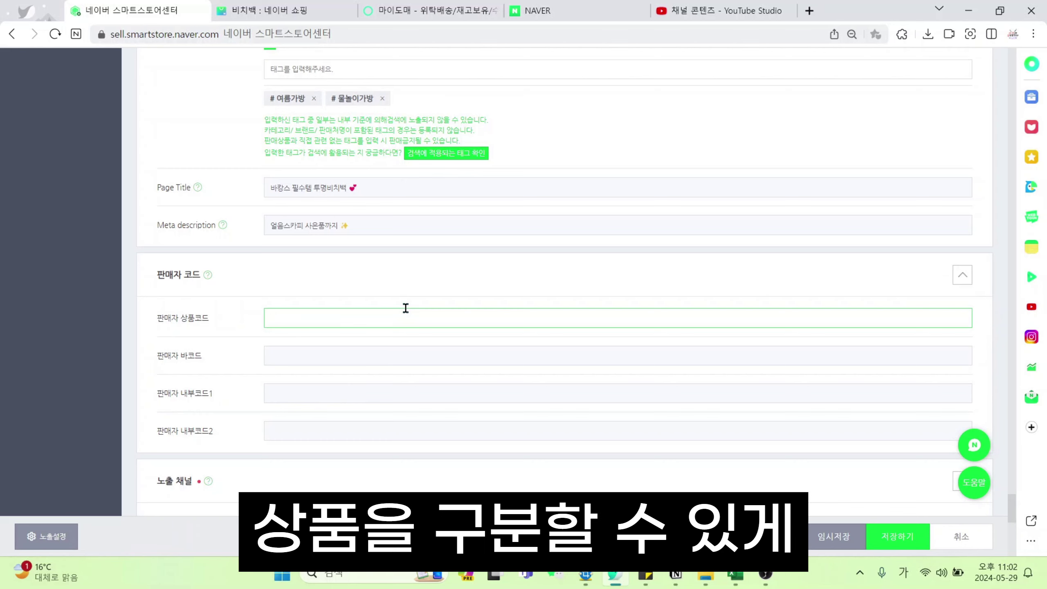
{"action": "type", "text": "도매"}
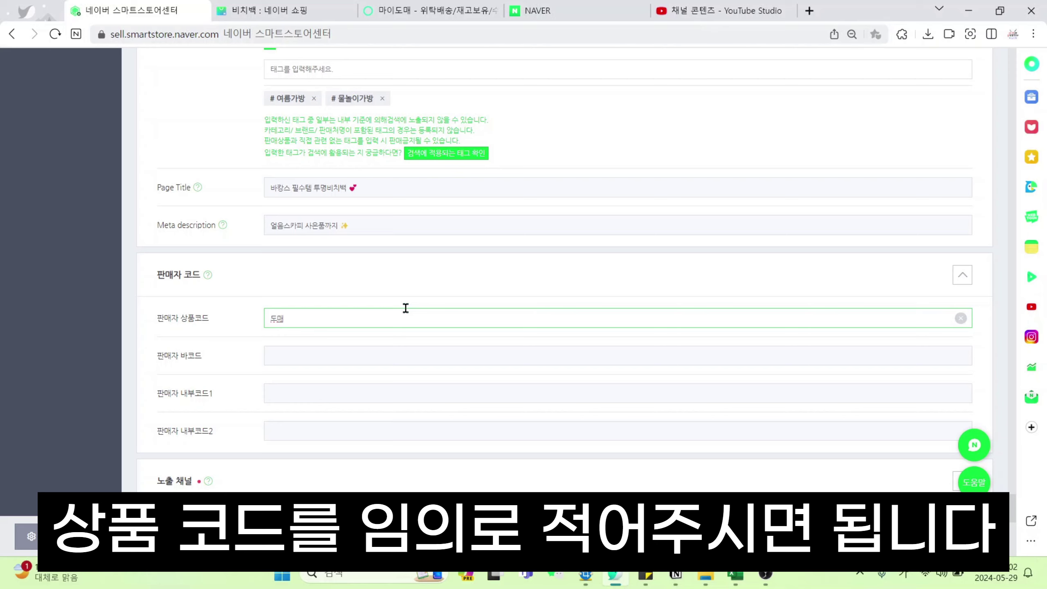
{"action": "key", "text": "BackSpace"}
{"action": "key", "text": "BackSpace"}
{"action": "type", "text": "마이도매 비치"}
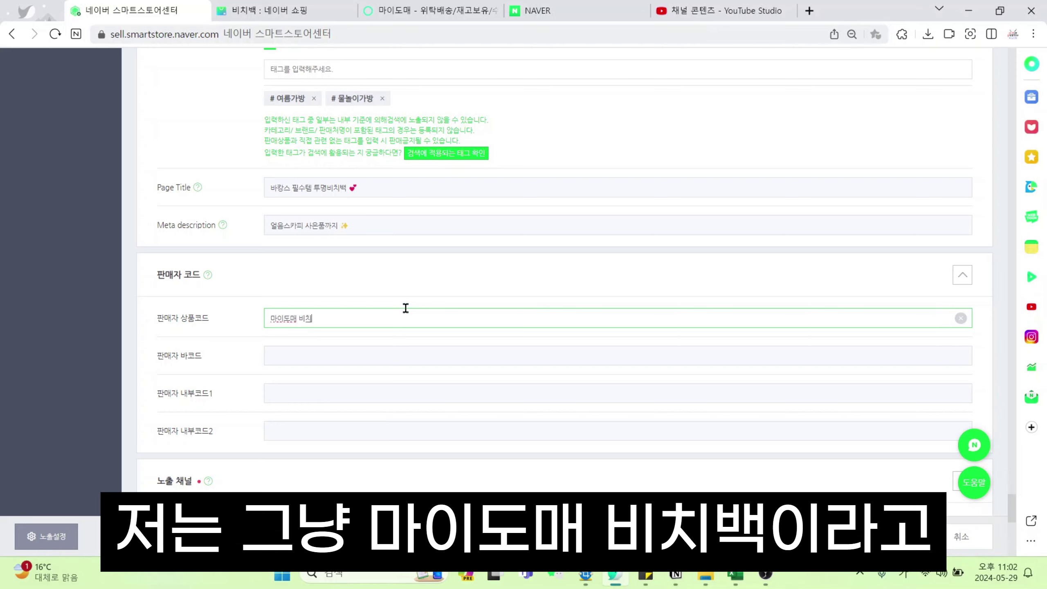
{"action": "type", "text": "백"}
{"action": "left_click", "coordinate": [394, 341]}
- Run the 쇼핑 상품정보 검색품질 체크 for the listing and dismiss the check dialog
{"action": "scroll", "coordinate": [489, 294], "scroll_direction": "down", "scroll_amount": 2}
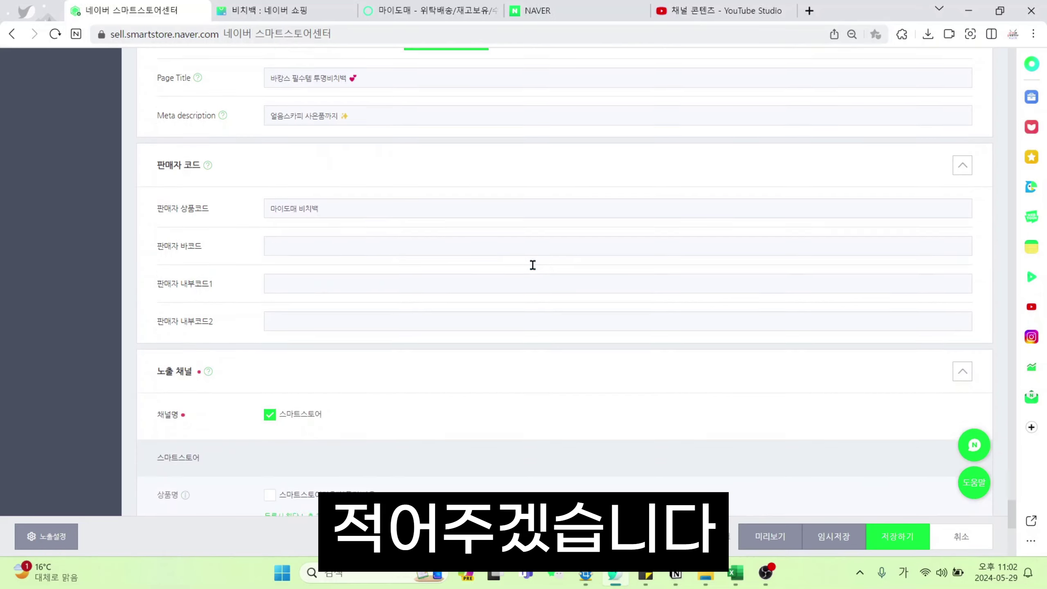
{"action": "scroll", "coordinate": [532, 264], "scroll_direction": "down", "scroll_amount": 3}
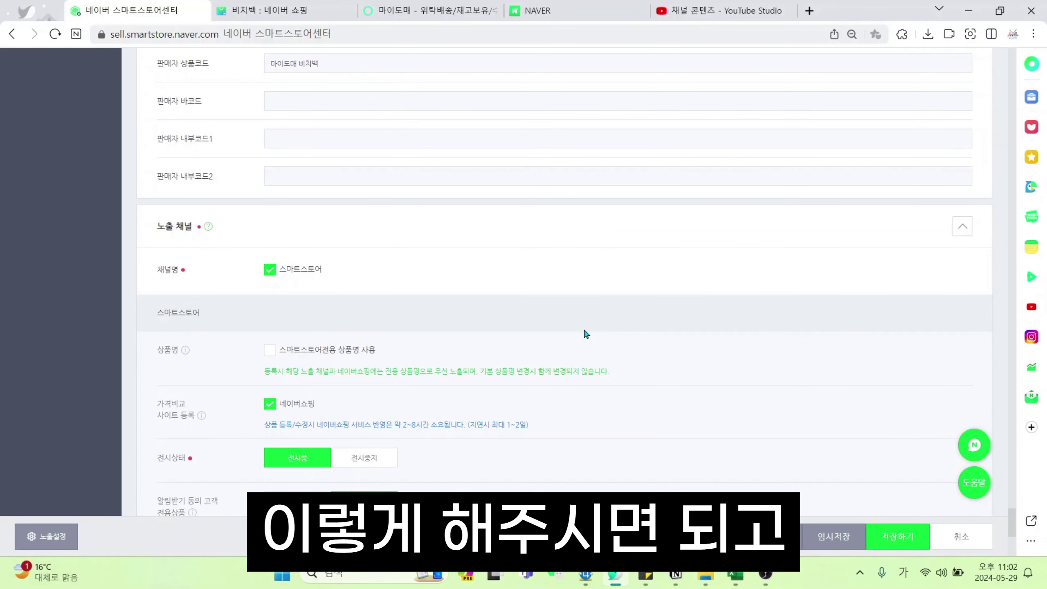
{"action": "scroll", "coordinate": [431, 299], "scroll_direction": "down", "scroll_amount": 3}
{"action": "scroll", "coordinate": [565, 330], "scroll_direction": "down", "scroll_amount": 3}
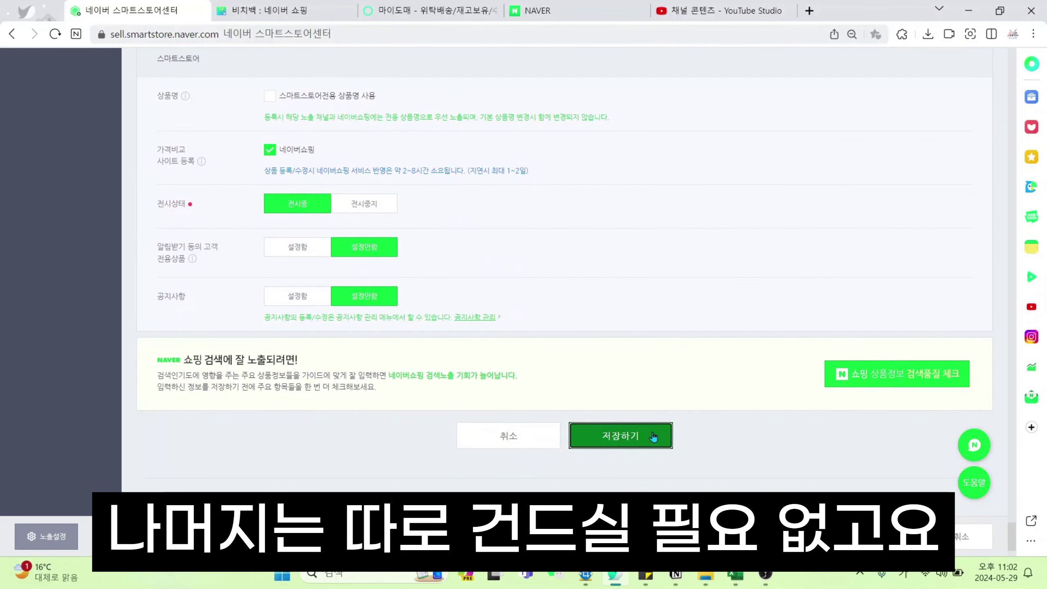
{"action": "left_click", "coordinate": [901, 373]}
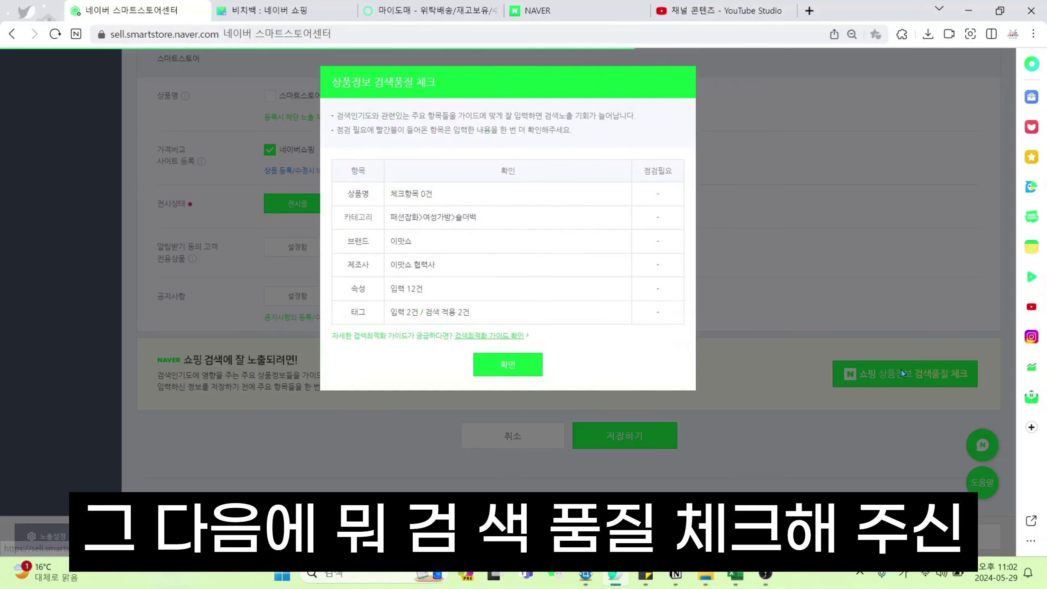
{"action": "left_click", "coordinate": [512, 365]}
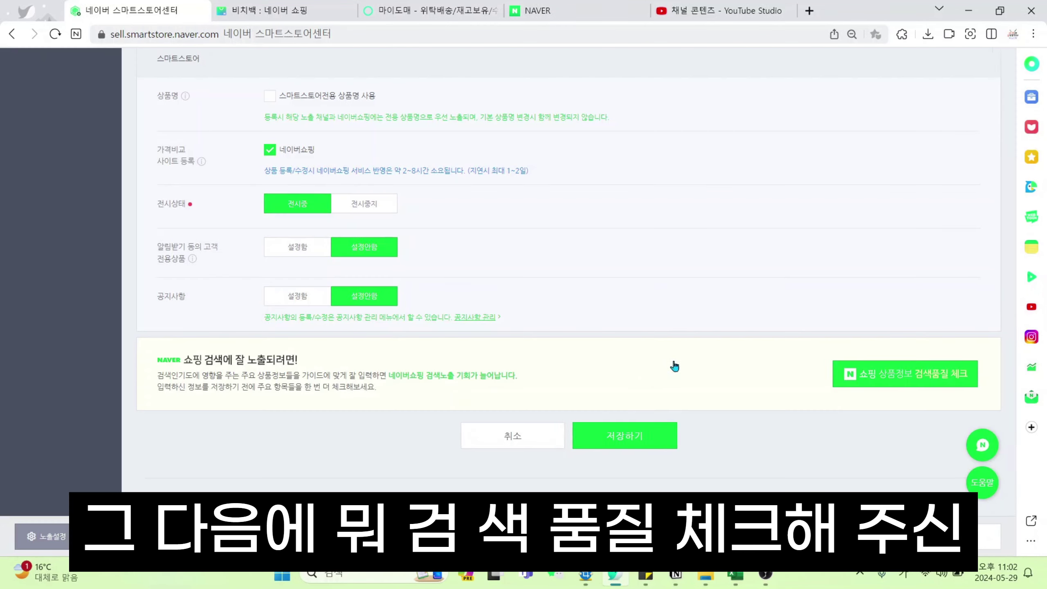
- Save the product listing and open its product page in the SmartStore
{"action": "left_click", "coordinate": [614, 436]}
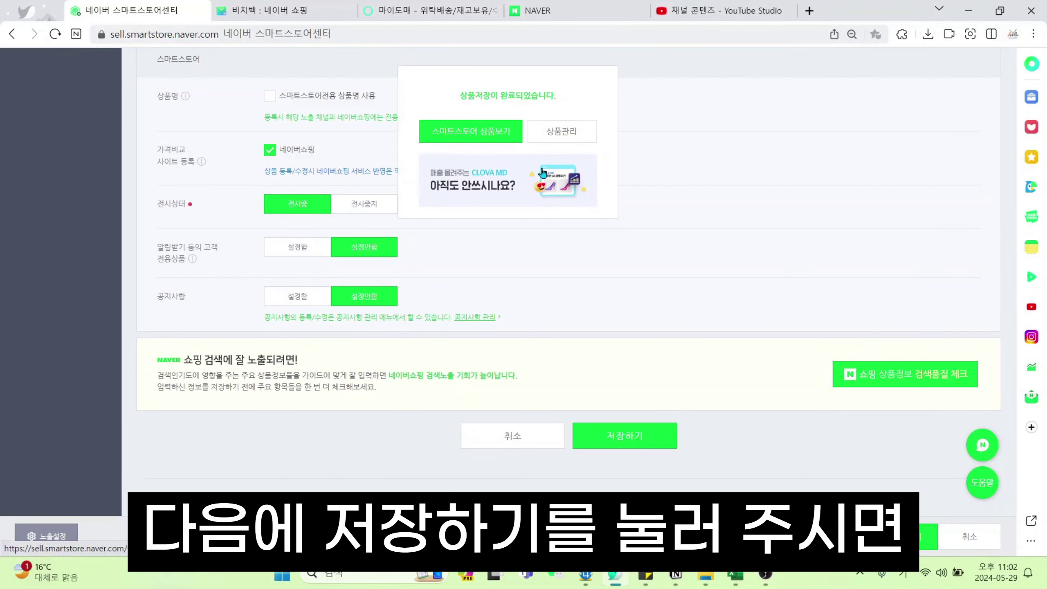
{"action": "left_click", "coordinate": [459, 130]}
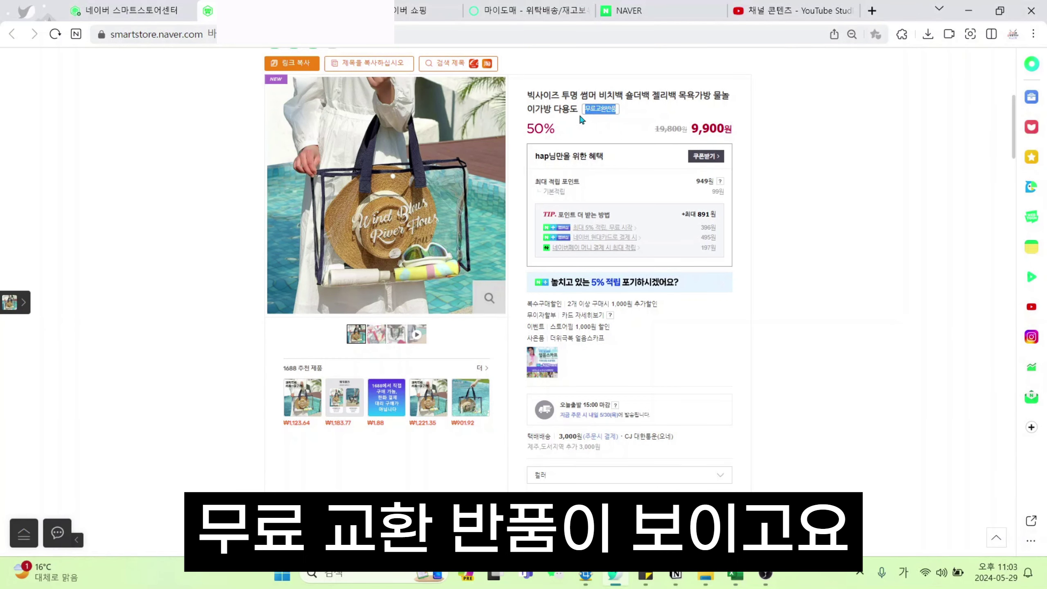
- Review the multi-purchase discount, interest-free installment, event and gift lines on the saved beach bag's product page
{"action": "left_click", "coordinate": [820, 272]}
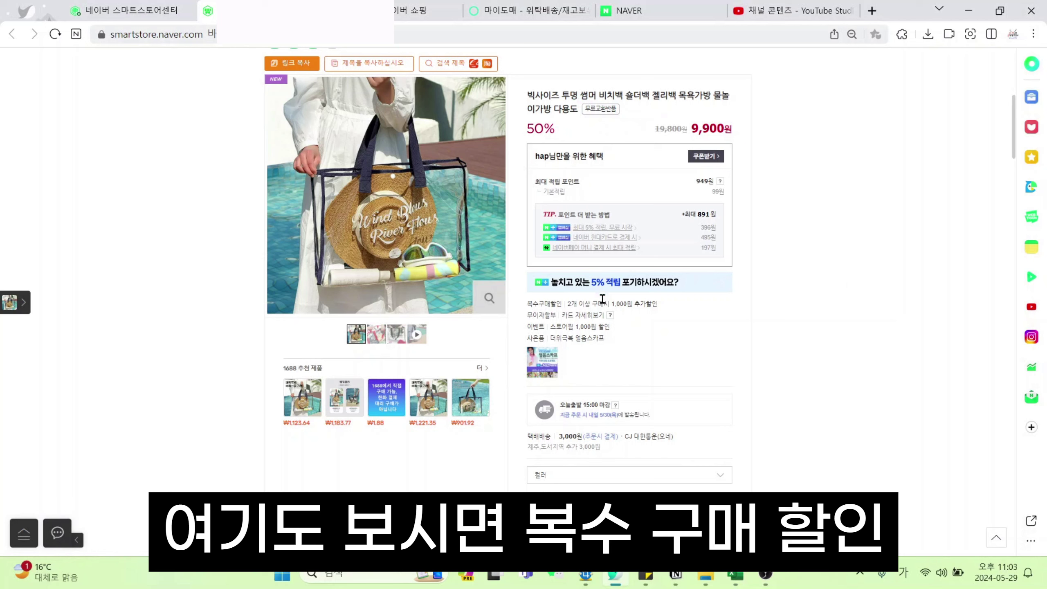
{"action": "left_click_drag", "start_coordinate": [524, 305], "coordinate": [668, 312]}
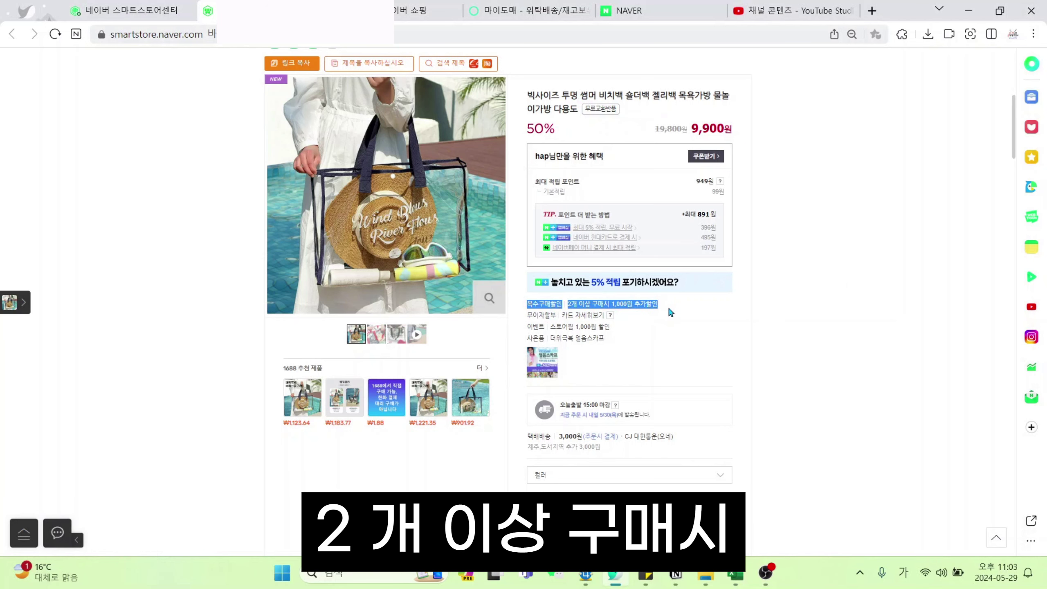
{"action": "left_click", "coordinate": [835, 336]}
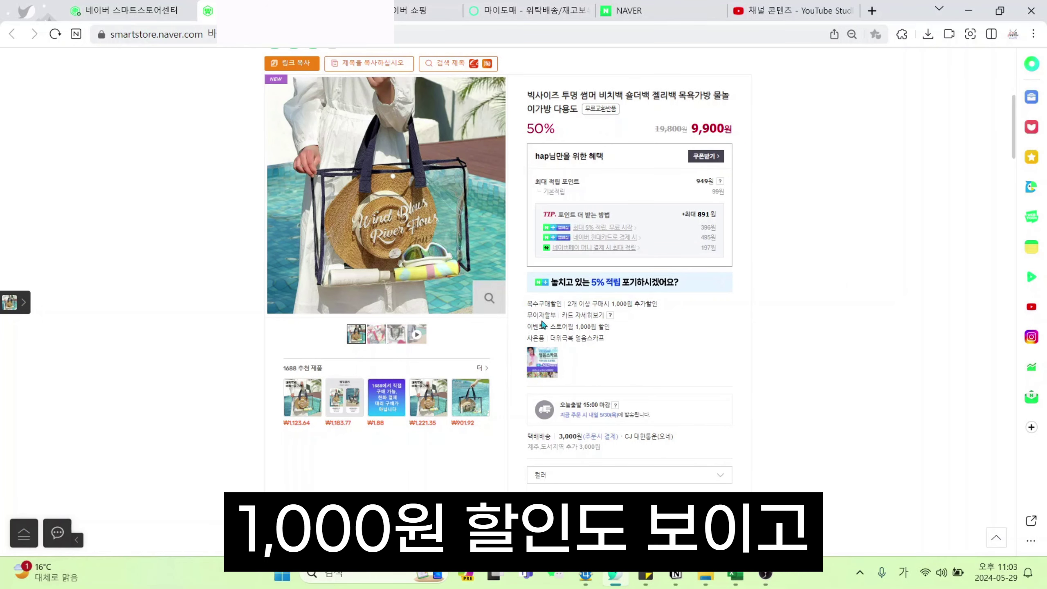
{"action": "left_click_drag", "start_coordinate": [526, 316], "coordinate": [649, 322]}
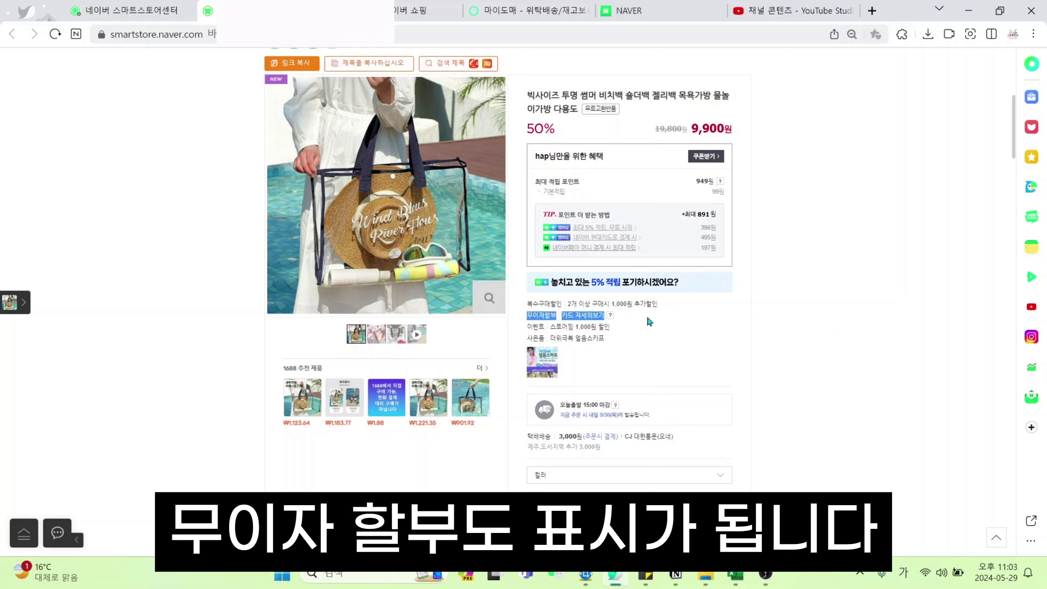
{"action": "left_click", "coordinate": [870, 343]}
{"action": "left_click_drag", "start_coordinate": [521, 328], "coordinate": [649, 327]}
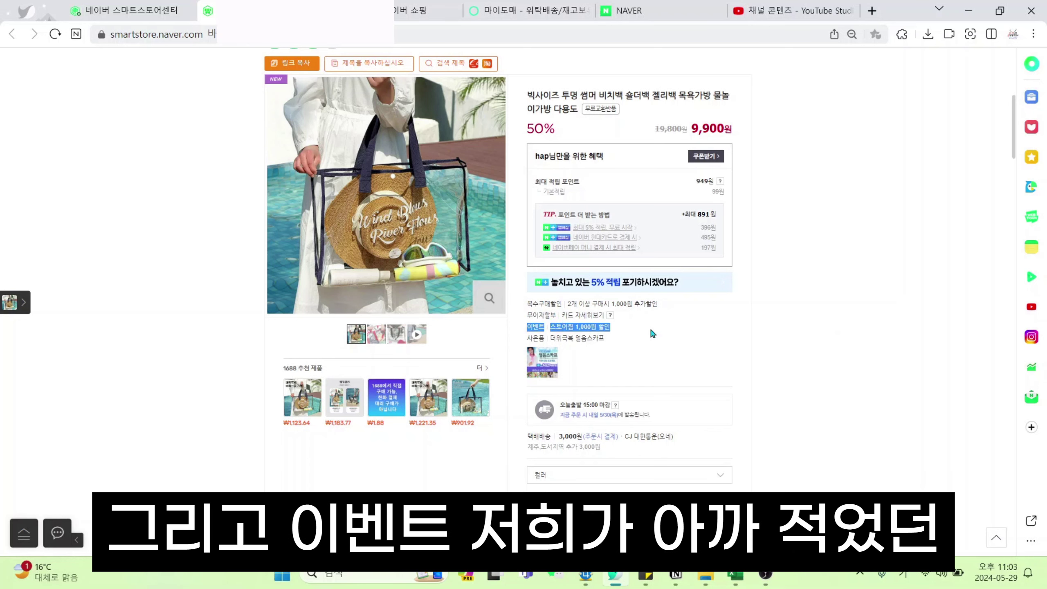
{"action": "left_click", "coordinate": [861, 369]}
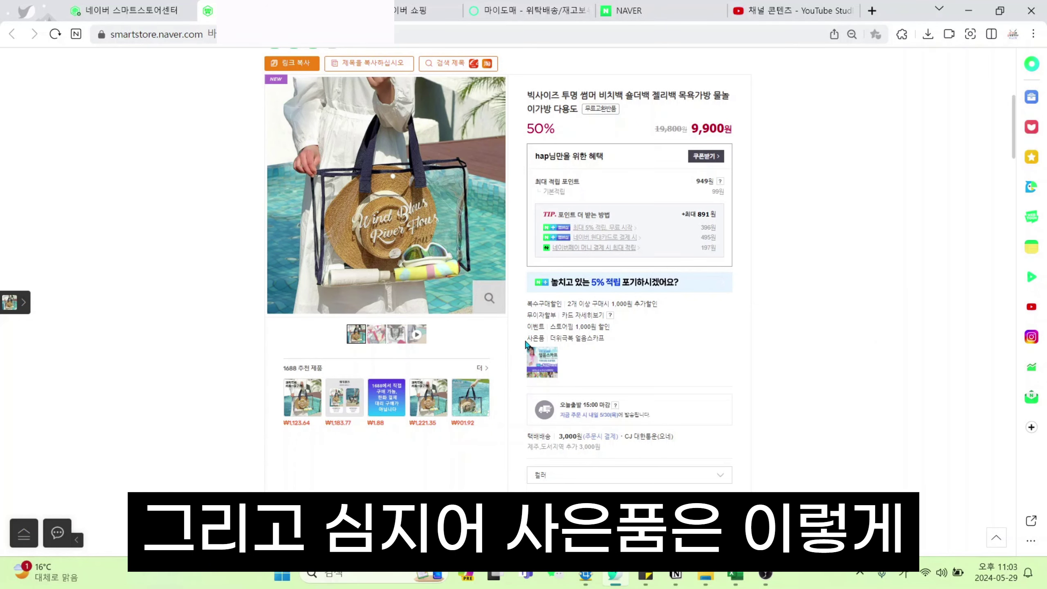
{"action": "left_click_drag", "start_coordinate": [525, 342], "coordinate": [627, 338]}
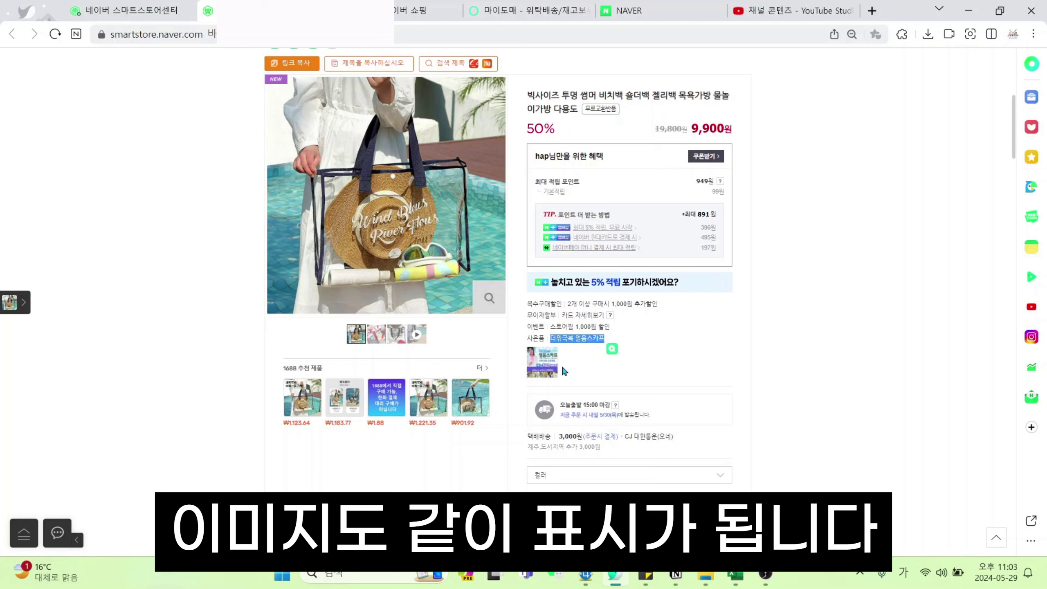
{"action": "scroll", "coordinate": [739, 385], "scroll_direction": "down", "scroll_amount": 3}
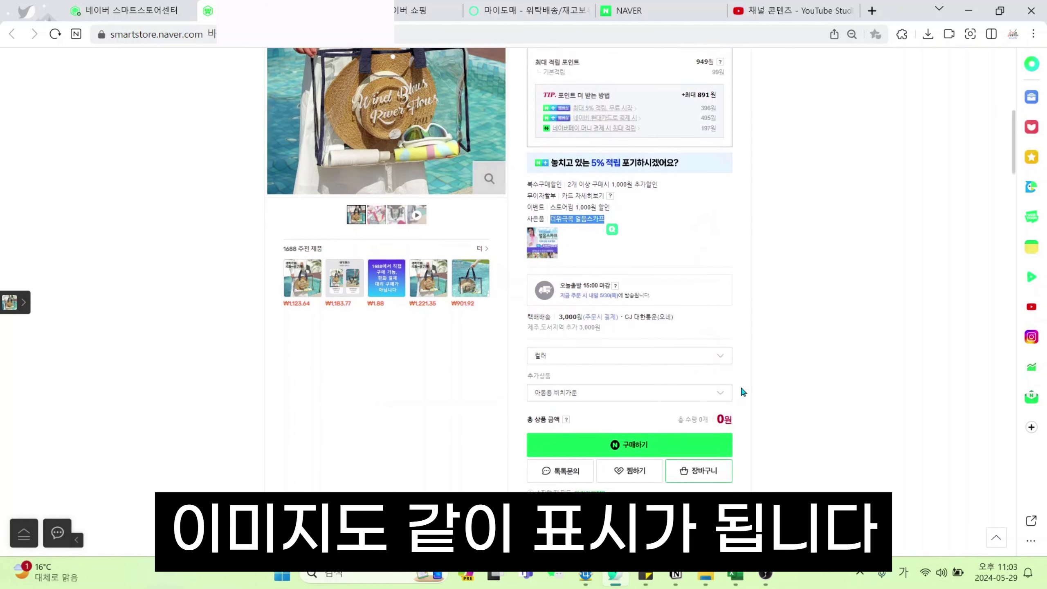
{"action": "scroll", "coordinate": [500, 229], "scroll_direction": "up", "scroll_amount": 3}
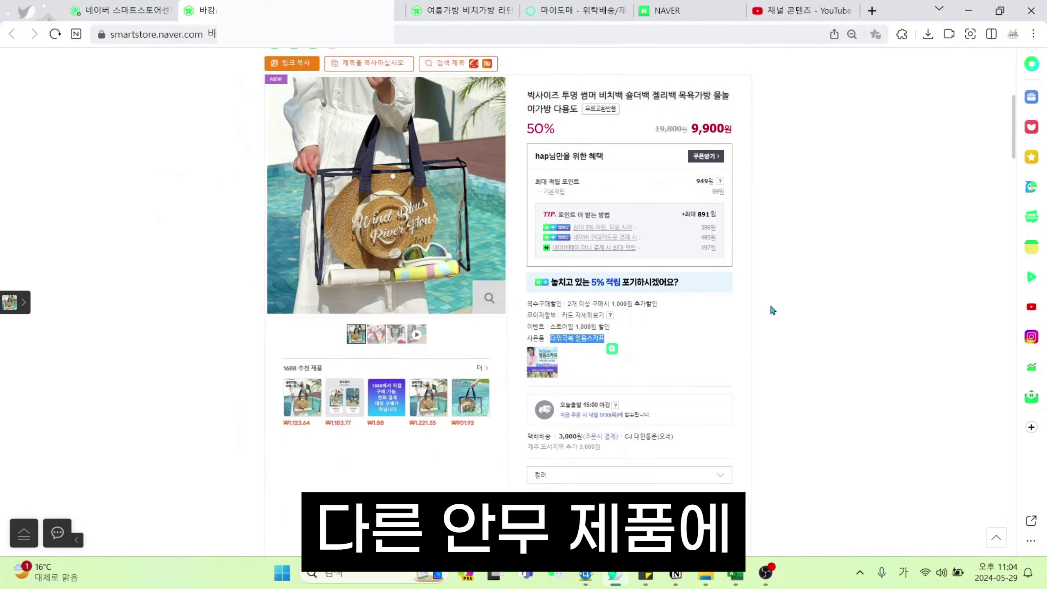
- Return to the Naver Shopping results and view 라이빙's rattan 여름가방 비치가방 product page for comparison
{"action": "left_click", "coordinate": [808, 333]}
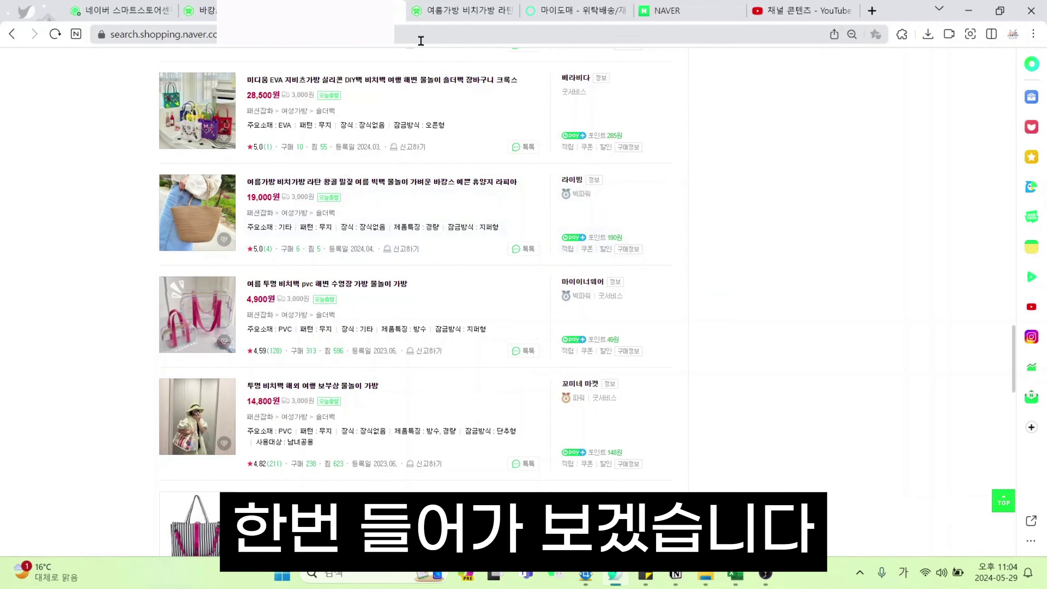
{"action": "left_click", "coordinate": [363, 190]}
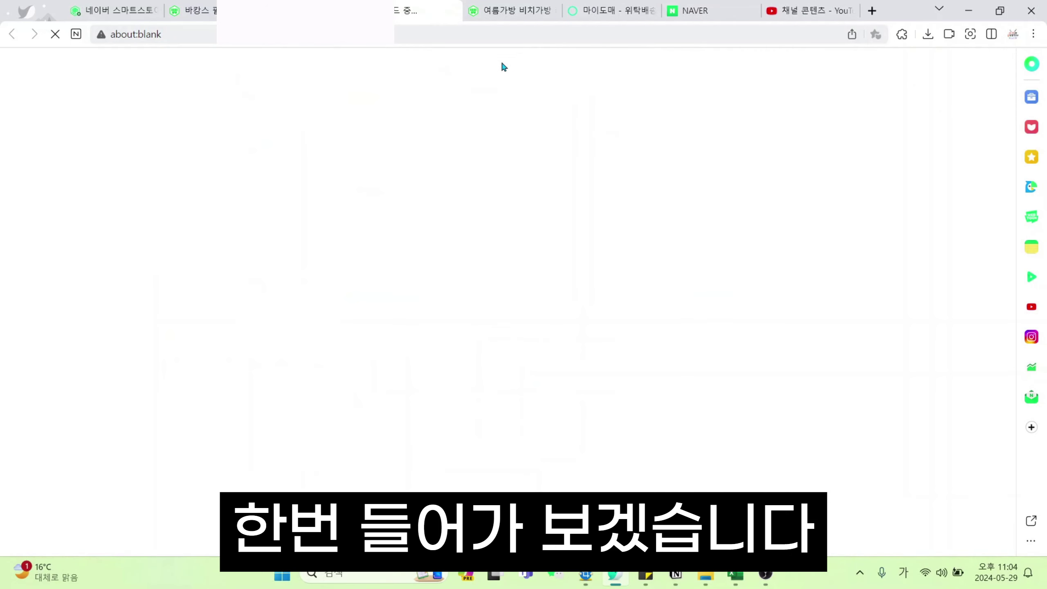
{"action": "left_click", "coordinate": [573, 10]}
{"action": "left_click", "coordinate": [457, 10]}
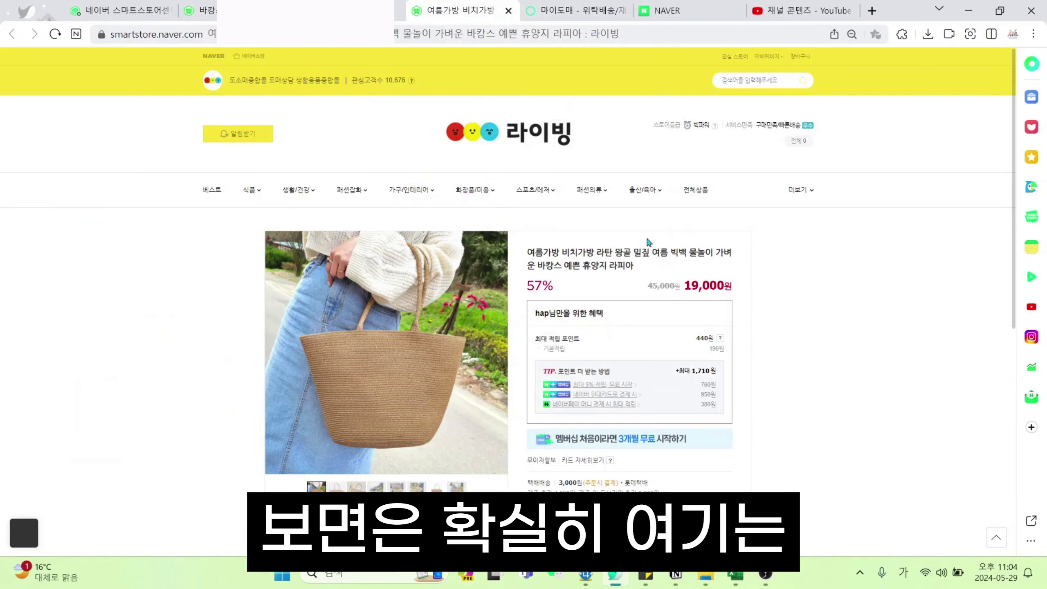
- Examine the price, points and interest-free installment lines on 라이빙's rattan bag product page
{"action": "scroll", "coordinate": [557, 396], "scroll_direction": "down", "scroll_amount": 2}
{"action": "scroll", "coordinate": [521, 365], "scroll_direction": "up", "scroll_amount": 2}
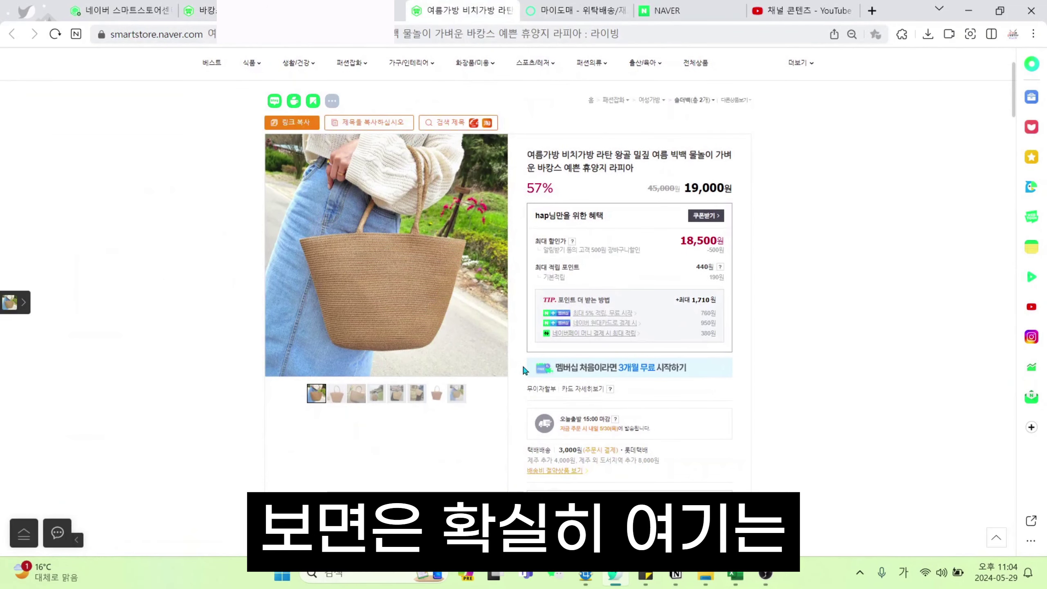
{"action": "scroll", "coordinate": [726, 418], "scroll_direction": "down", "scroll_amount": 1}
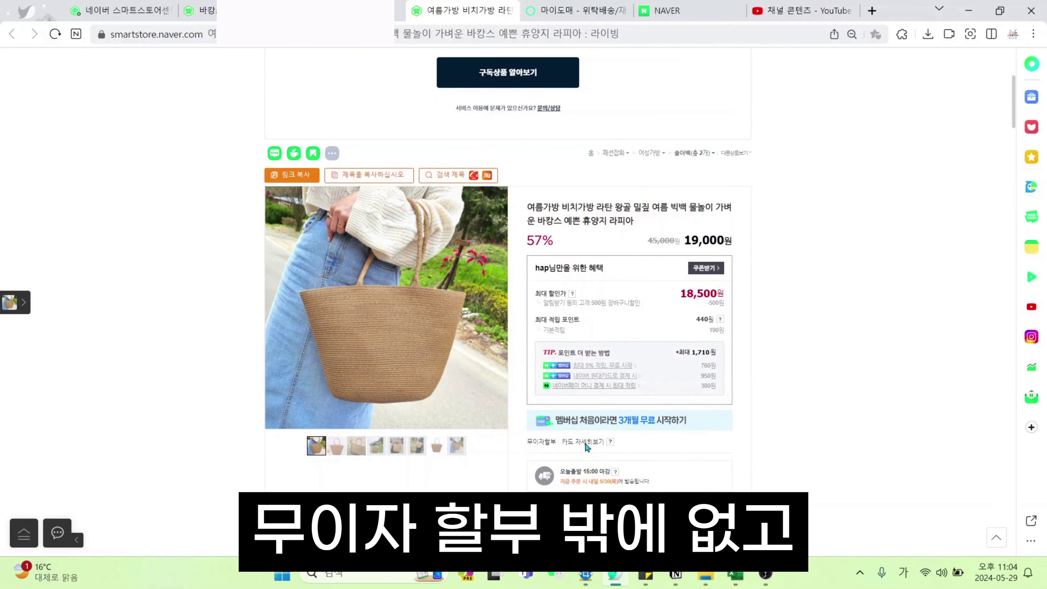
- Return to the saved transparent beach bag's product page and compare its multi-purchase discount, installment, event and gift lines with the competitor's
{"action": "left_click", "coordinate": [209, 10]}
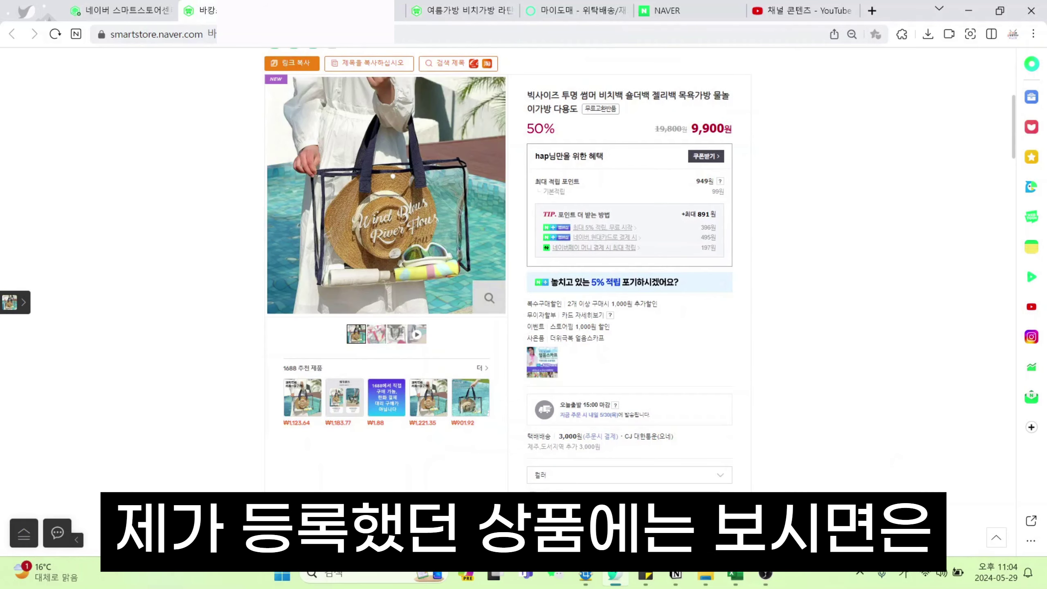
{"action": "left_click_drag", "start_coordinate": [538, 315], "coordinate": [519, 304]}
{"action": "left_click", "coordinate": [808, 360]}
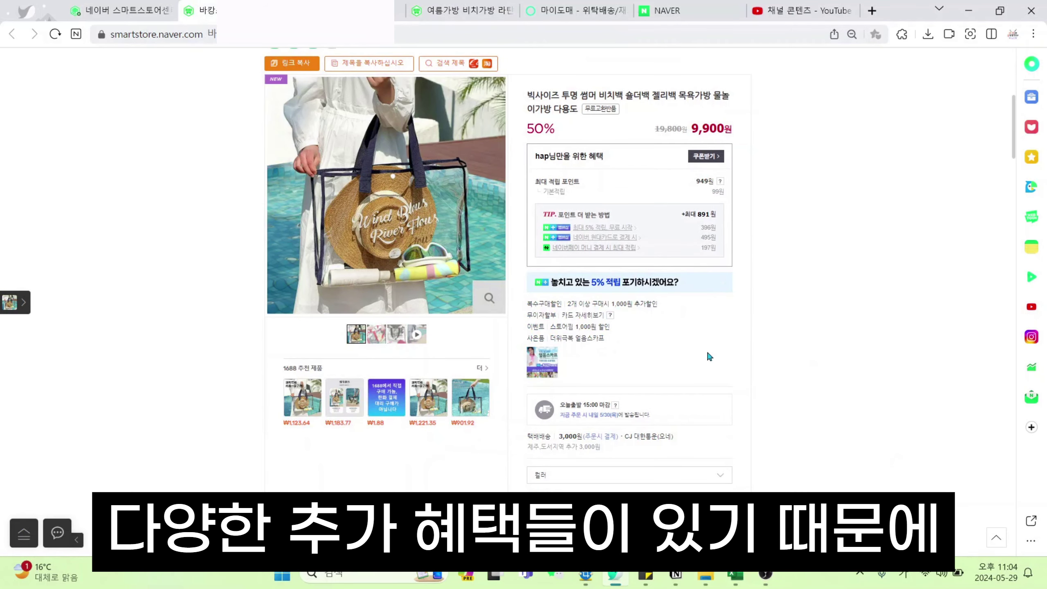
{"action": "left_click_drag", "start_coordinate": [659, 332], "coordinate": [519, 295]}
{"action": "left_click", "coordinate": [786, 355]}
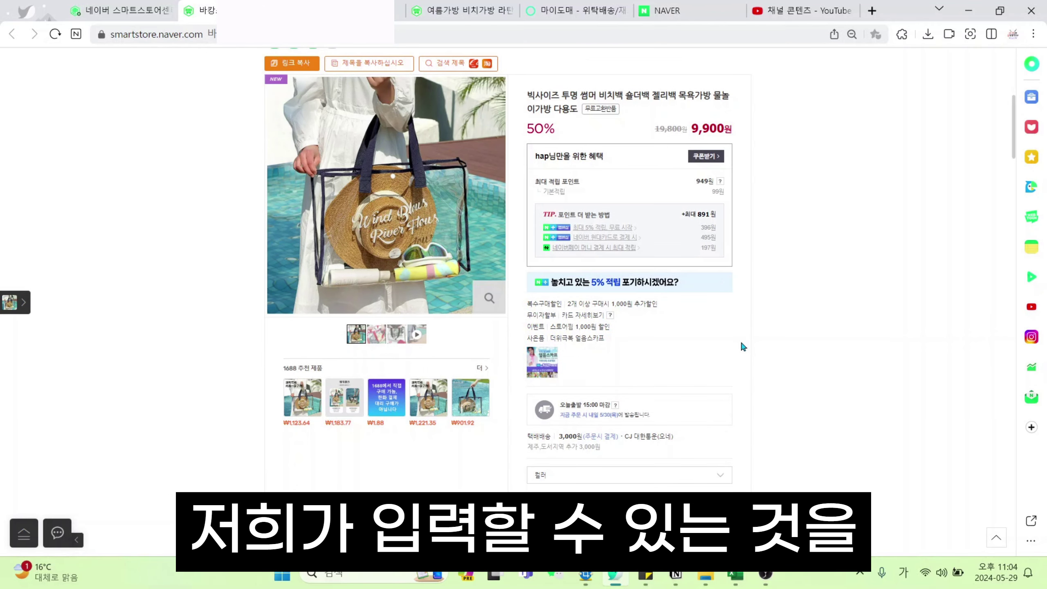
- Choose 레드 as the beach bag's 컬러 option and add the 해적 version of the additional product 아동용 비치가운
{"action": "scroll", "coordinate": [864, 347], "scroll_direction": "down", "scroll_amount": 3}
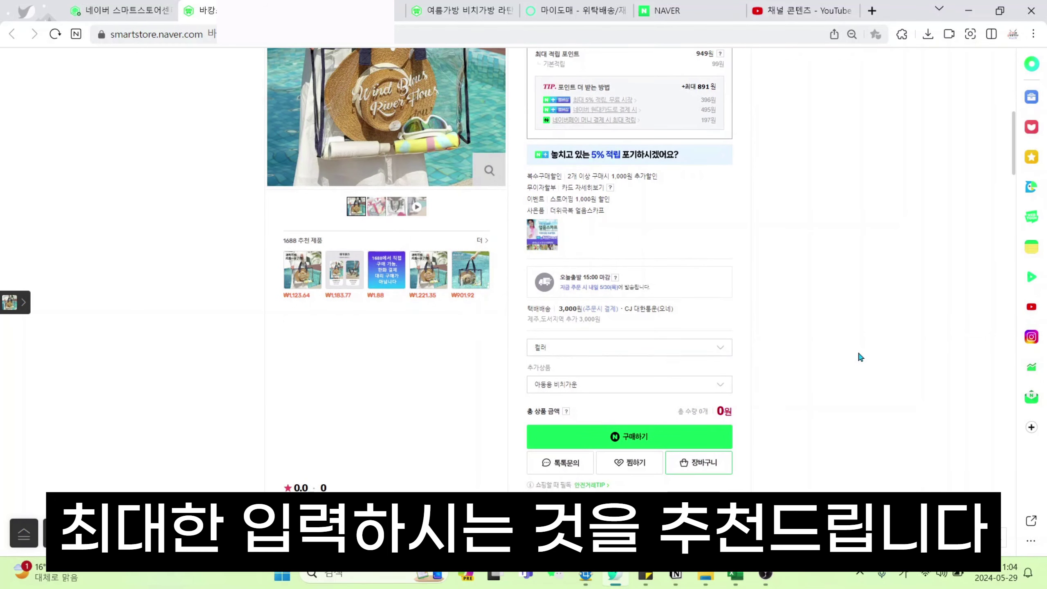
{"action": "left_click", "coordinate": [604, 350]}
{"action": "left_click", "coordinate": [592, 382]}
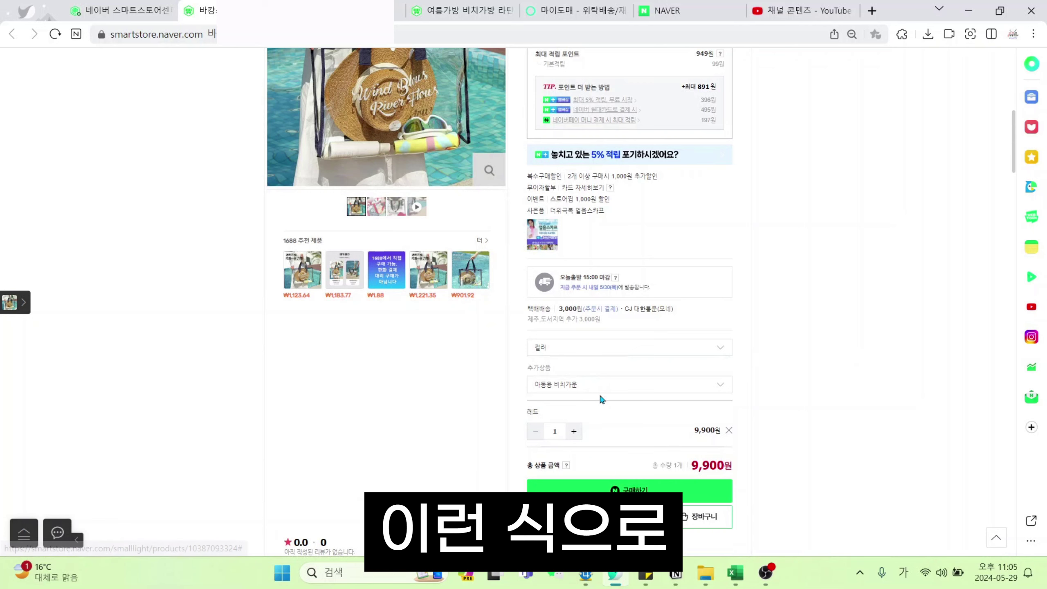
{"action": "left_click", "coordinate": [599, 387]}
{"action": "left_click", "coordinate": [604, 404]}
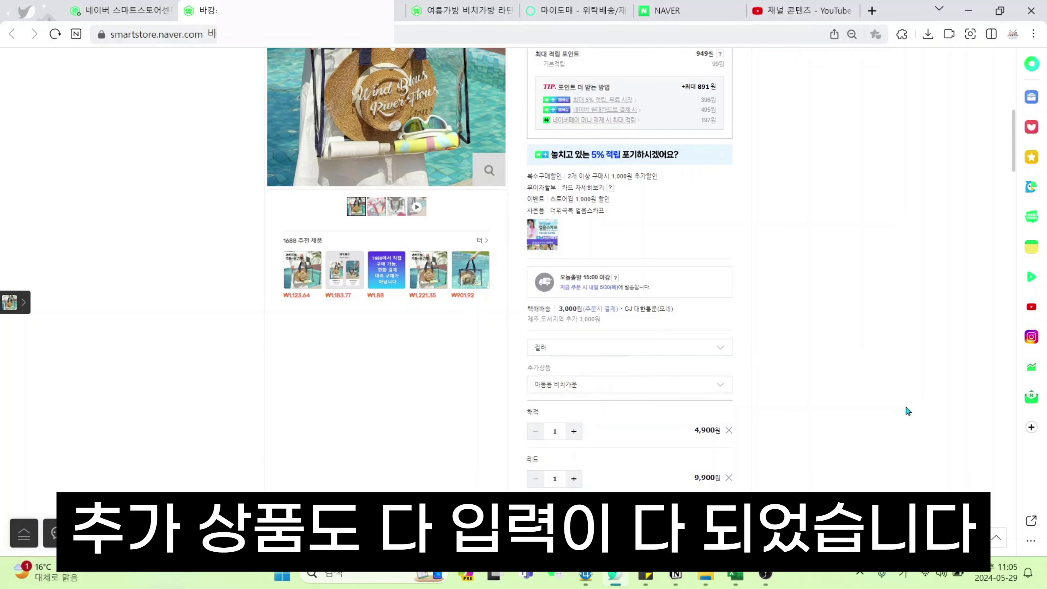
- Switch to the Excel window
{"action": "left_click", "coordinate": [736, 574]}
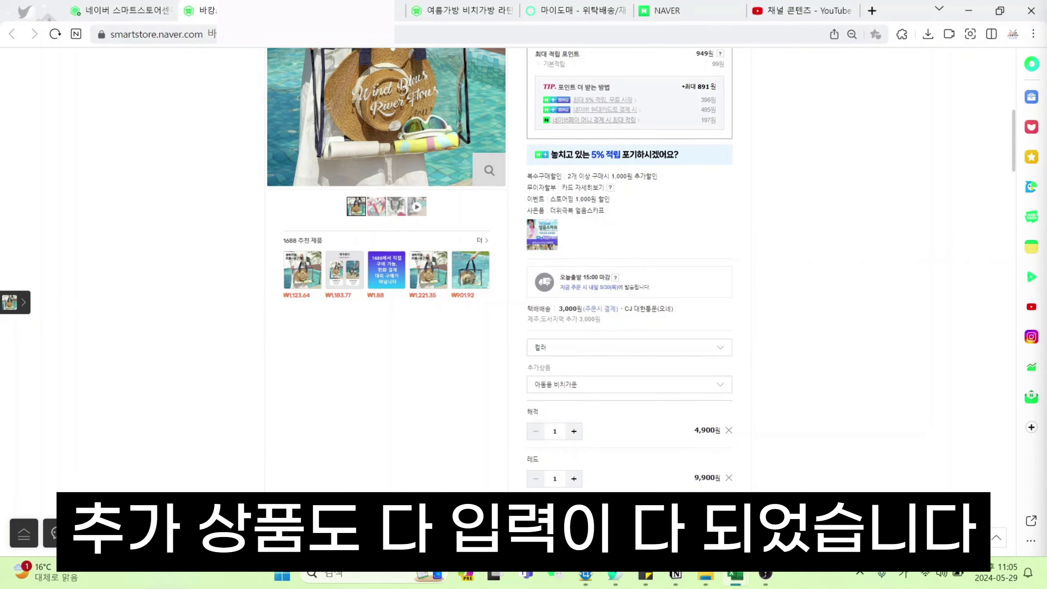